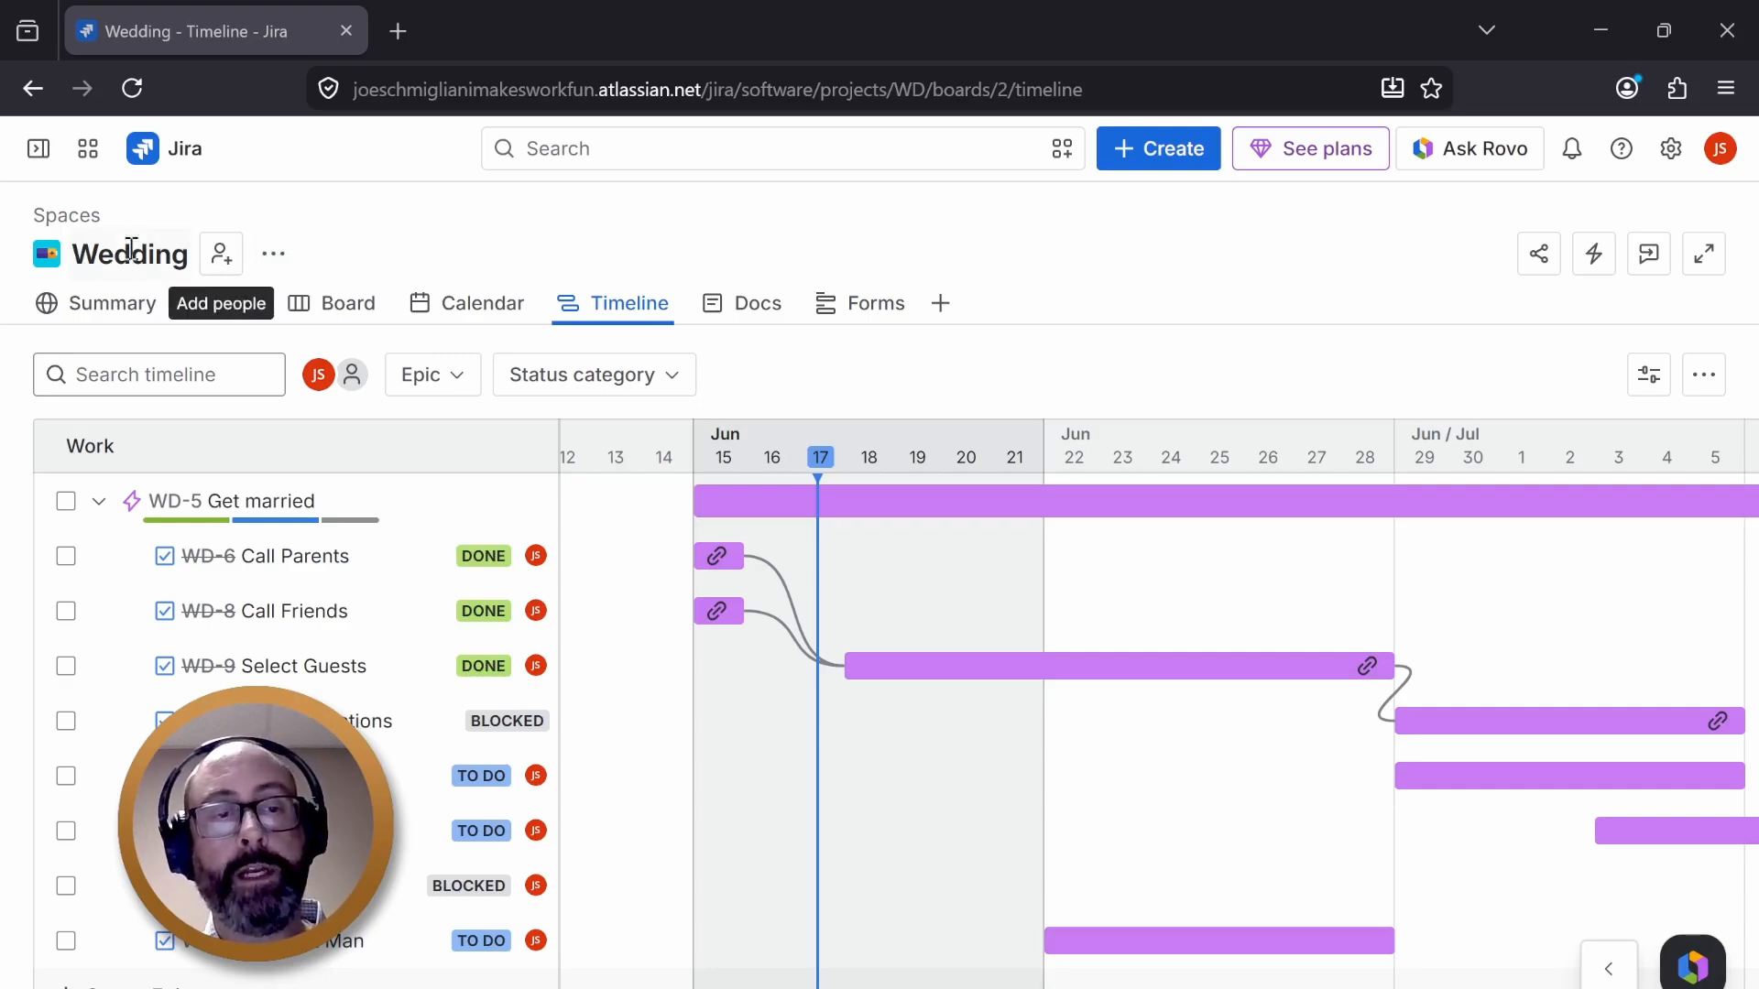
pyautogui.click(272, 262)
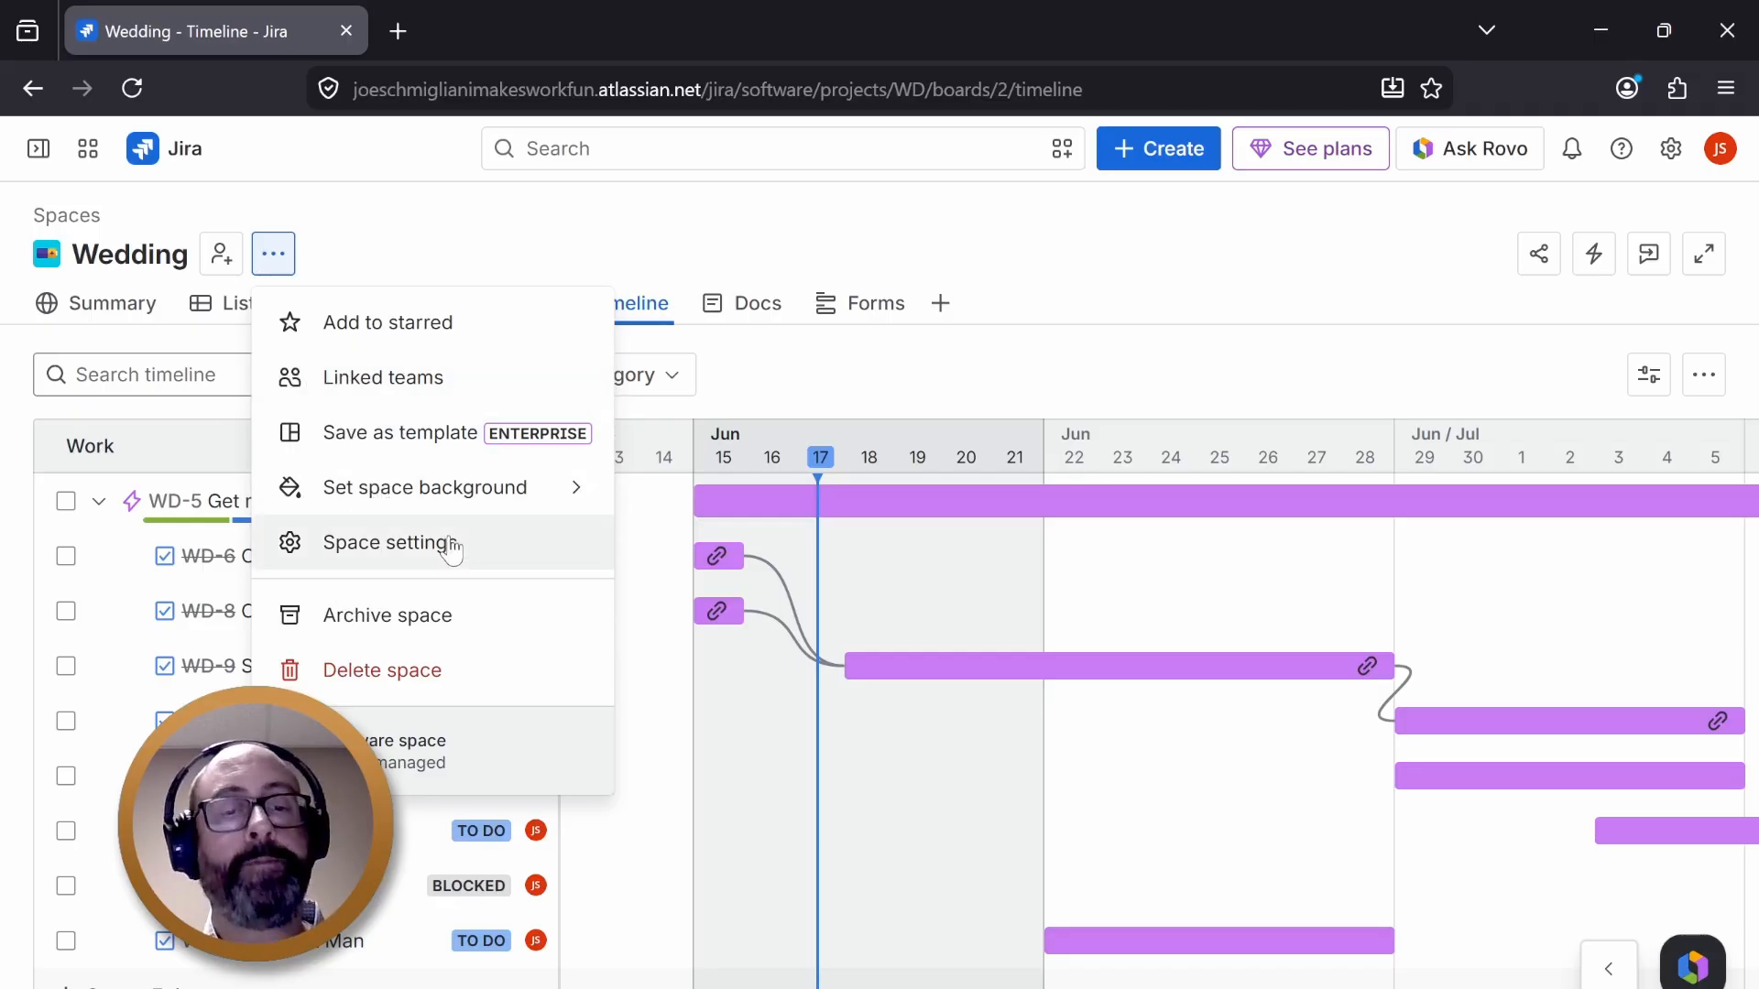
pyautogui.click(348, 244)
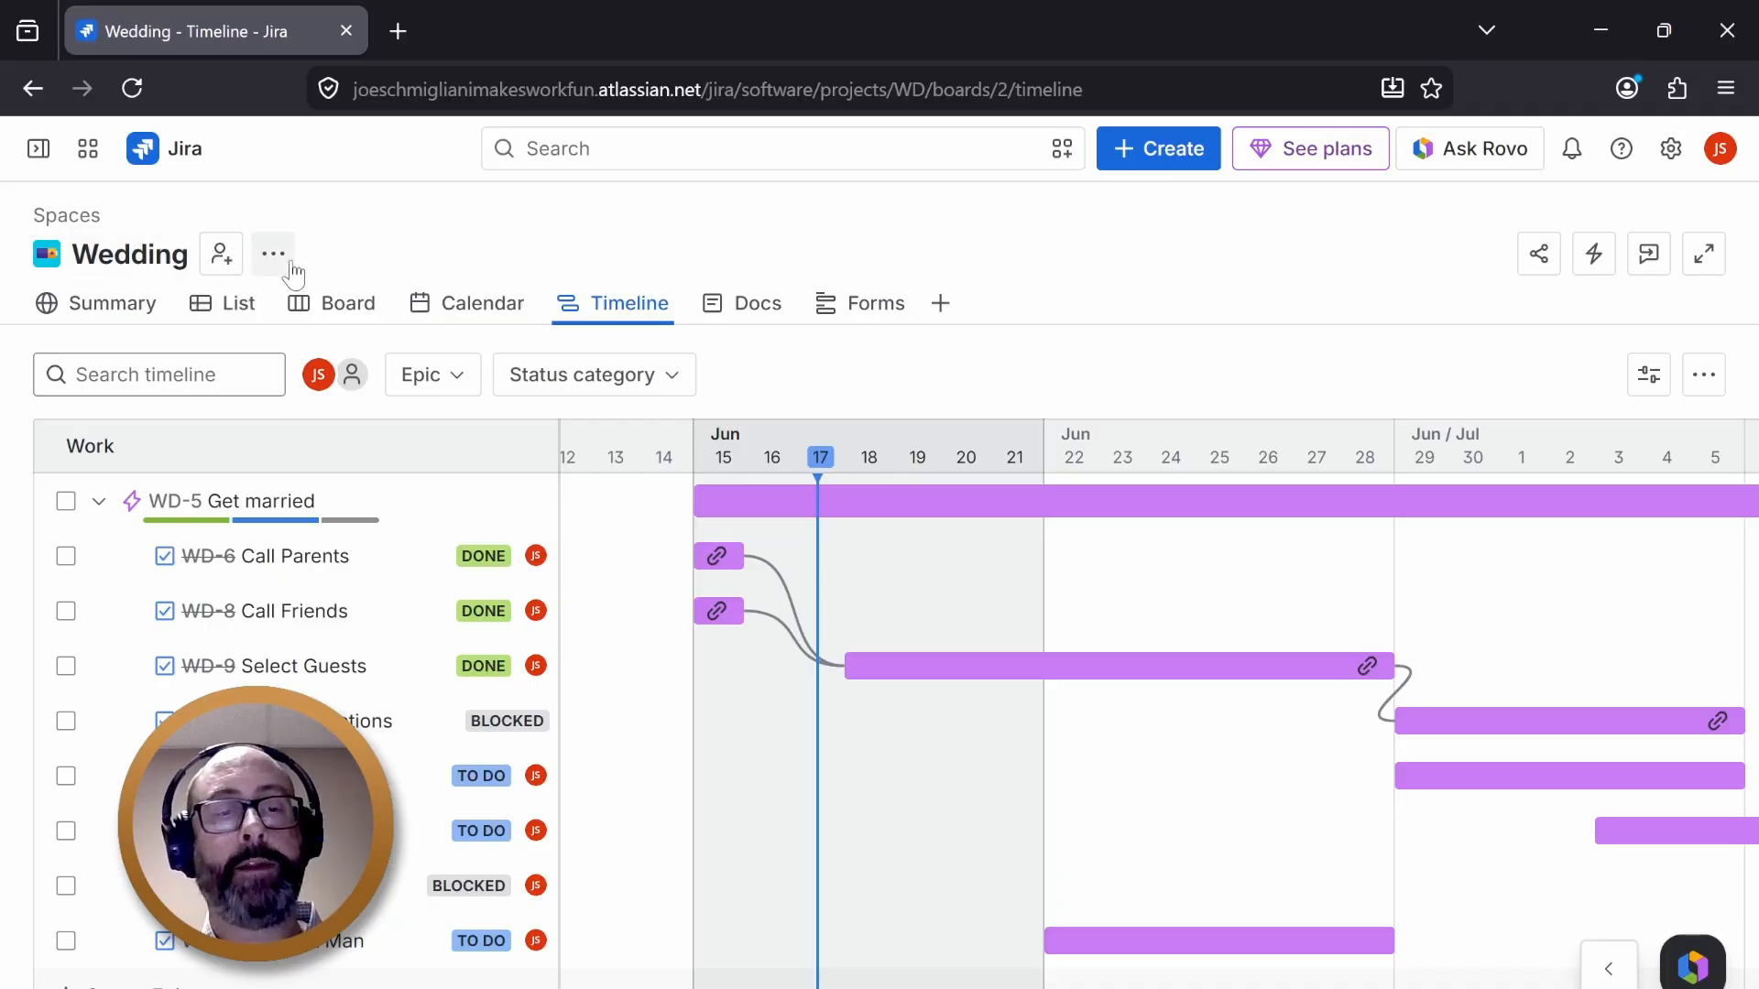
pyautogui.click(223, 260)
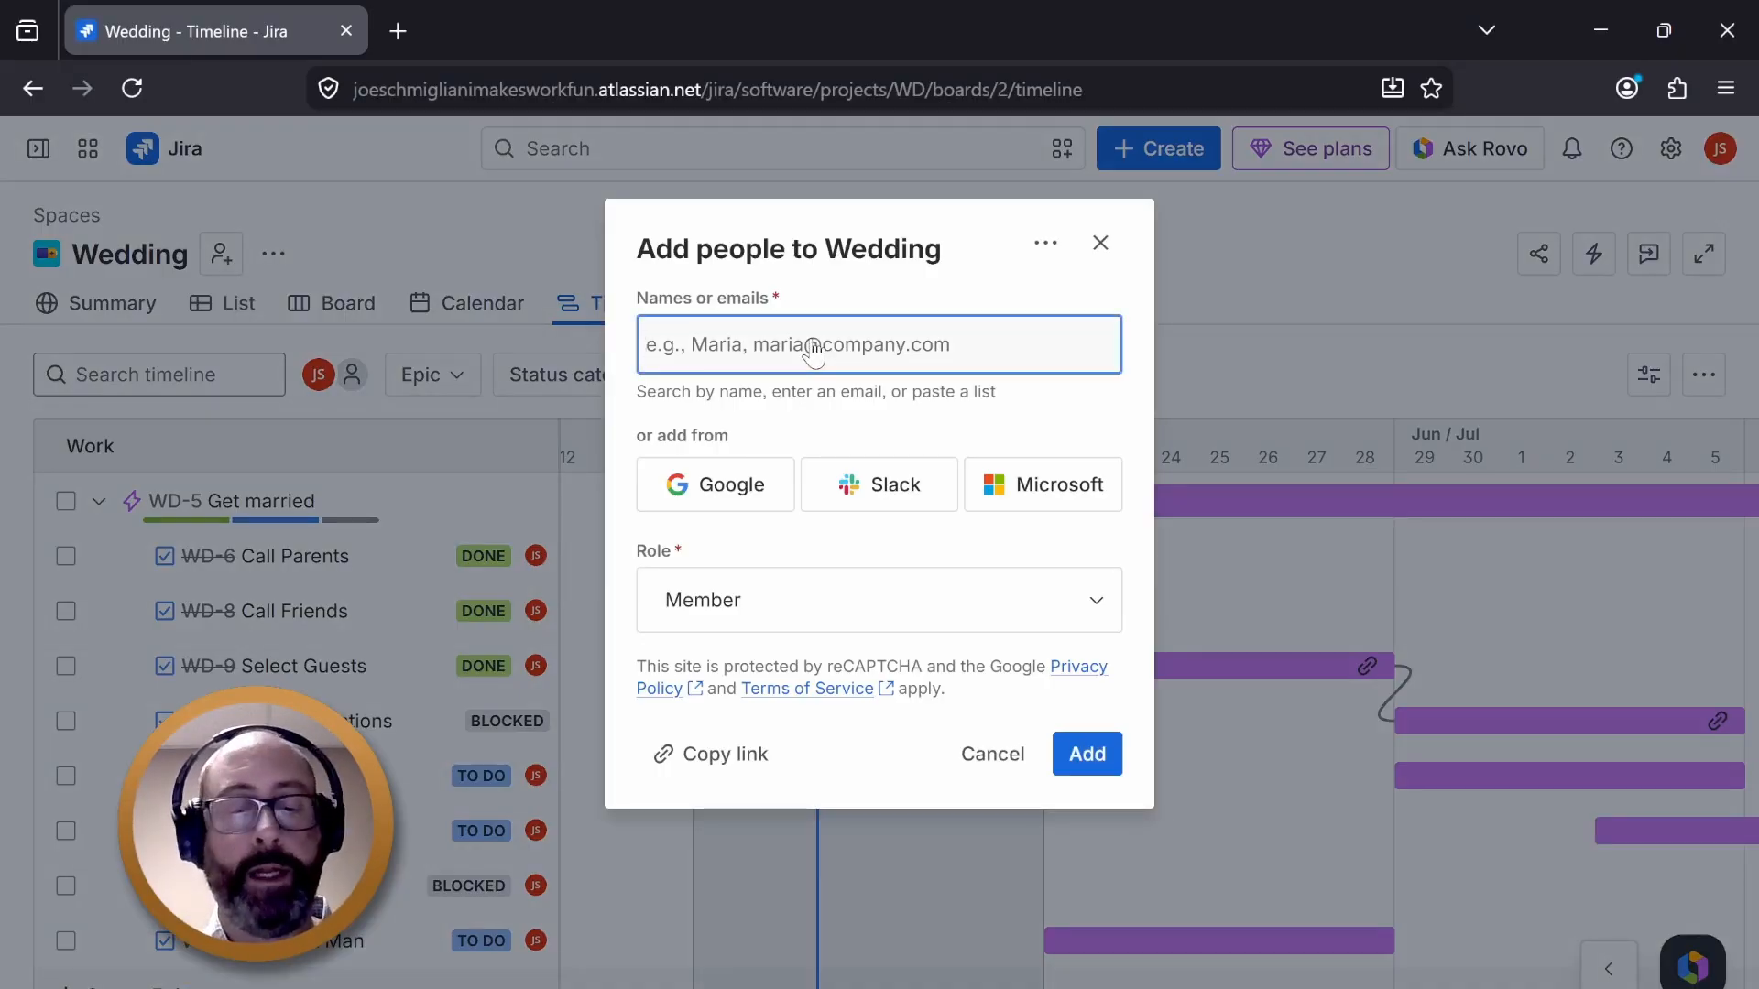
pyautogui.write('jo')
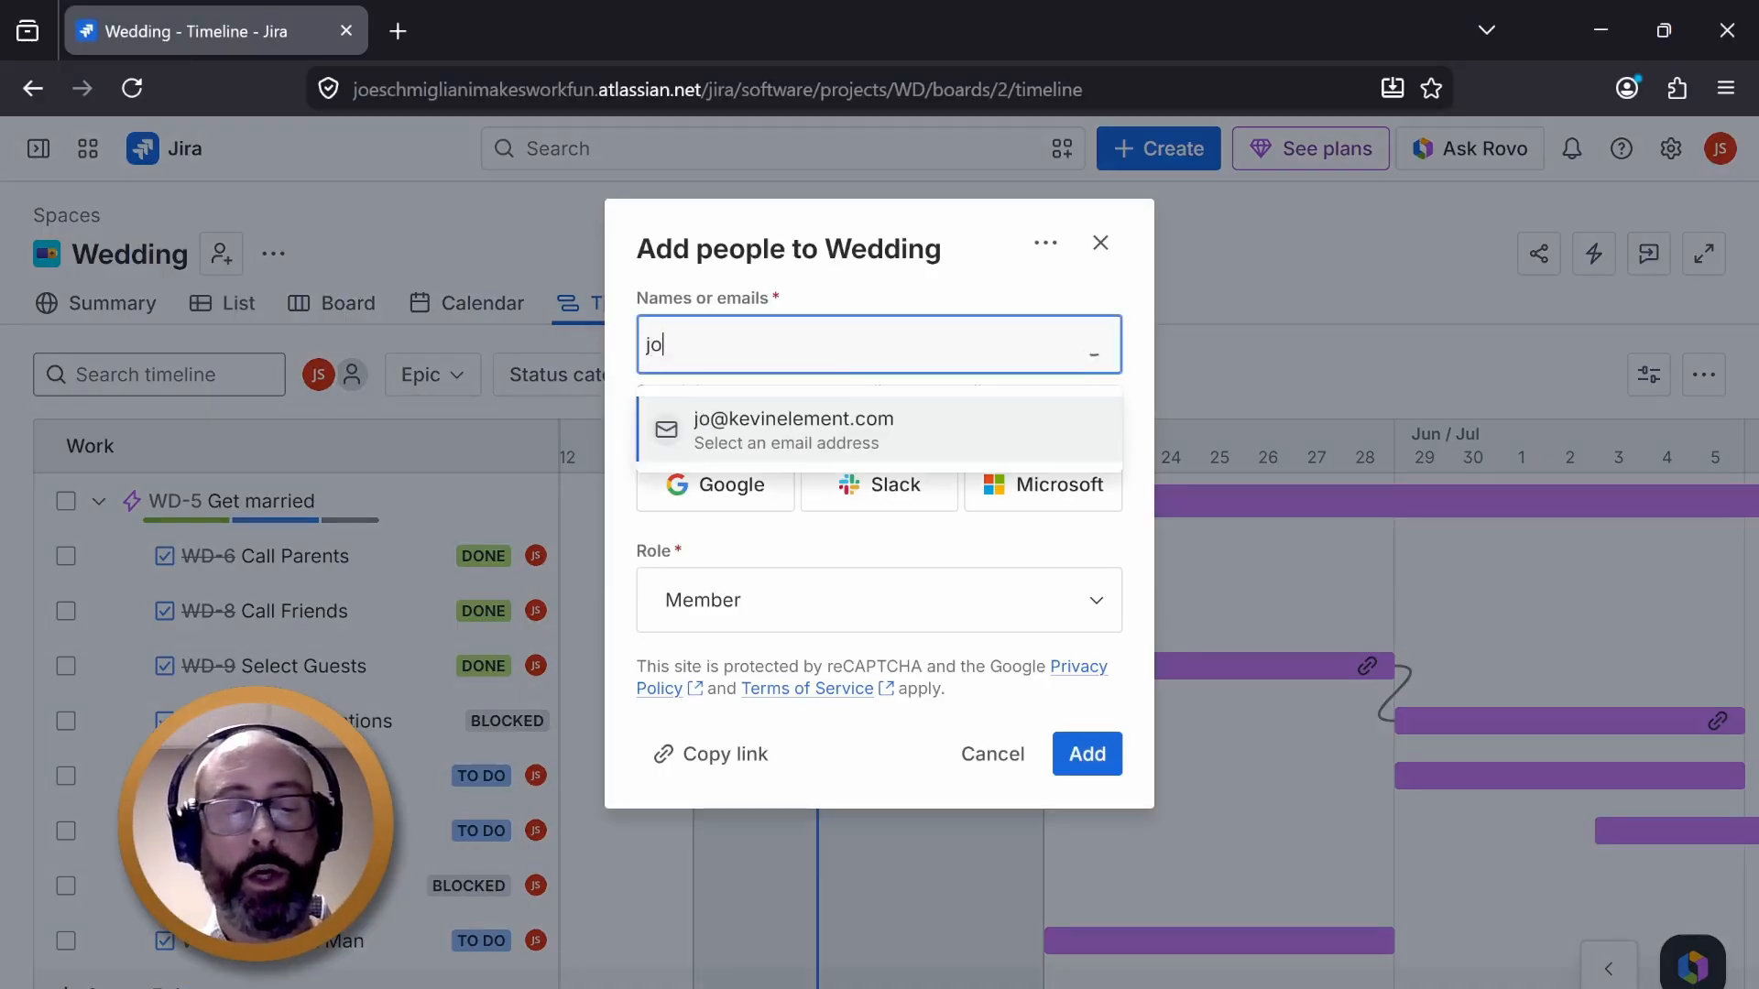
pyautogui.write('e@j')
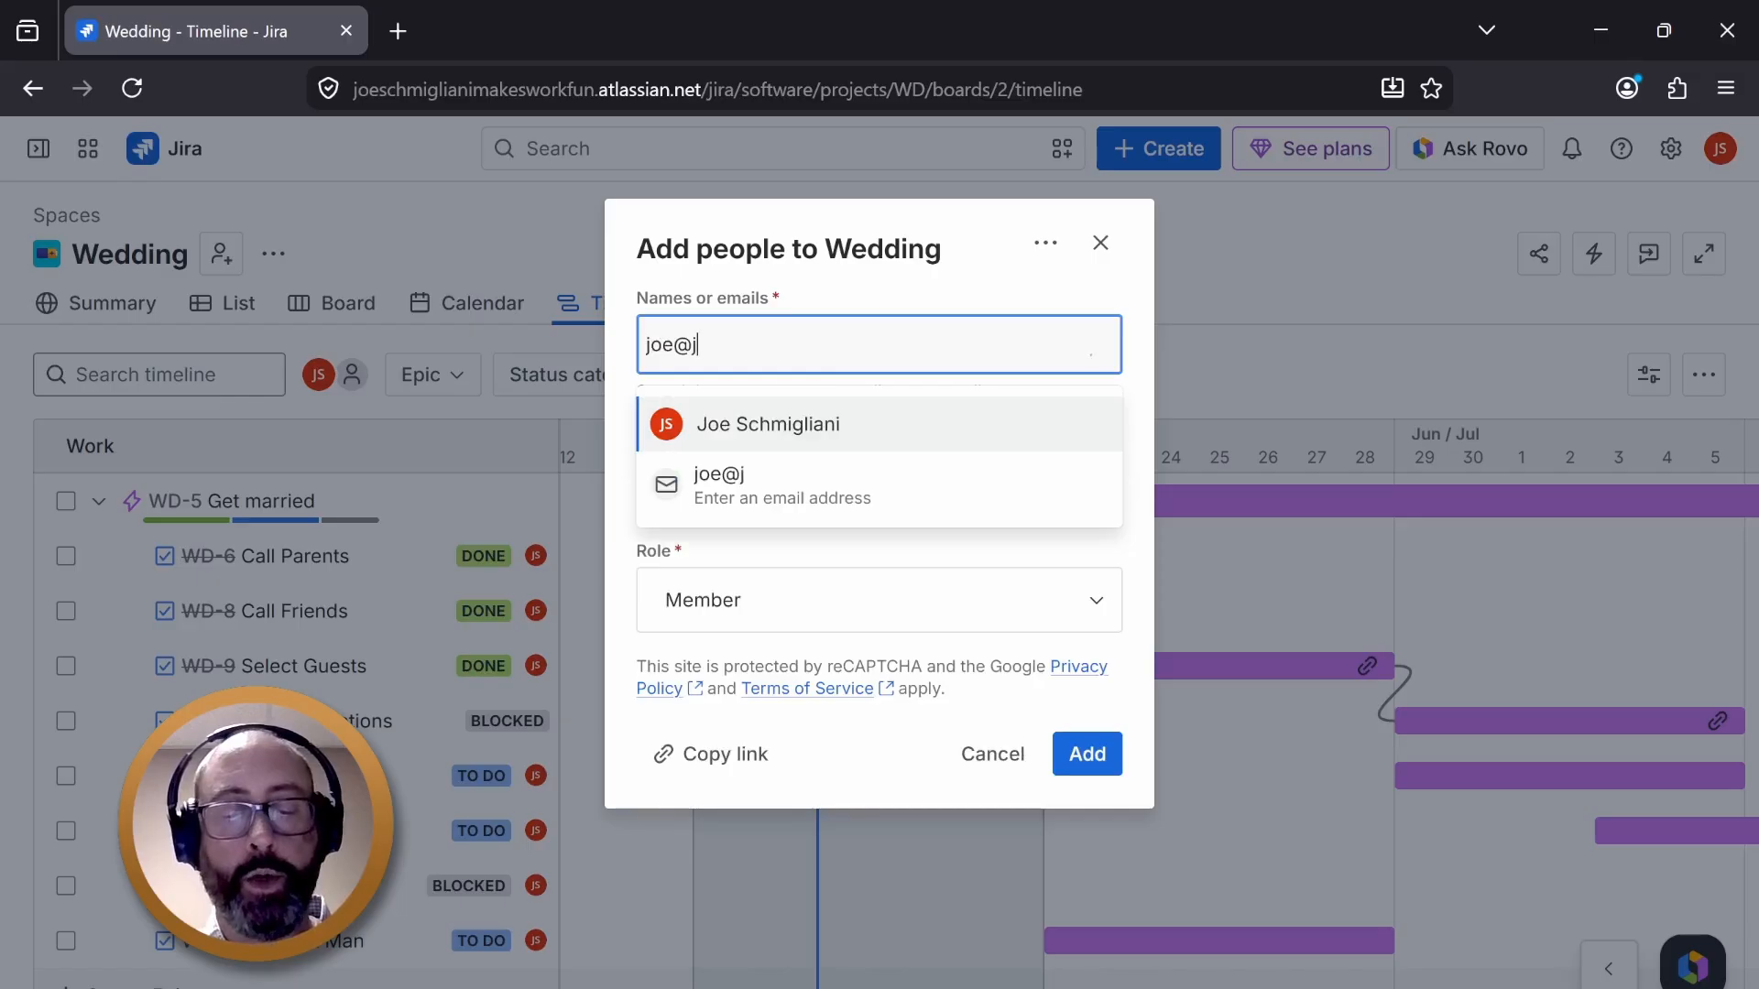
pyautogui.write('oe.joe')
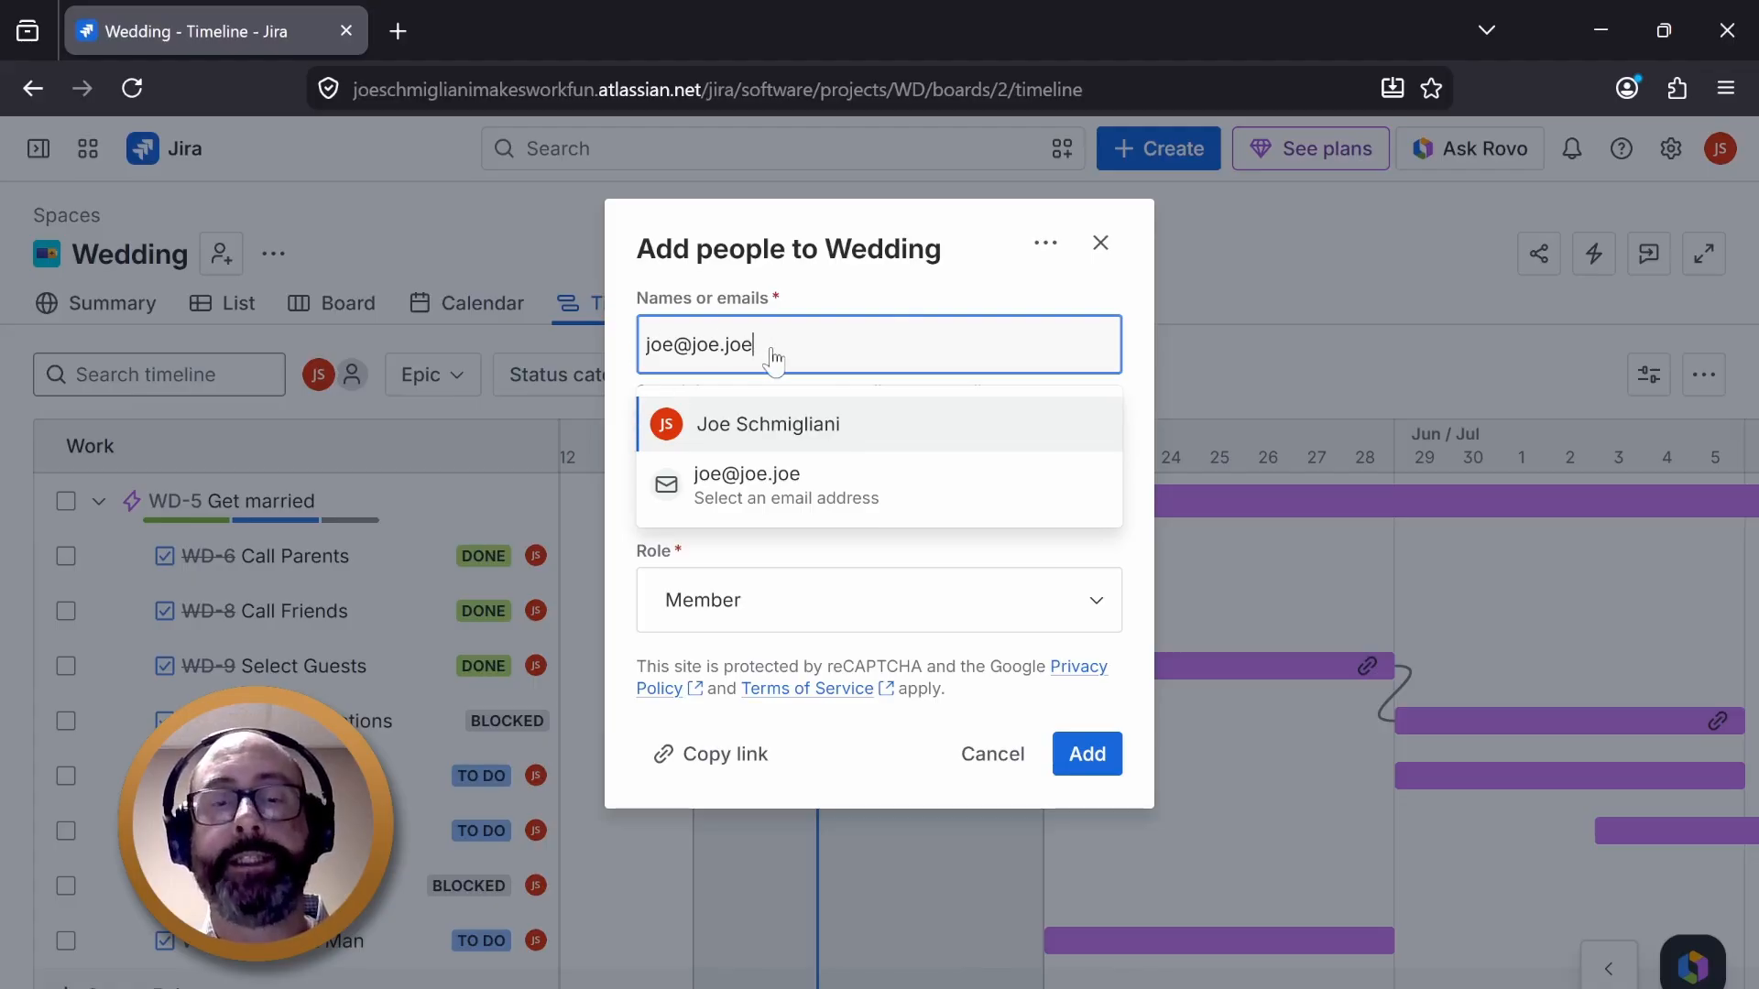
pyautogui.press('BackSpace')
pyautogui.press('BackSpace')
pyautogui.press('BackSpace')
pyautogui.press('BackSpace')
pyautogui.press('BackSpace')
pyautogui.press('BackSpace')
pyautogui.press('BackSpace')
pyautogui.press('BackSpace')
pyautogui.press('BackSpace')
pyautogui.press('BackSpace')
pyautogui.press('BackSpace')
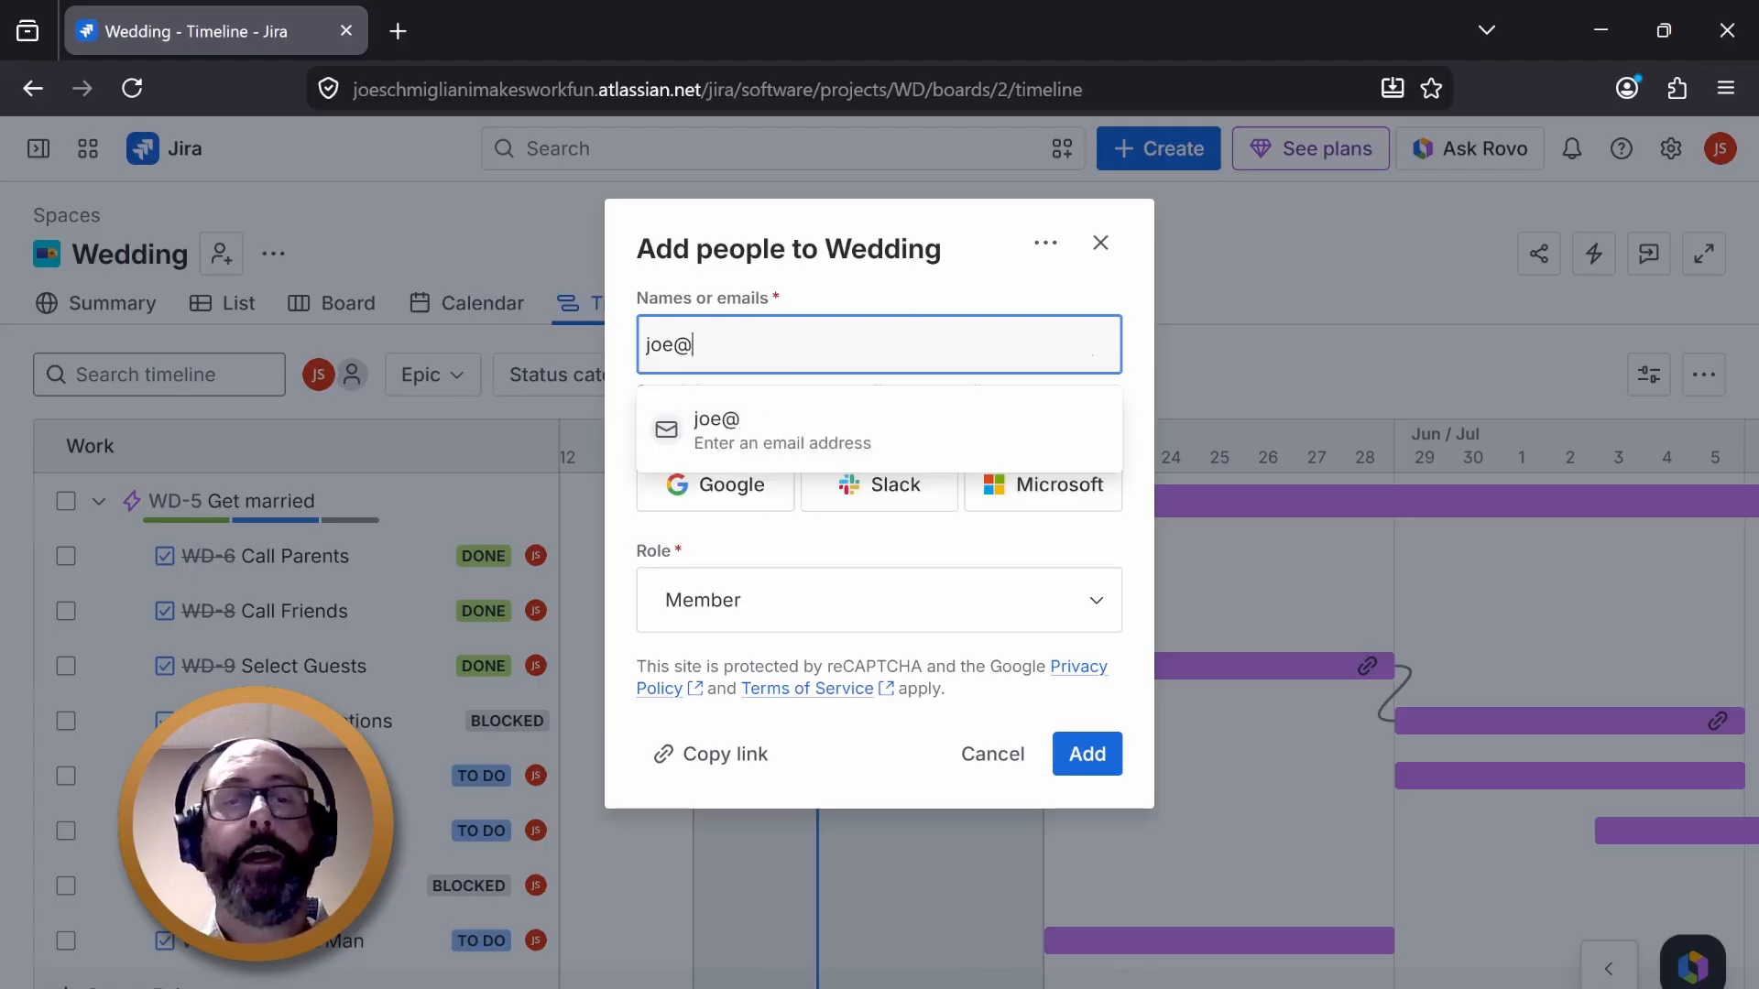
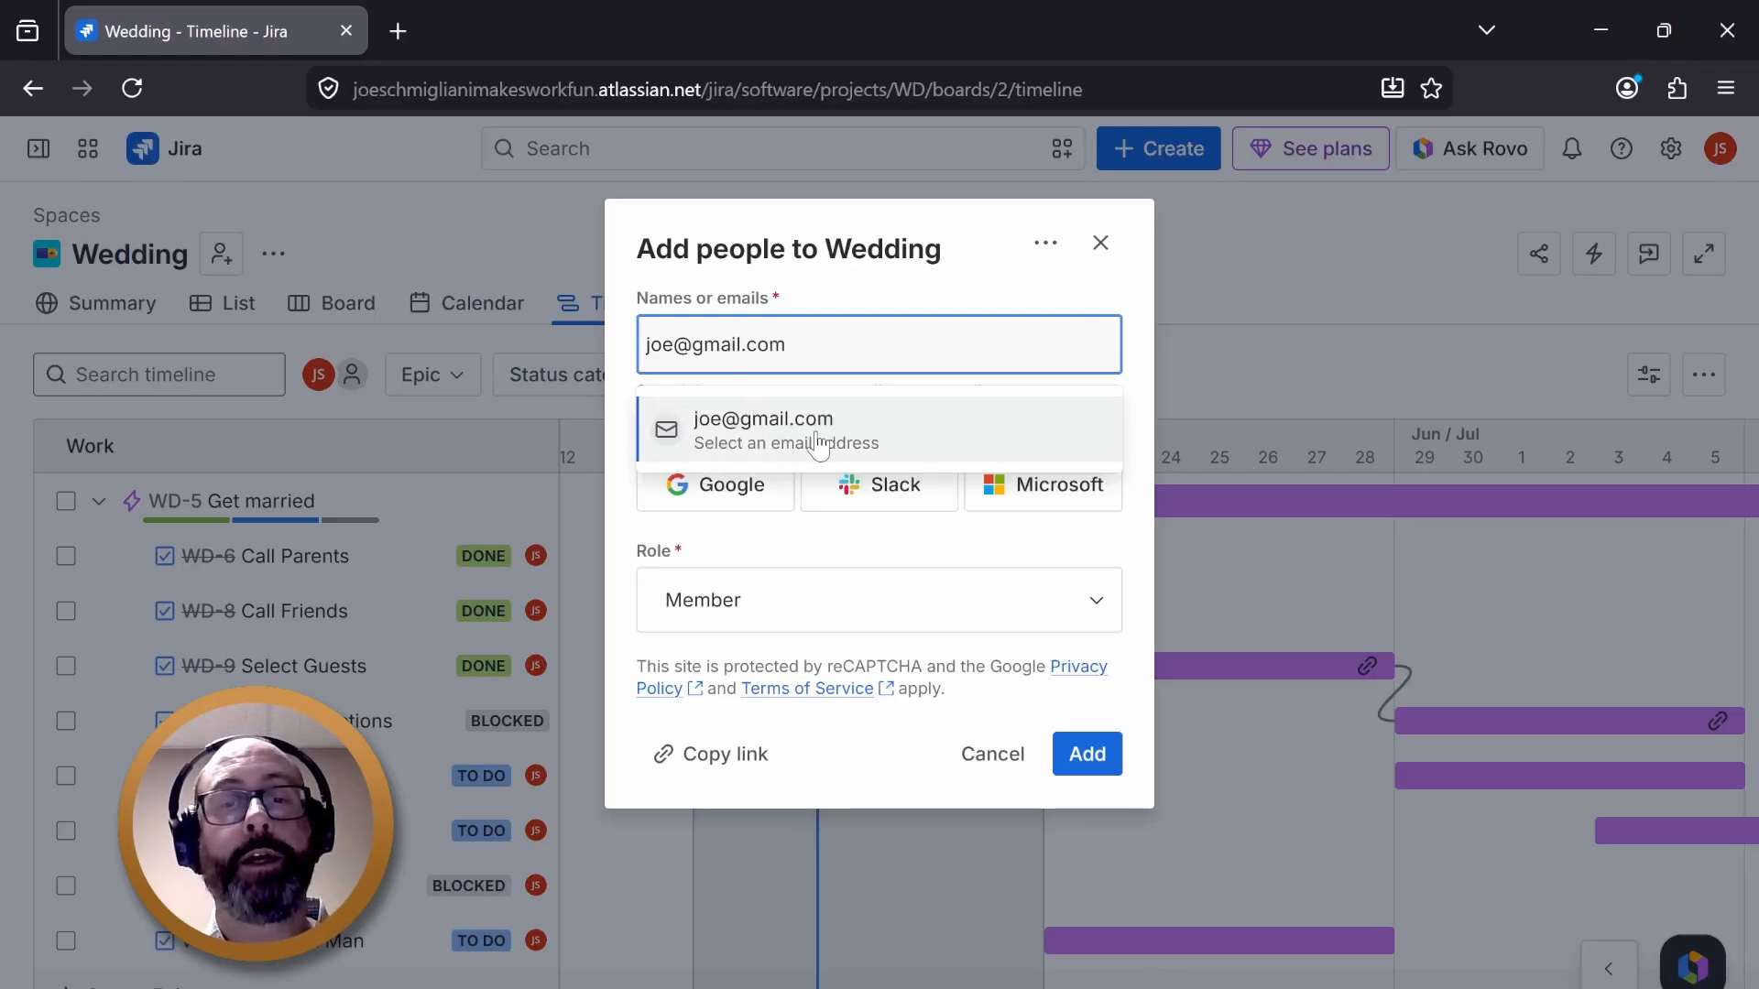
pyautogui.hotkey('ctrl', 'a')
pyautogui.press('BackSpace')
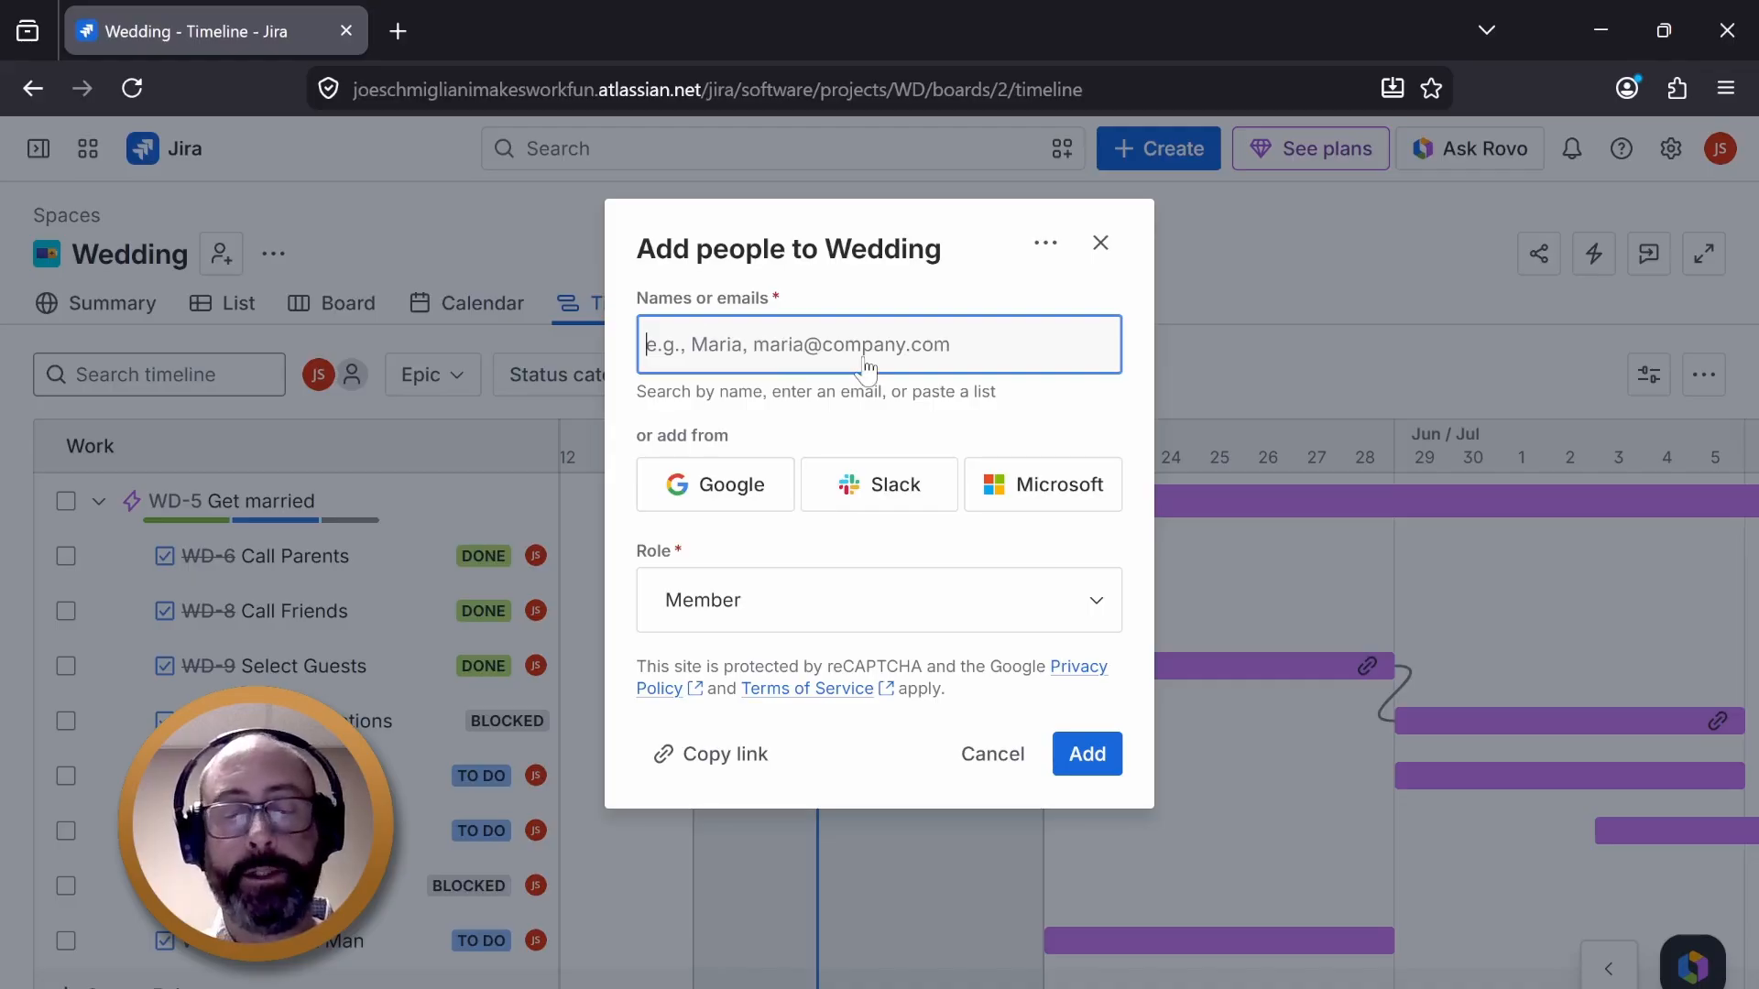
# - Try inviting a person to the Wedding space by e-mail address as a Member, then close the invite dialog
pyautogui.write('me@')
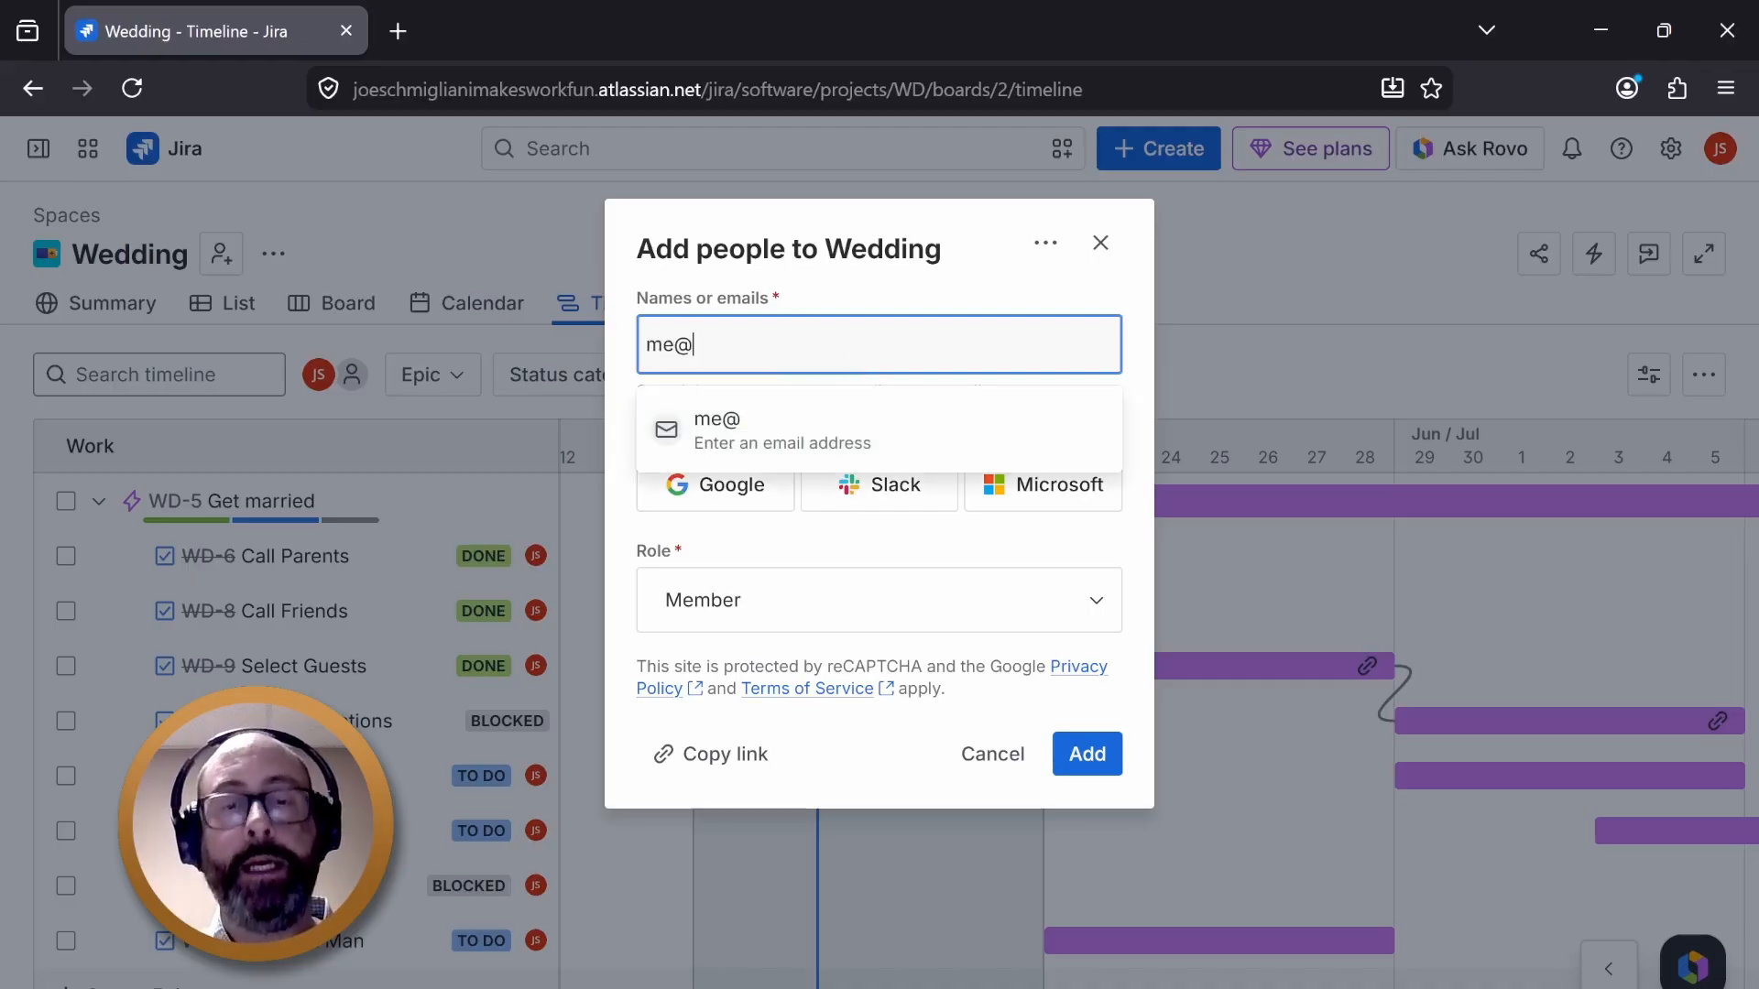
pyautogui.write('te')
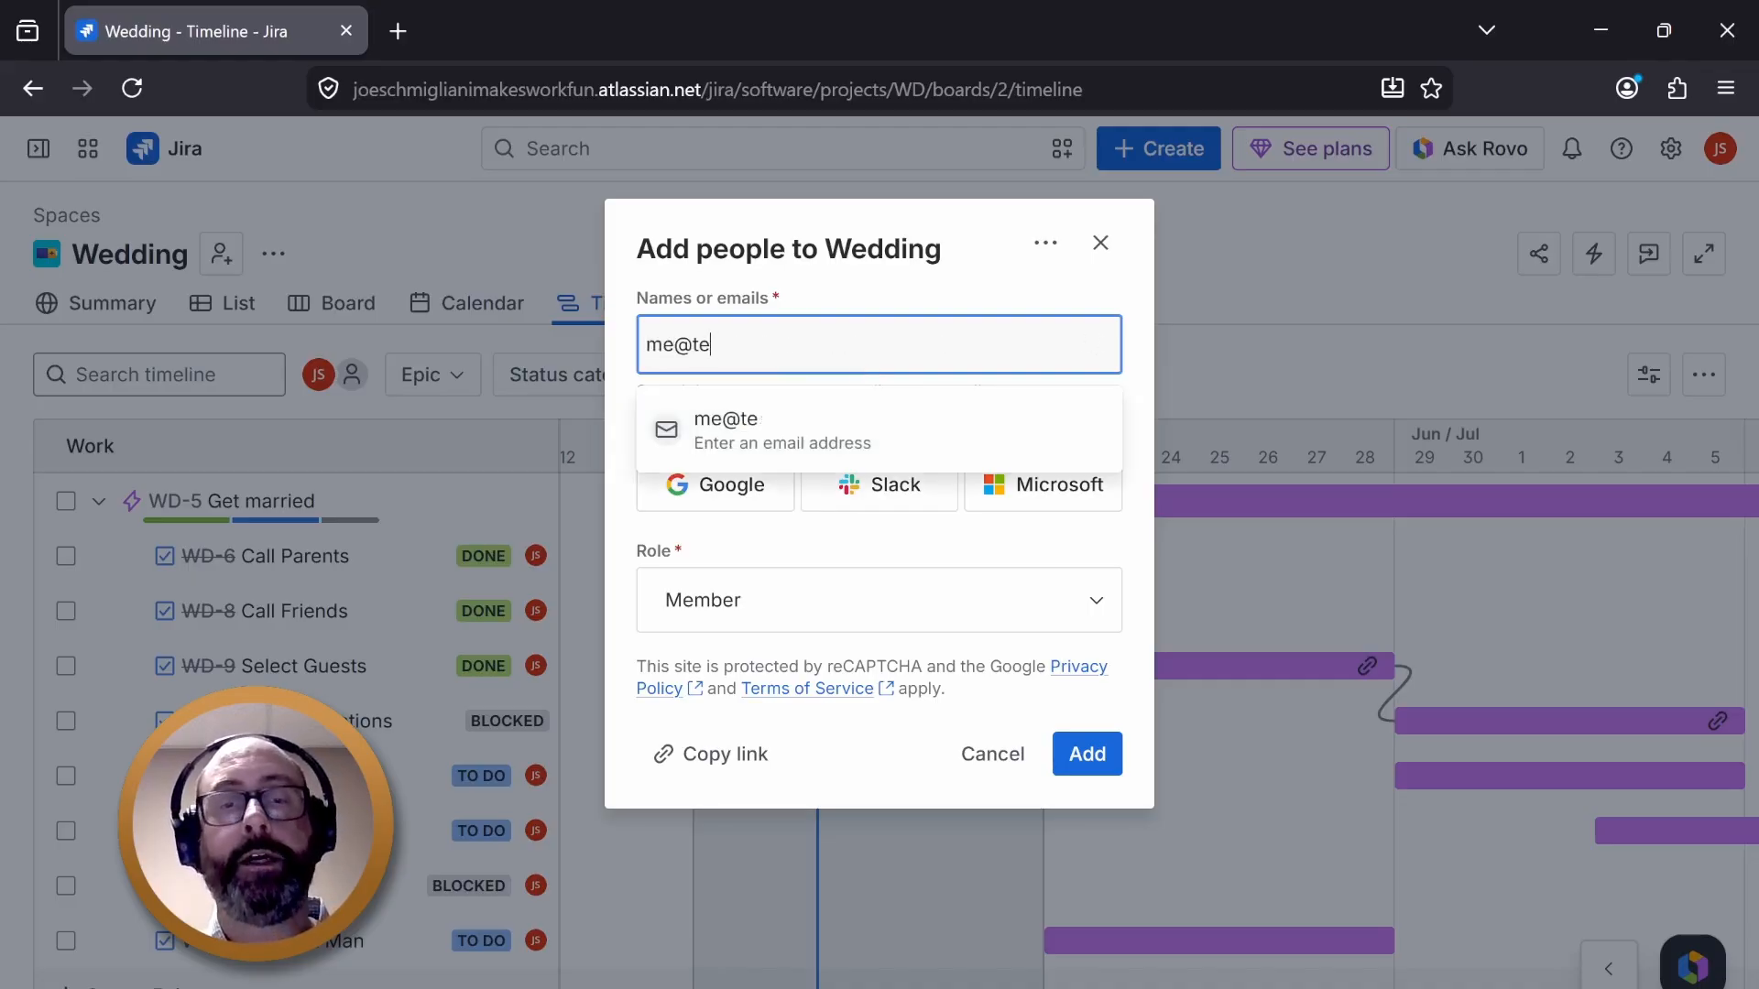
pyautogui.write('xst.com')
pyautogui.press('Return')
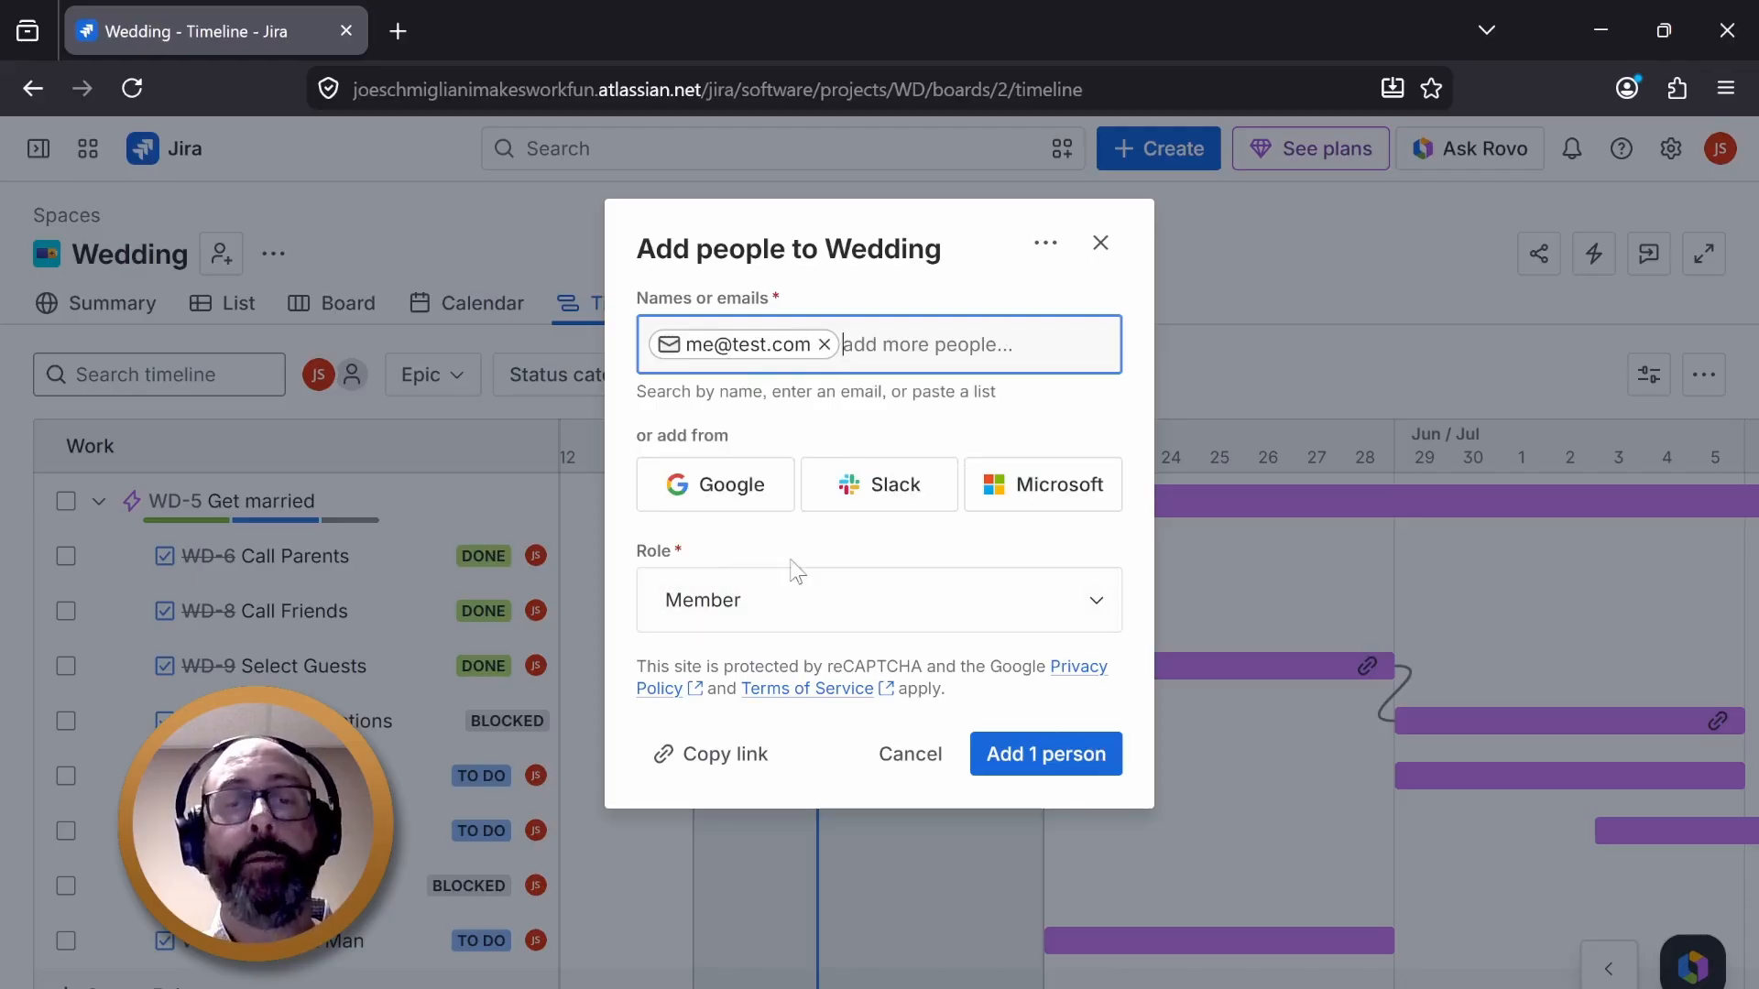
pyautogui.click(999, 590)
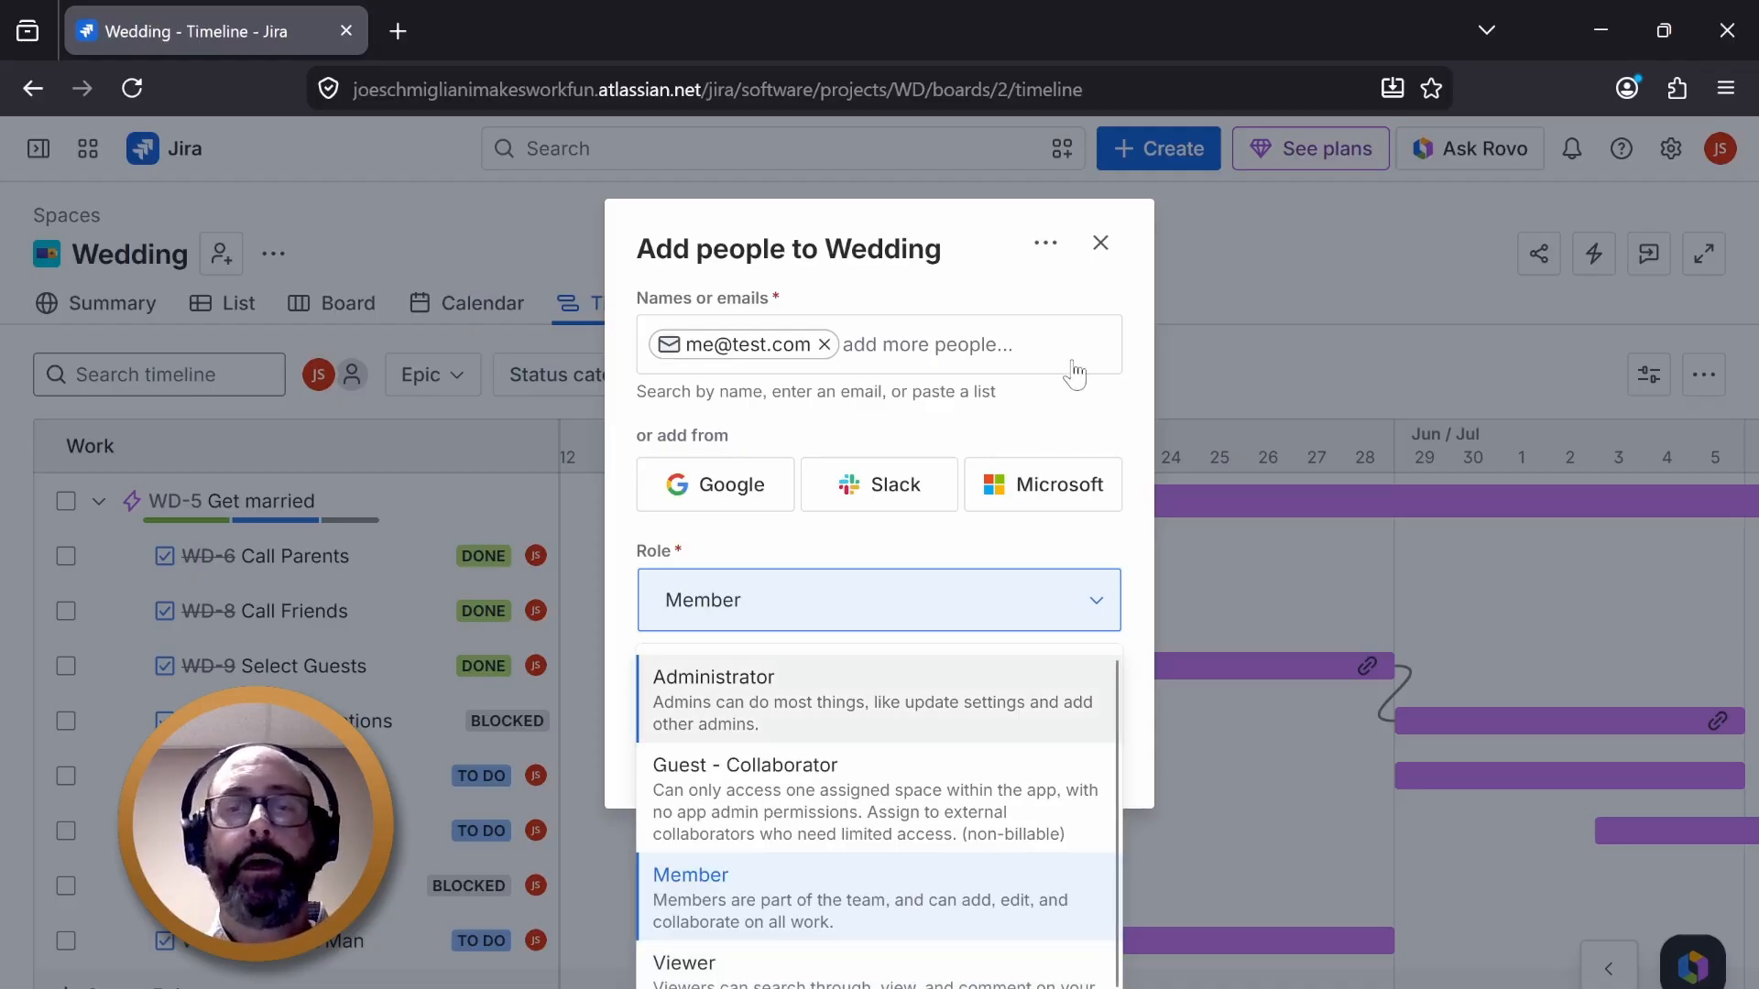
pyautogui.click(1101, 243)
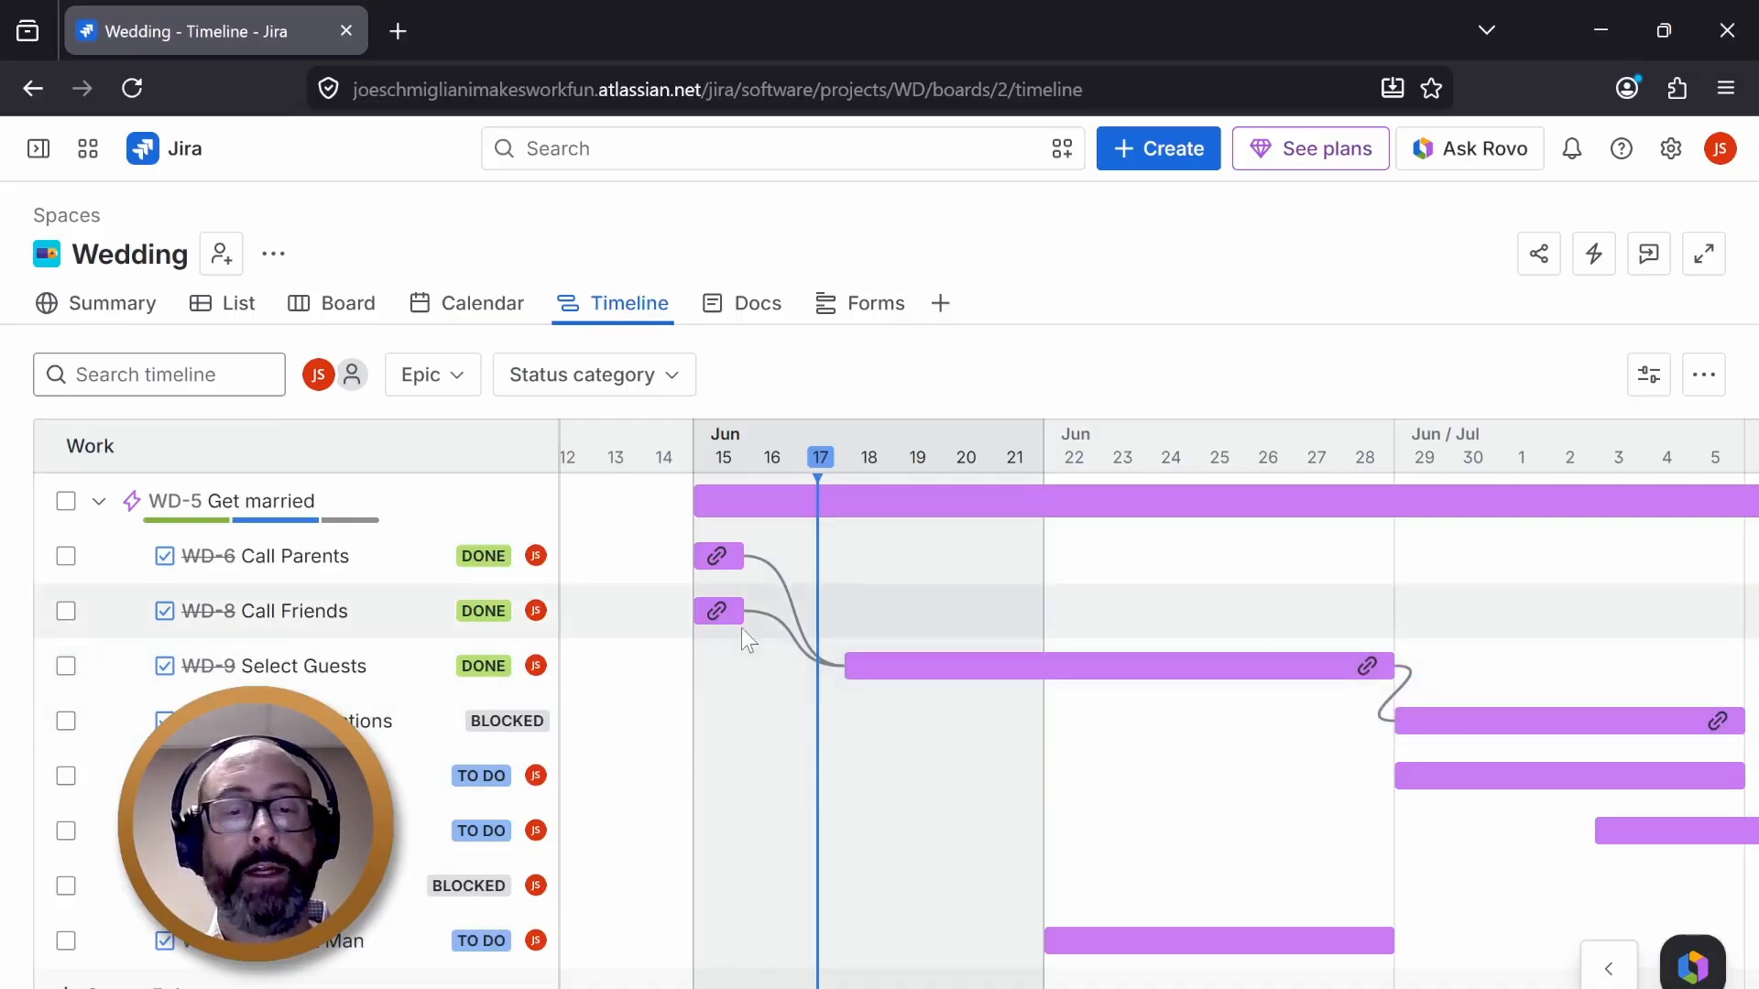
# - Link Call Friends as a dependency of the last task and move that task's bar to Jun 20 – Jun 26, 2026
pyautogui.moveTo(744, 643); pyautogui.dragTo(1100, 969)
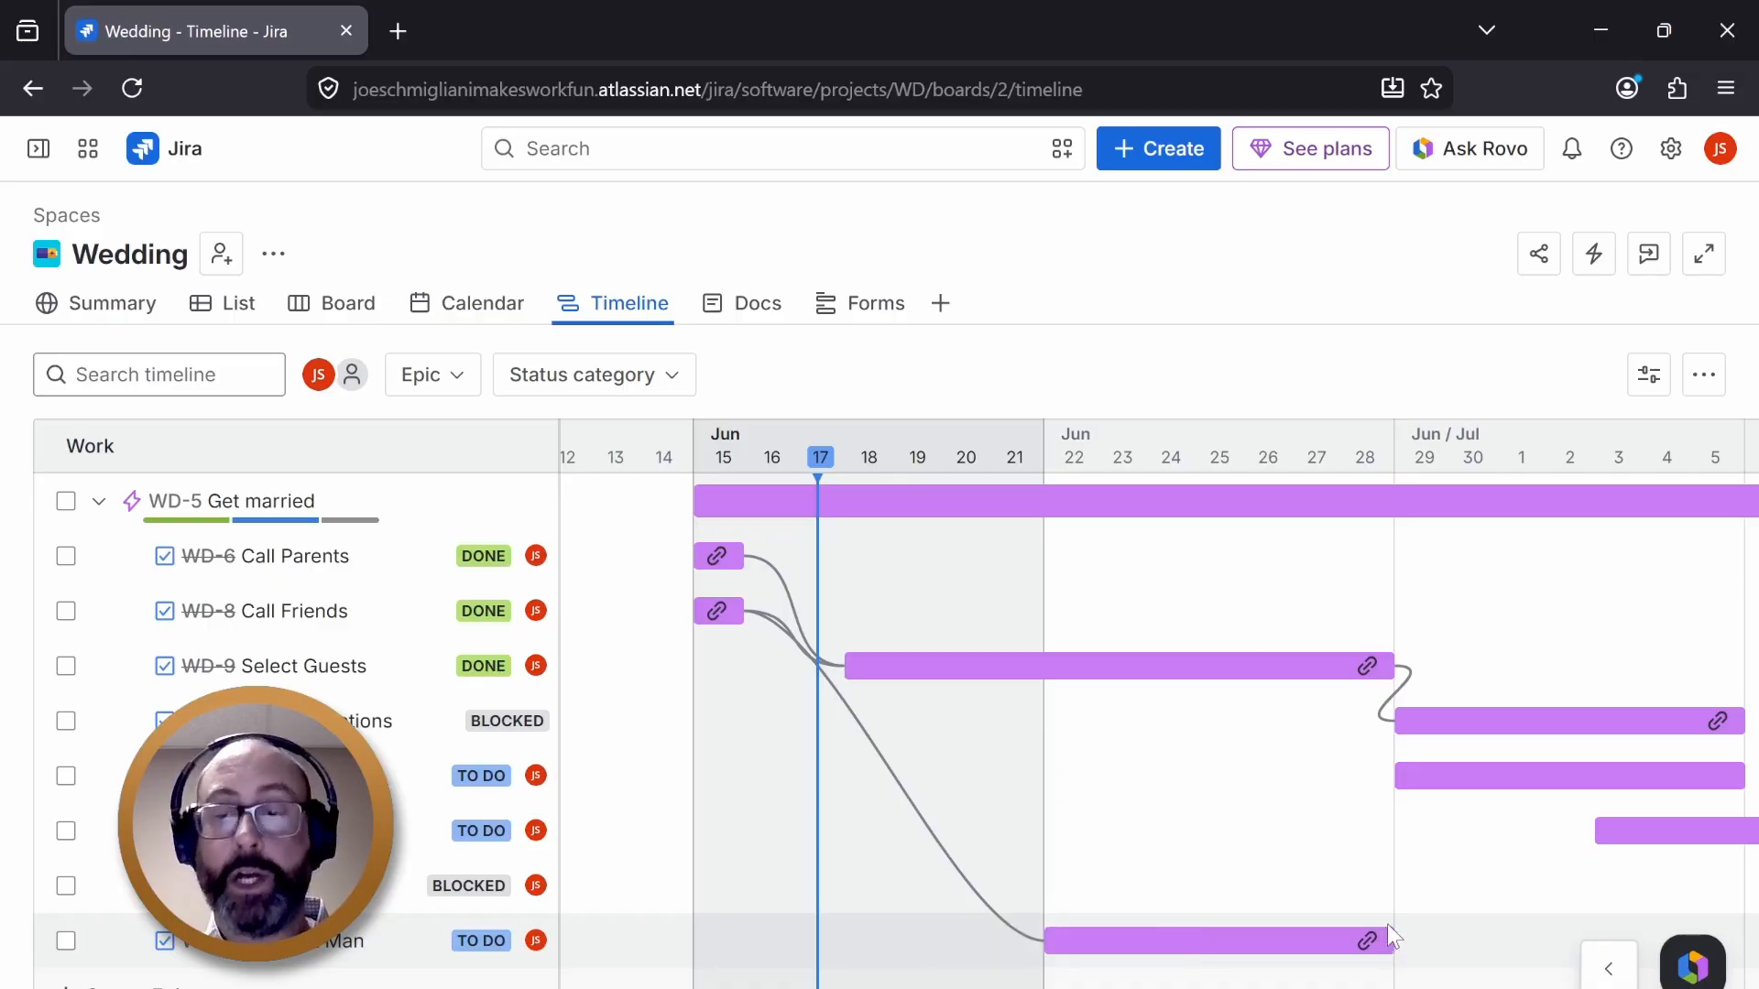
pyautogui.moveTo(1387, 941); pyautogui.dragTo(1291, 944)
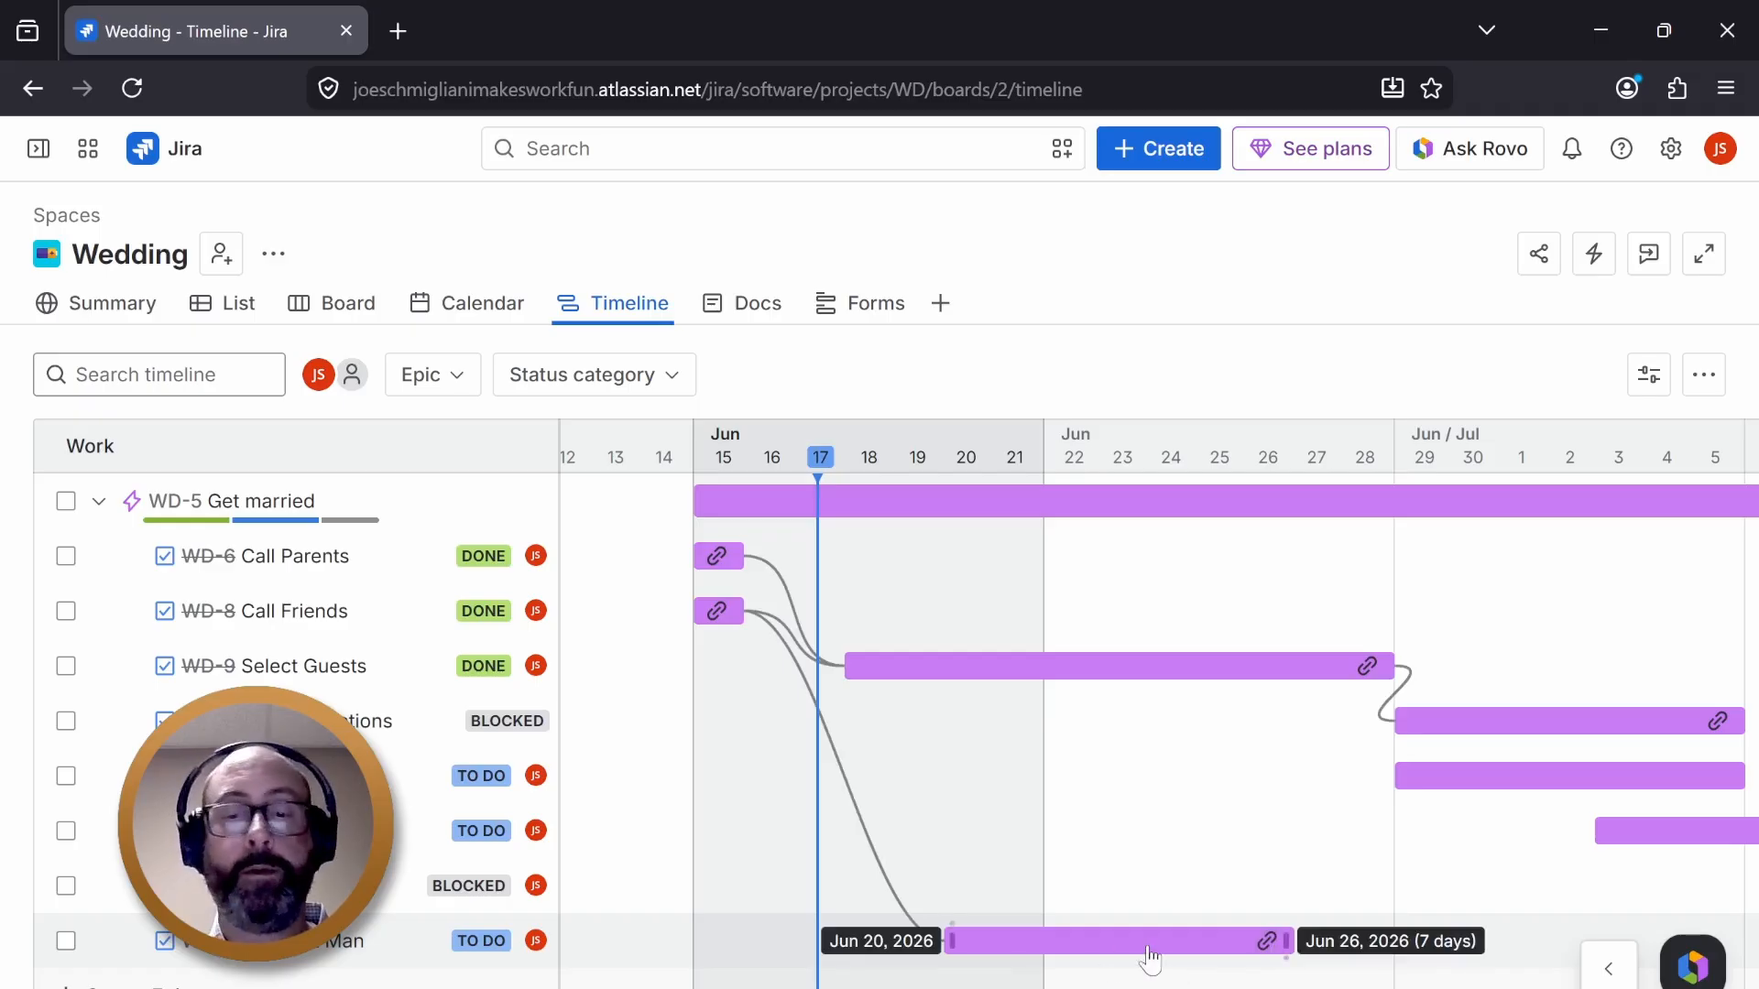
# - Review the epic's child tasks and their dates in the list view, then return to the expanded timeline
pyautogui.click(240, 316)
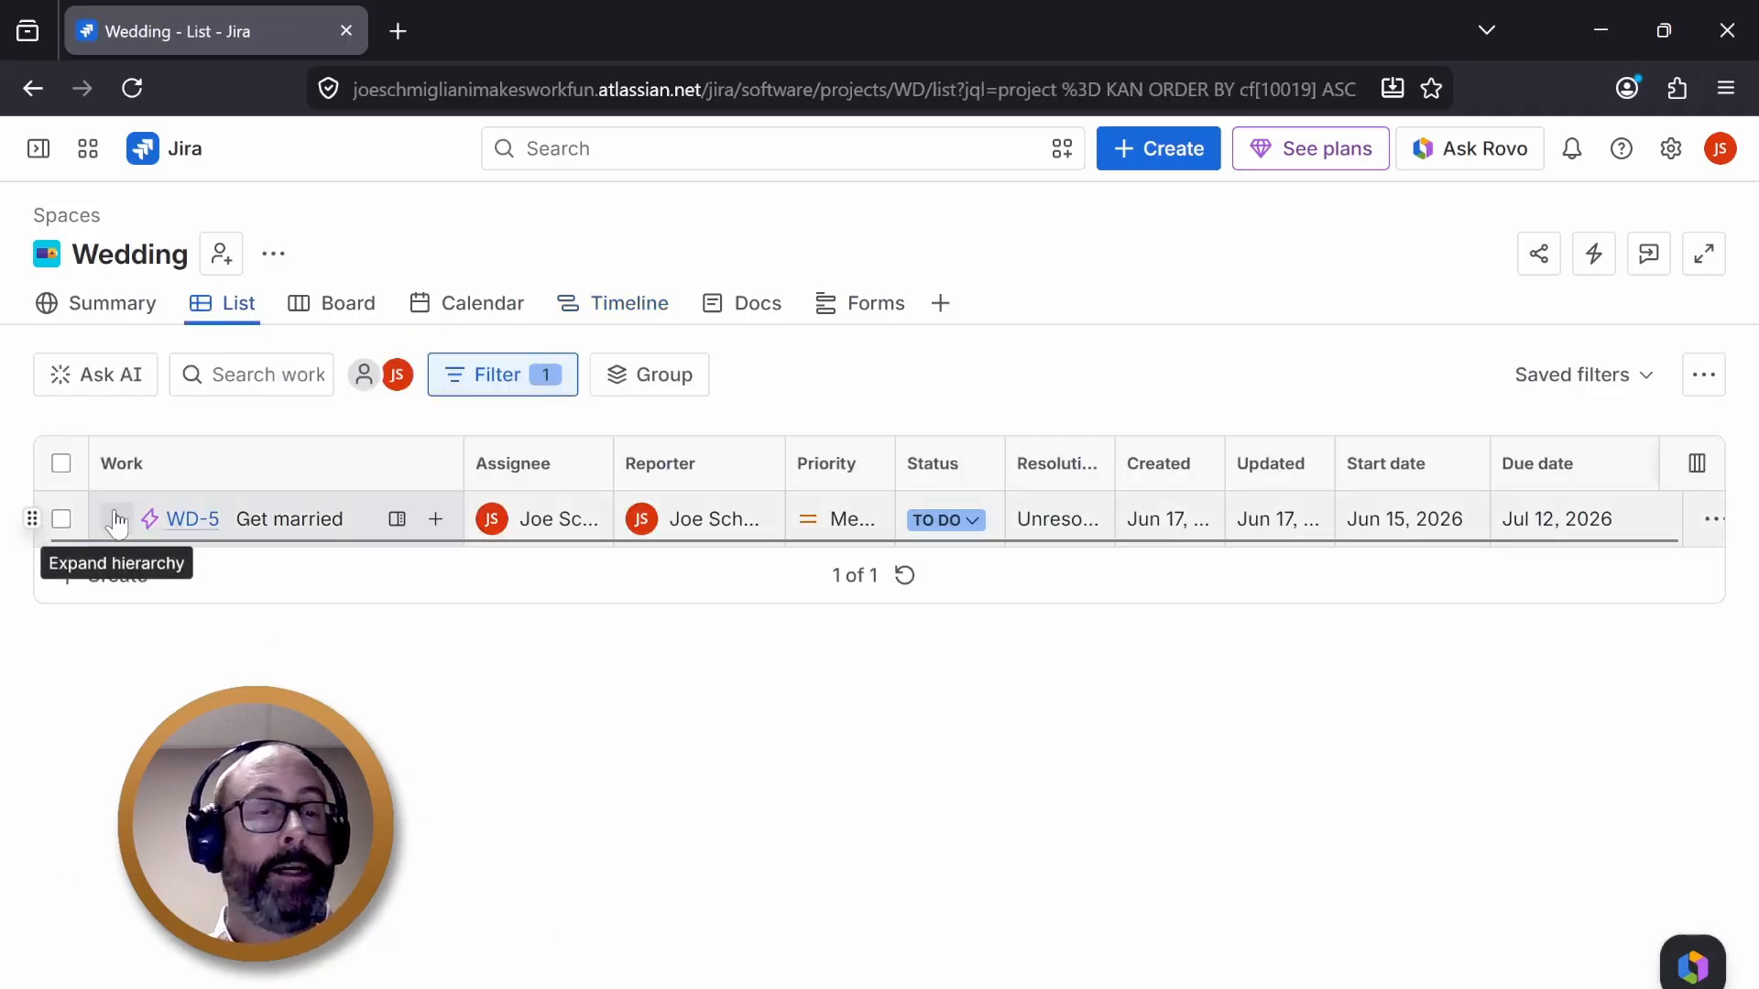
pyautogui.click(115, 518)
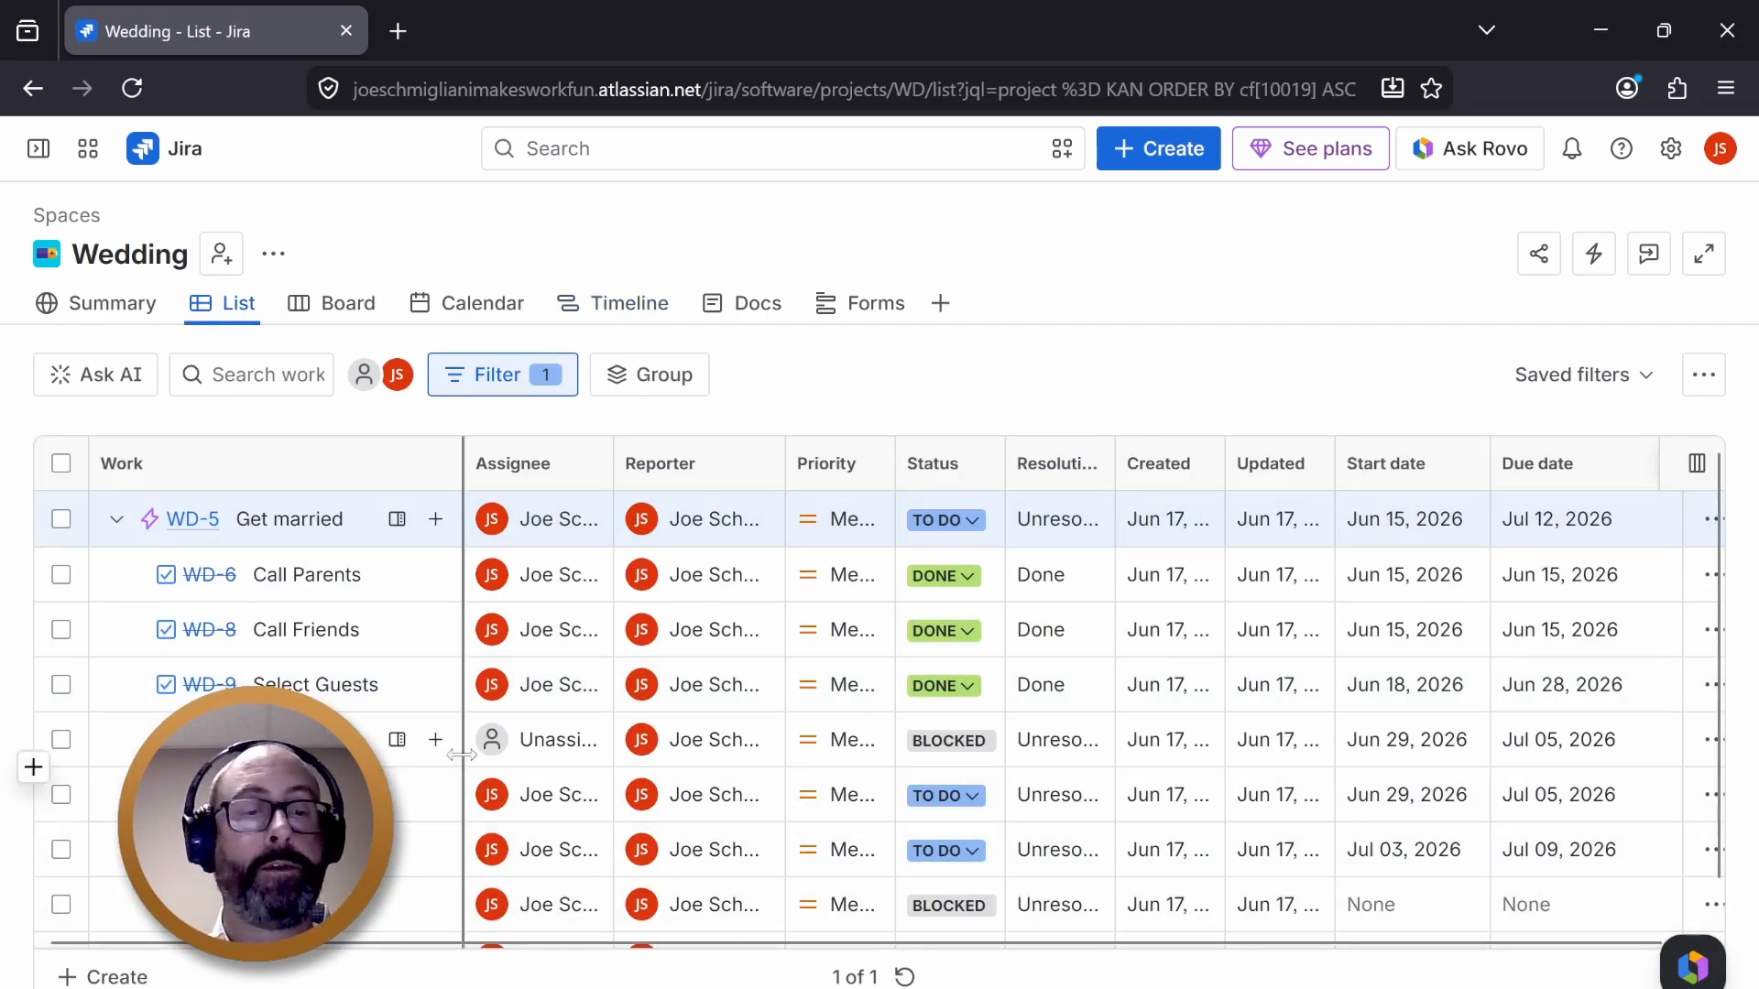
pyautogui.scroll(-1, 850, 789)
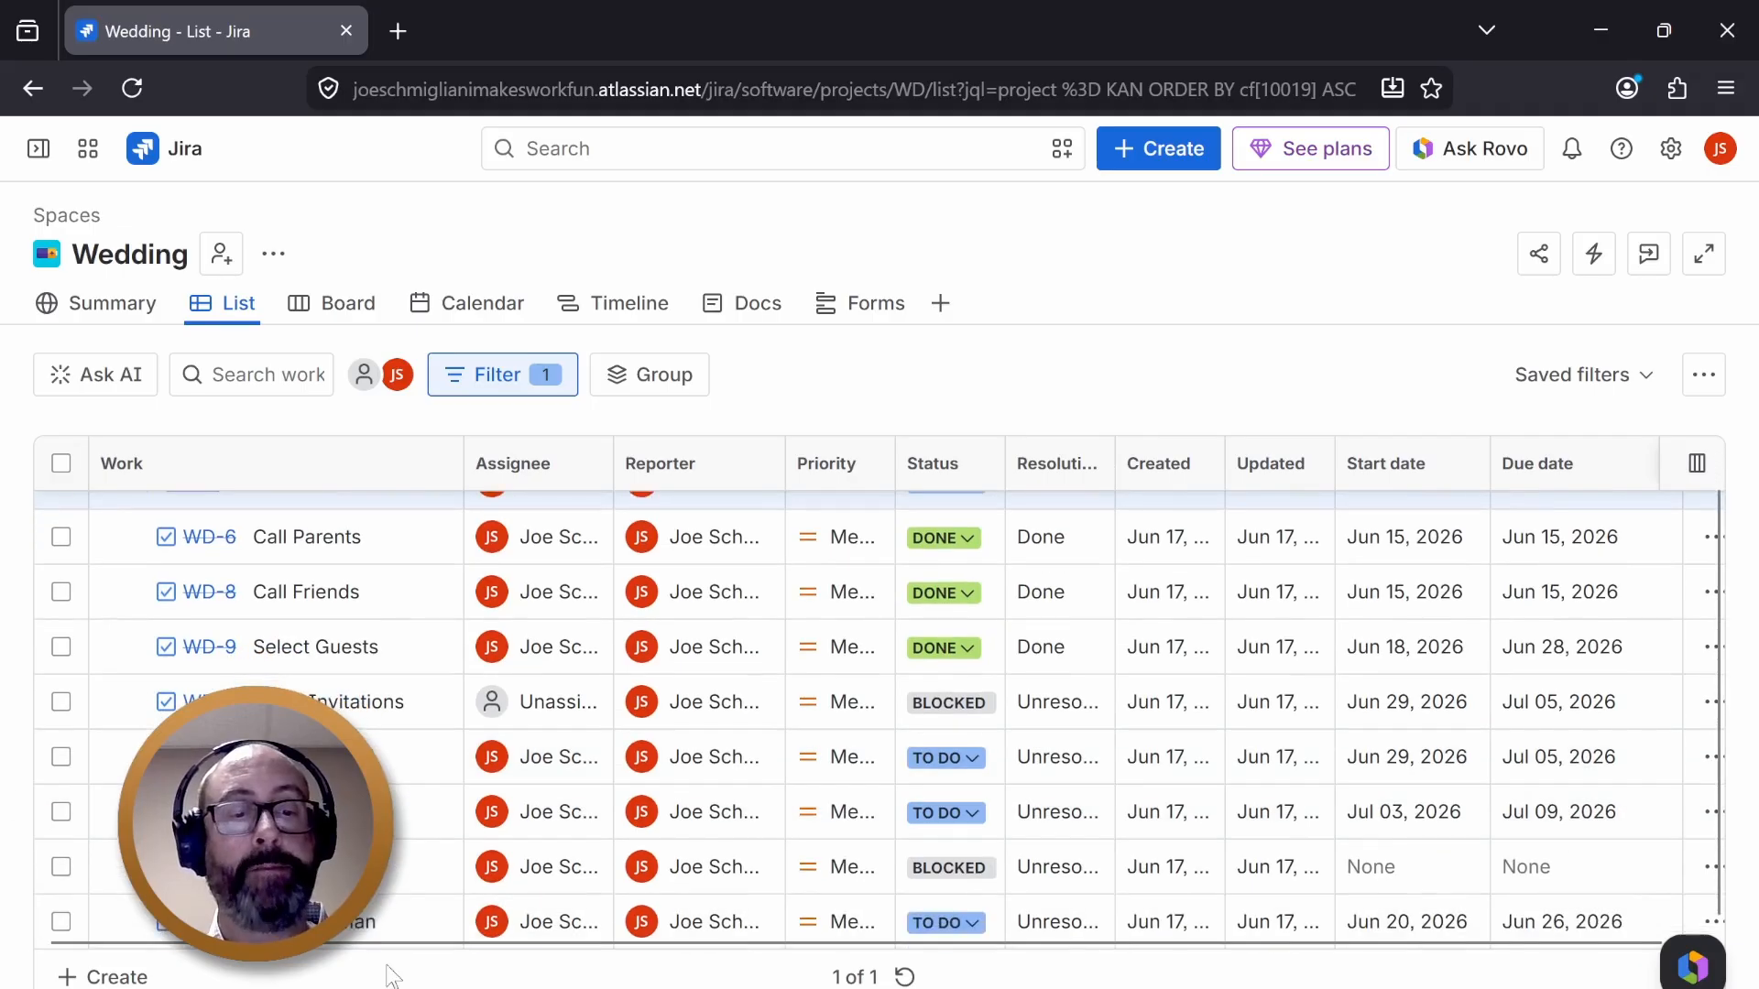
pyautogui.click(629, 304)
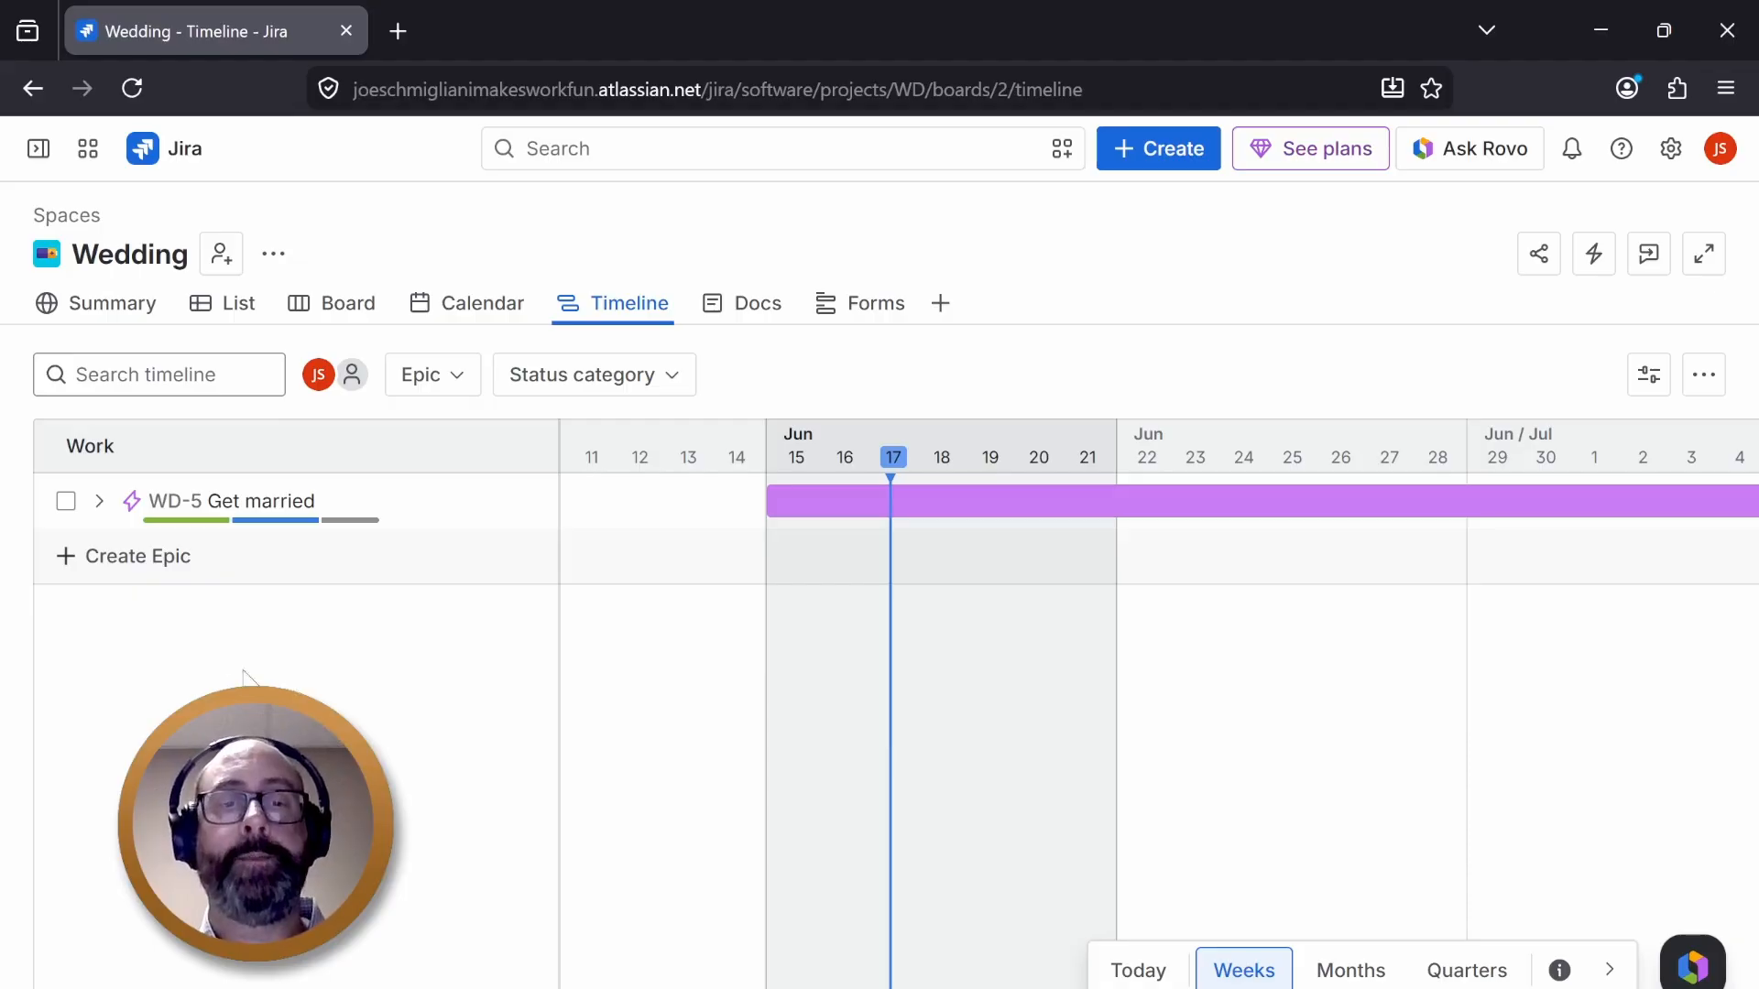
pyautogui.click(92, 503)
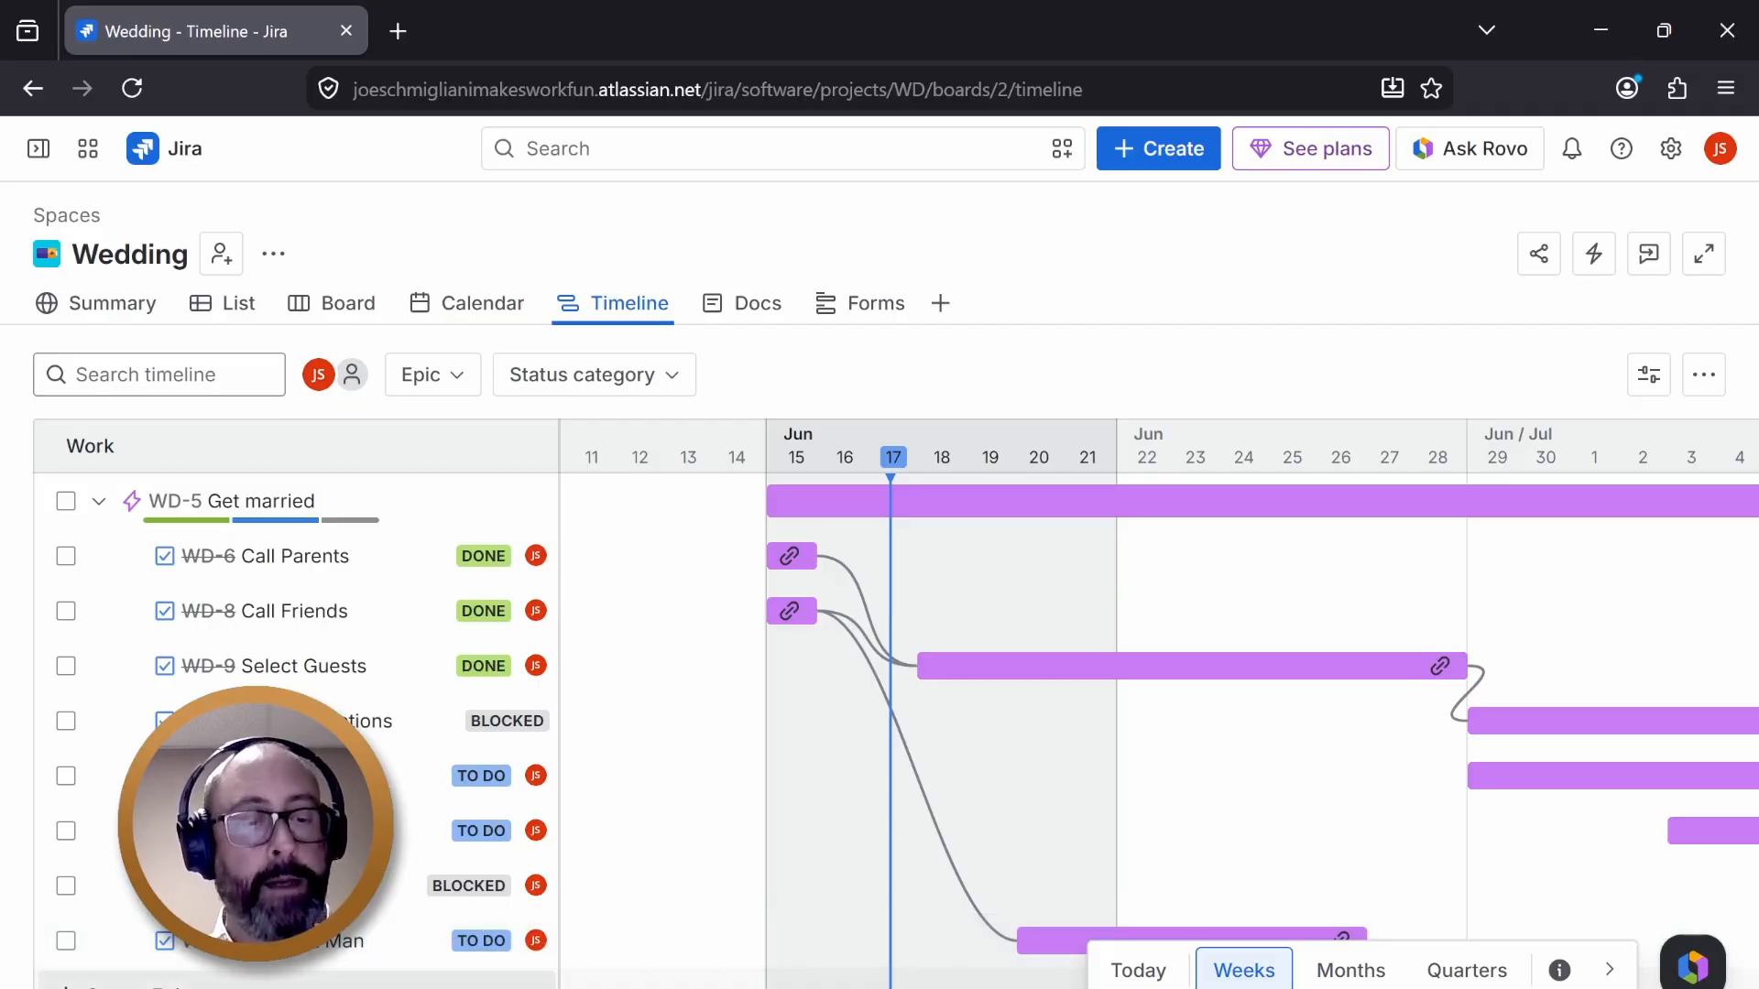
# - Open the Epic work type editor from a new list row's type menu, then cancel it
pyautogui.click(138, 985)
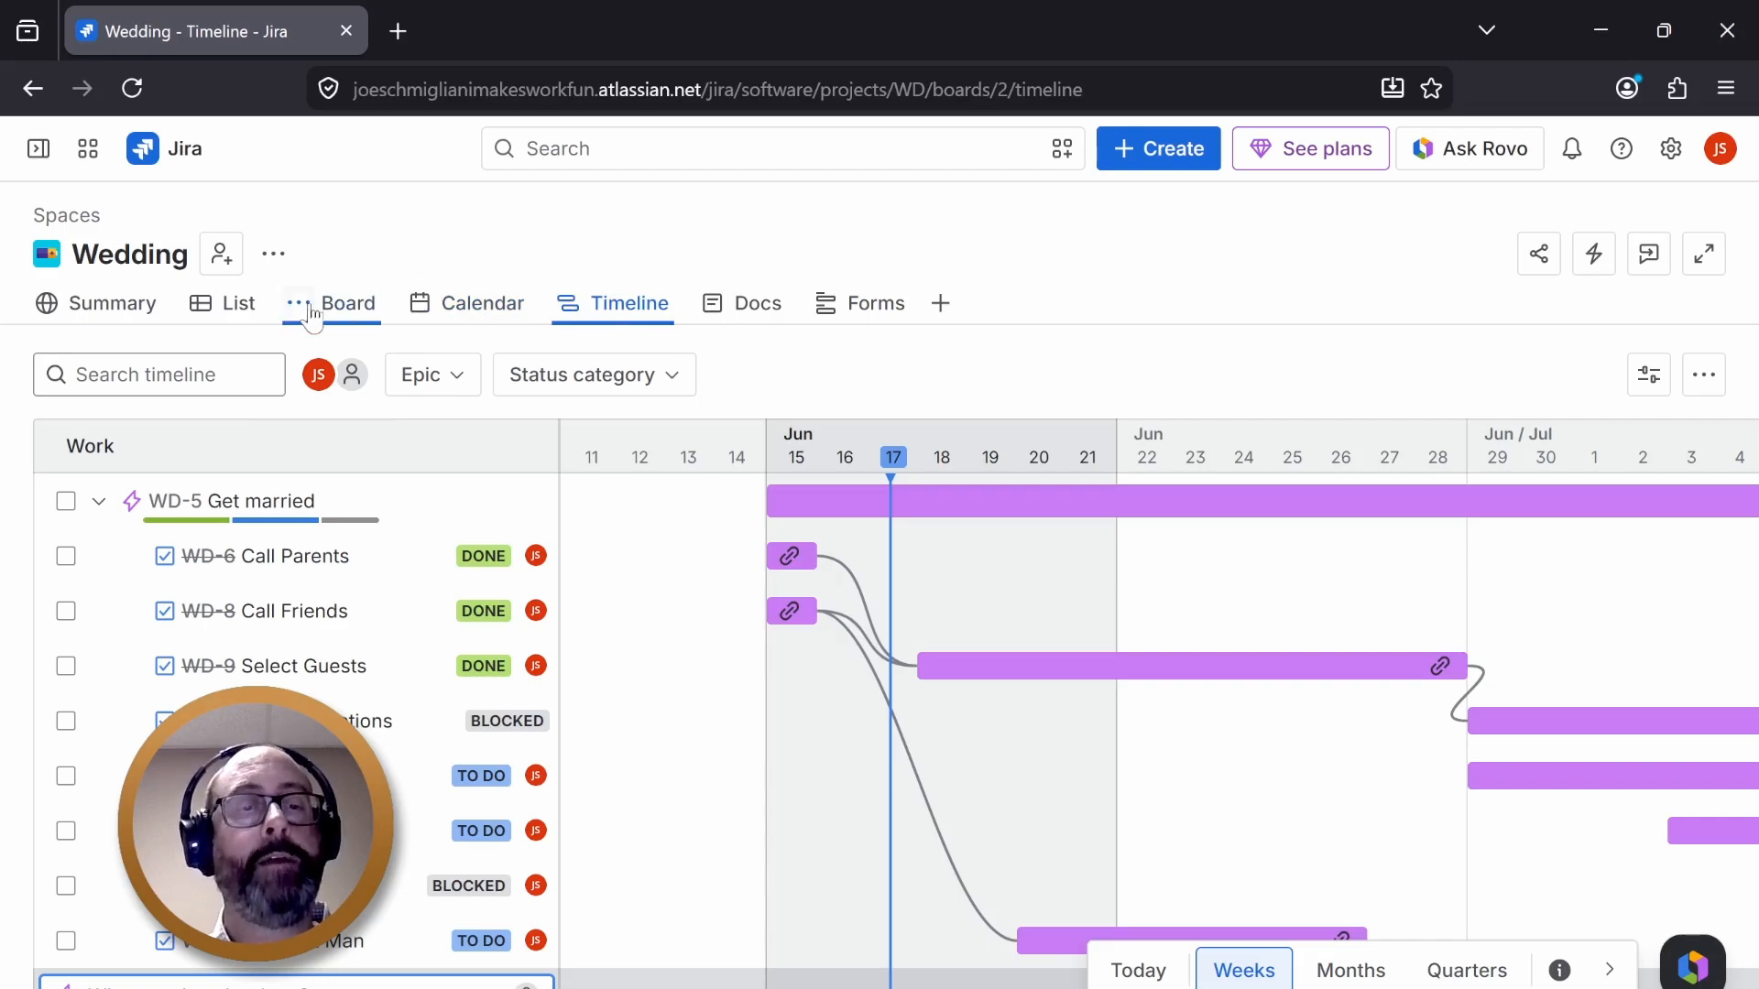
pyautogui.click(247, 306)
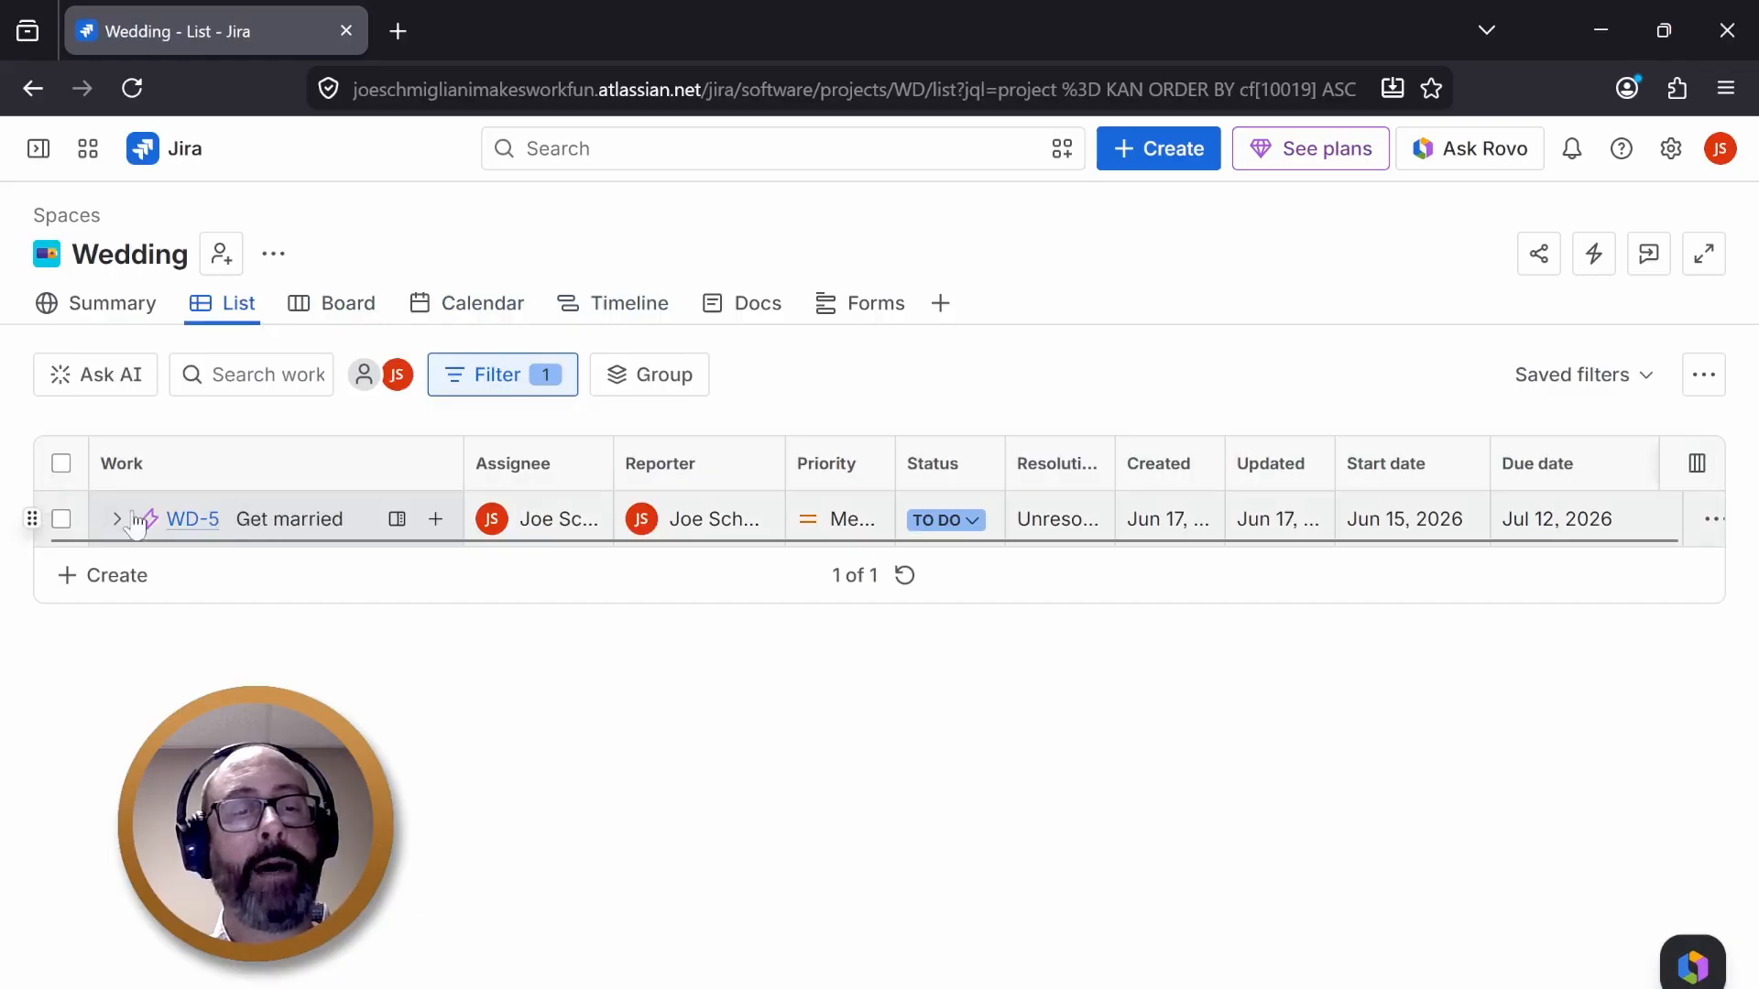
pyautogui.click(80, 579)
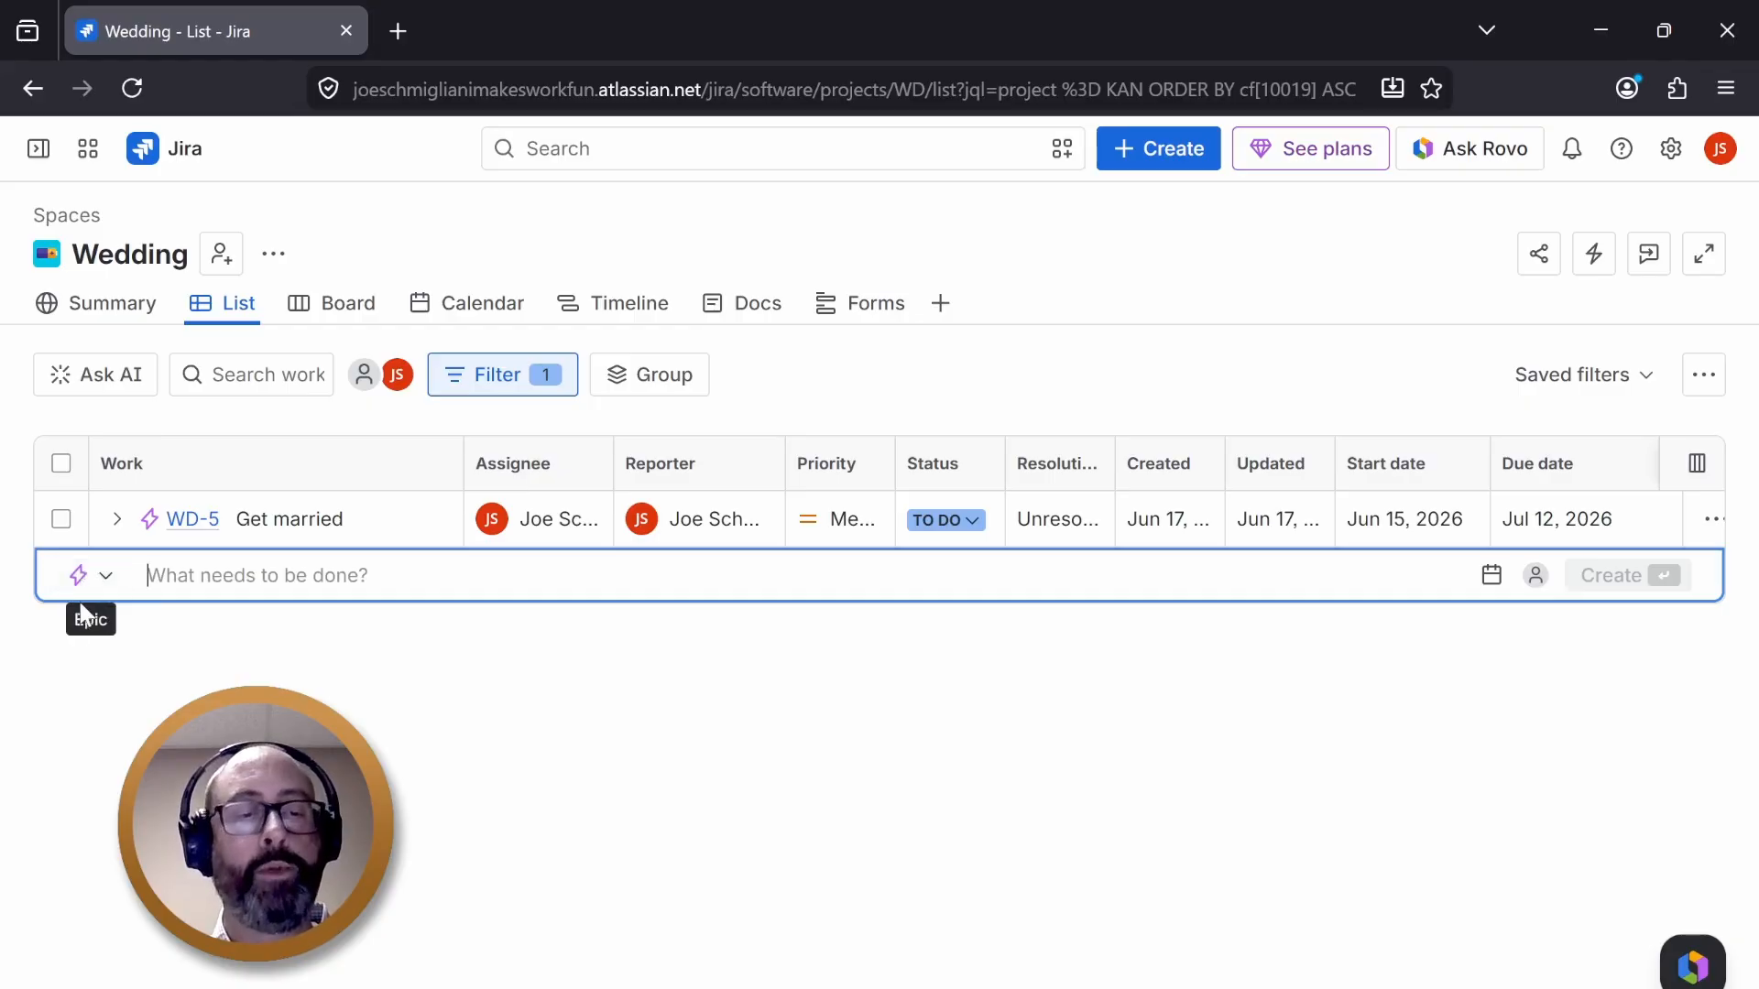
pyautogui.click(107, 582)
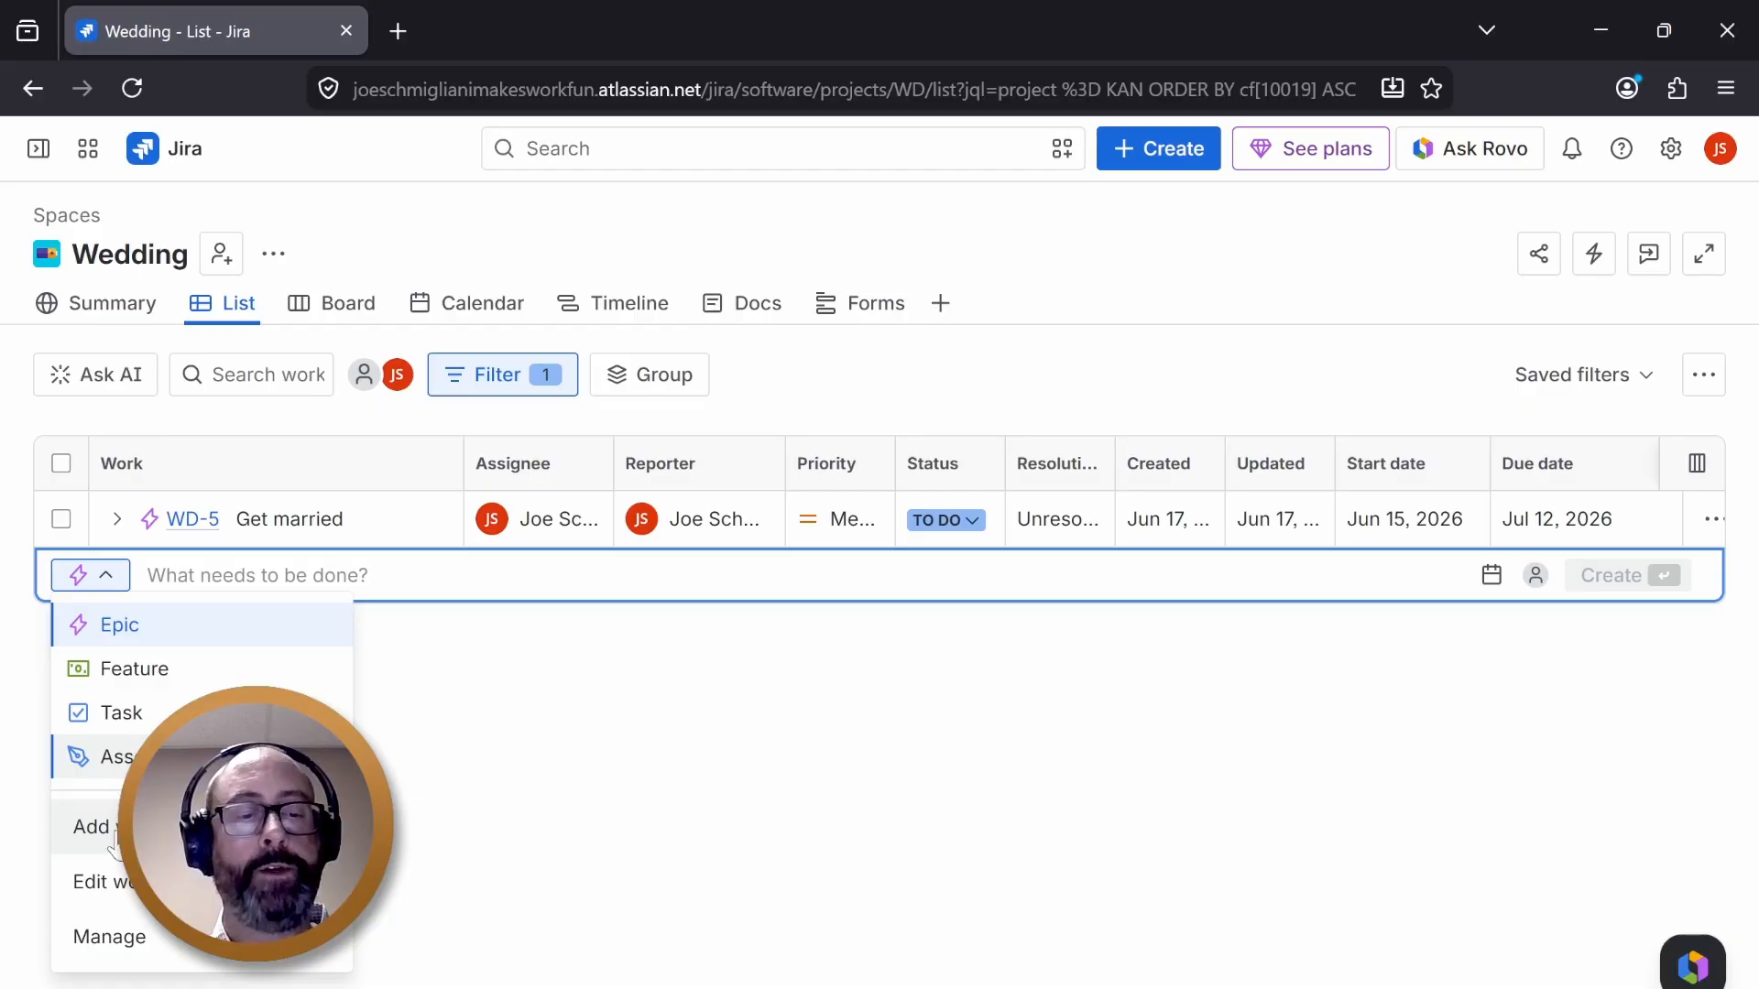
pyautogui.click(134, 887)
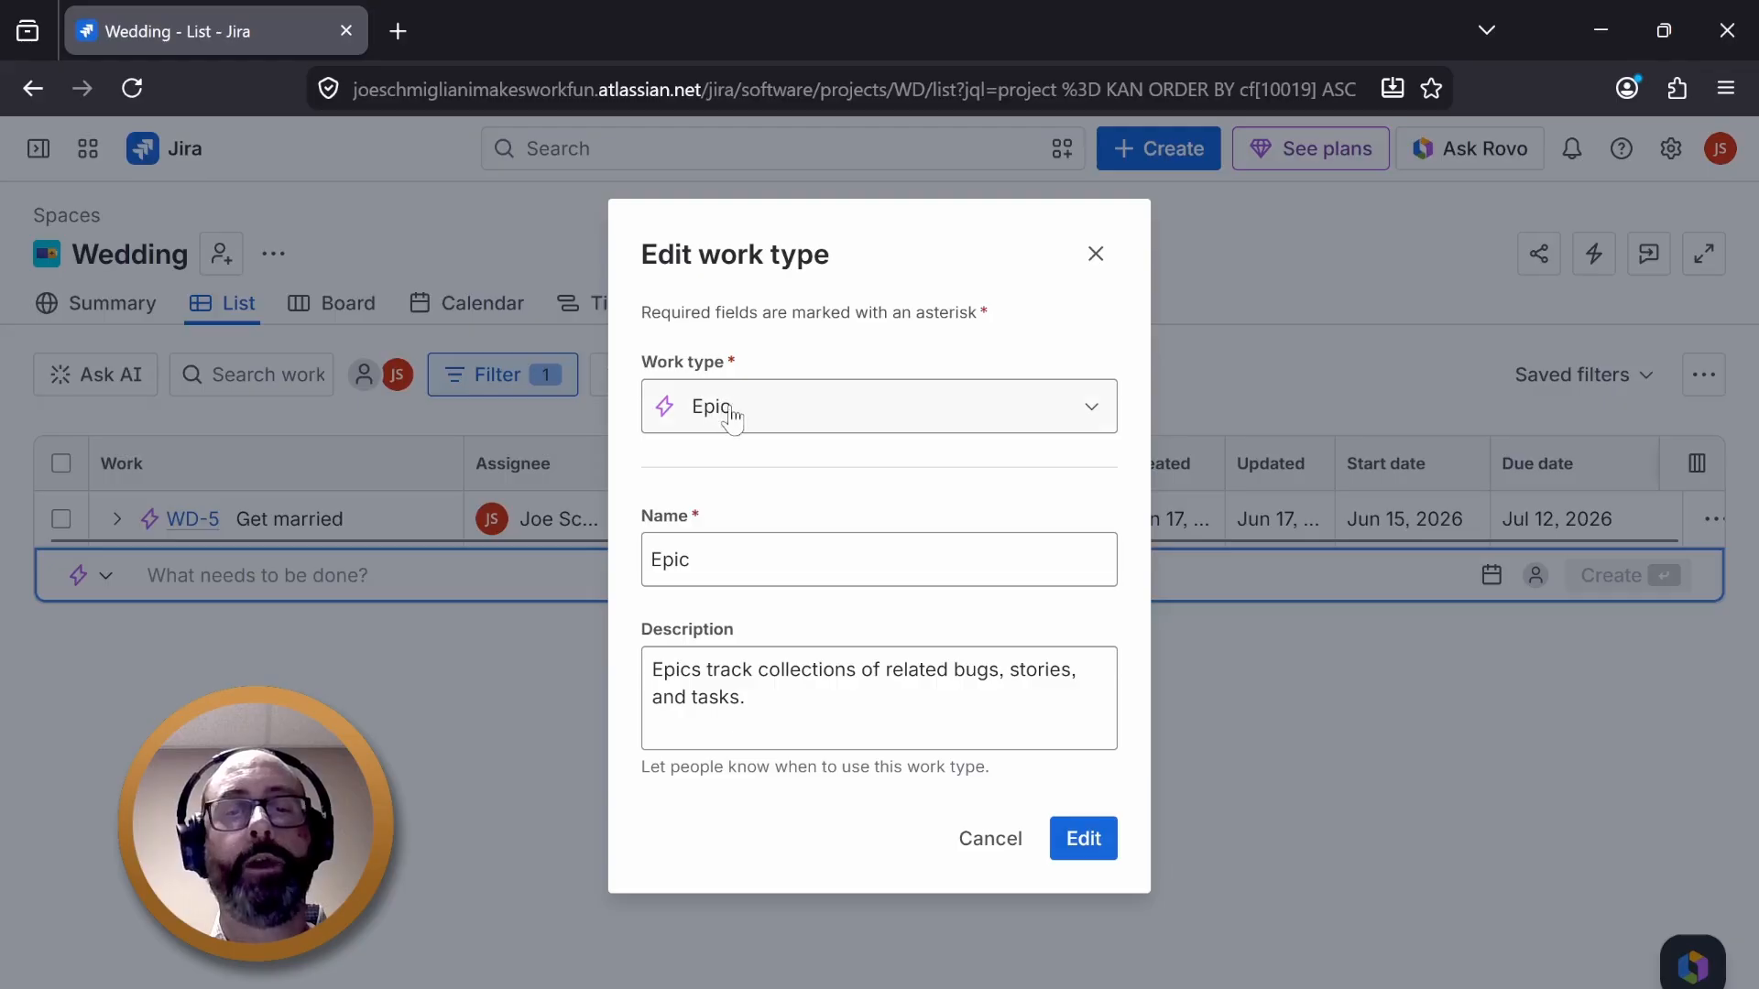
pyautogui.click(962, 400)
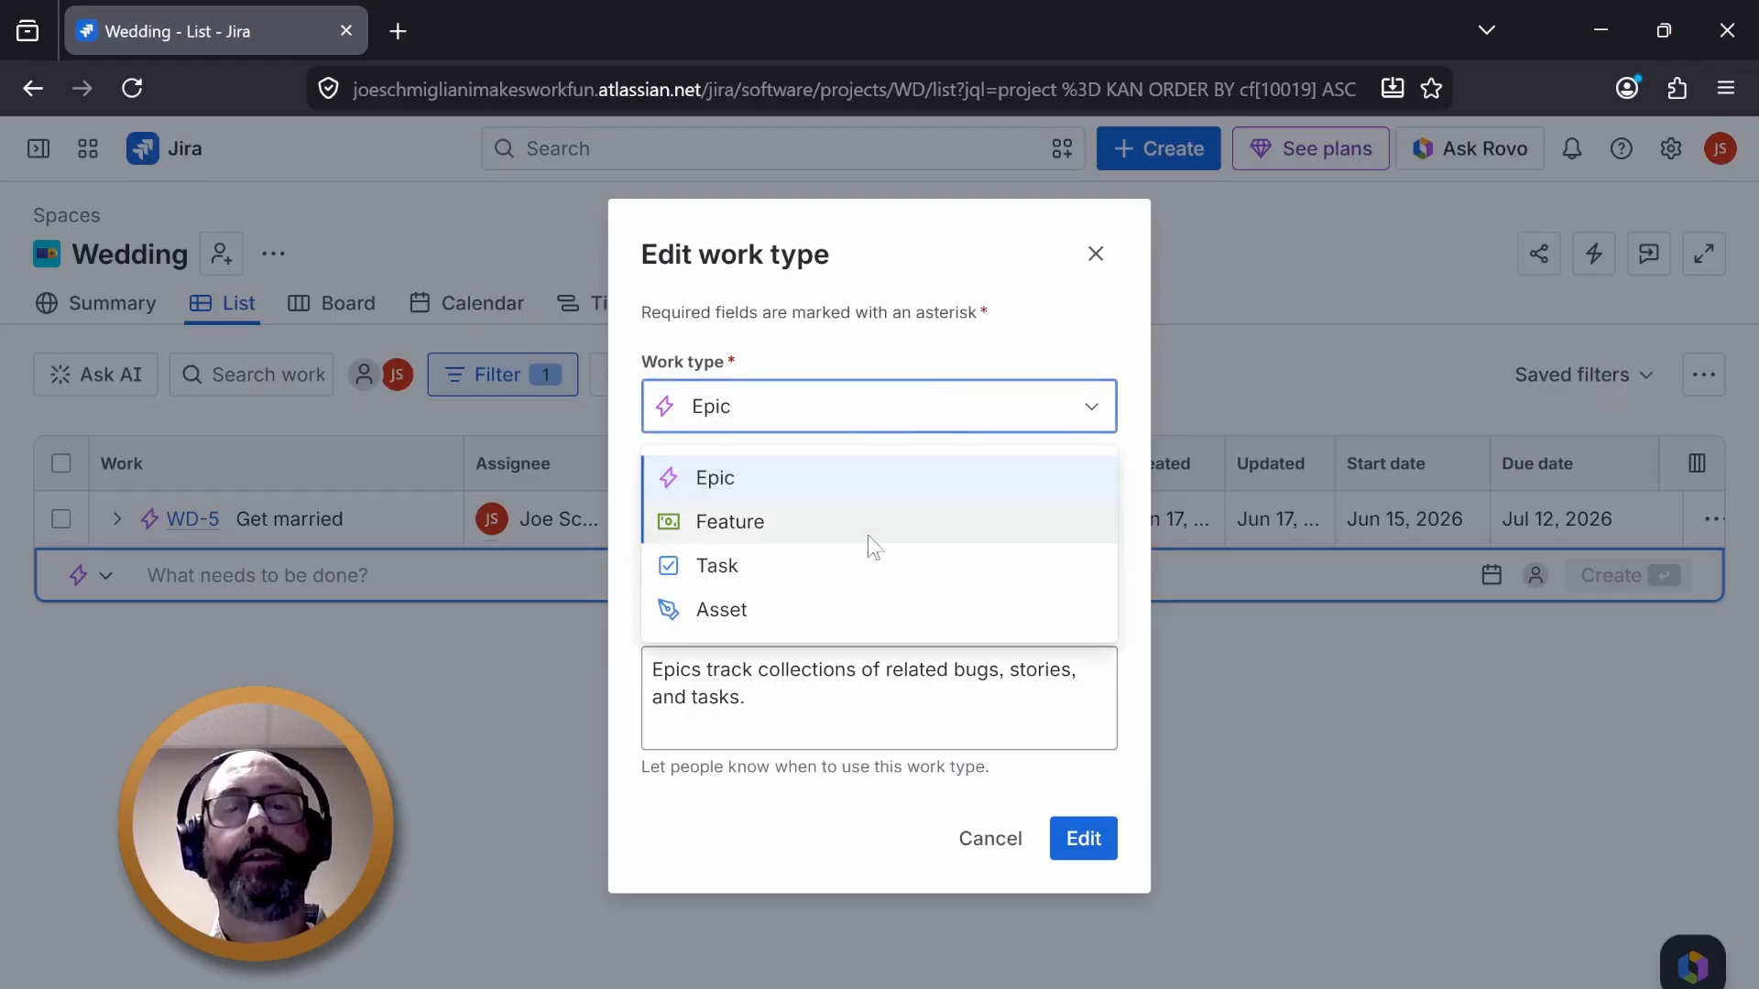
pyautogui.click(822, 408)
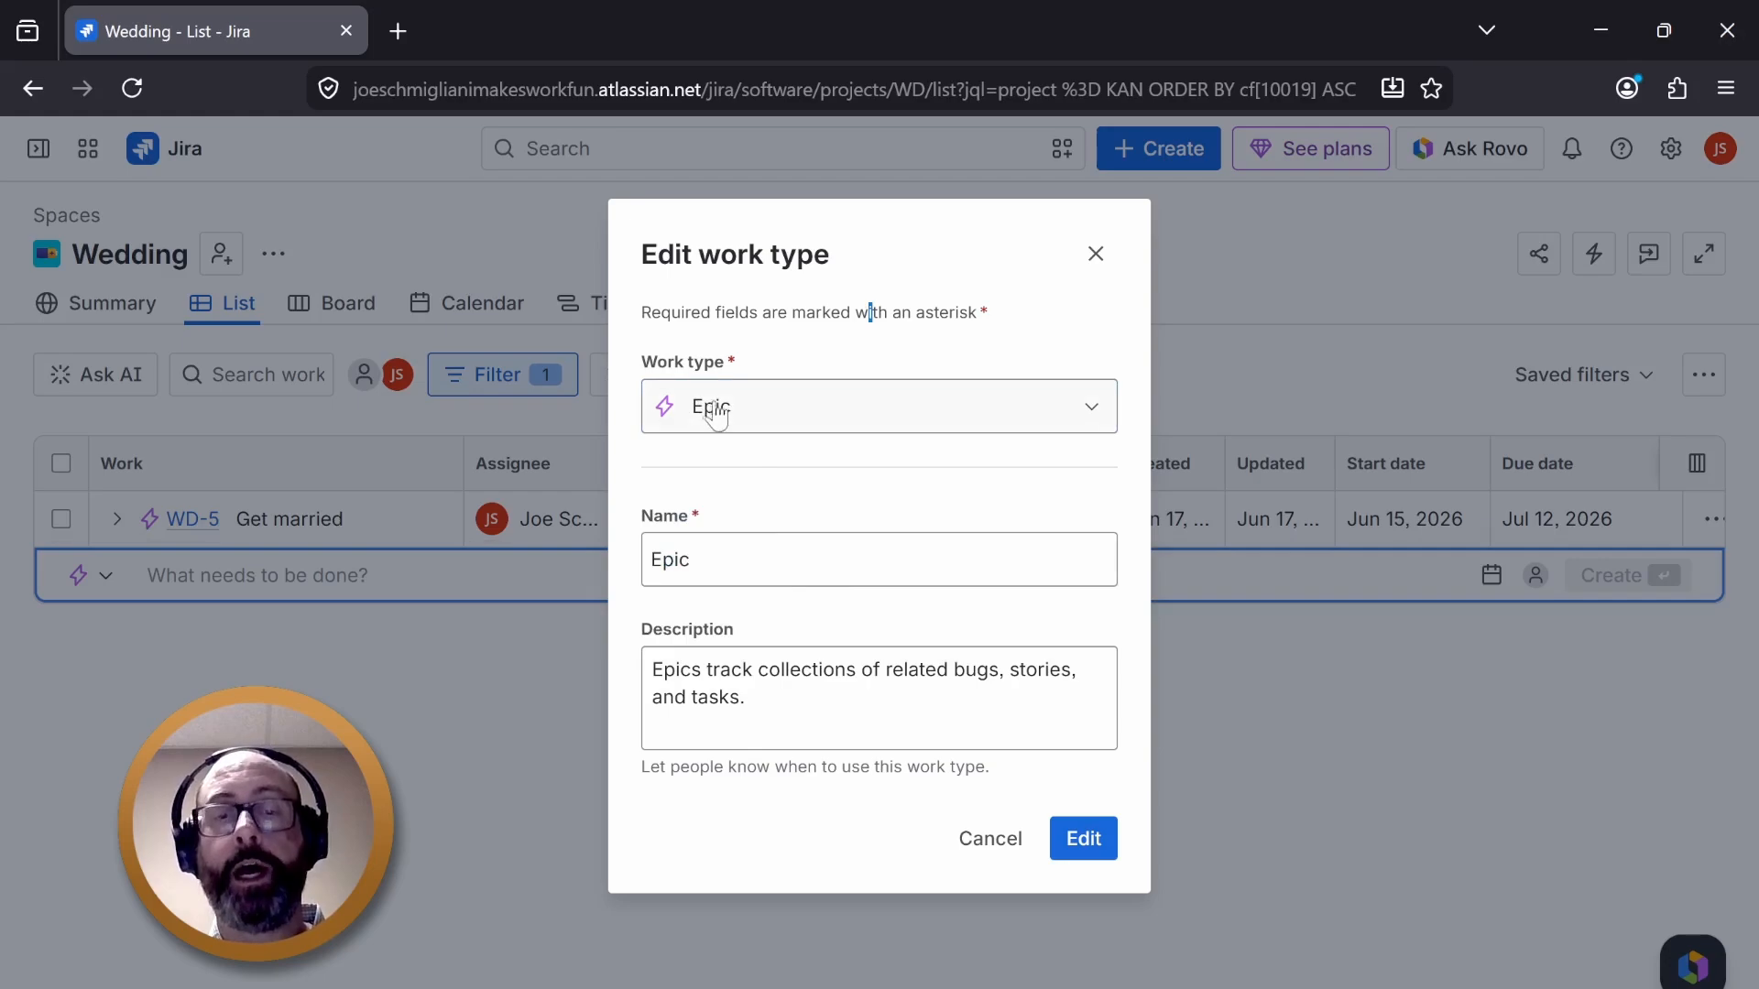
pyautogui.click(789, 409)
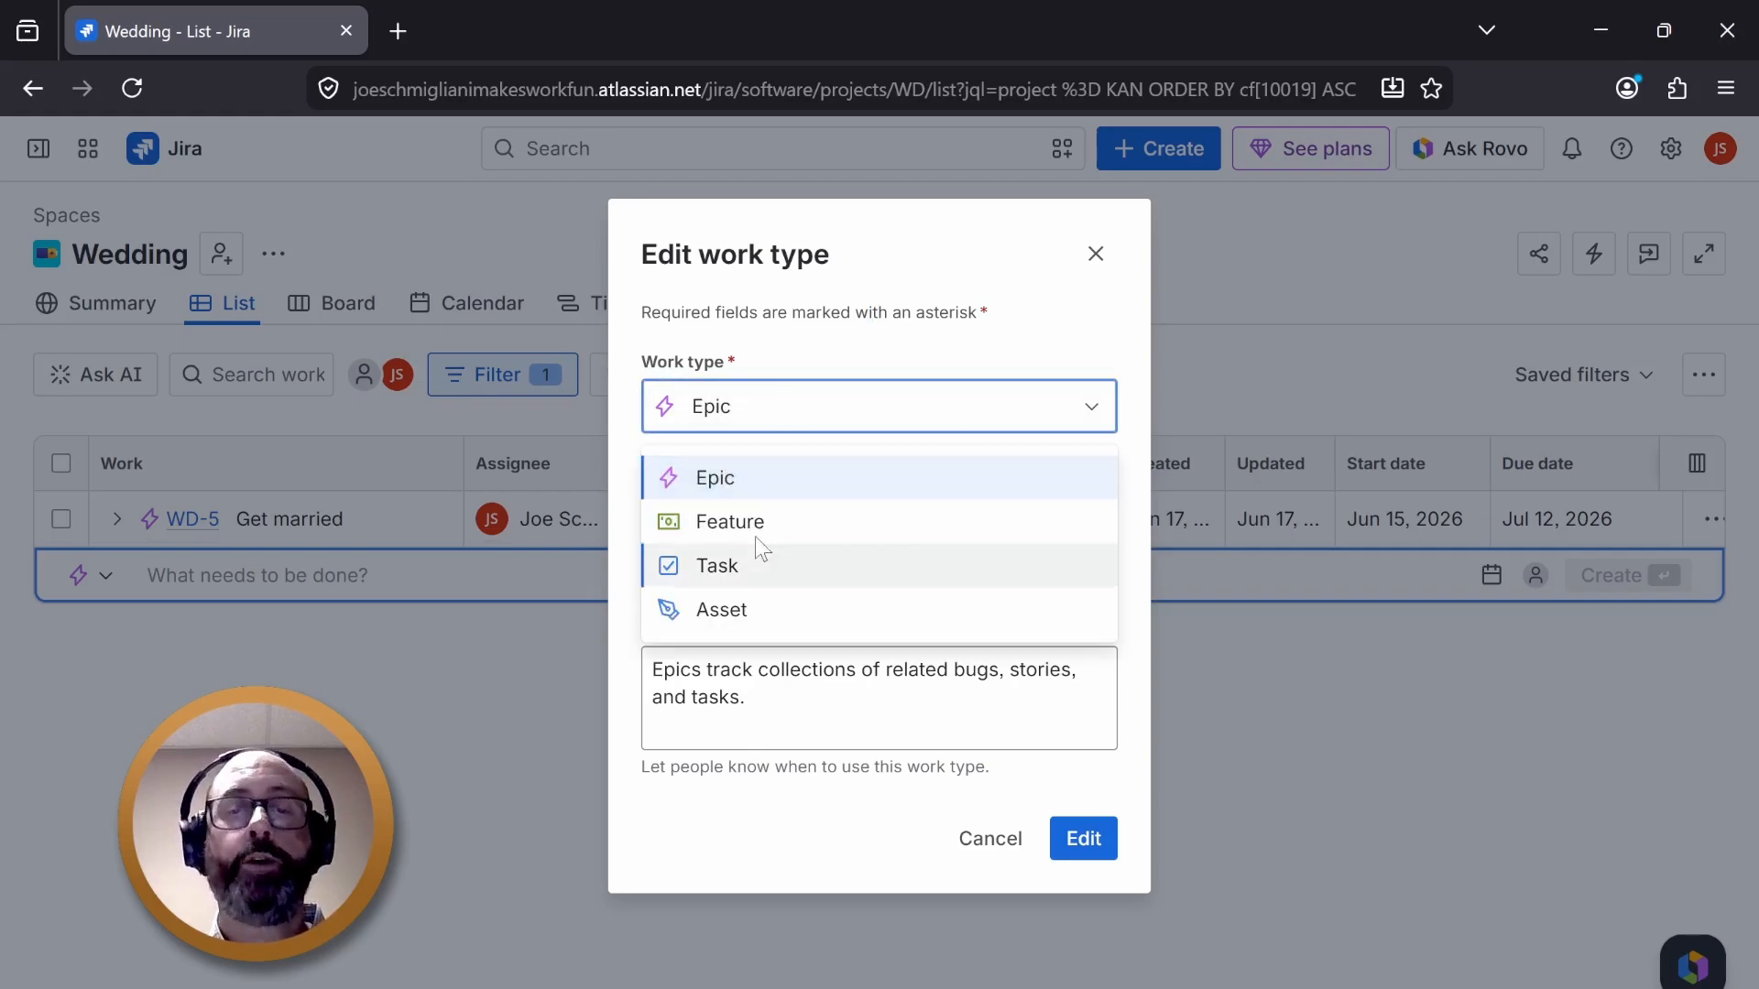
pyautogui.click(774, 773)
pyautogui.click(971, 844)
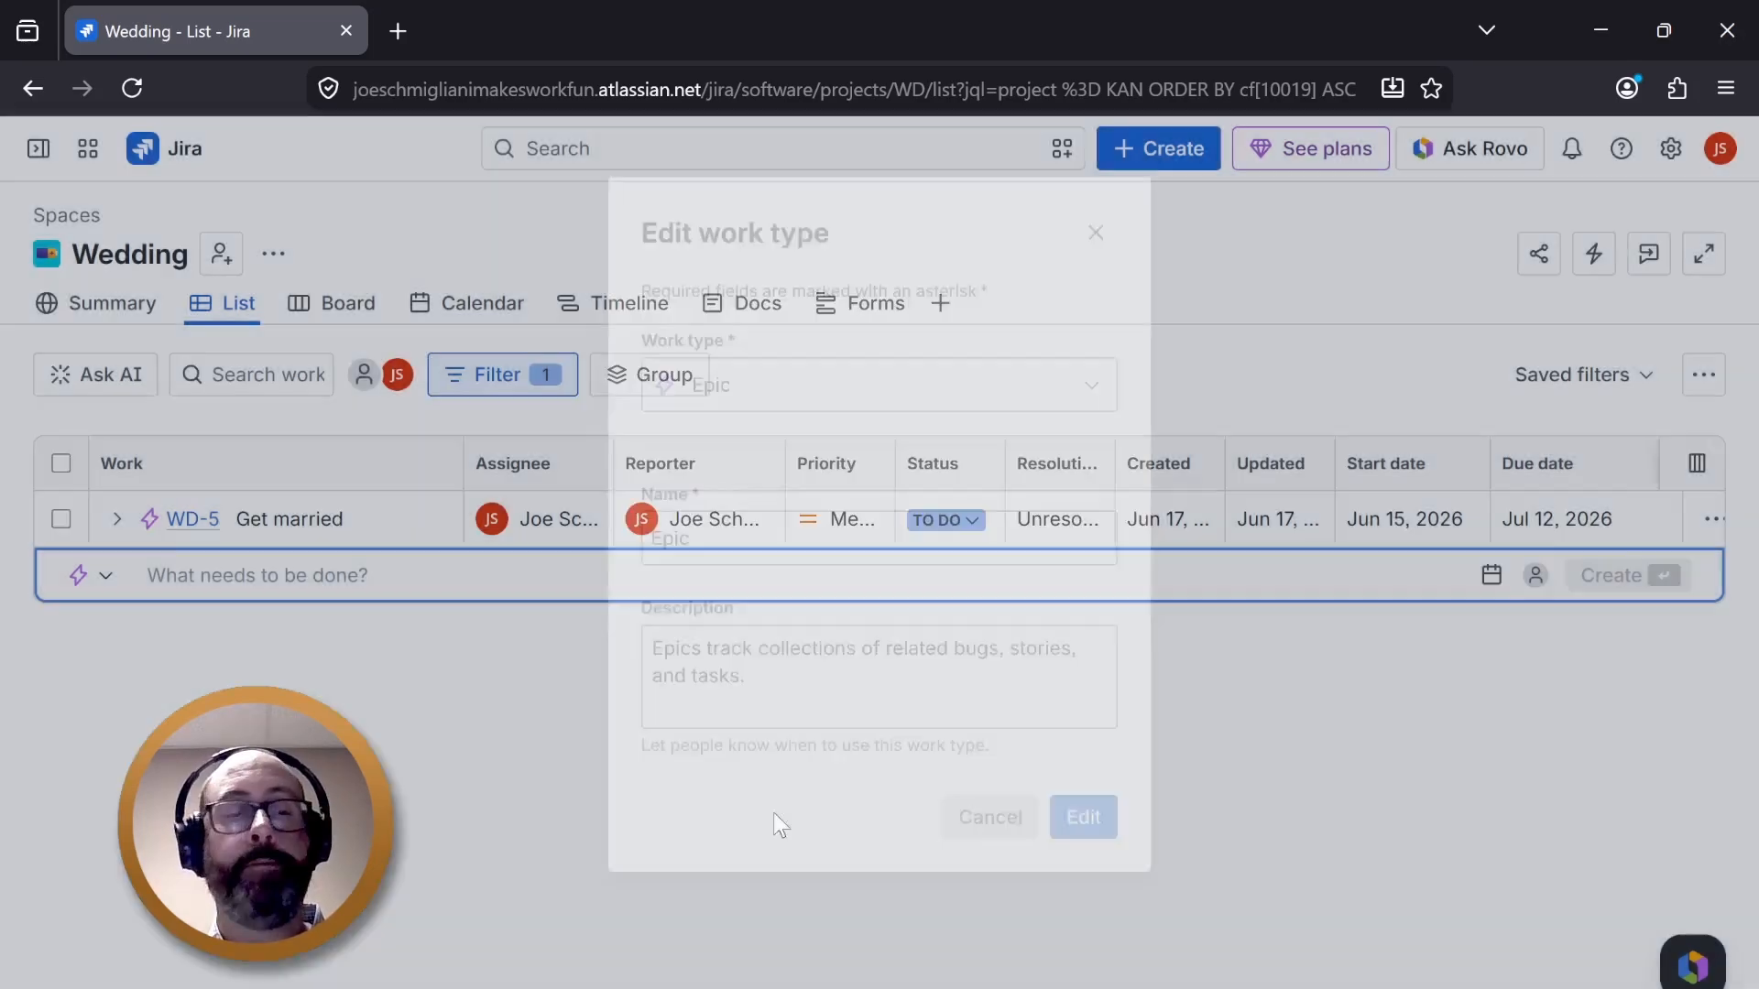
# - Open the work type editor from the new row's type menu, switch it to Feature, then cancel
pyautogui.click(114, 581)
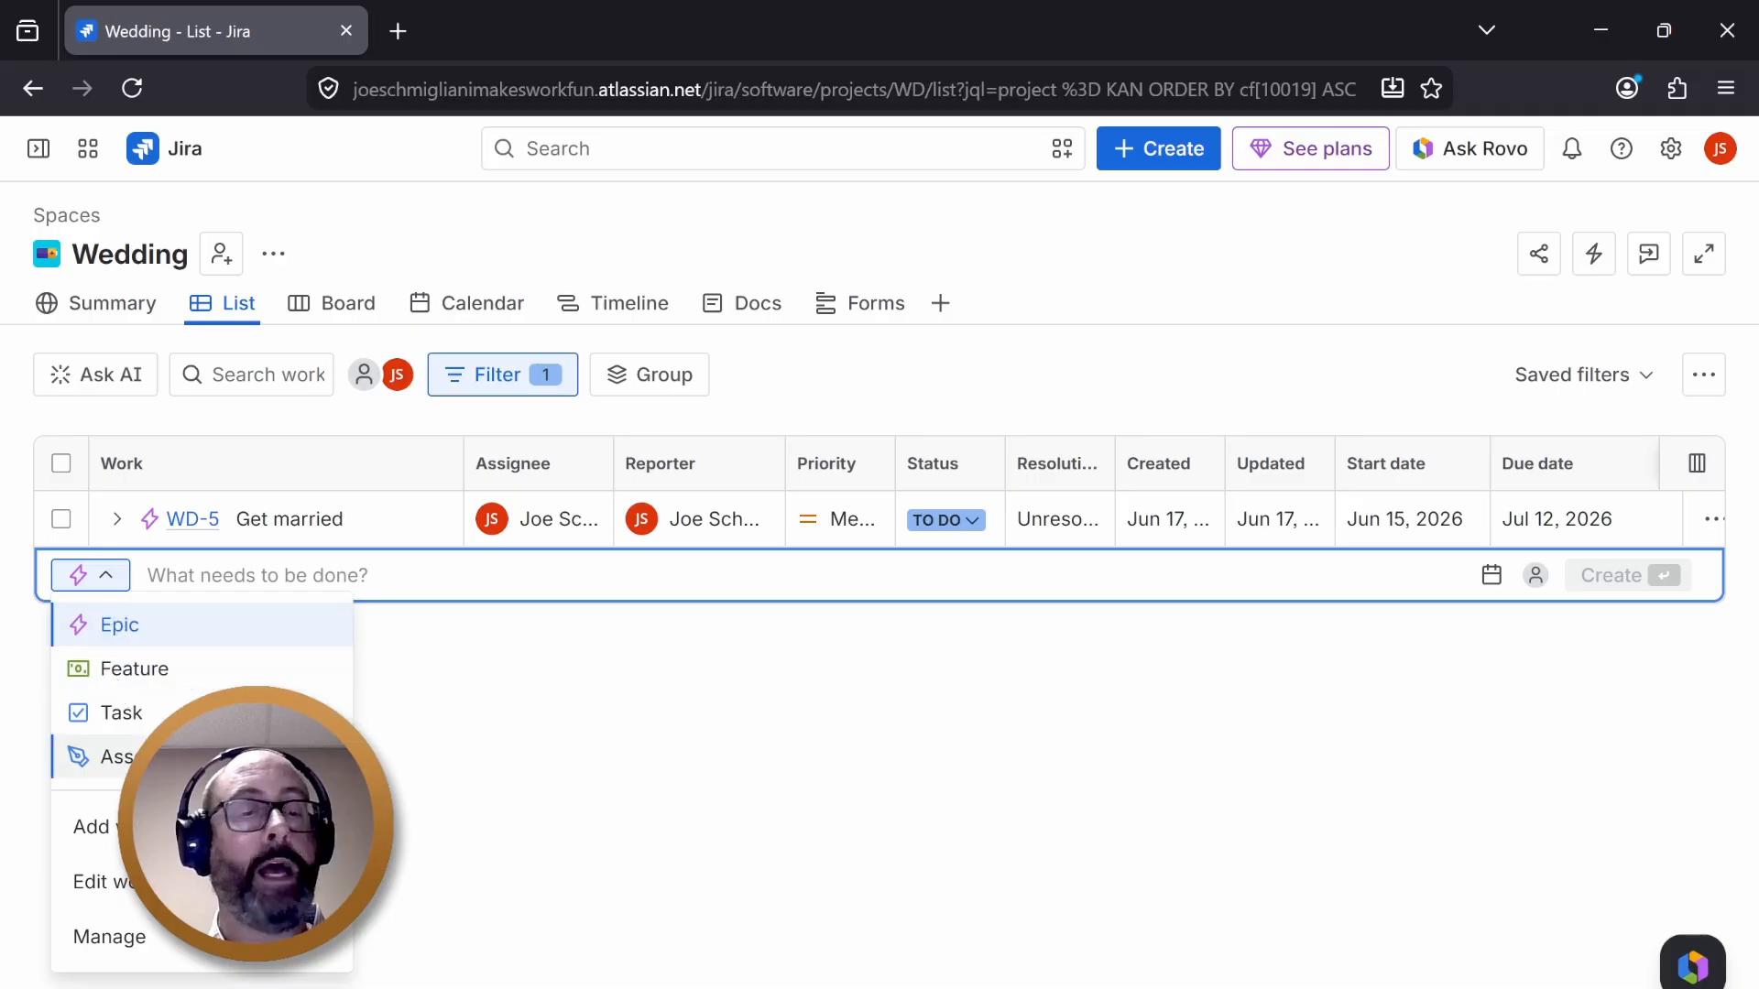
pyautogui.click(128, 884)
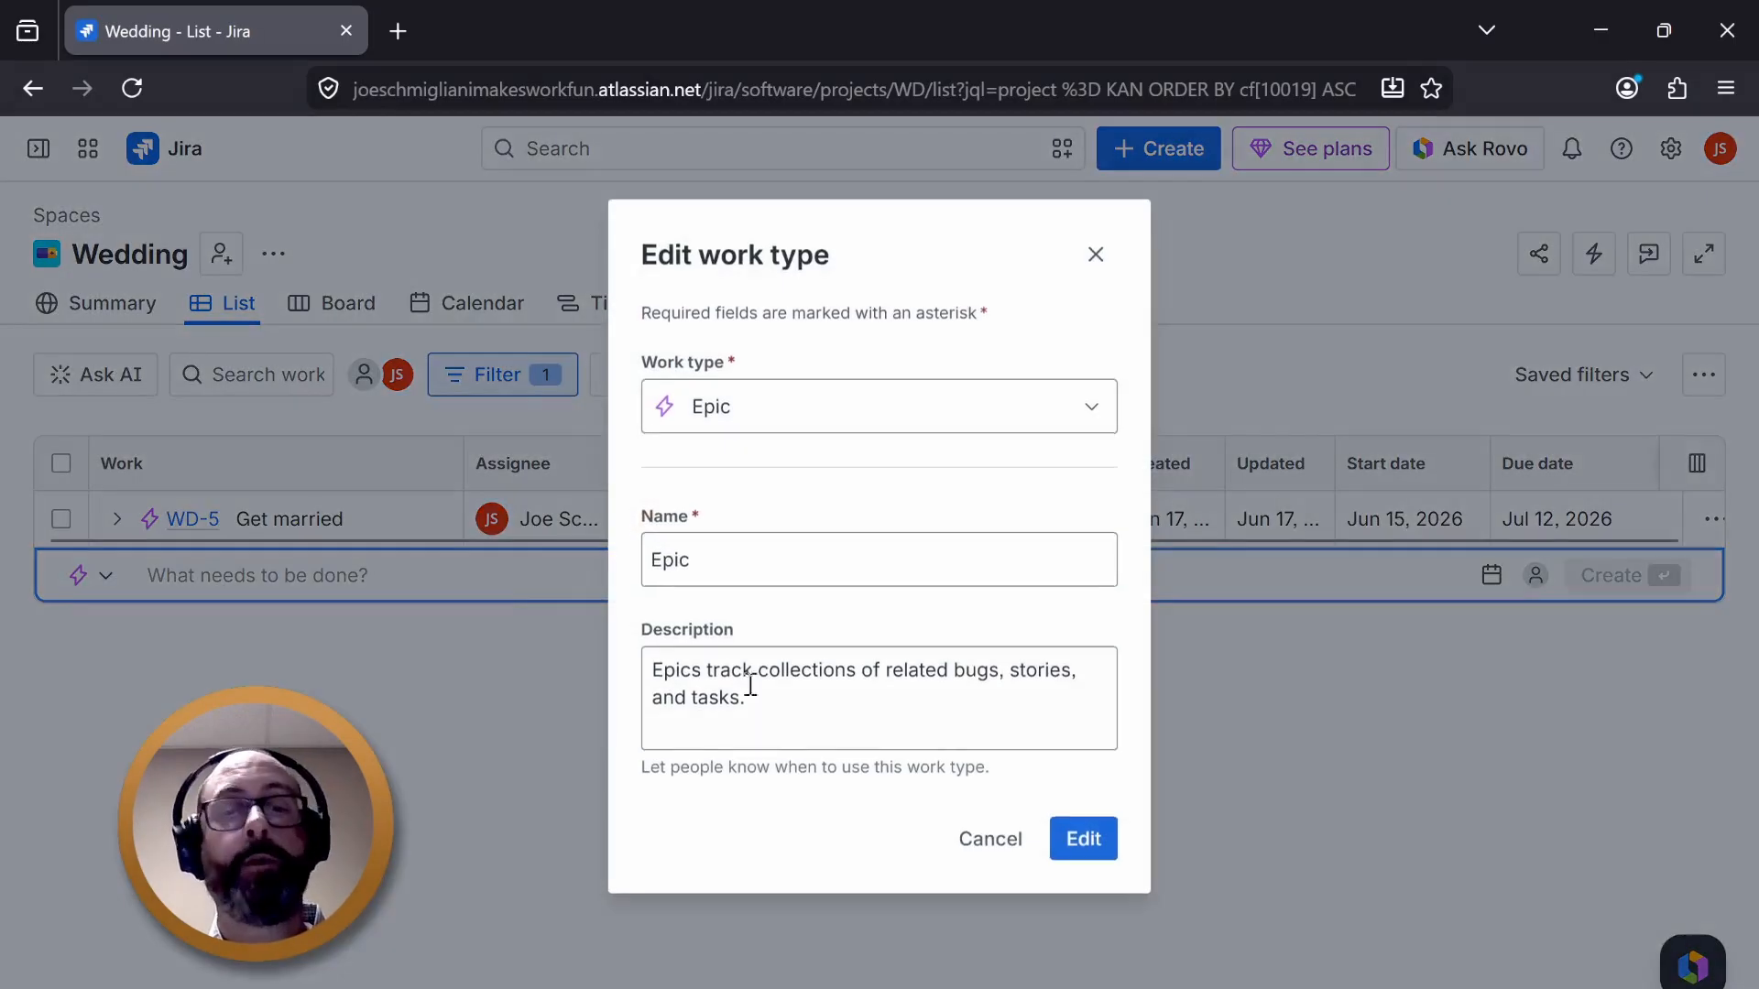
pyautogui.click(919, 414)
pyautogui.click(836, 520)
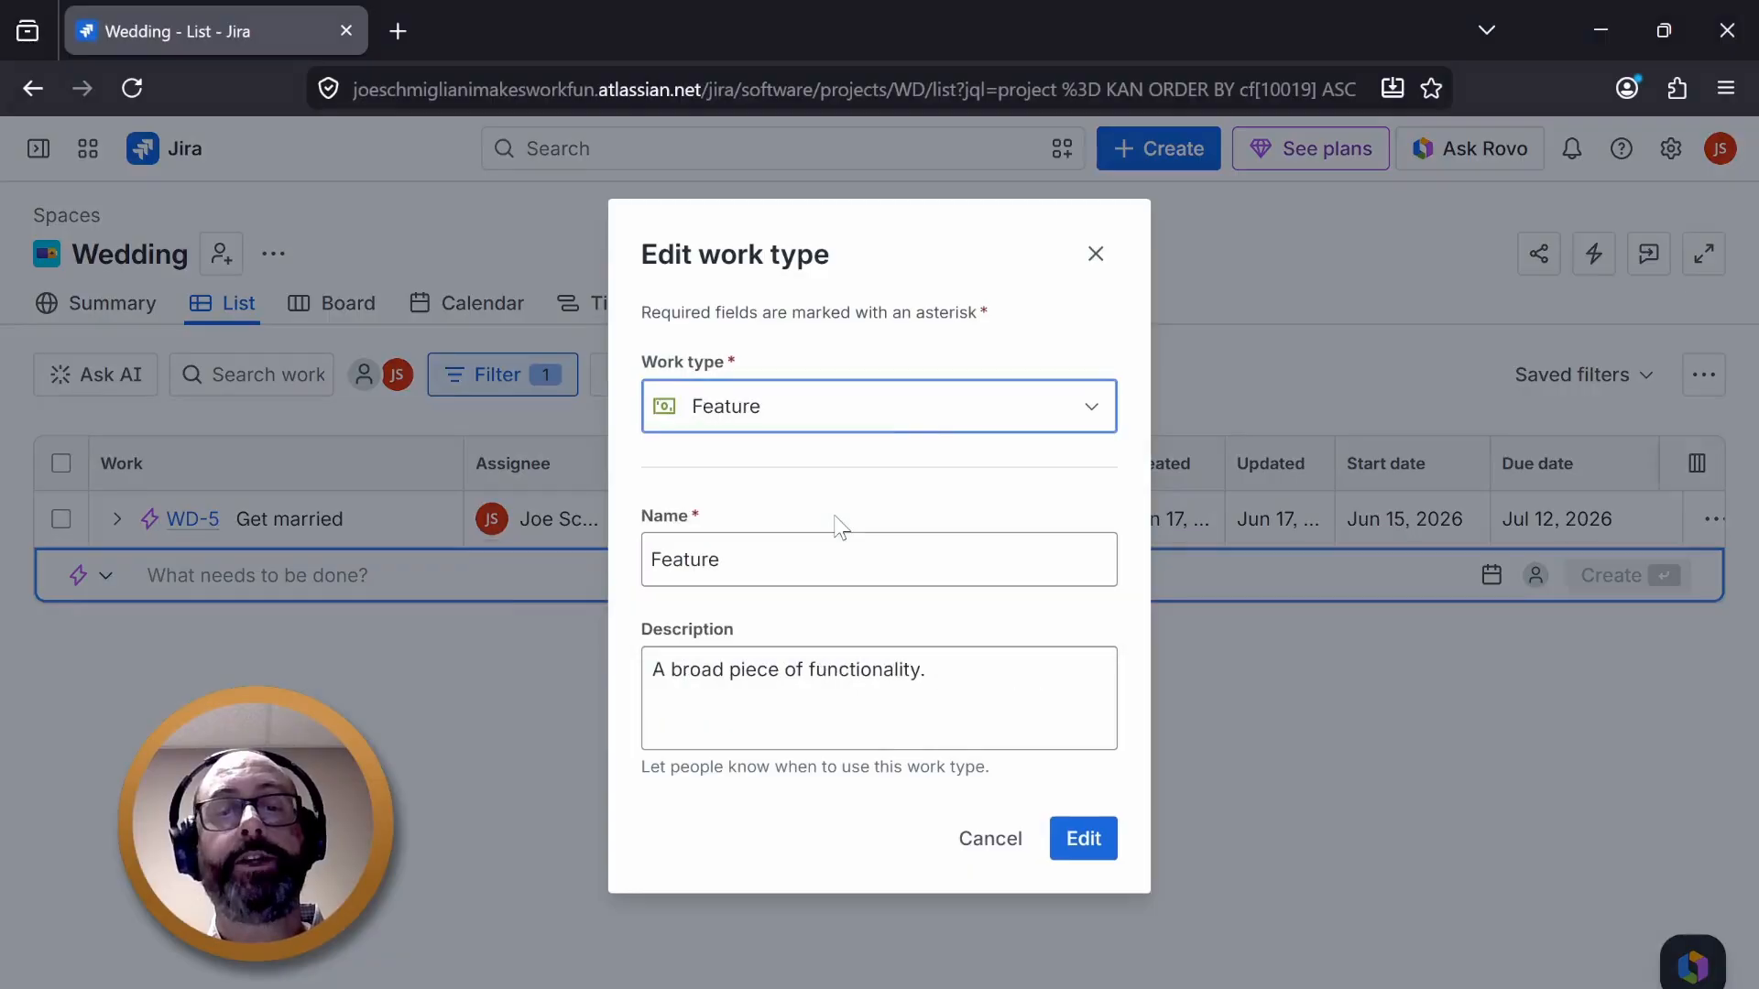
pyautogui.click(998, 847)
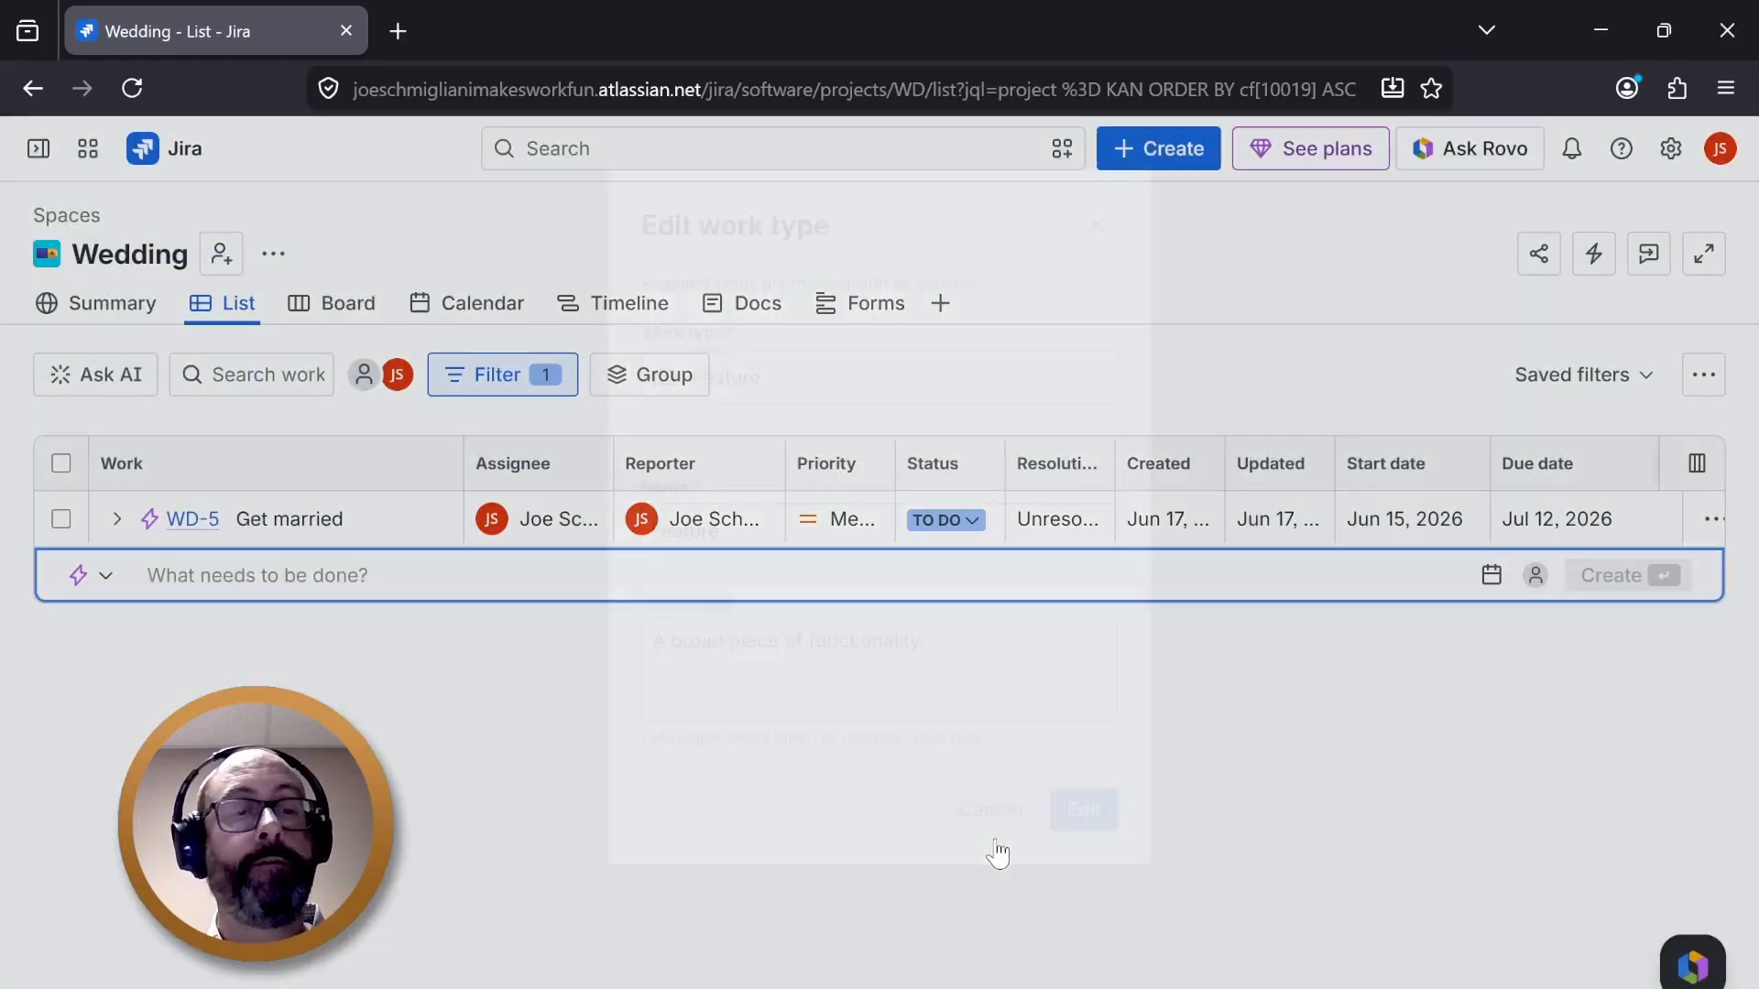
# - Open work type management for Epic and review its description and context fields
pyautogui.click(108, 575)
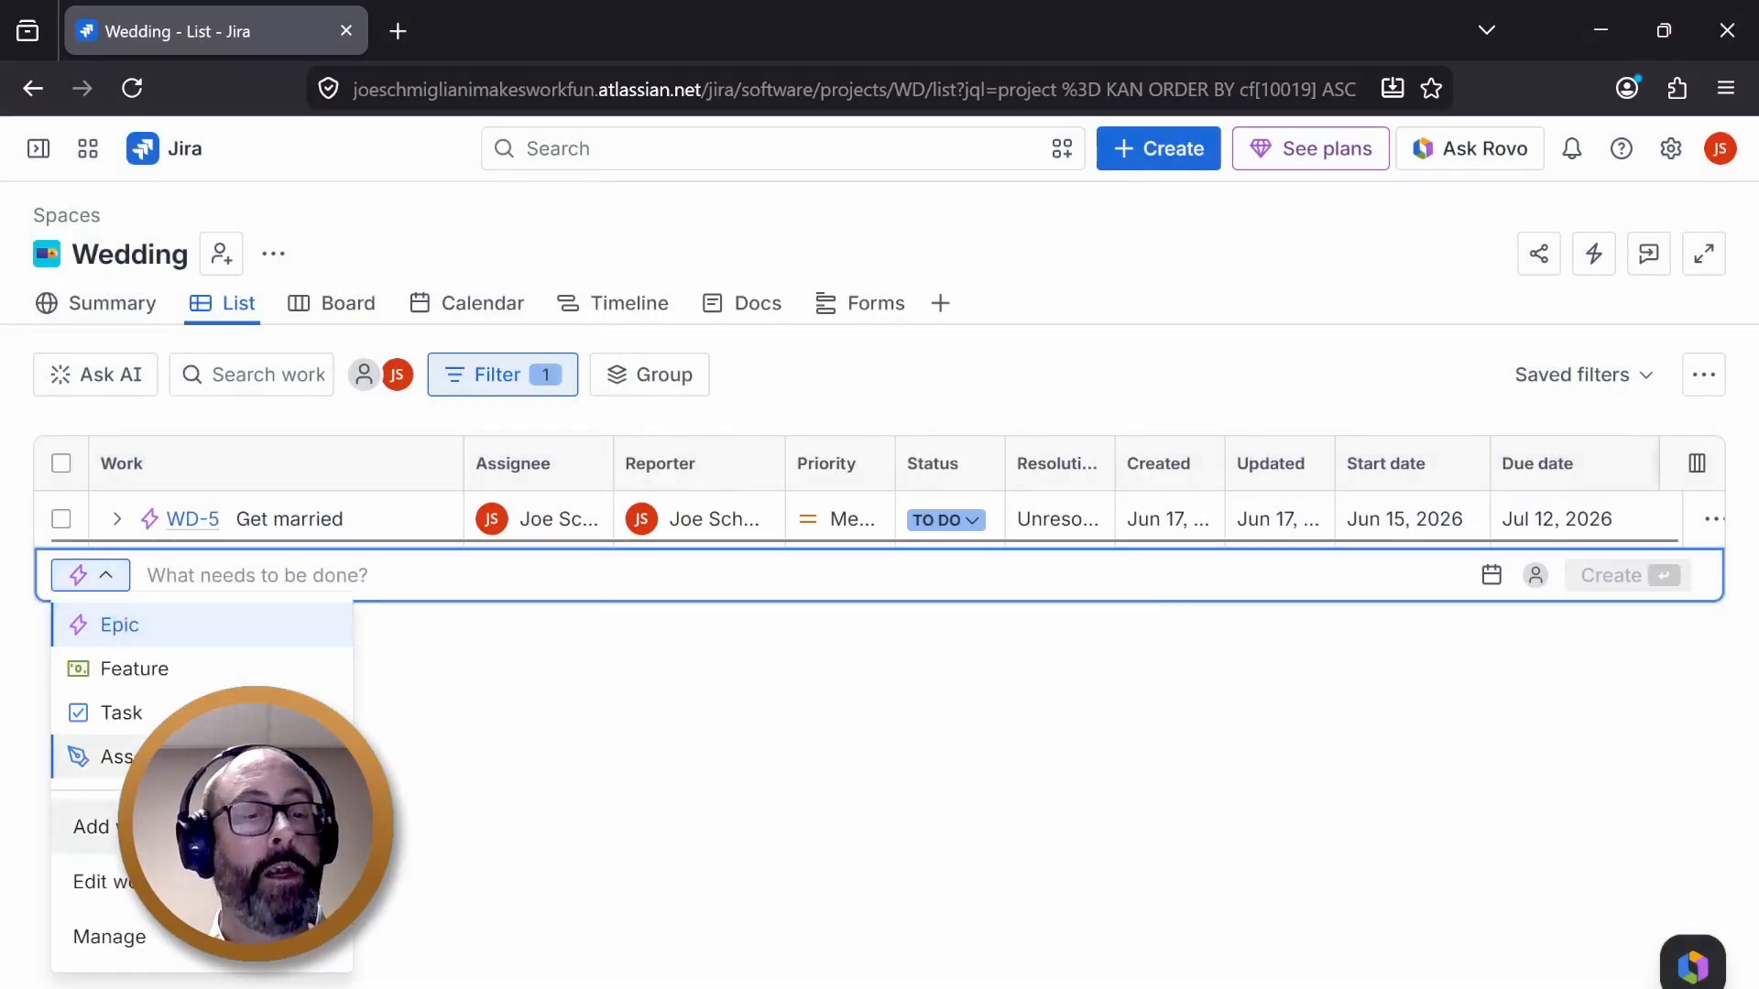
pyautogui.click(110, 935)
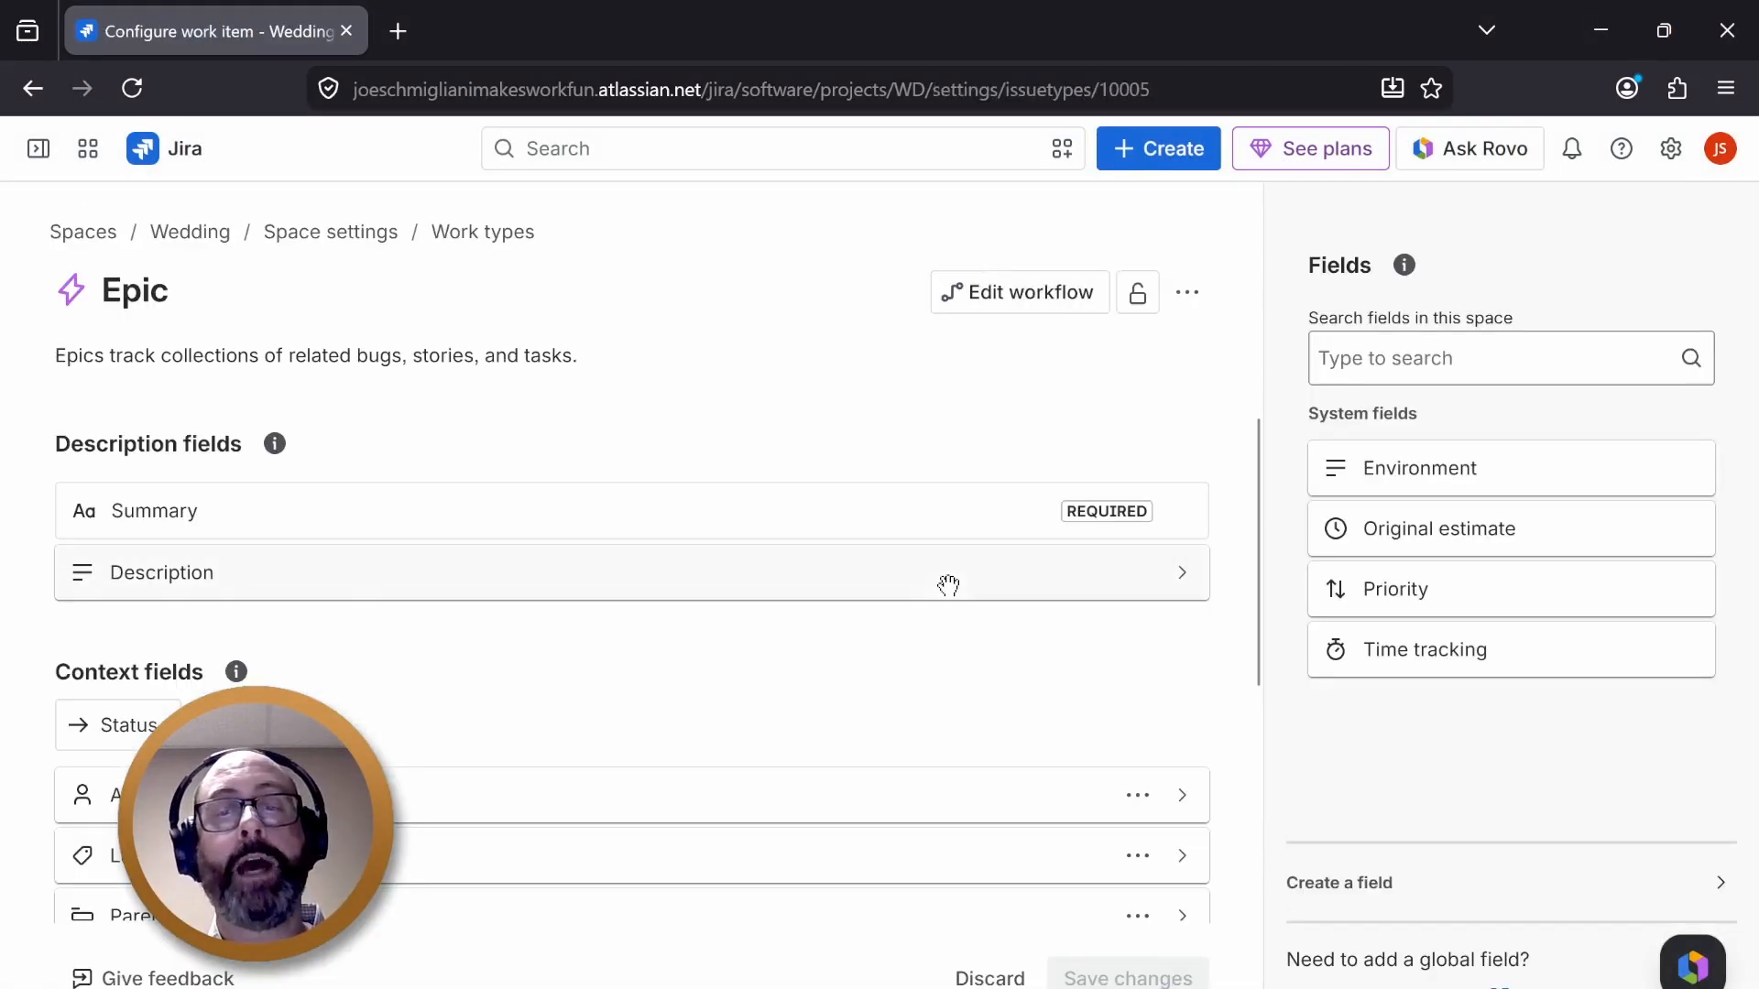
pyautogui.scroll(-5, 797, 687)
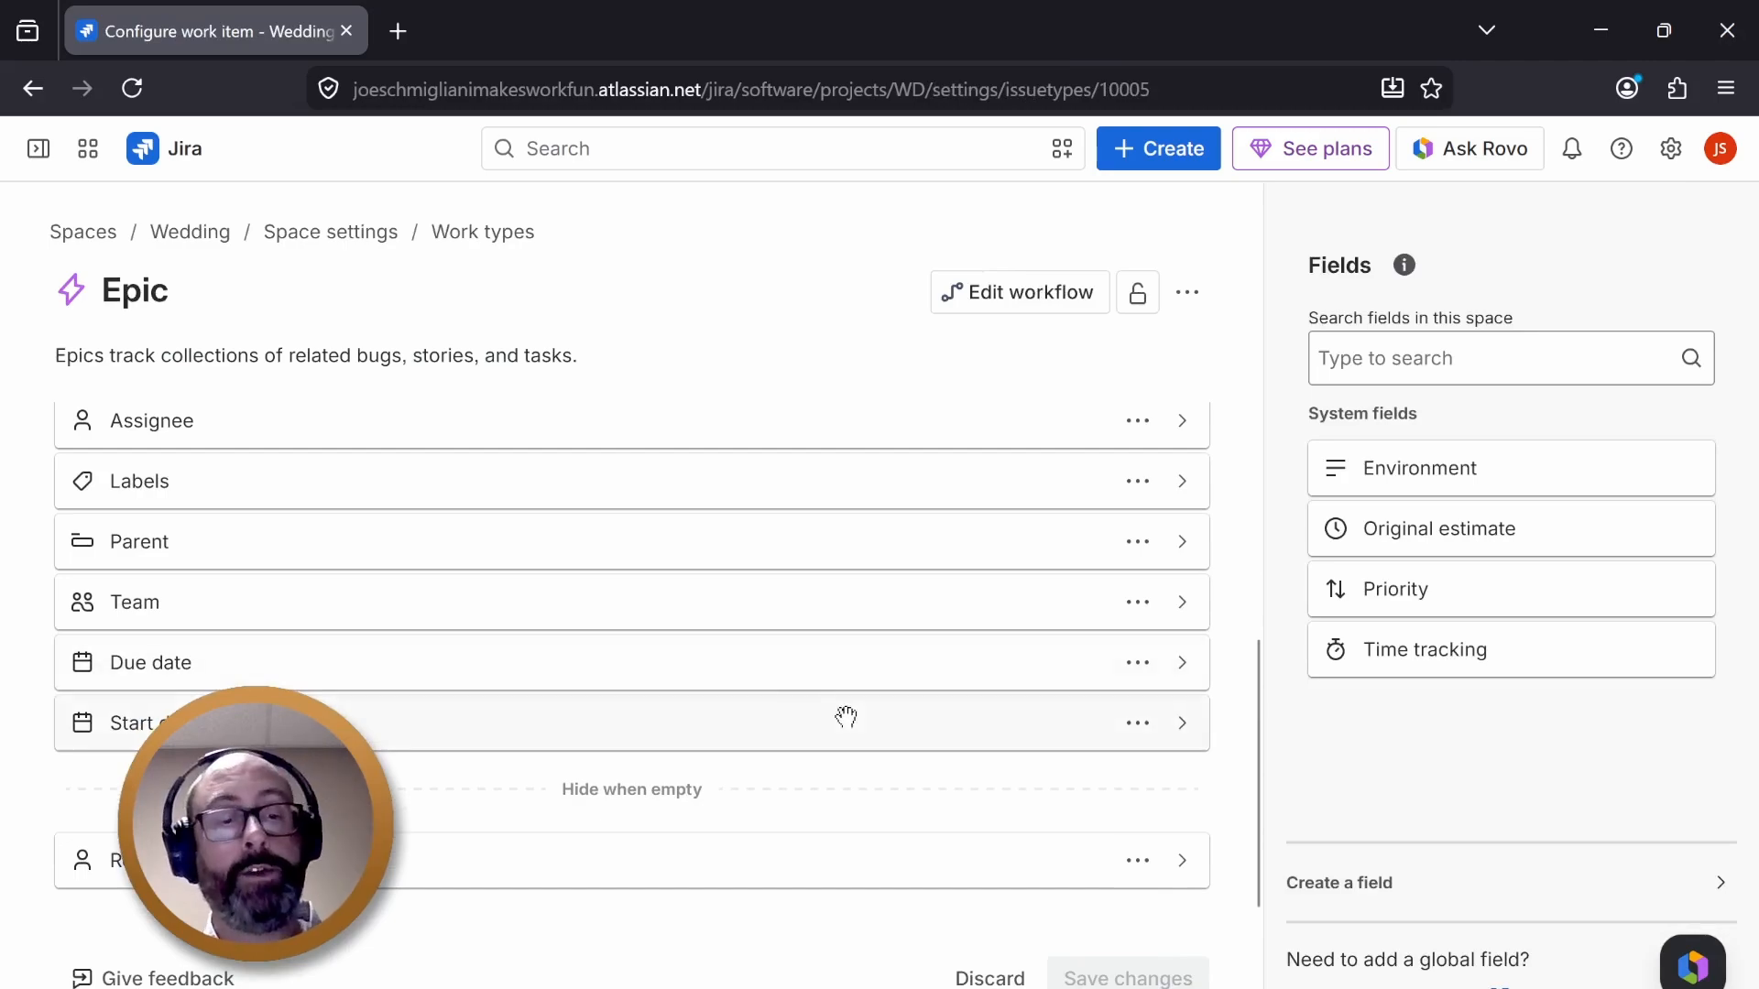
pyautogui.scroll(4, 845, 716)
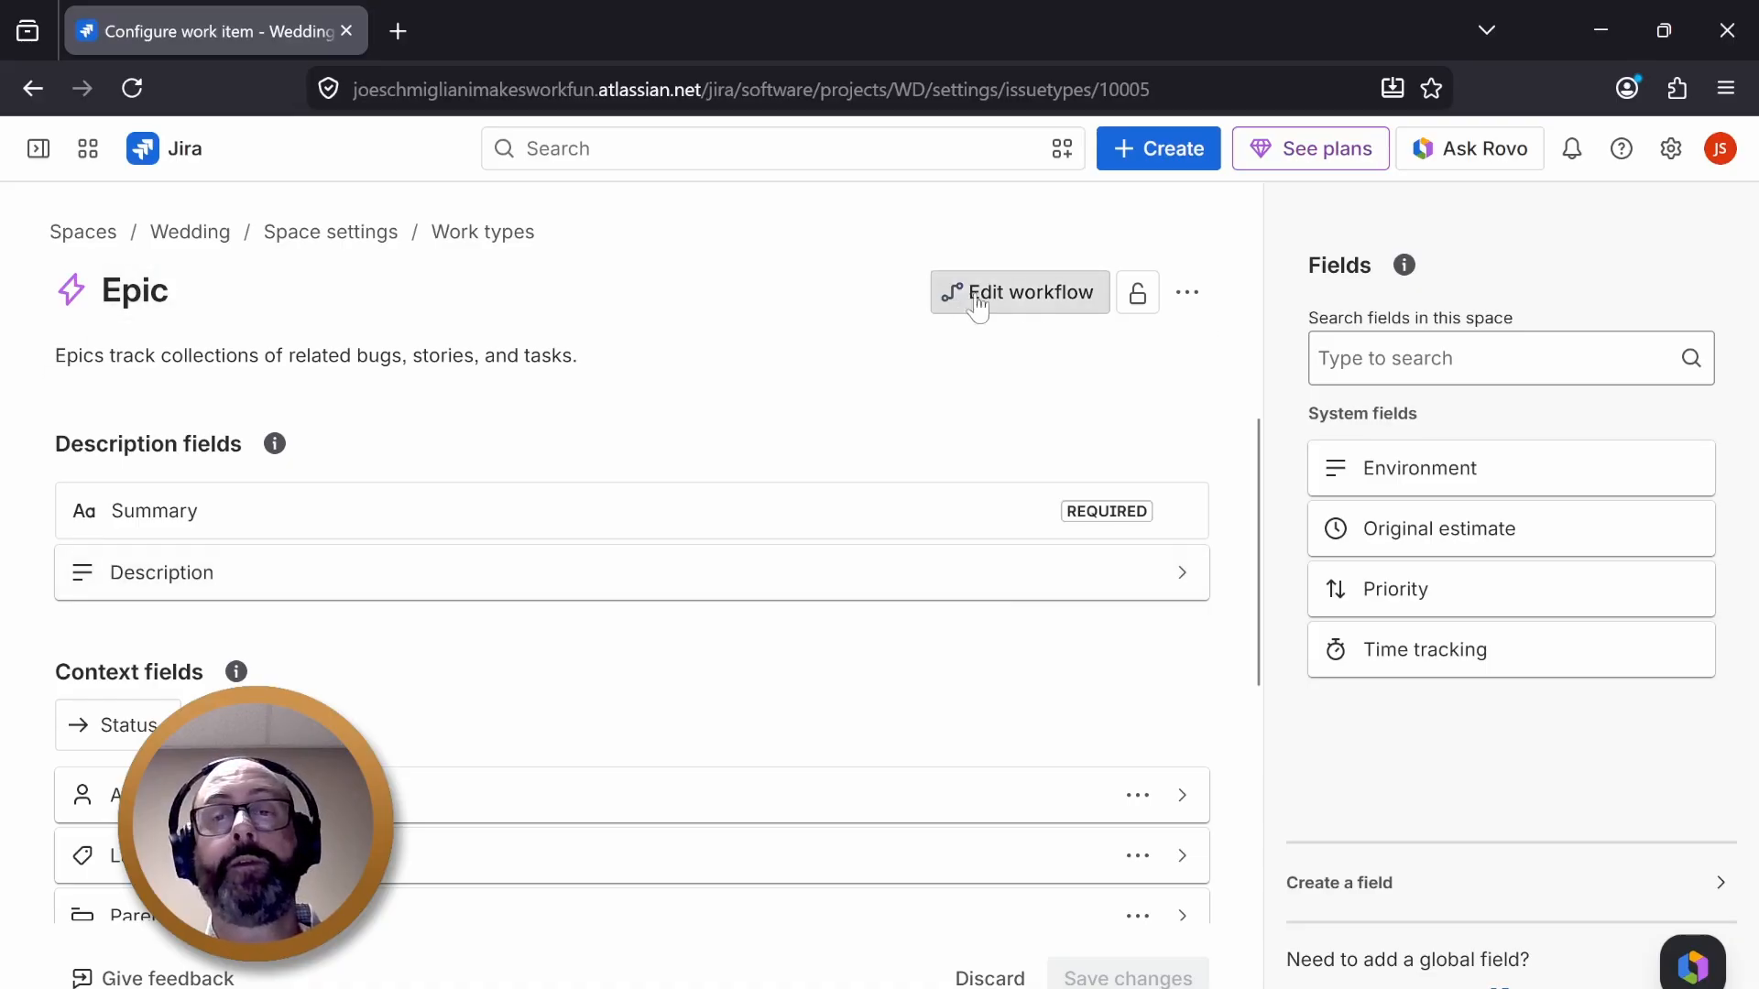
# - Open the Wedding space settings details, review them, and return to the list view
pyautogui.click(348, 233)
pyautogui.scroll(-5, 1100, 641)
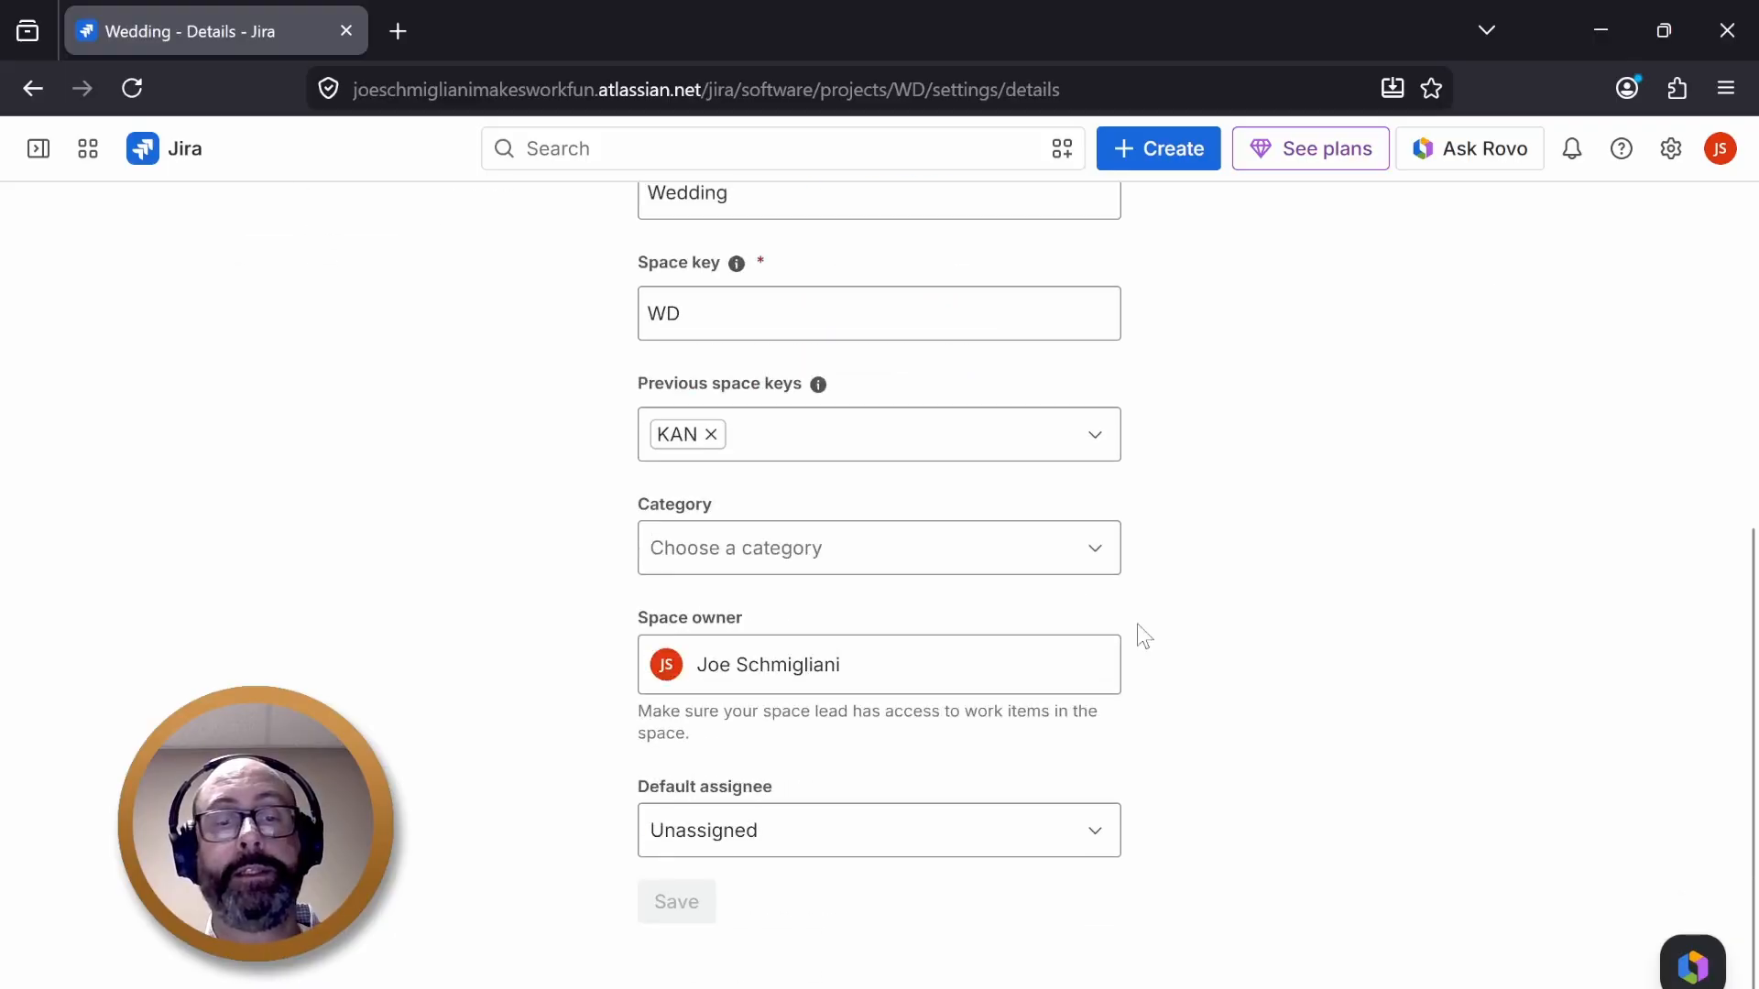
pyautogui.scroll(5, 1136, 632)
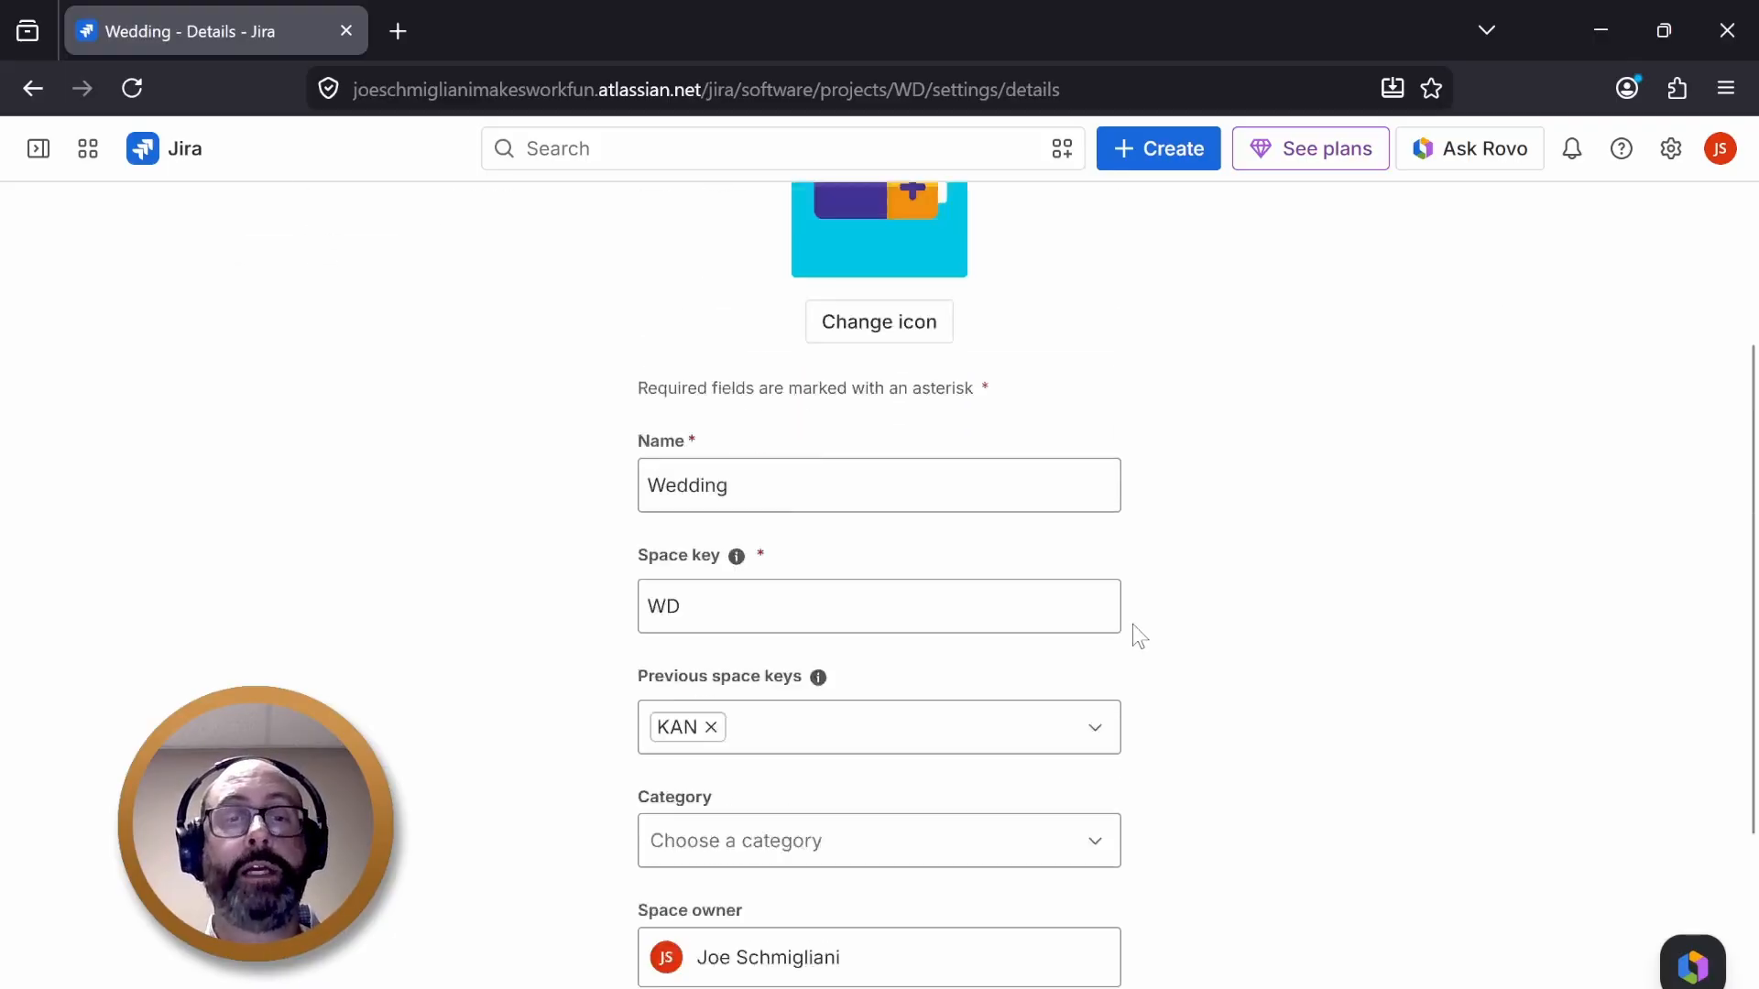
pyautogui.click(369, 234)
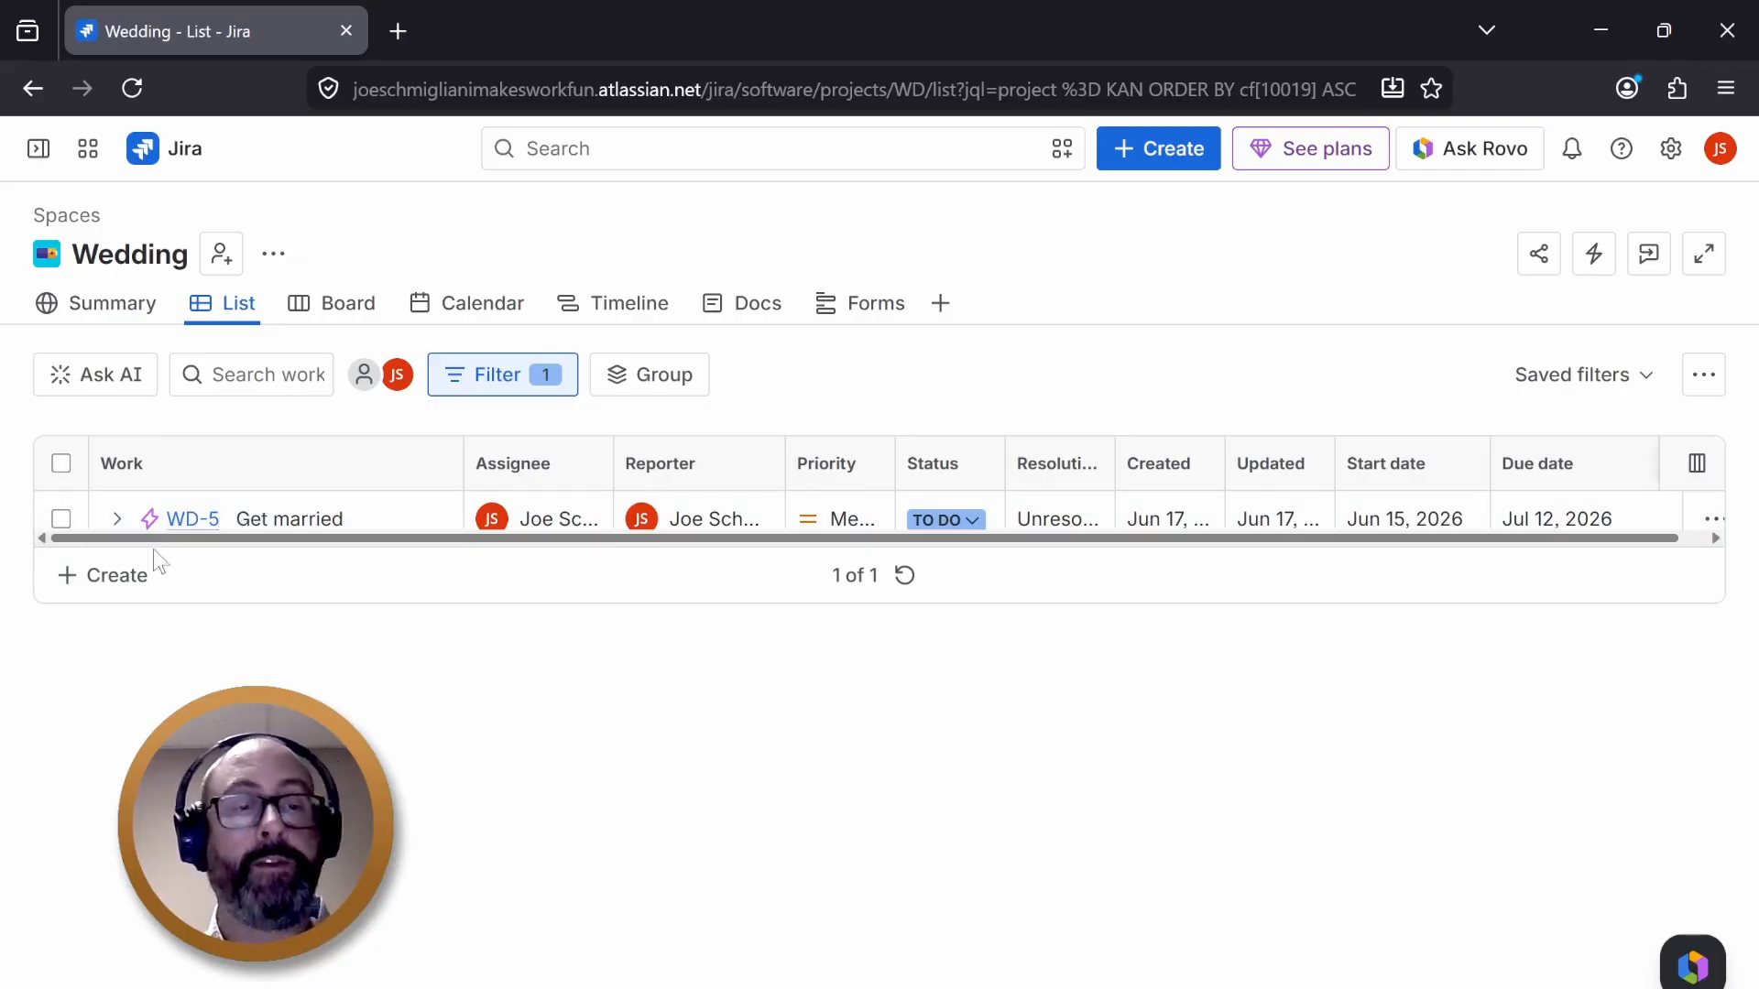
# - Create a new epic named "Buy House" in the list
pyautogui.click(88, 578)
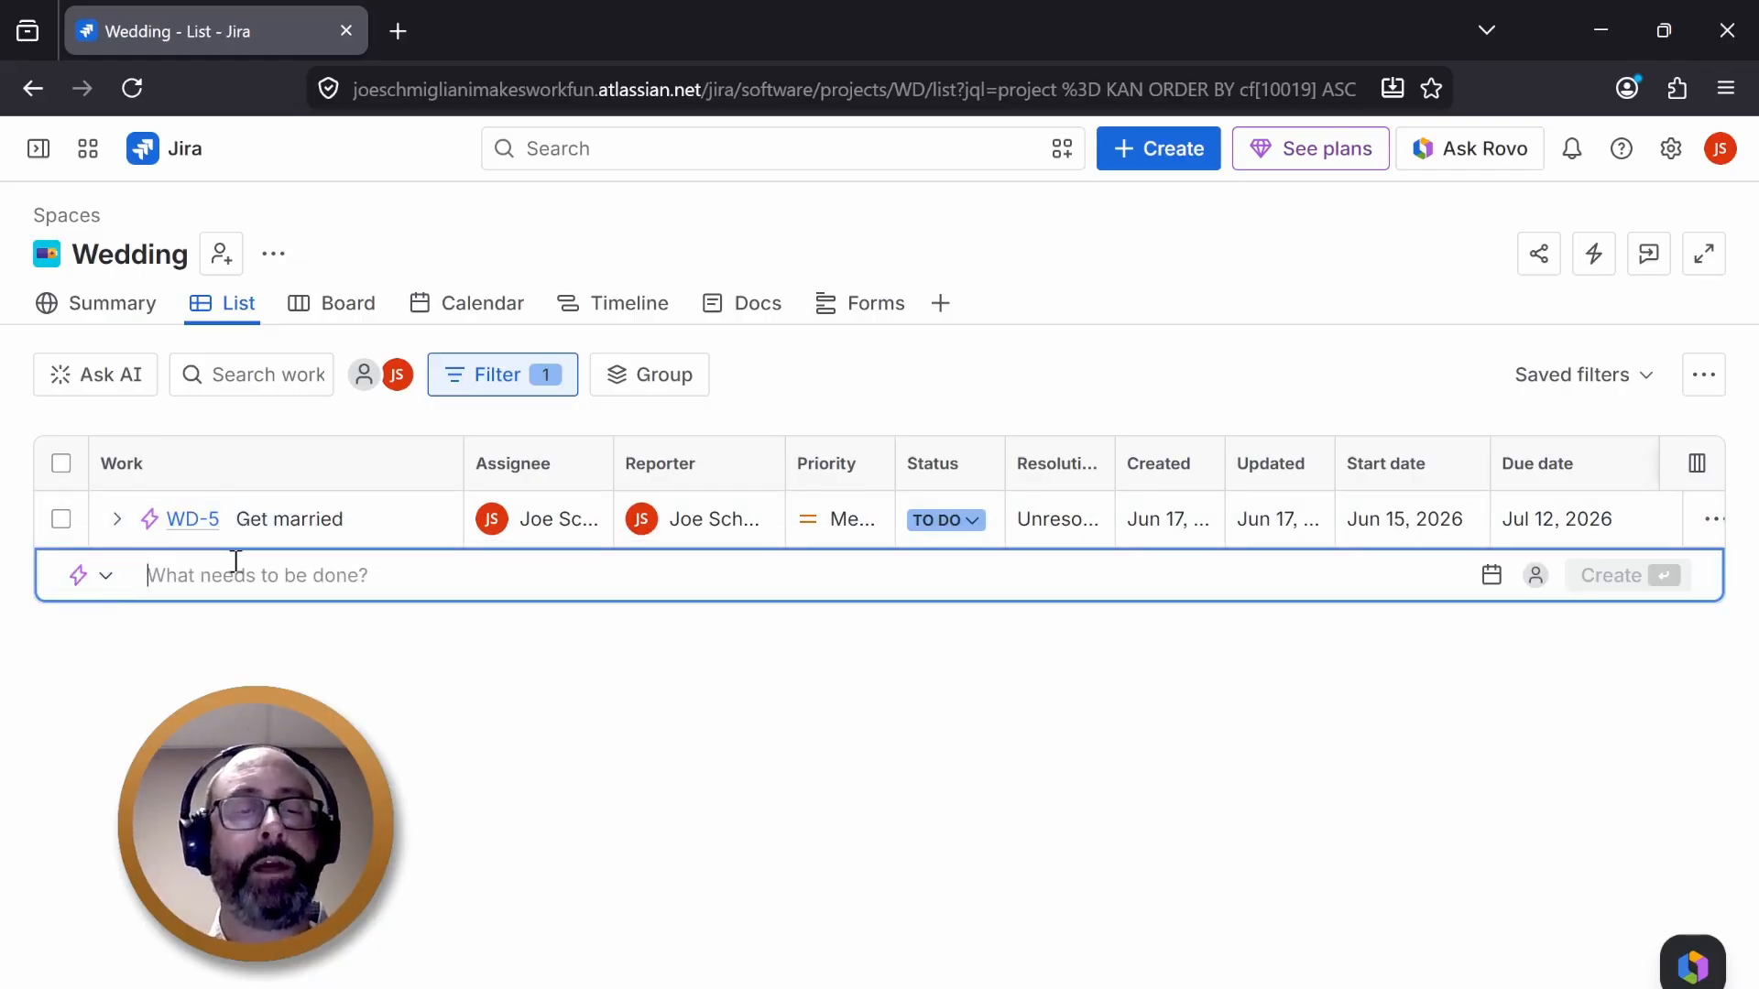
pyautogui.write('Buy Ho')
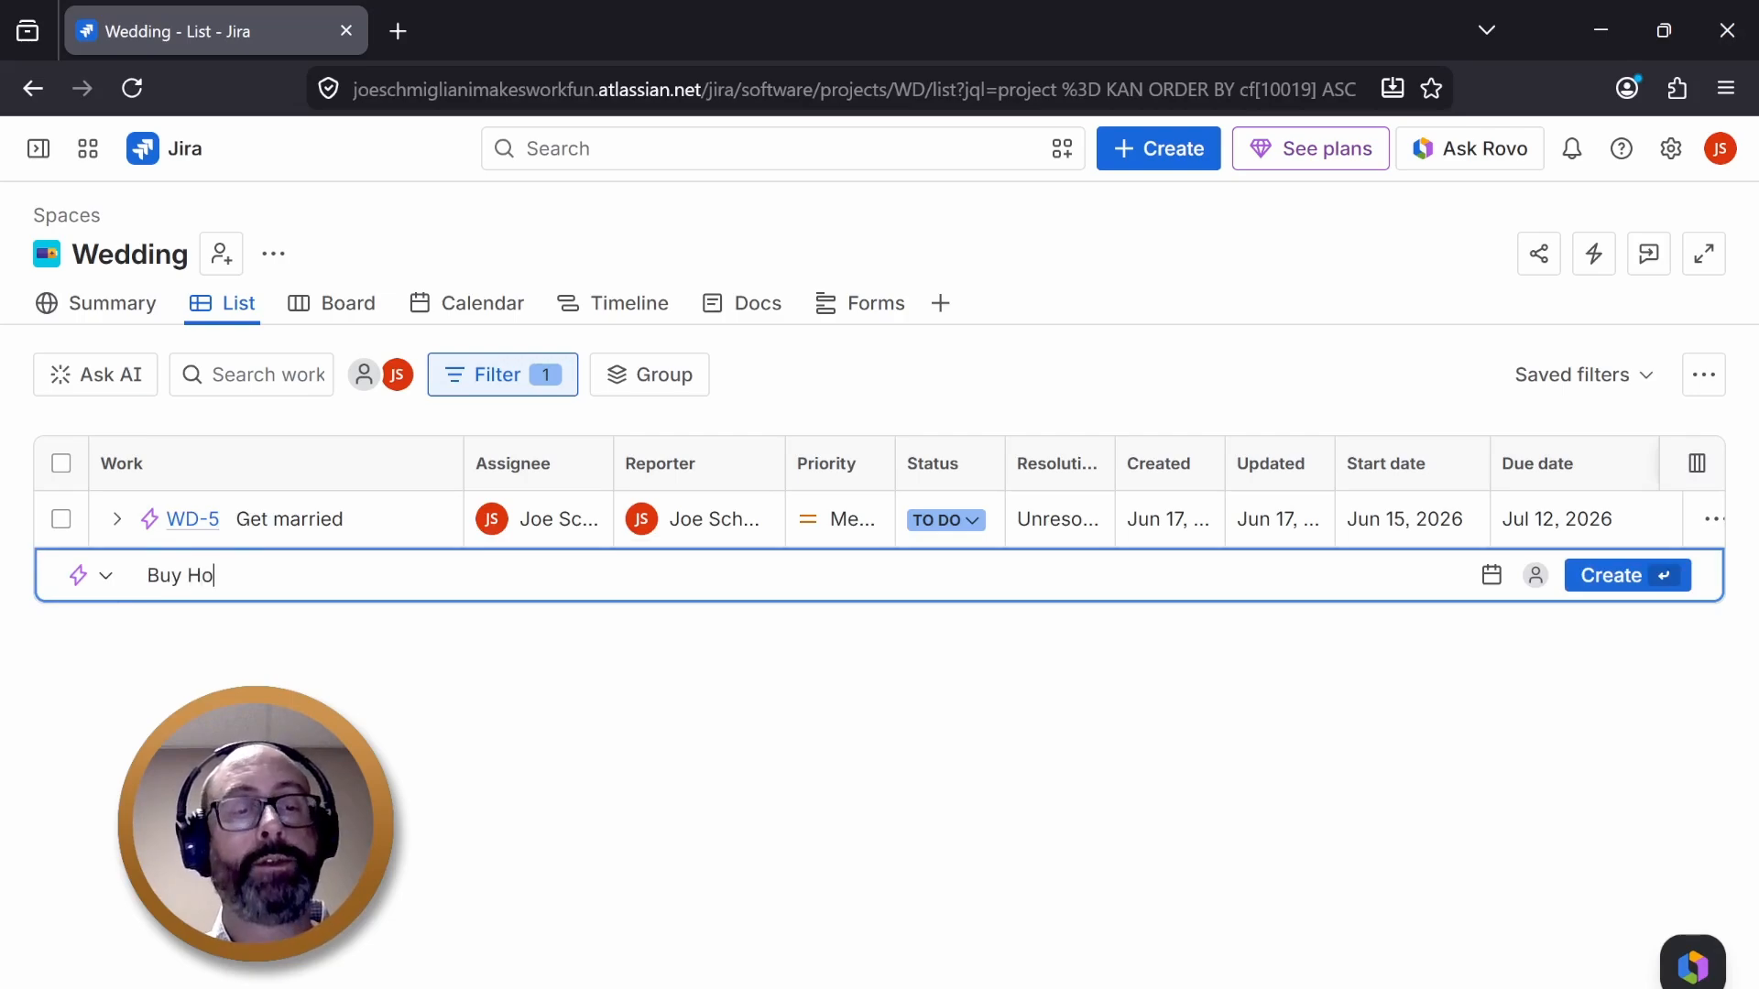
pyautogui.write('use')
pyautogui.press('Return')
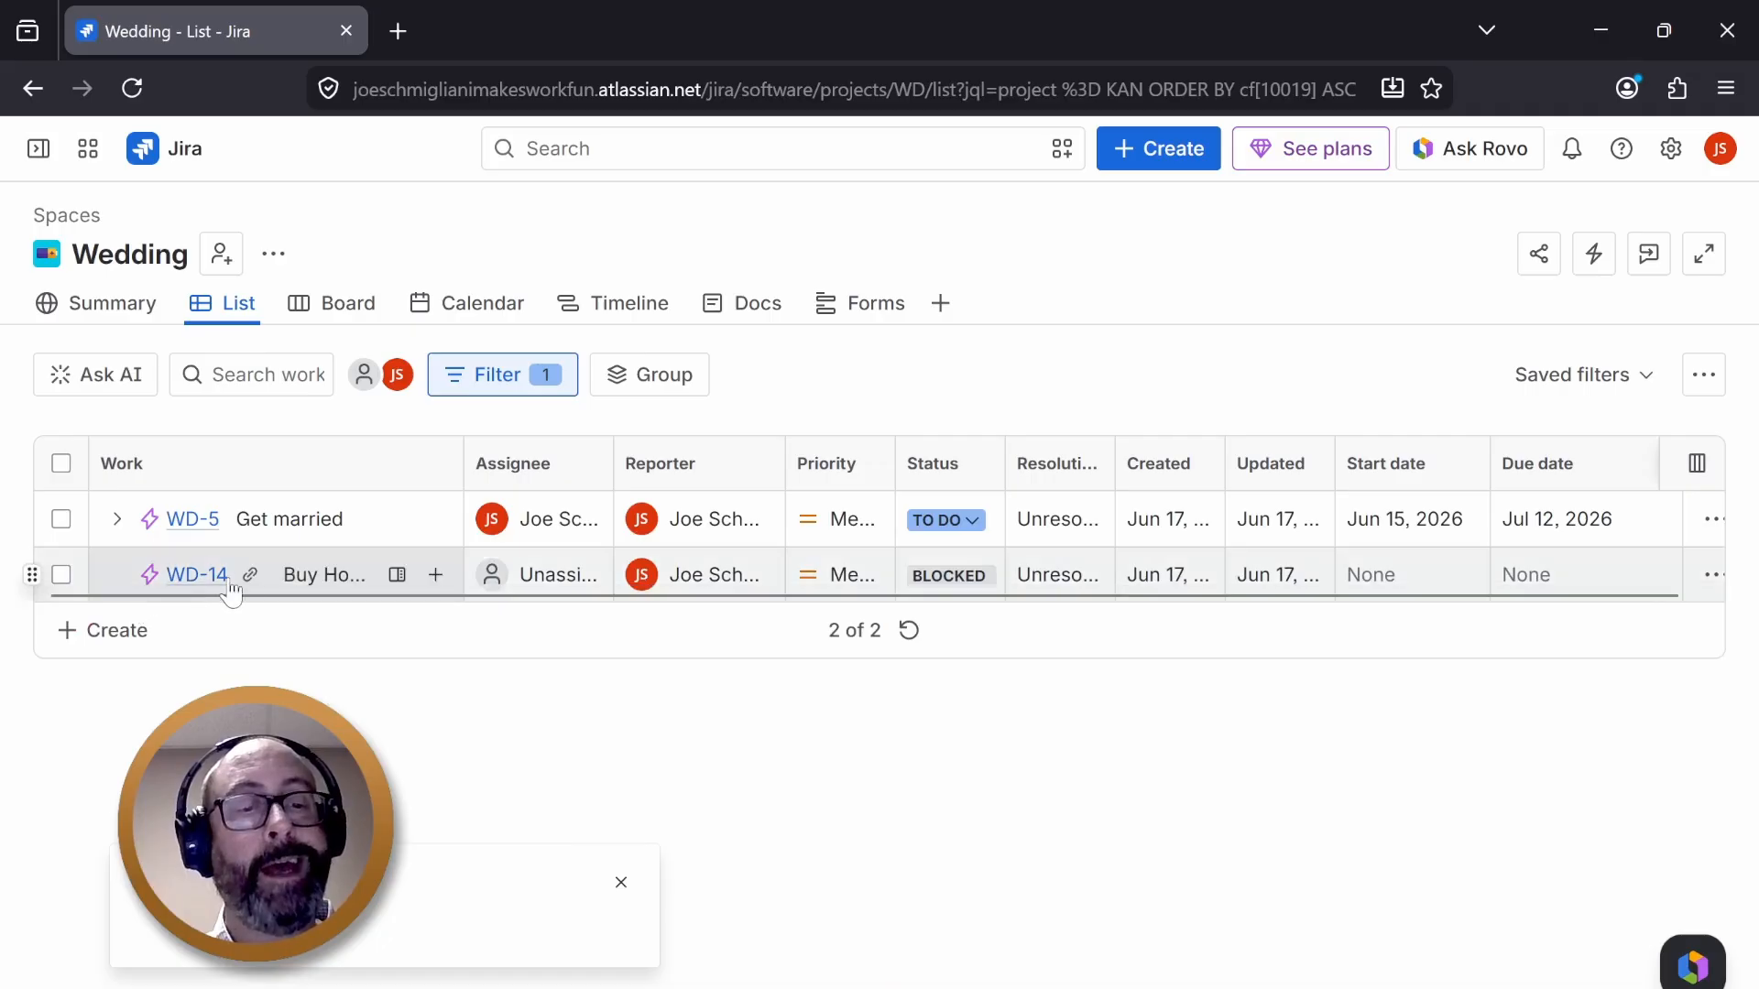
# - Create a new Task item named "Drive the neighbourhood" in the list
pyautogui.click(115, 631)
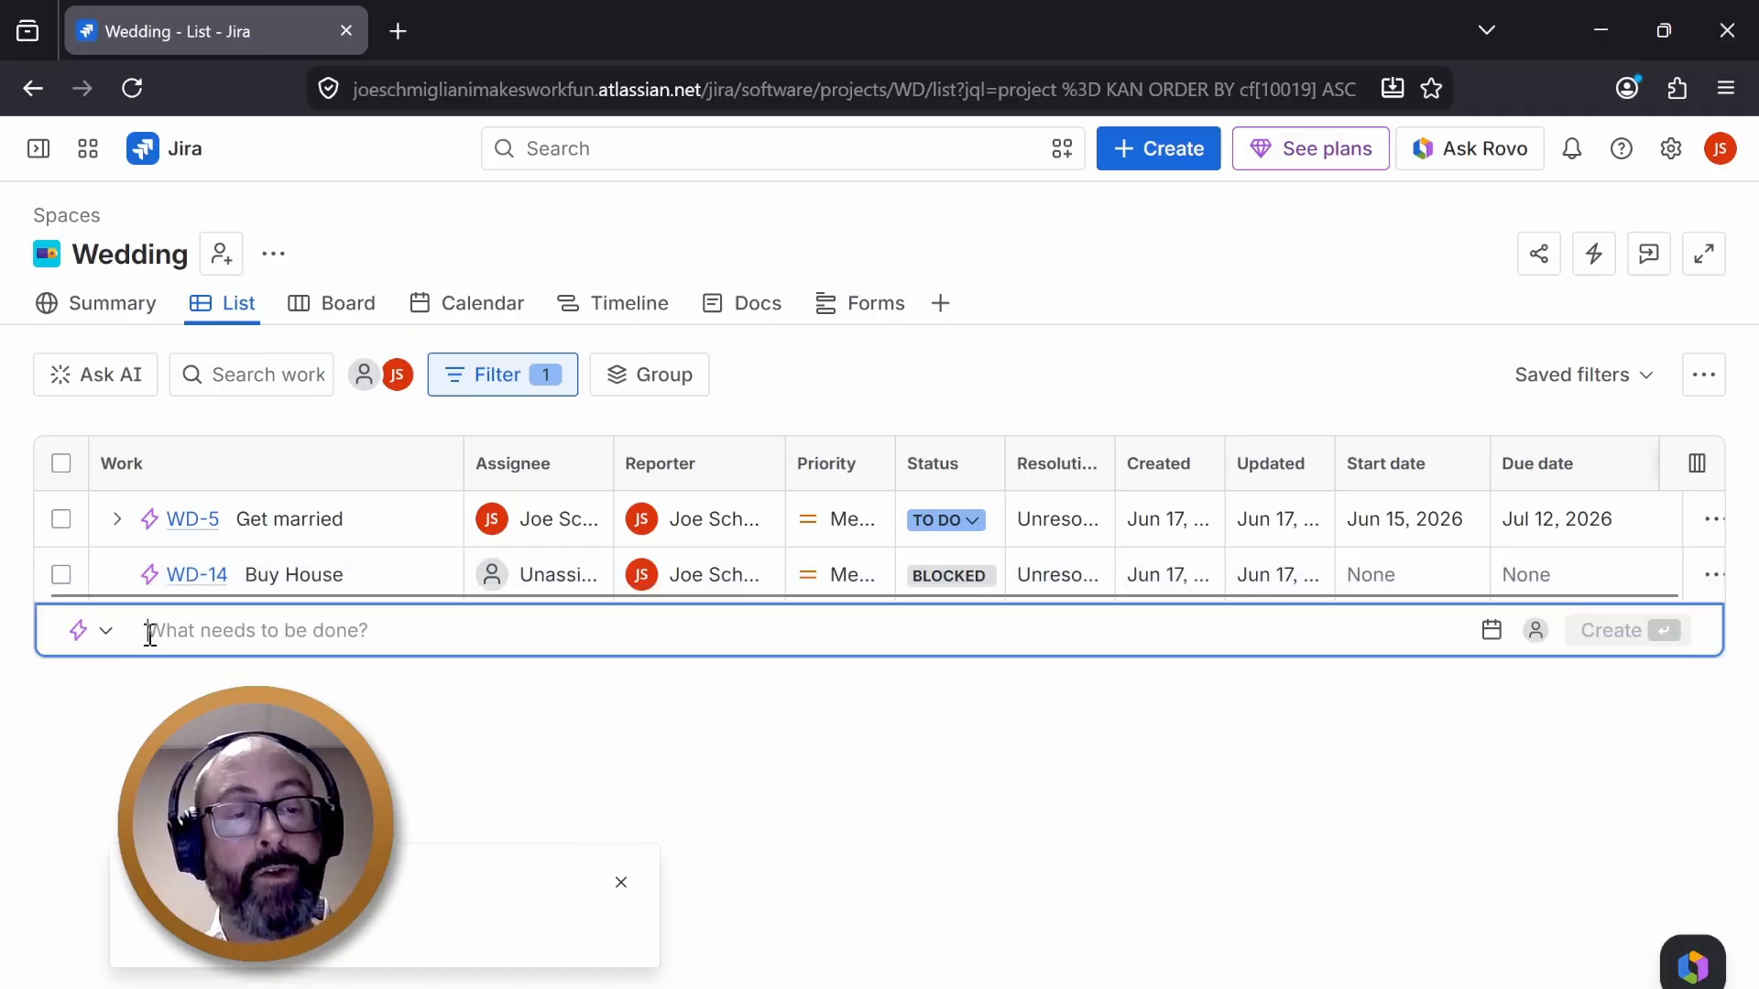
pyautogui.click(112, 642)
pyautogui.click(95, 773)
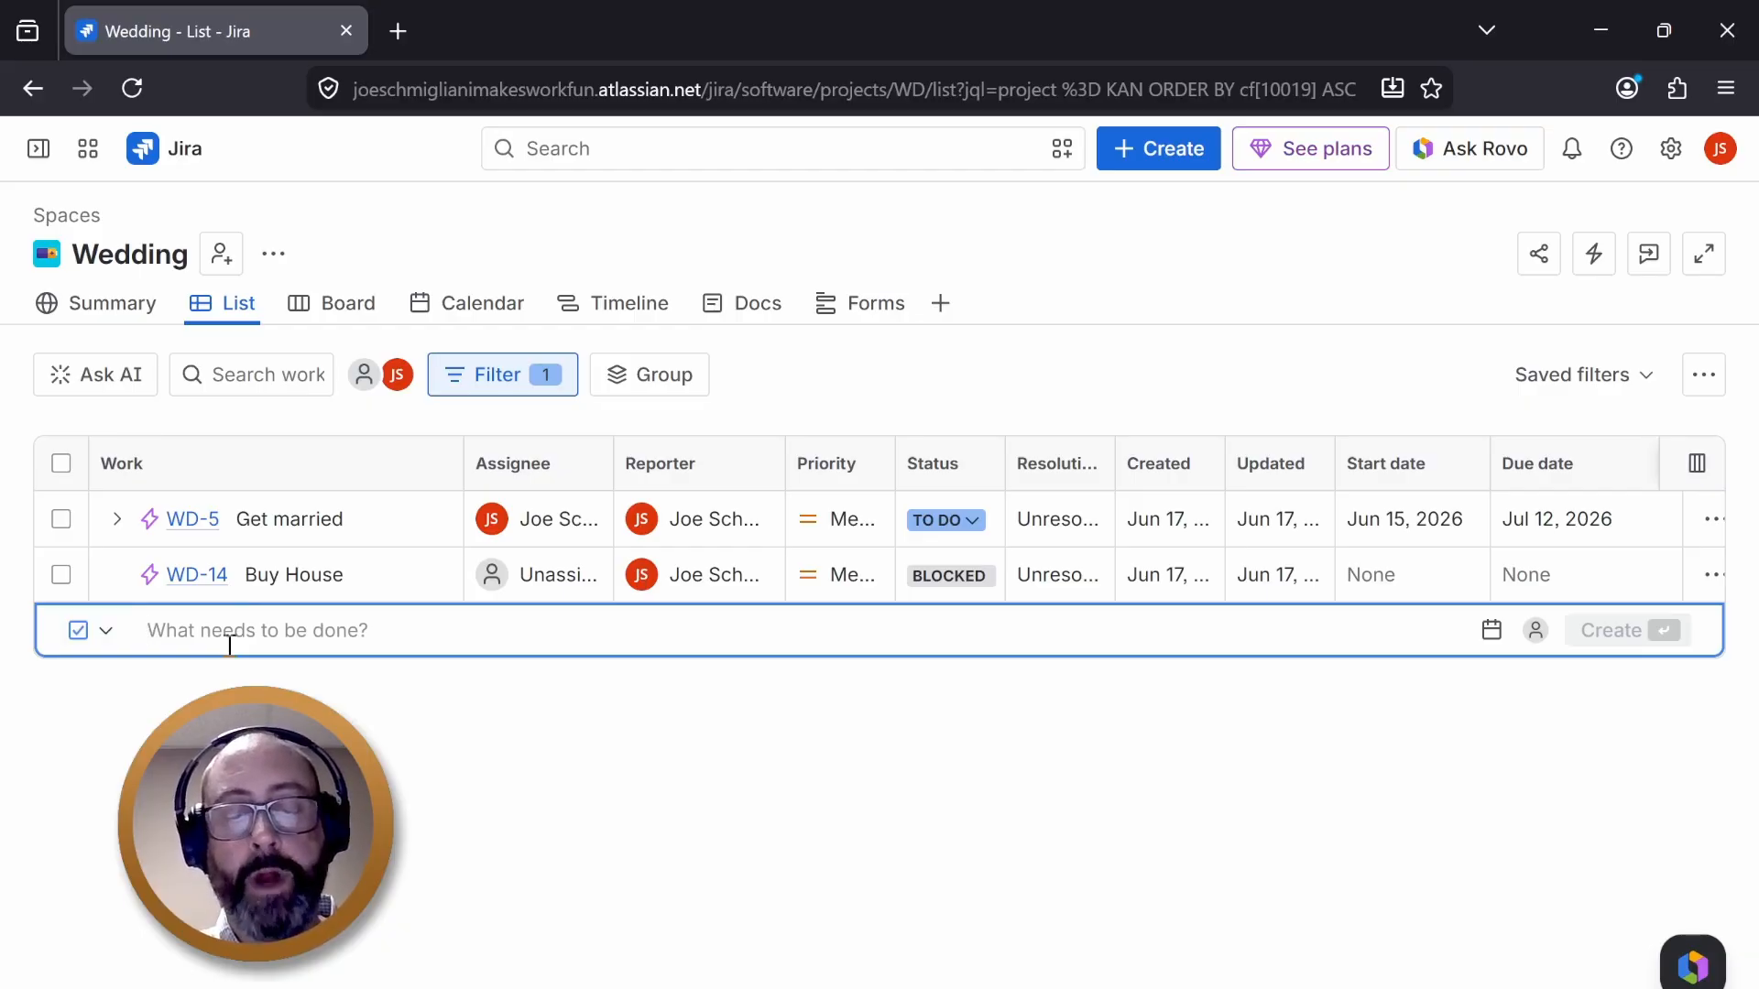
pyautogui.write('Drive the')
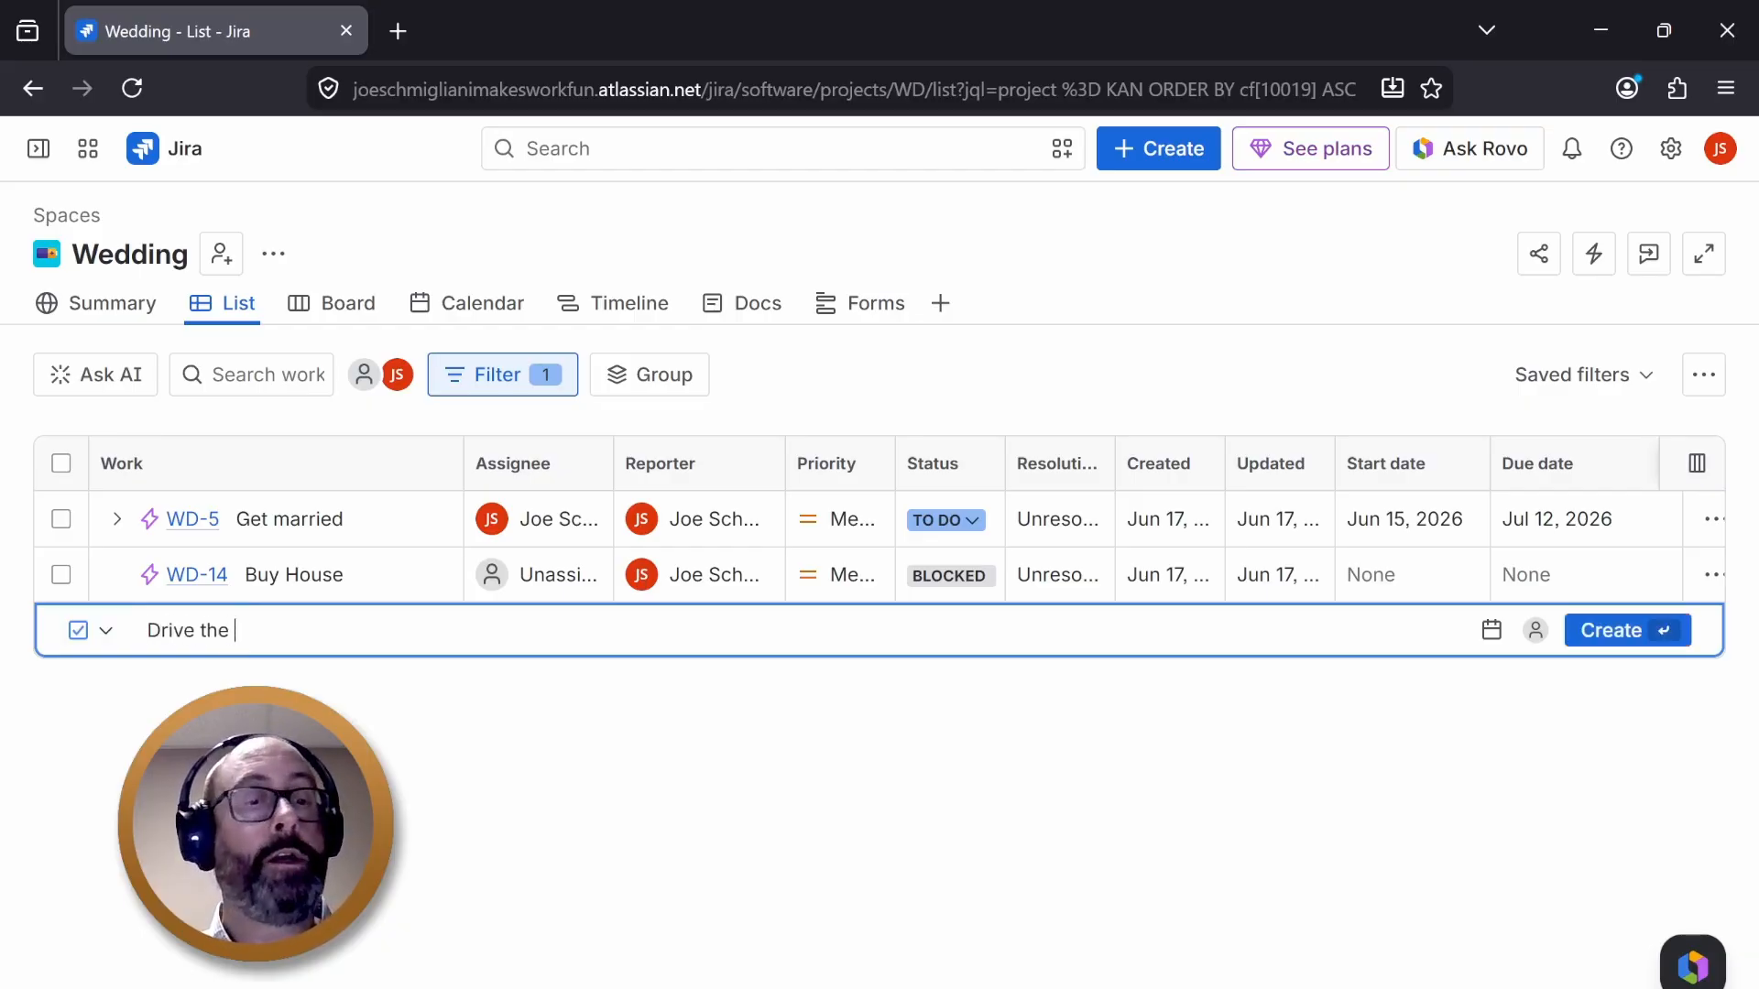
pyautogui.write(' neighbo')
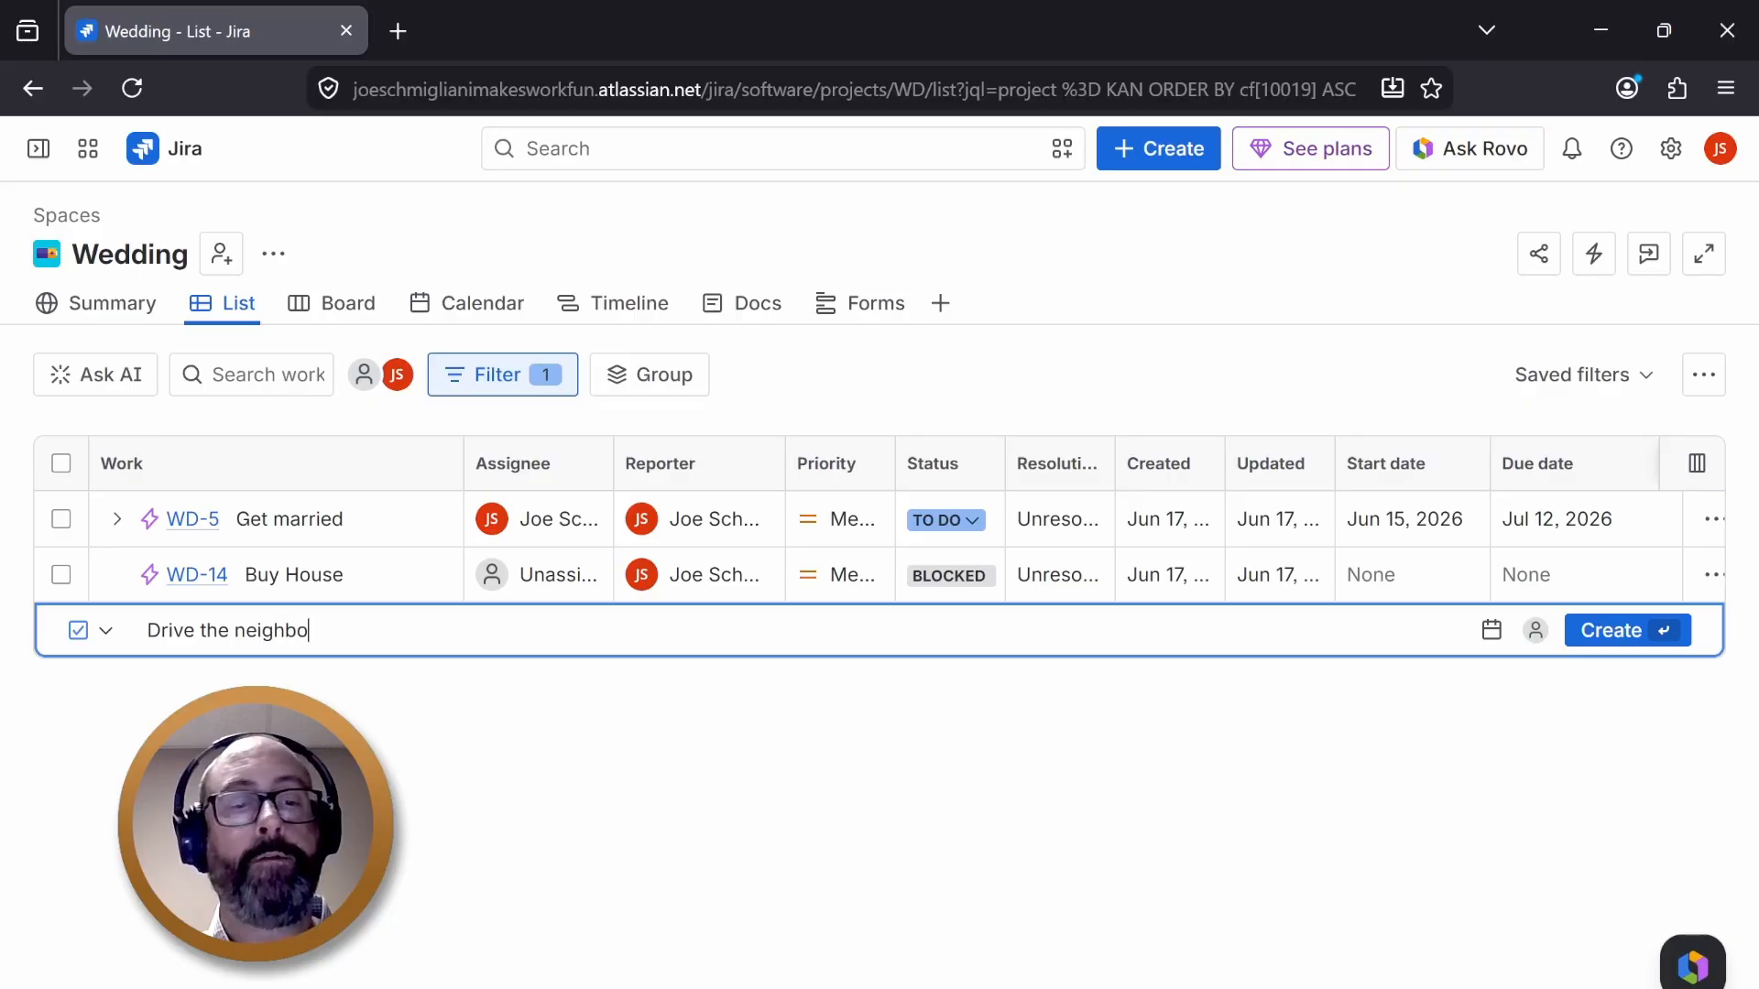
pyautogui.write('urhood')
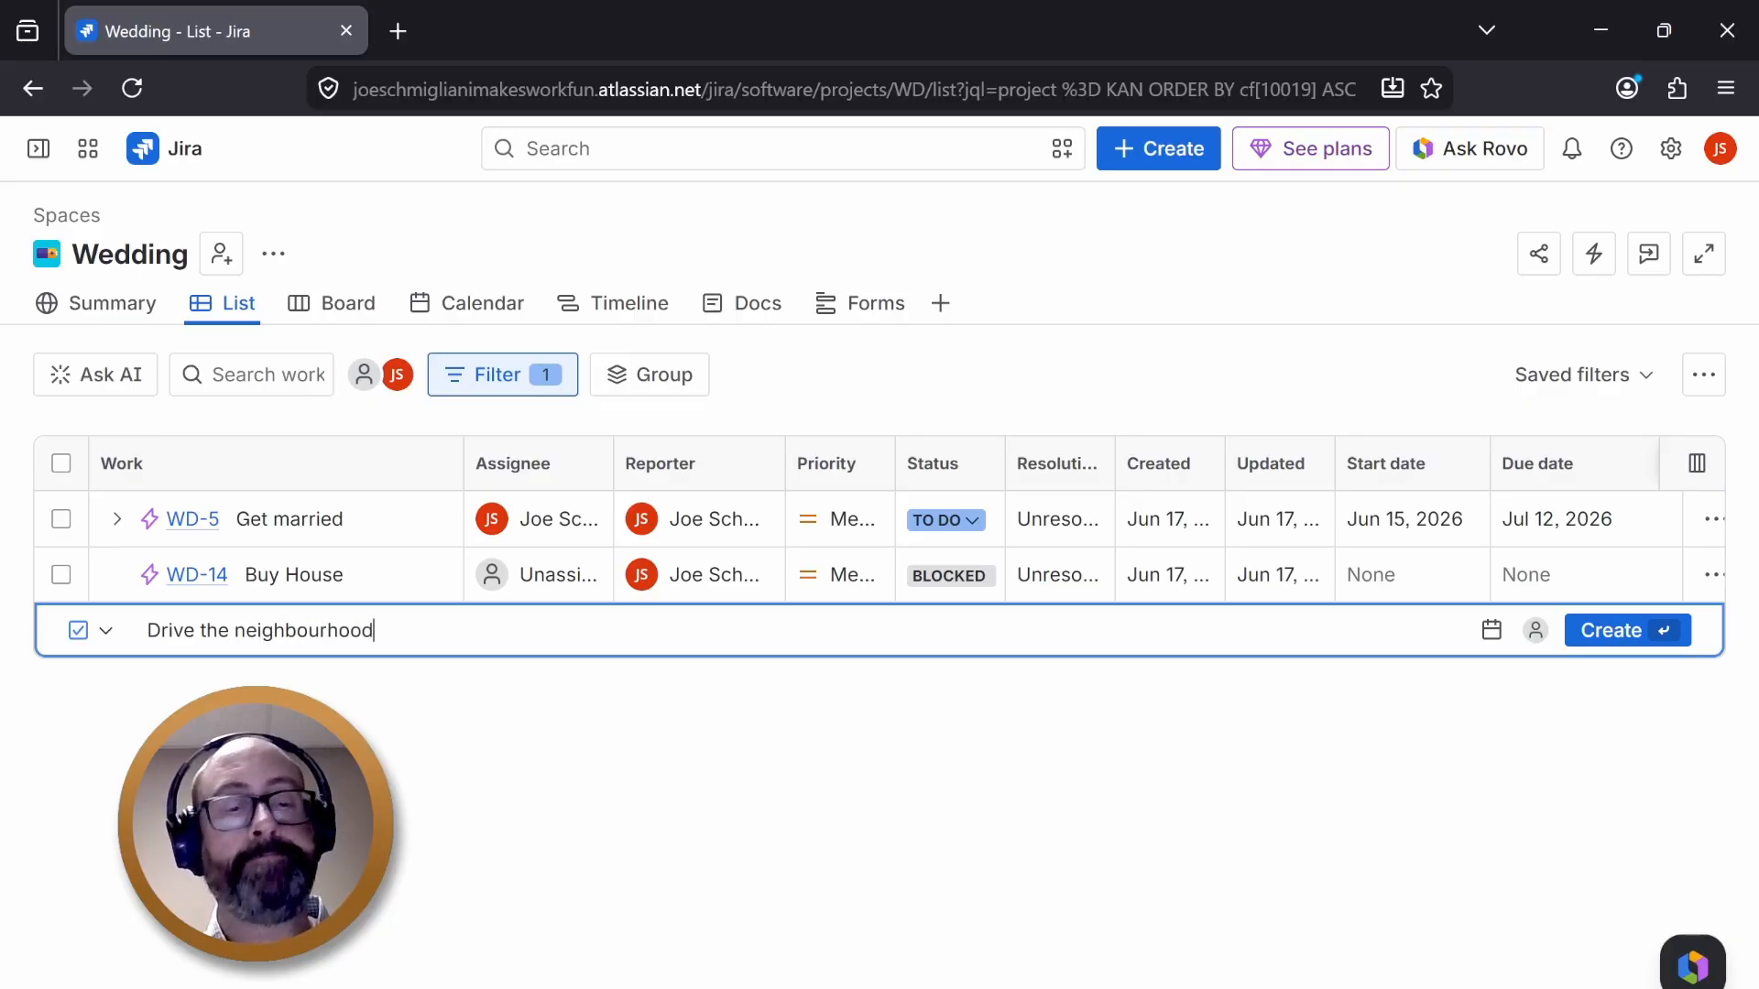
pyautogui.press('Return')
pyautogui.press('Escape')
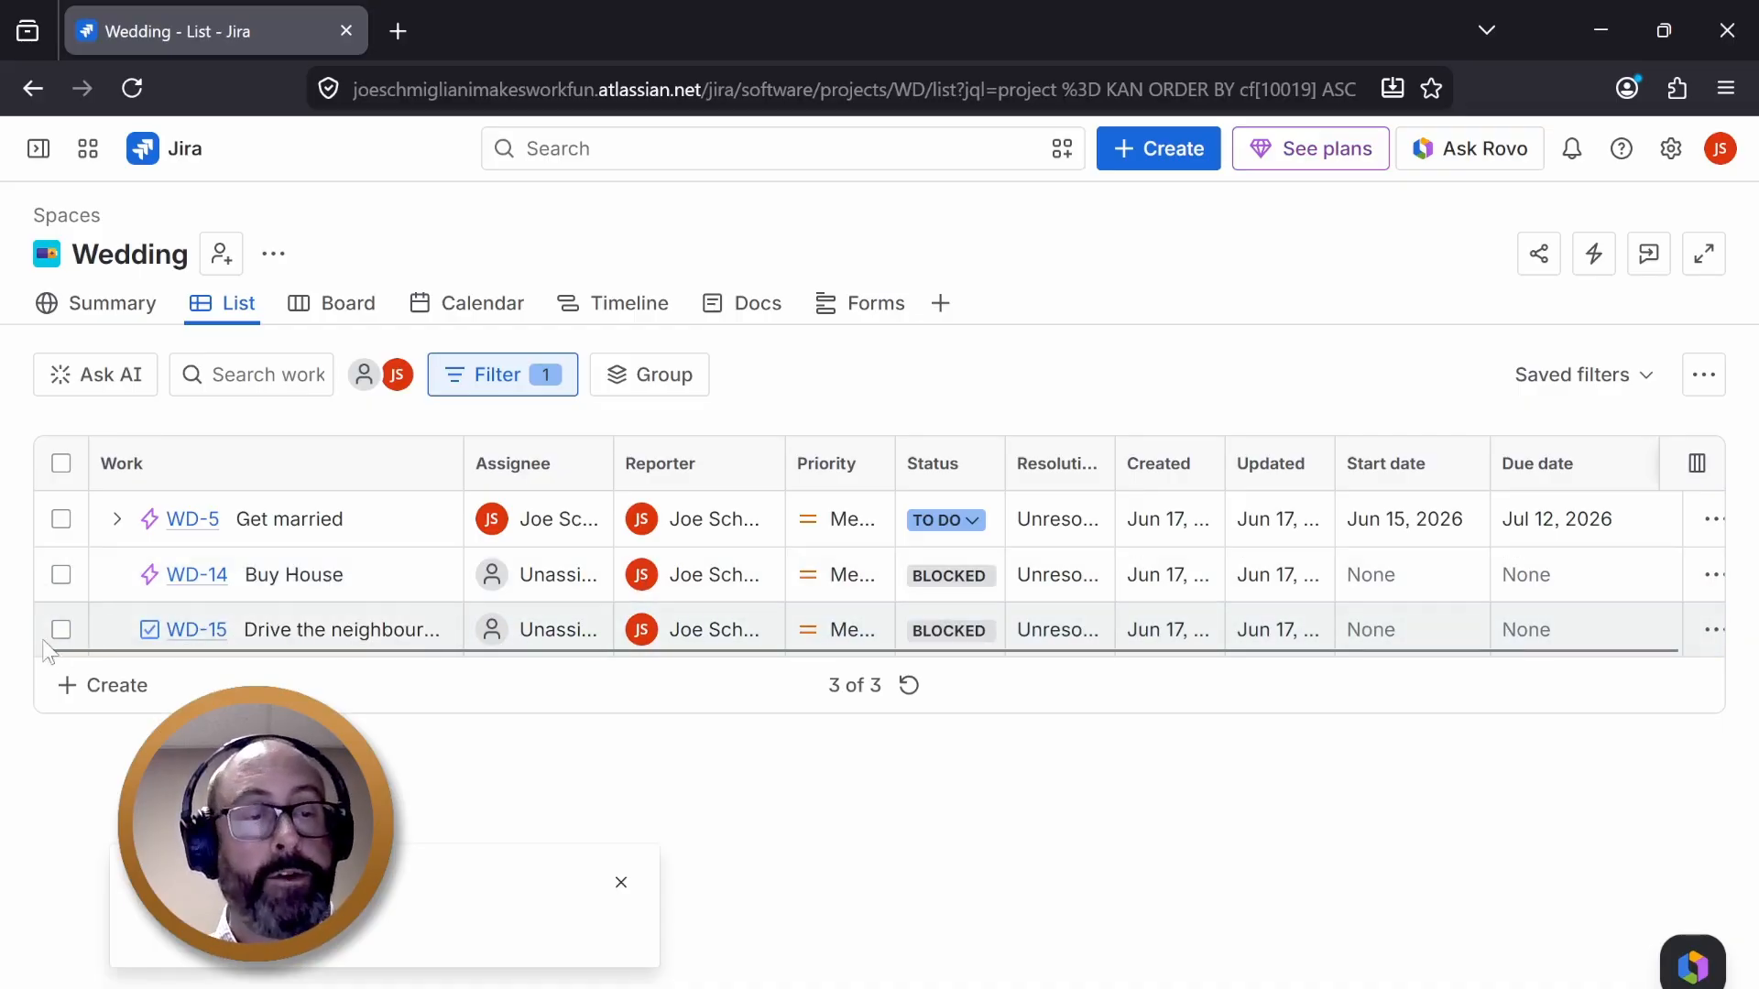
# - Move Drive the neighbourhood under the Buy House epic and add a child task named "Call Realtor"
pyautogui.moveTo(32, 629); pyautogui.dragTo(289, 588)
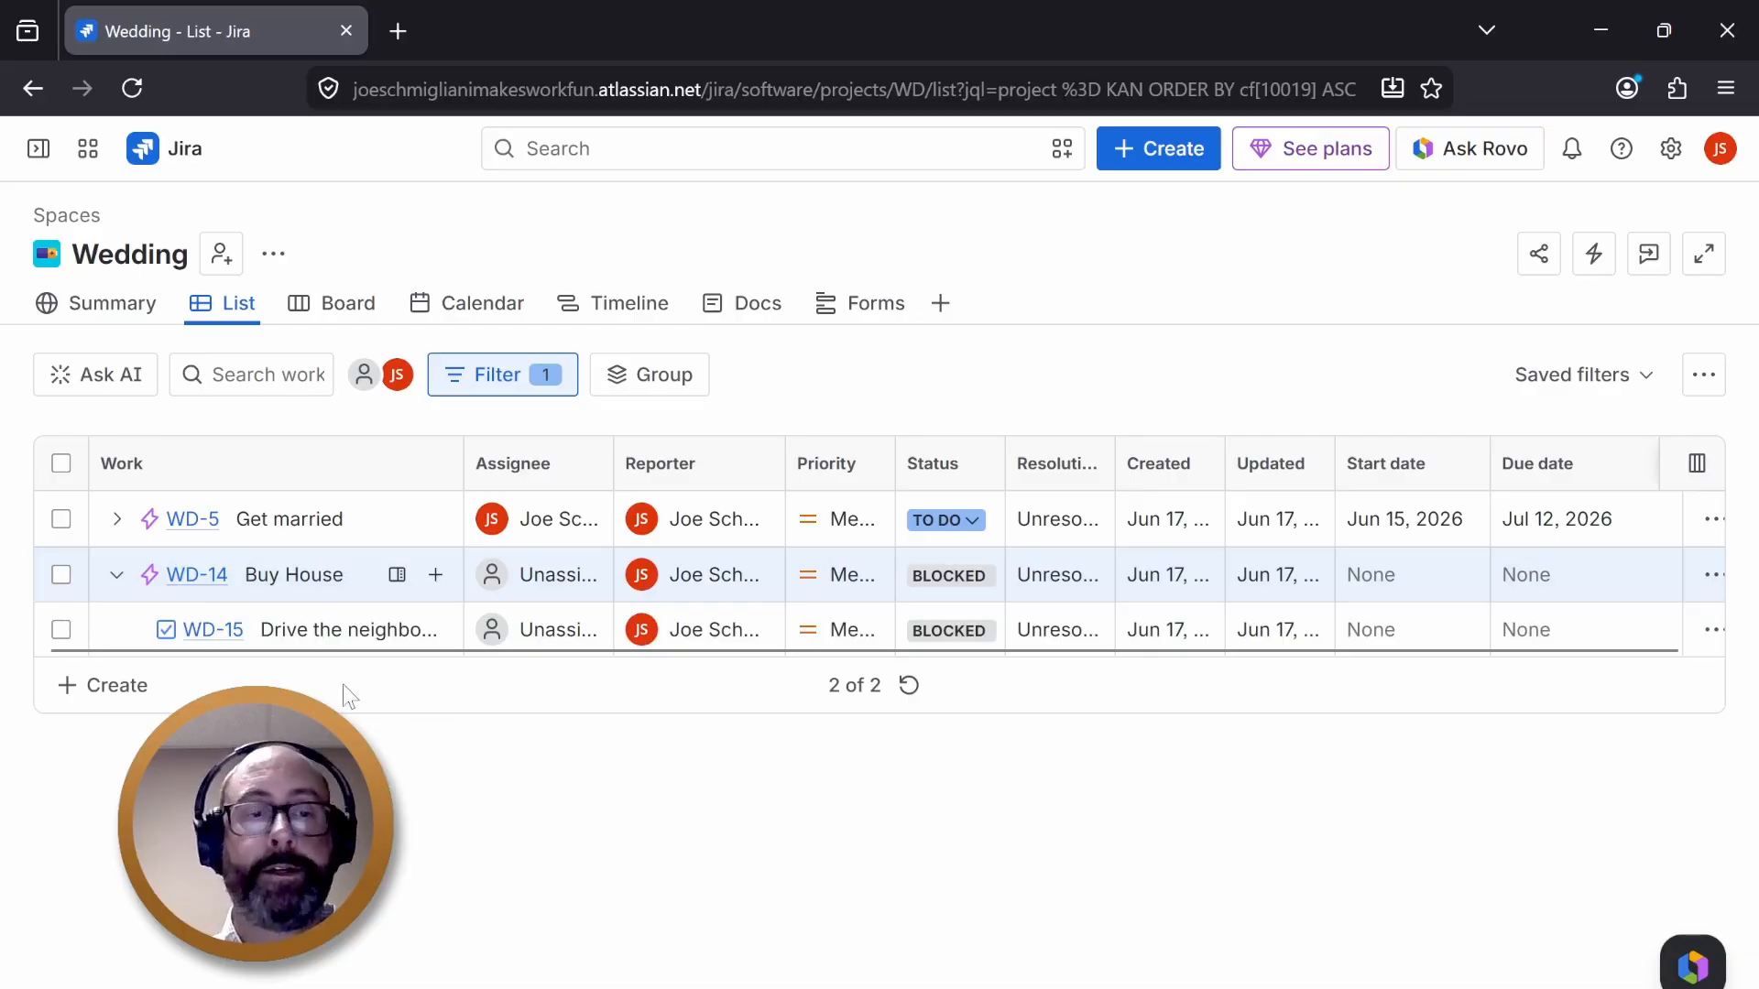
pyautogui.click(435, 575)
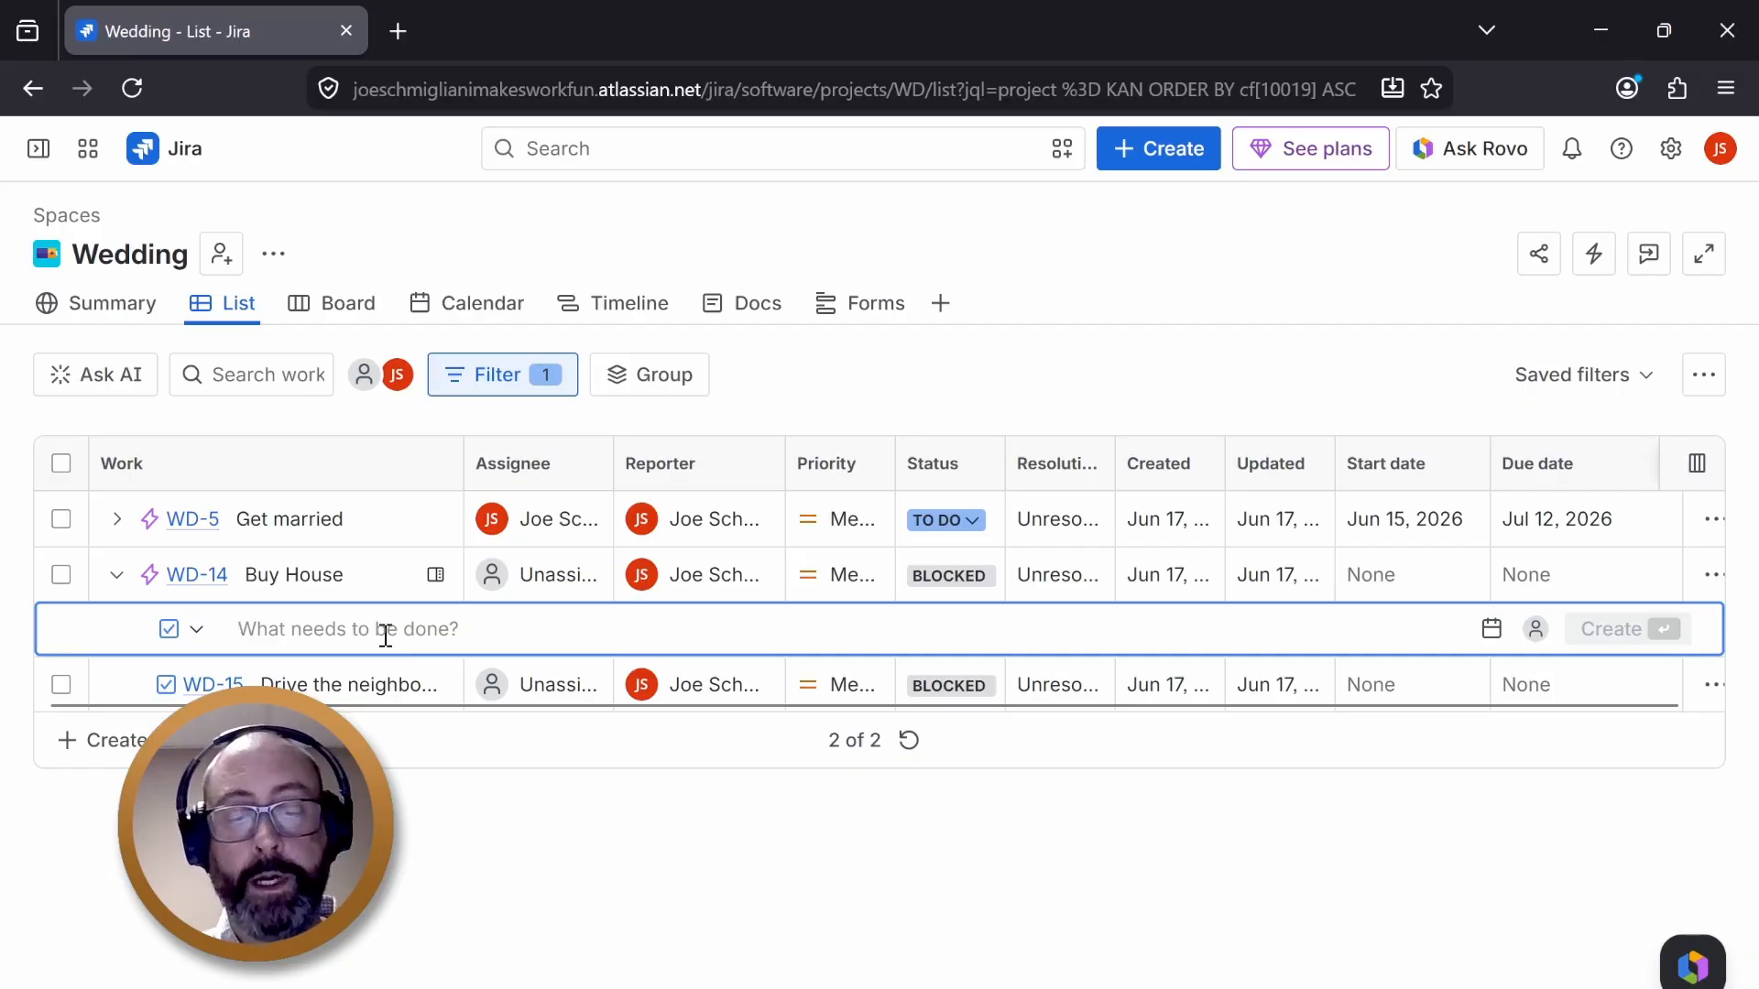
pyautogui.write('Call Realtor')
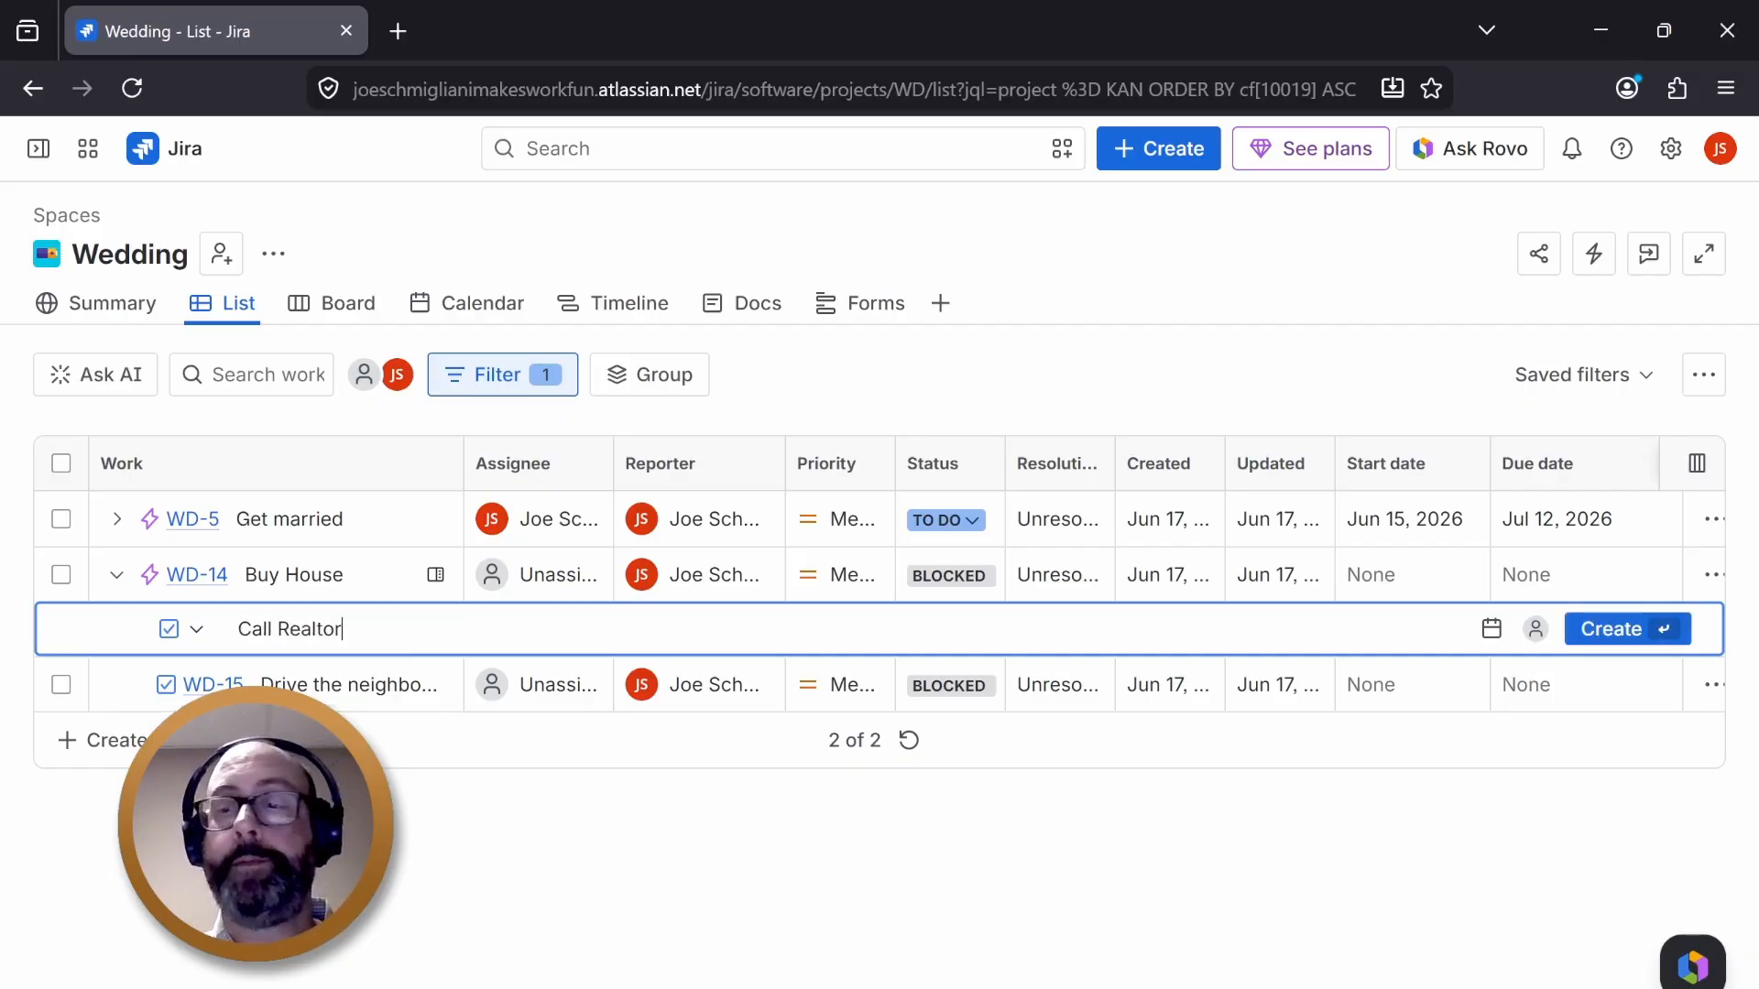
pyautogui.click(1624, 626)
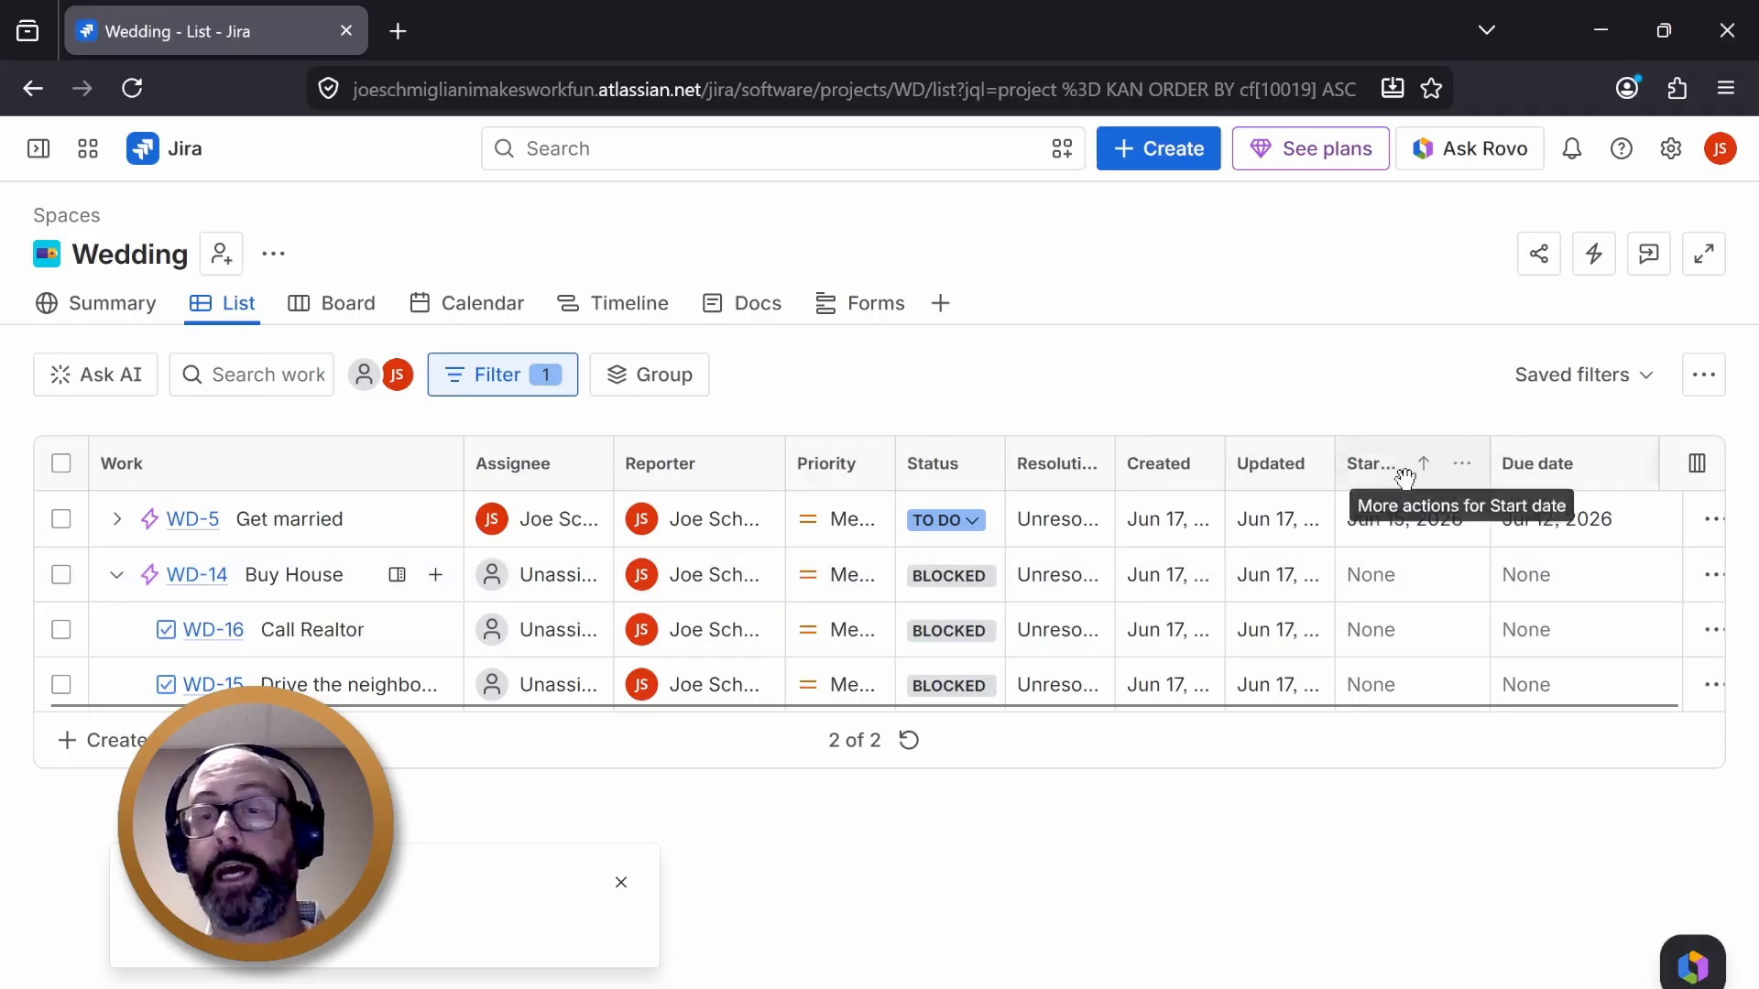
# - Collapse and expand the epics in the list and timeline views to review their child tasks
pyautogui.click(113, 577)
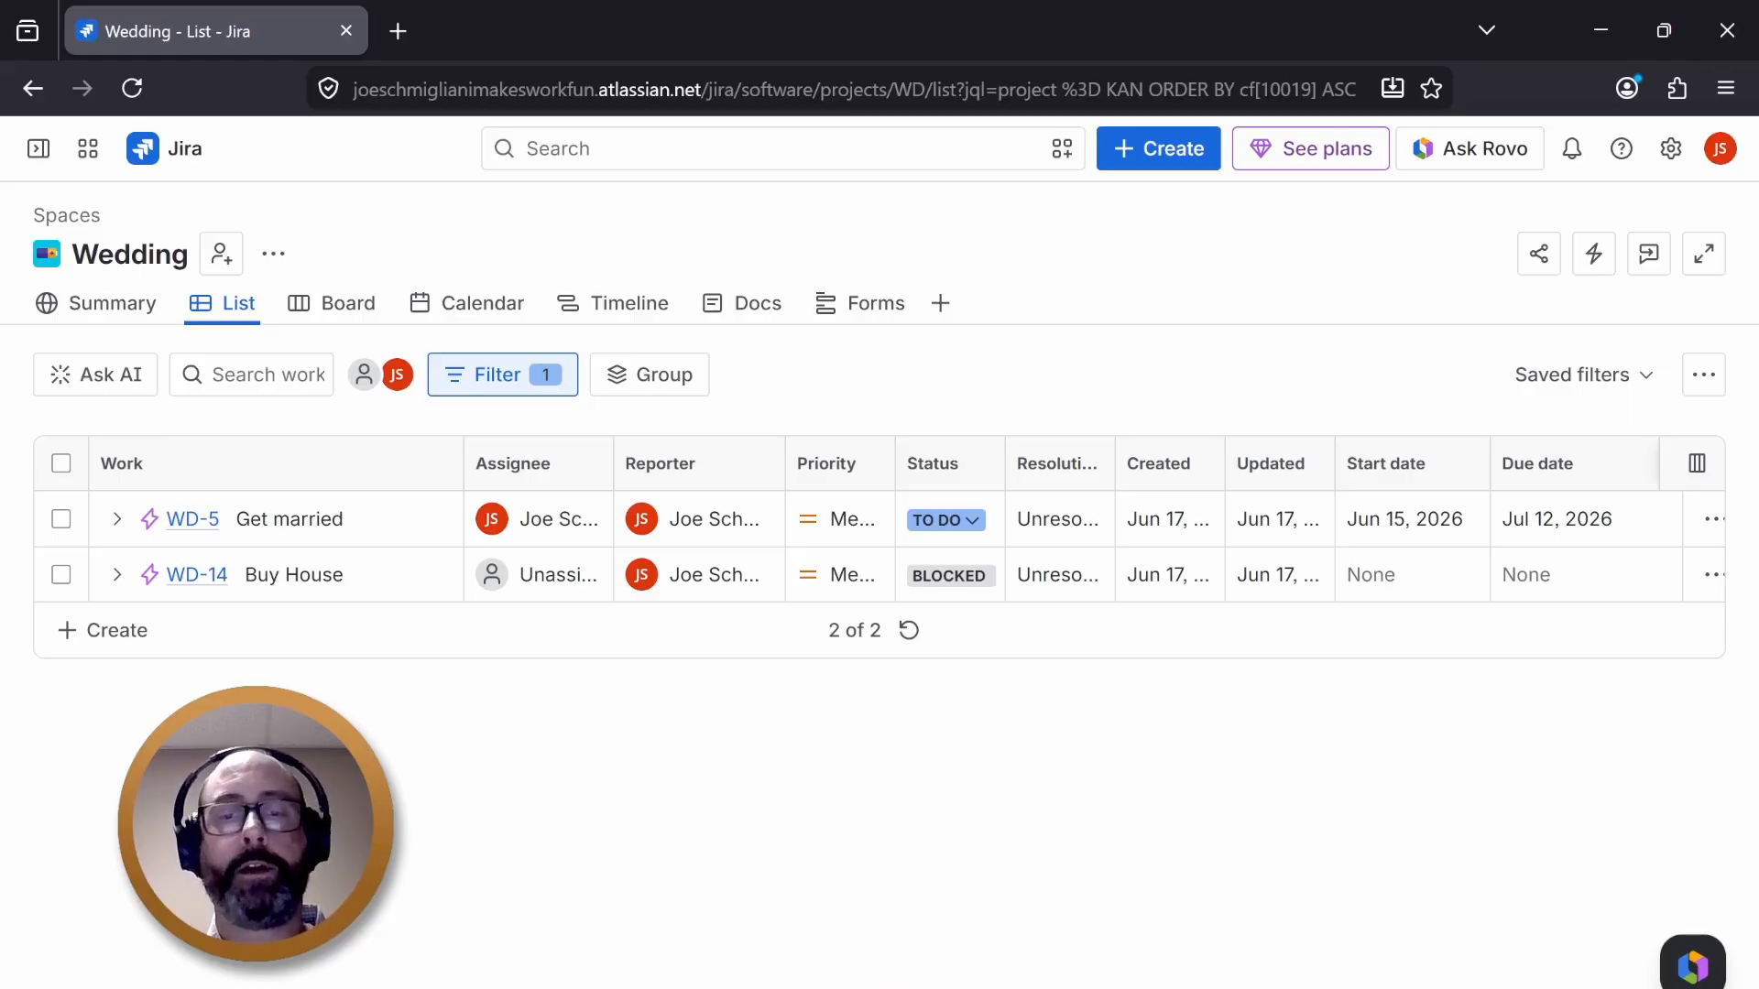
pyautogui.click(116, 519)
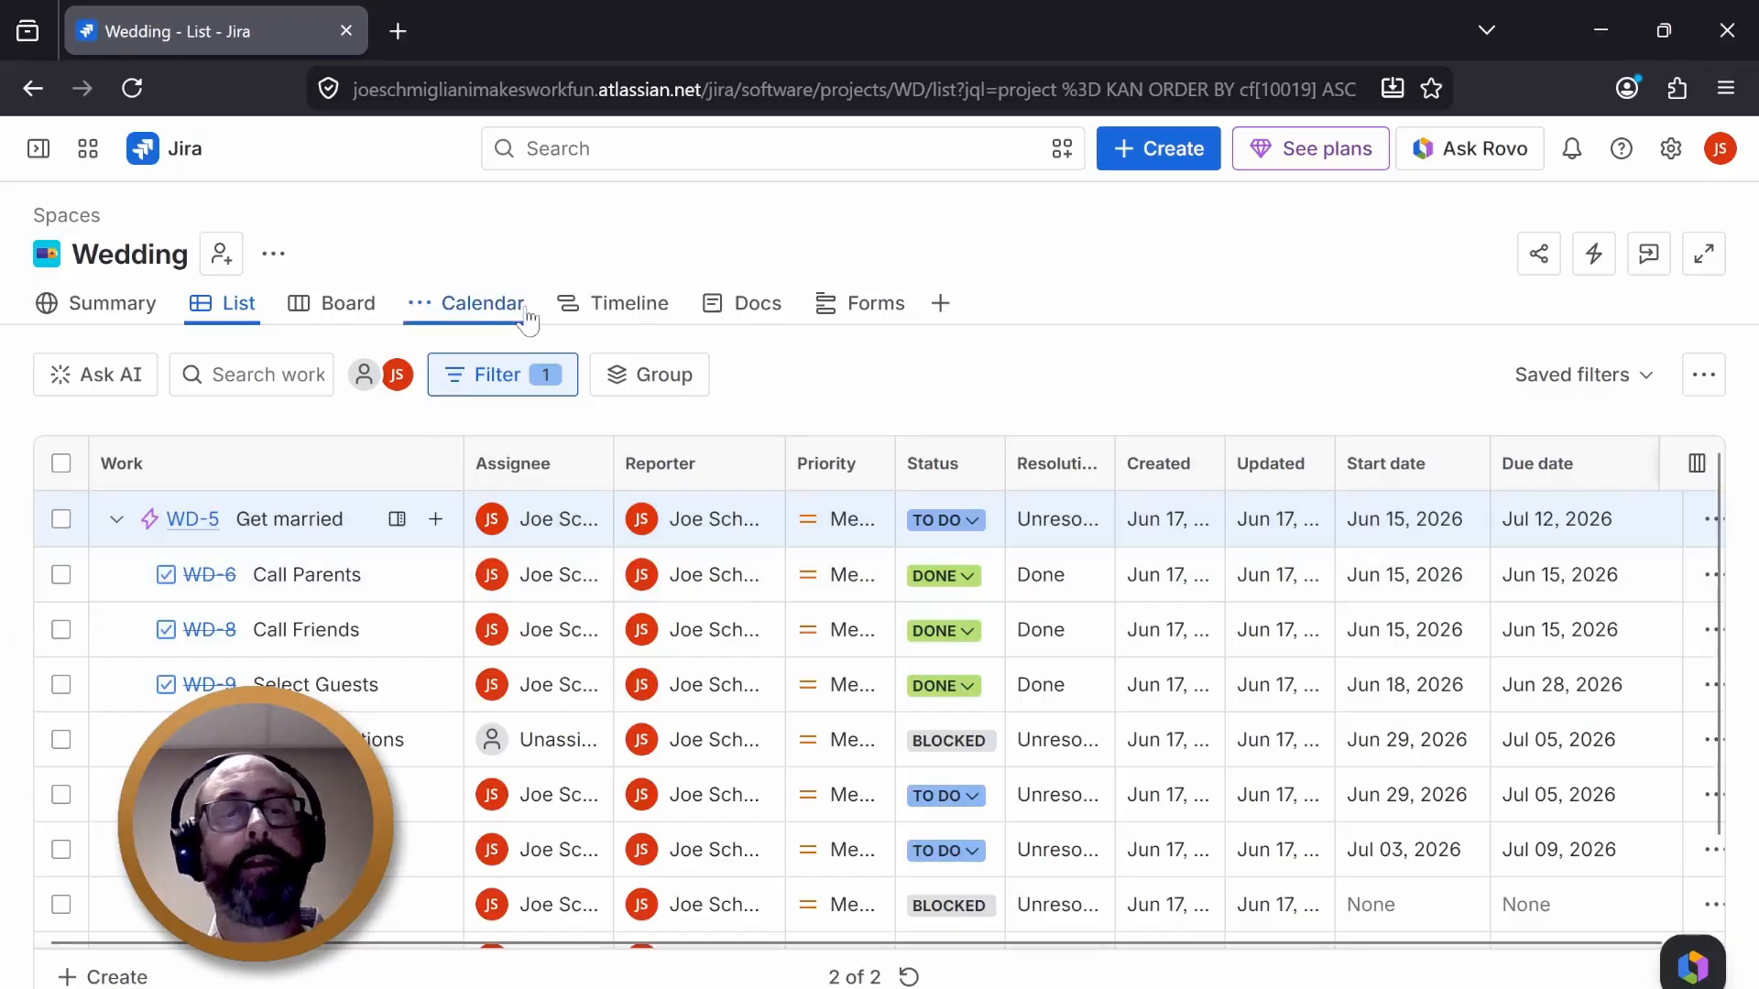
pyautogui.click(614, 303)
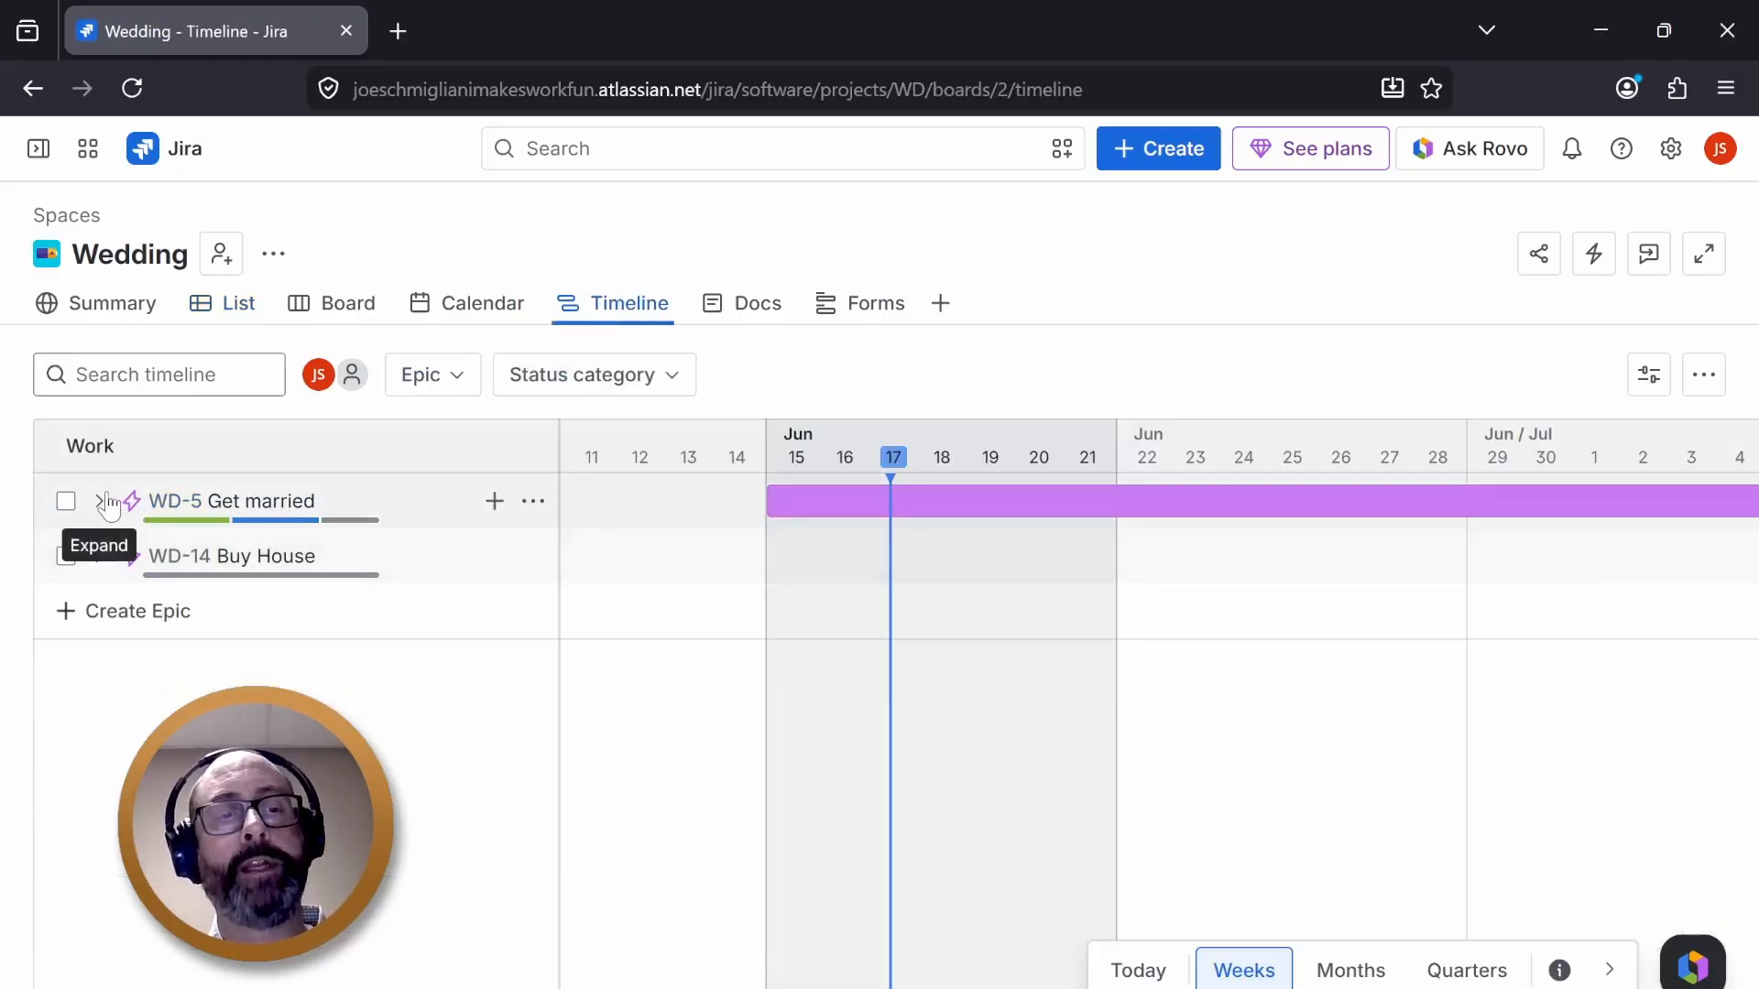
pyautogui.click(101, 556)
pyautogui.click(101, 556)
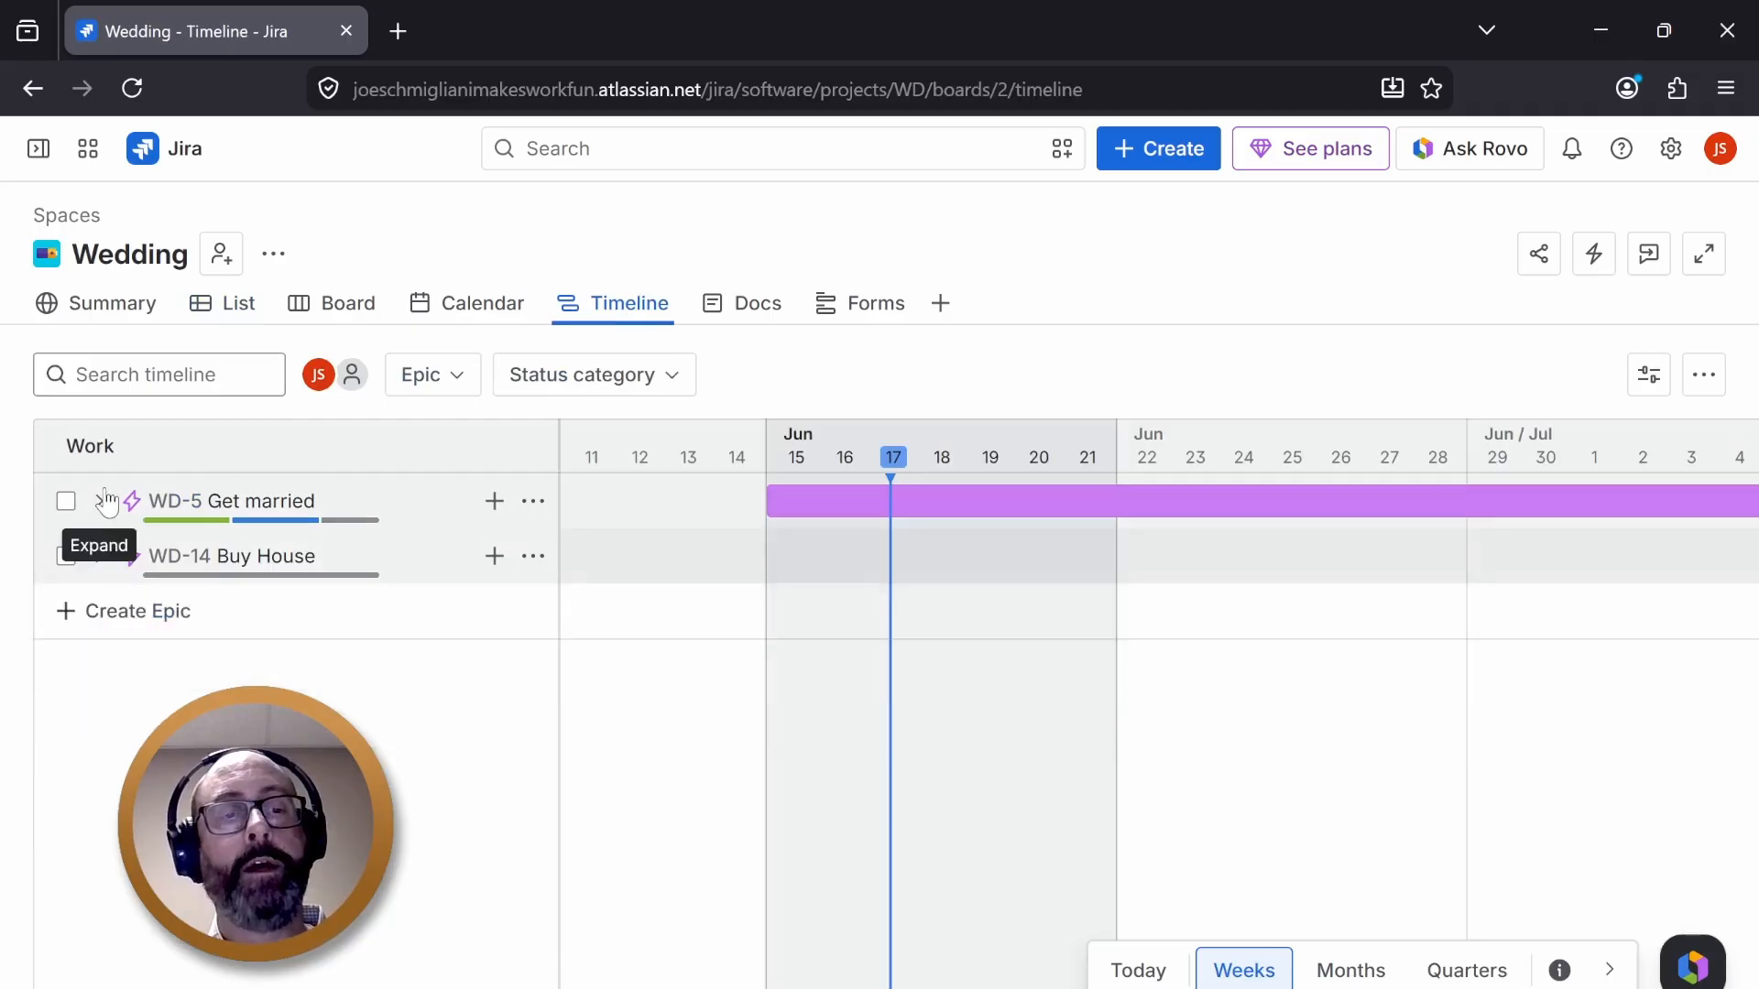
pyautogui.click(101, 501)
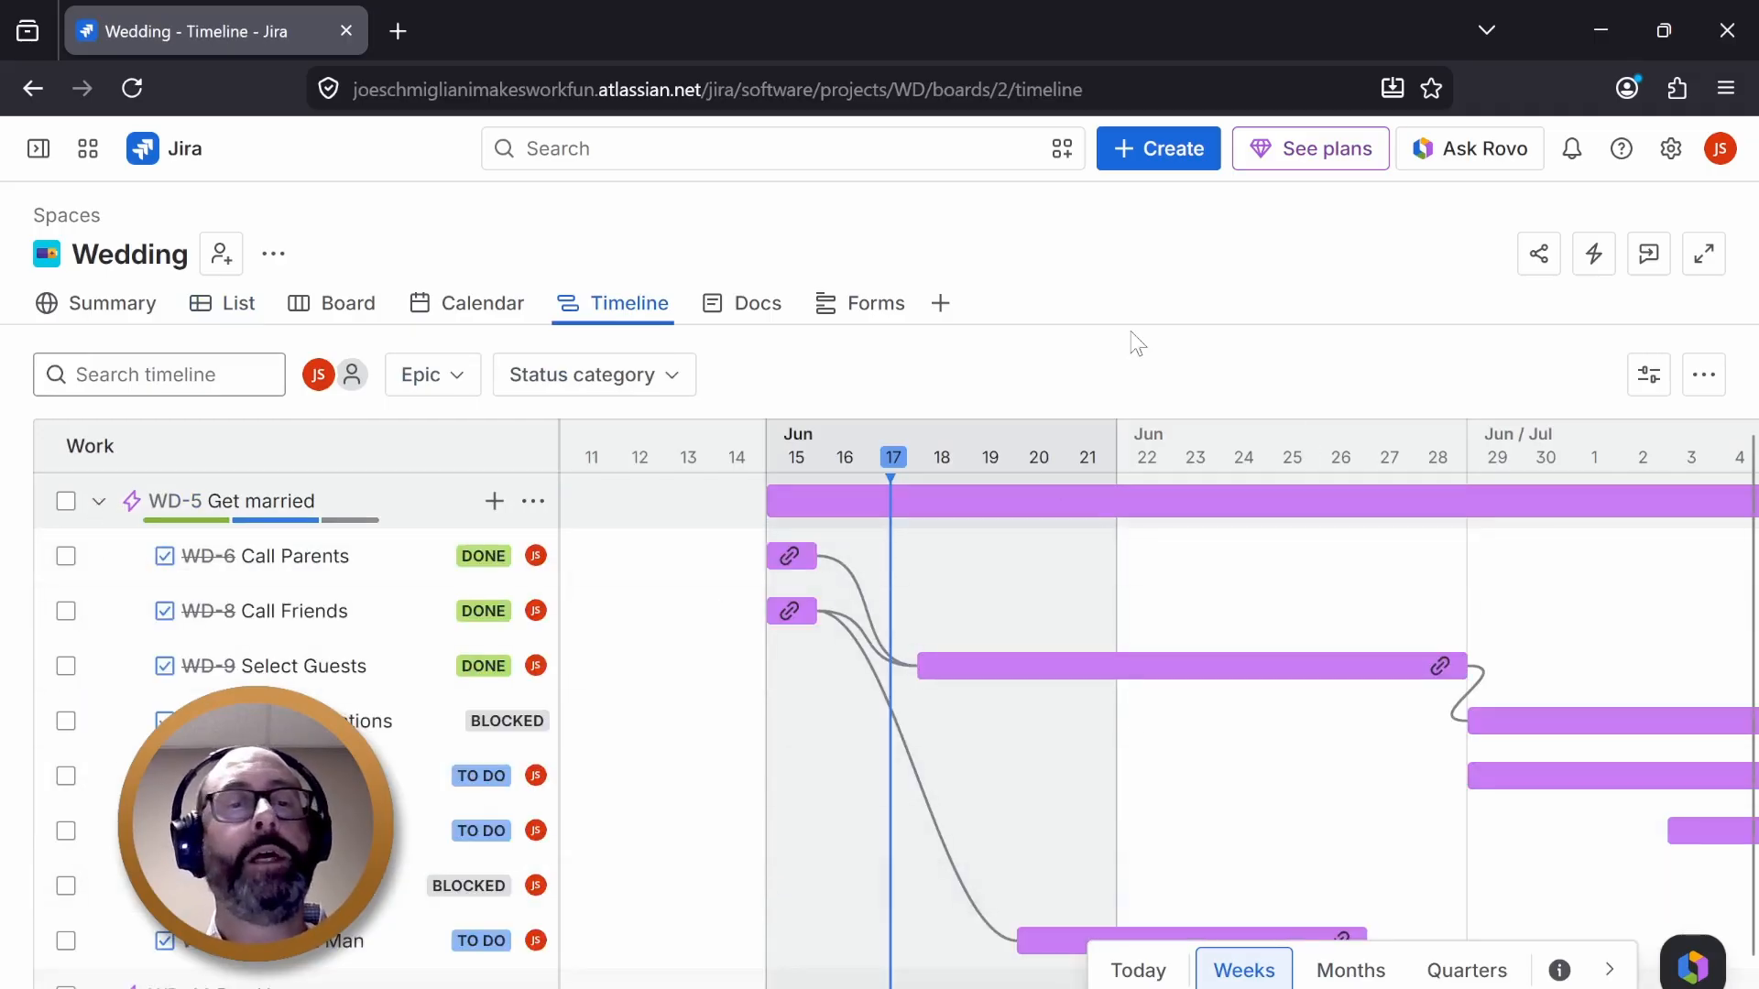
pyautogui.click(171, 319)
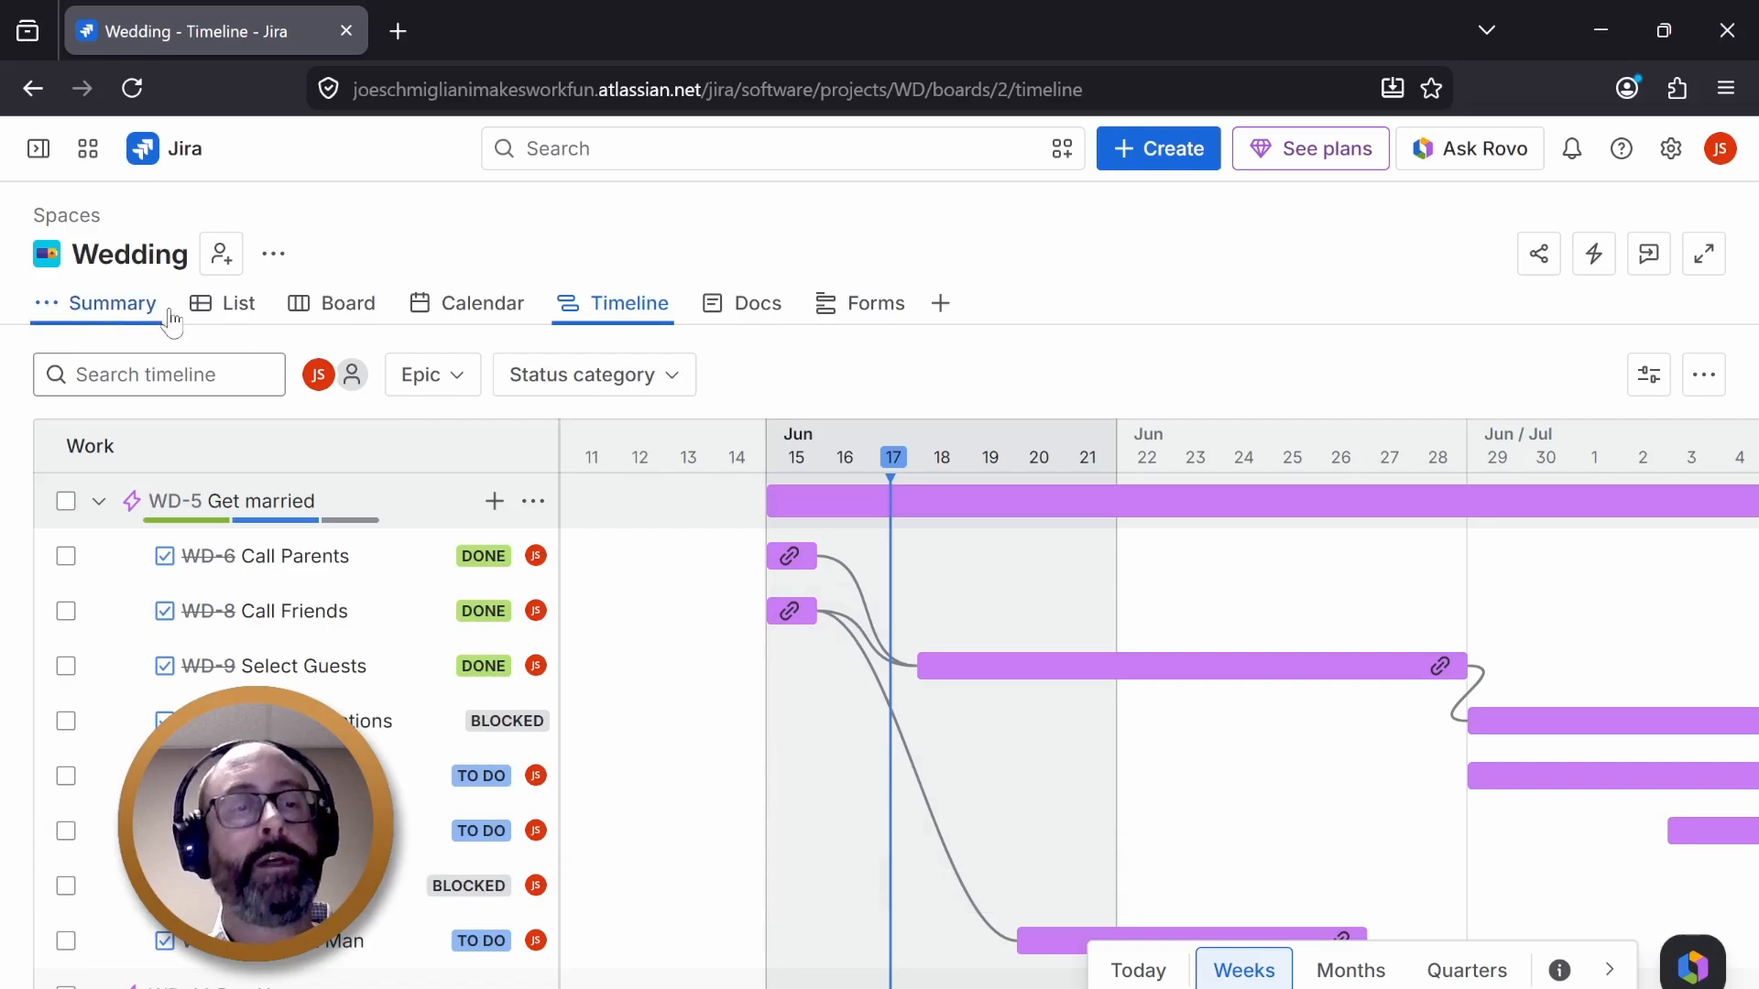
pyautogui.click(224, 310)
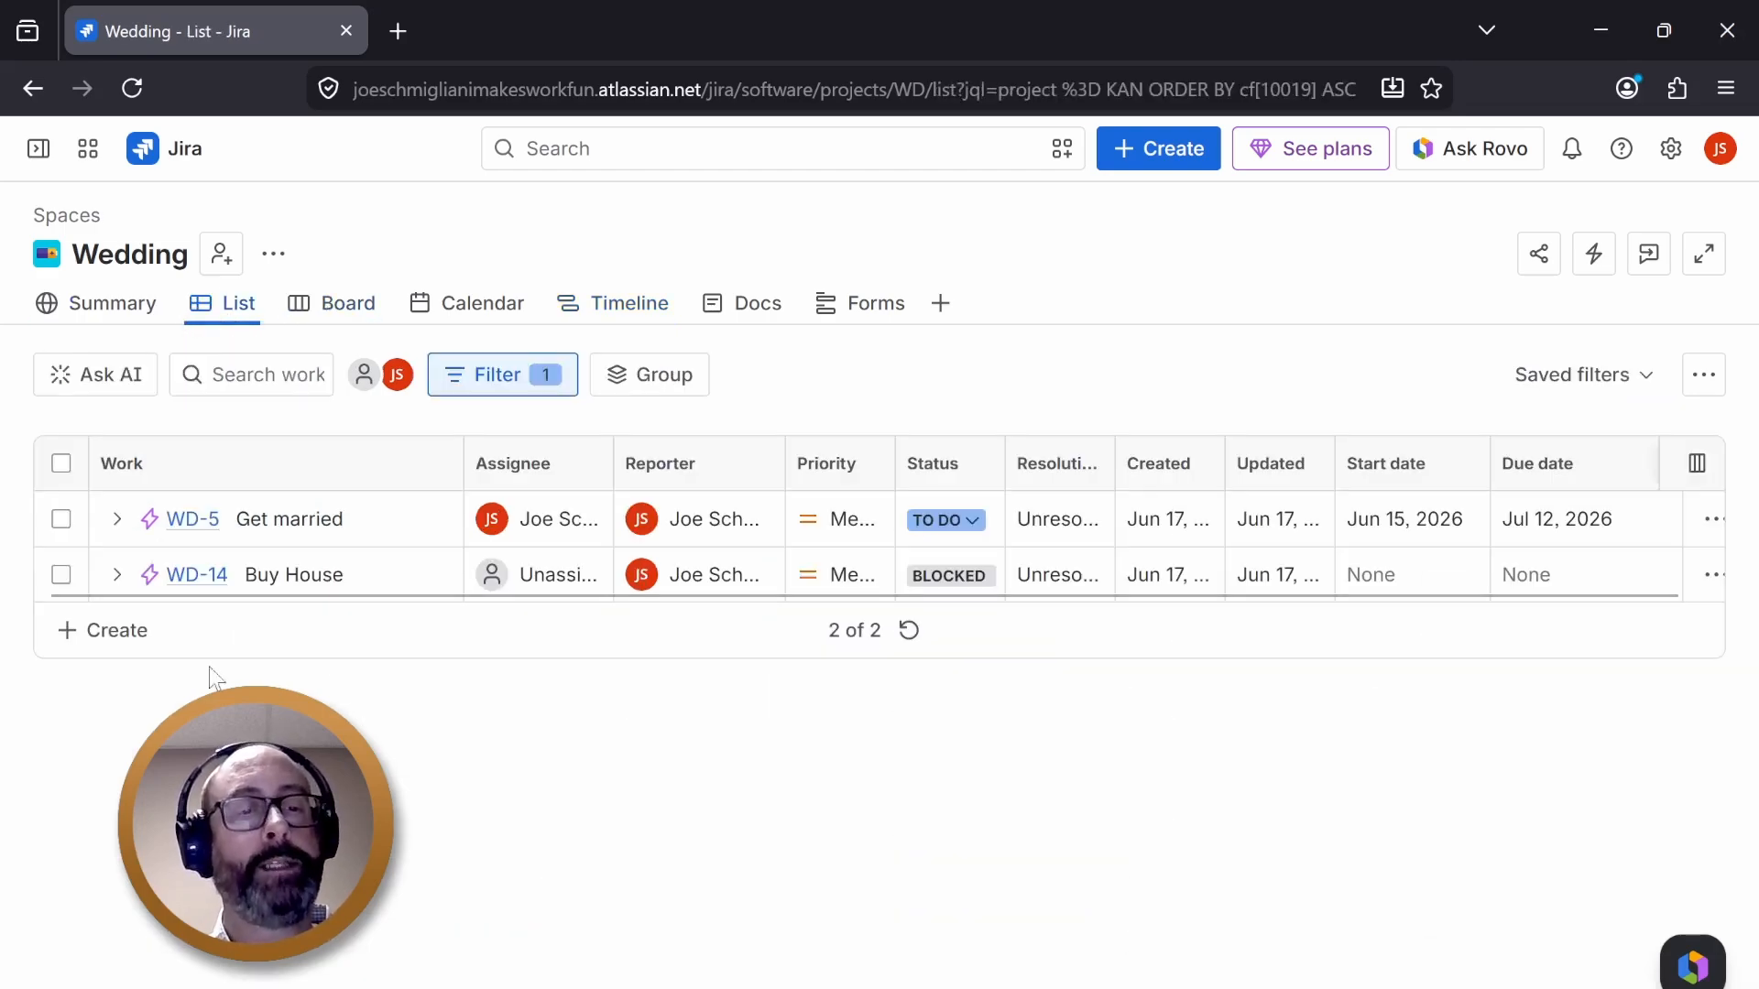
pyautogui.click(81, 630)
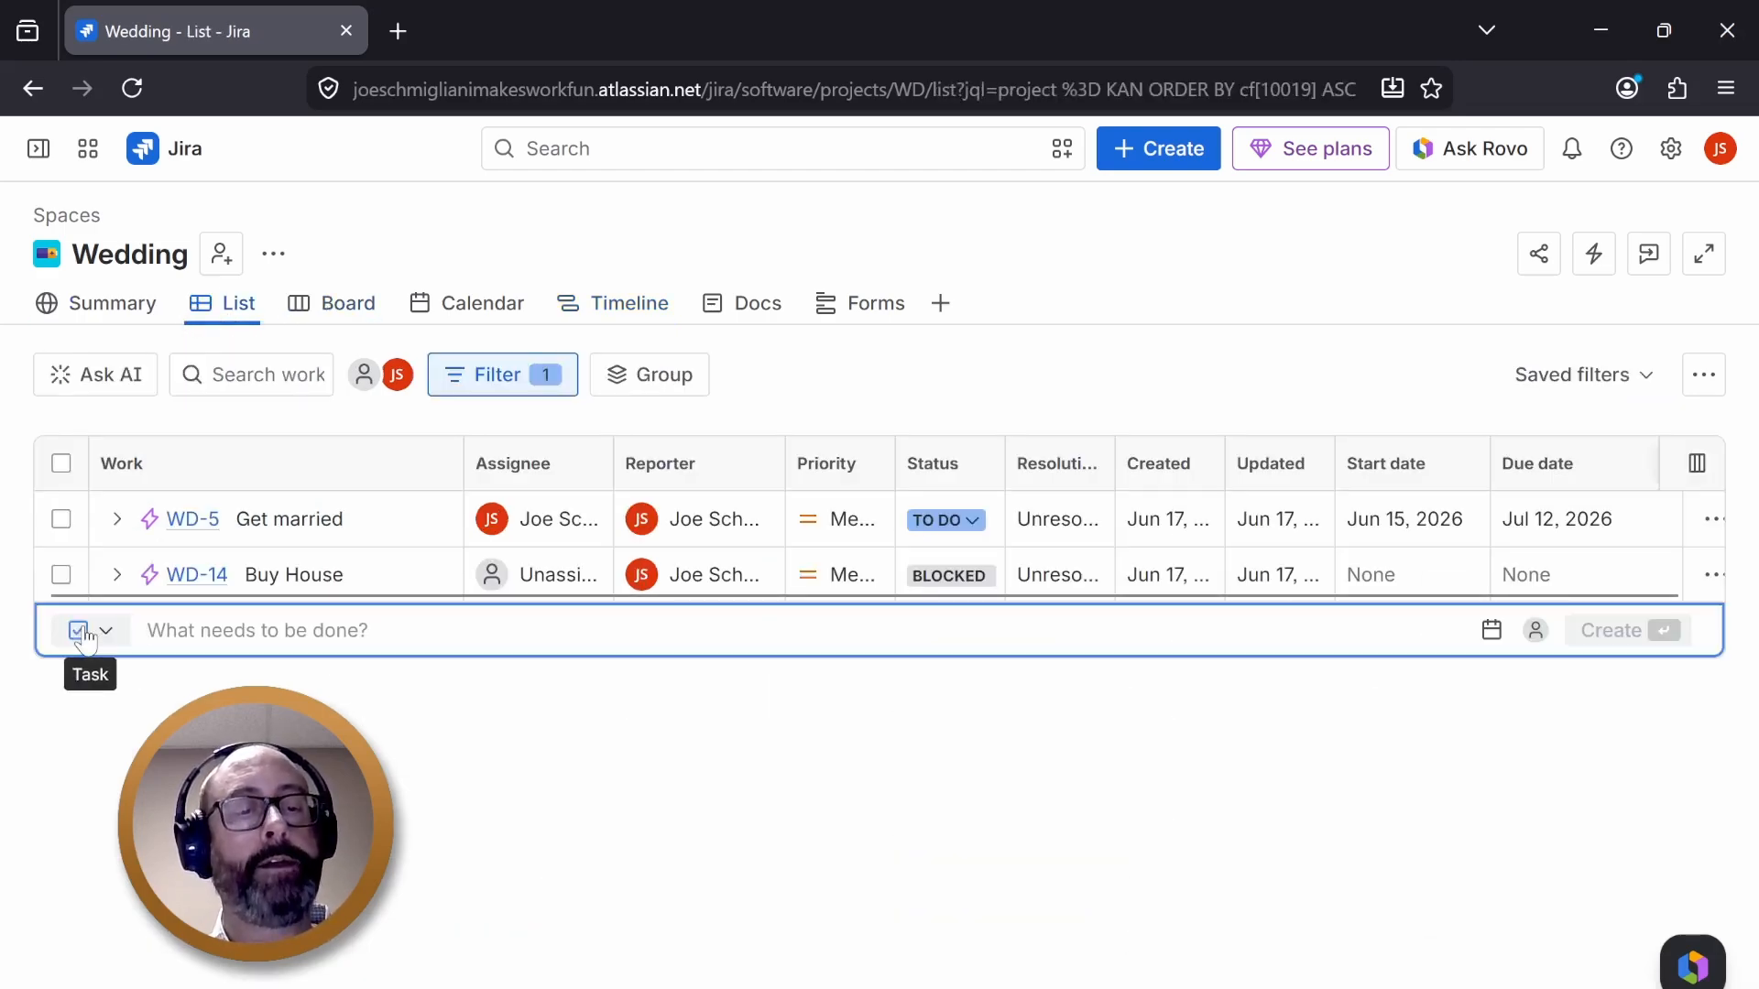
pyautogui.click(81, 632)
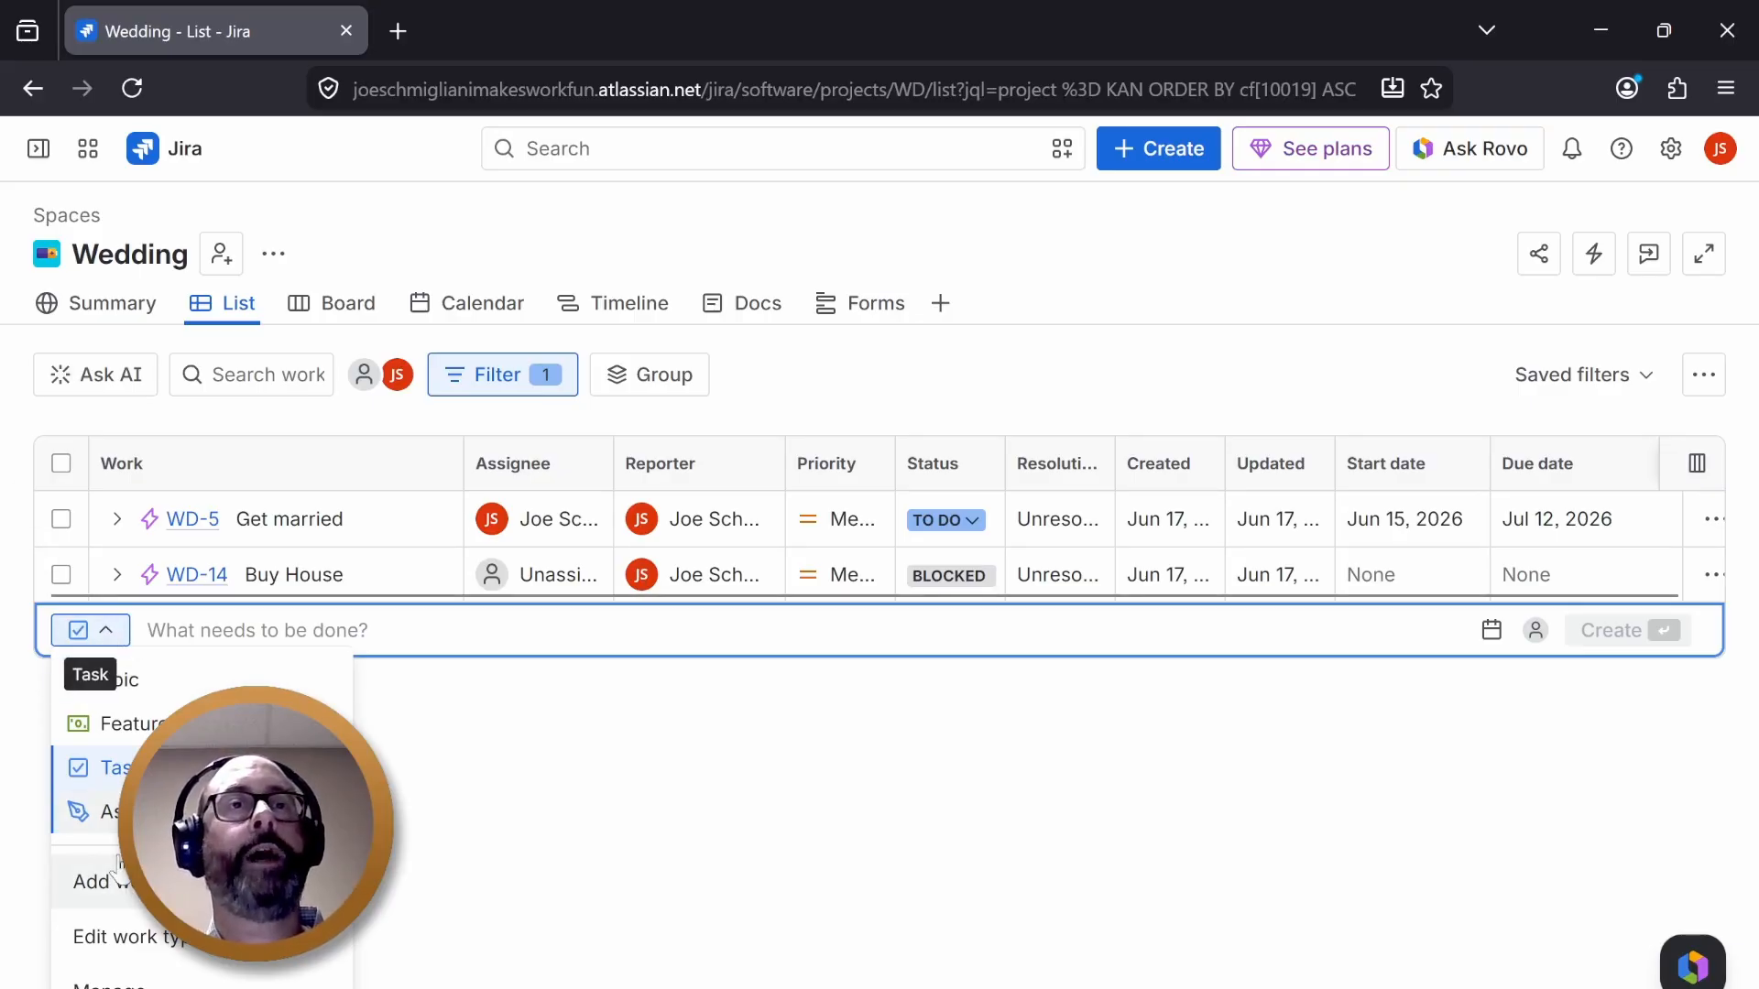
pyautogui.press('Escape')
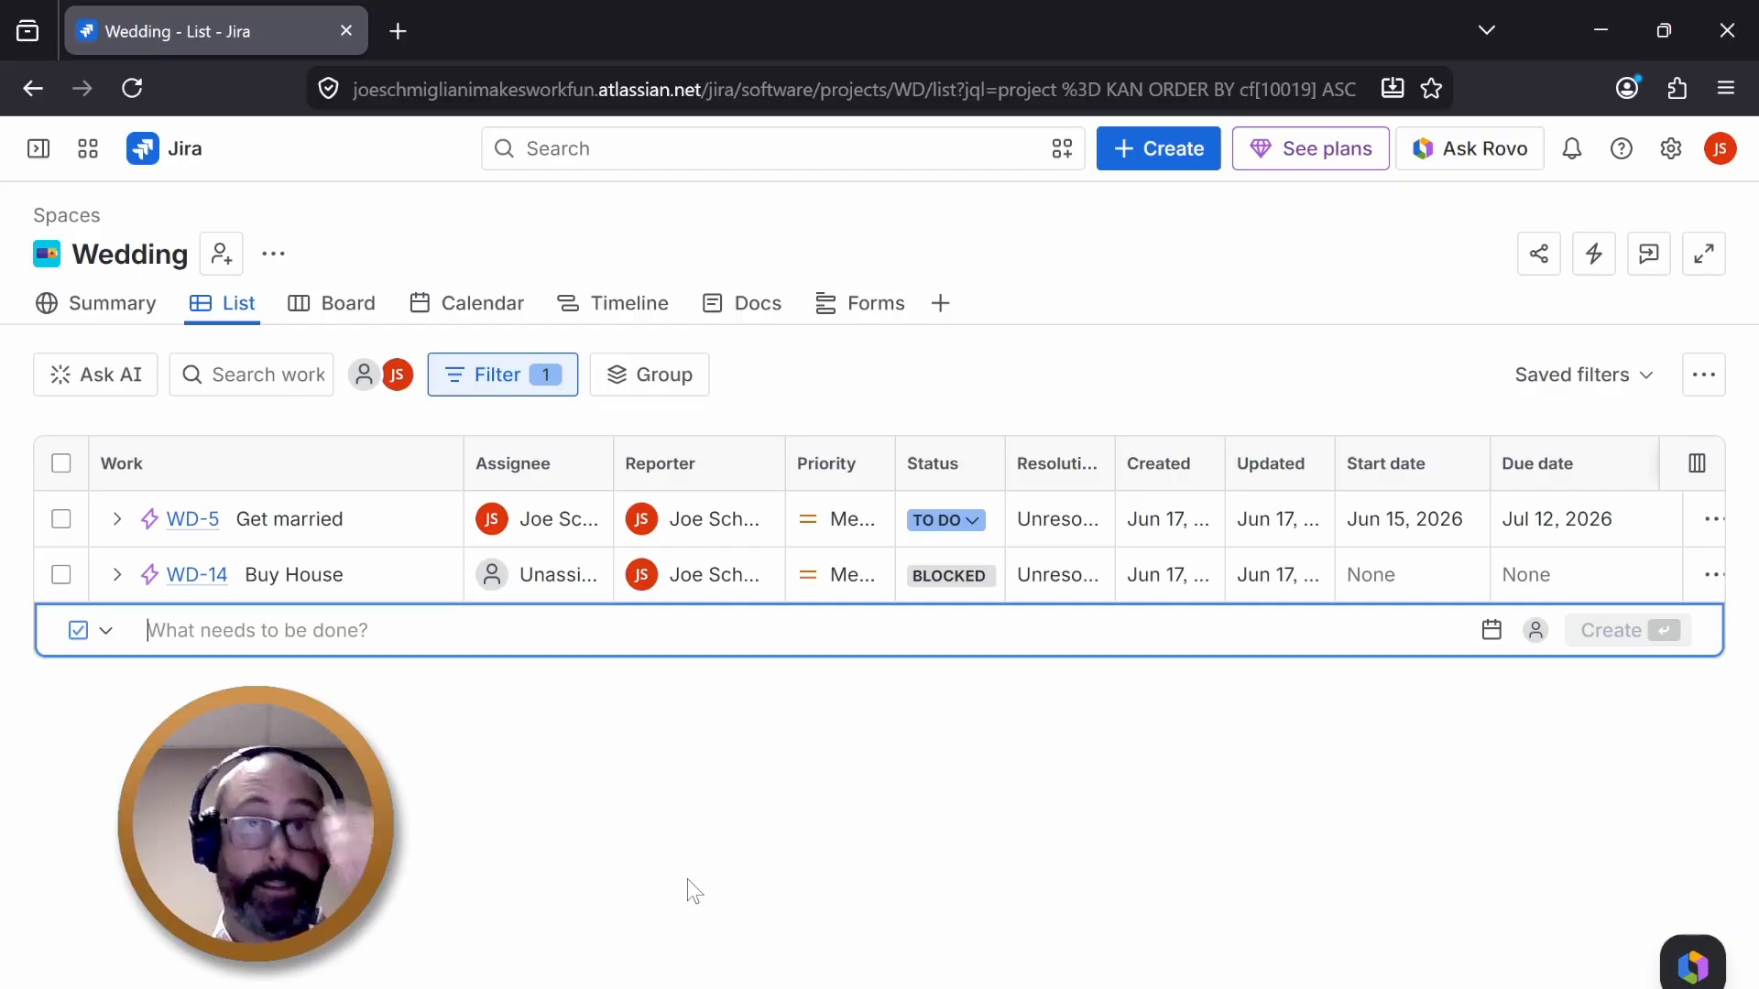
pyautogui.press('Escape')
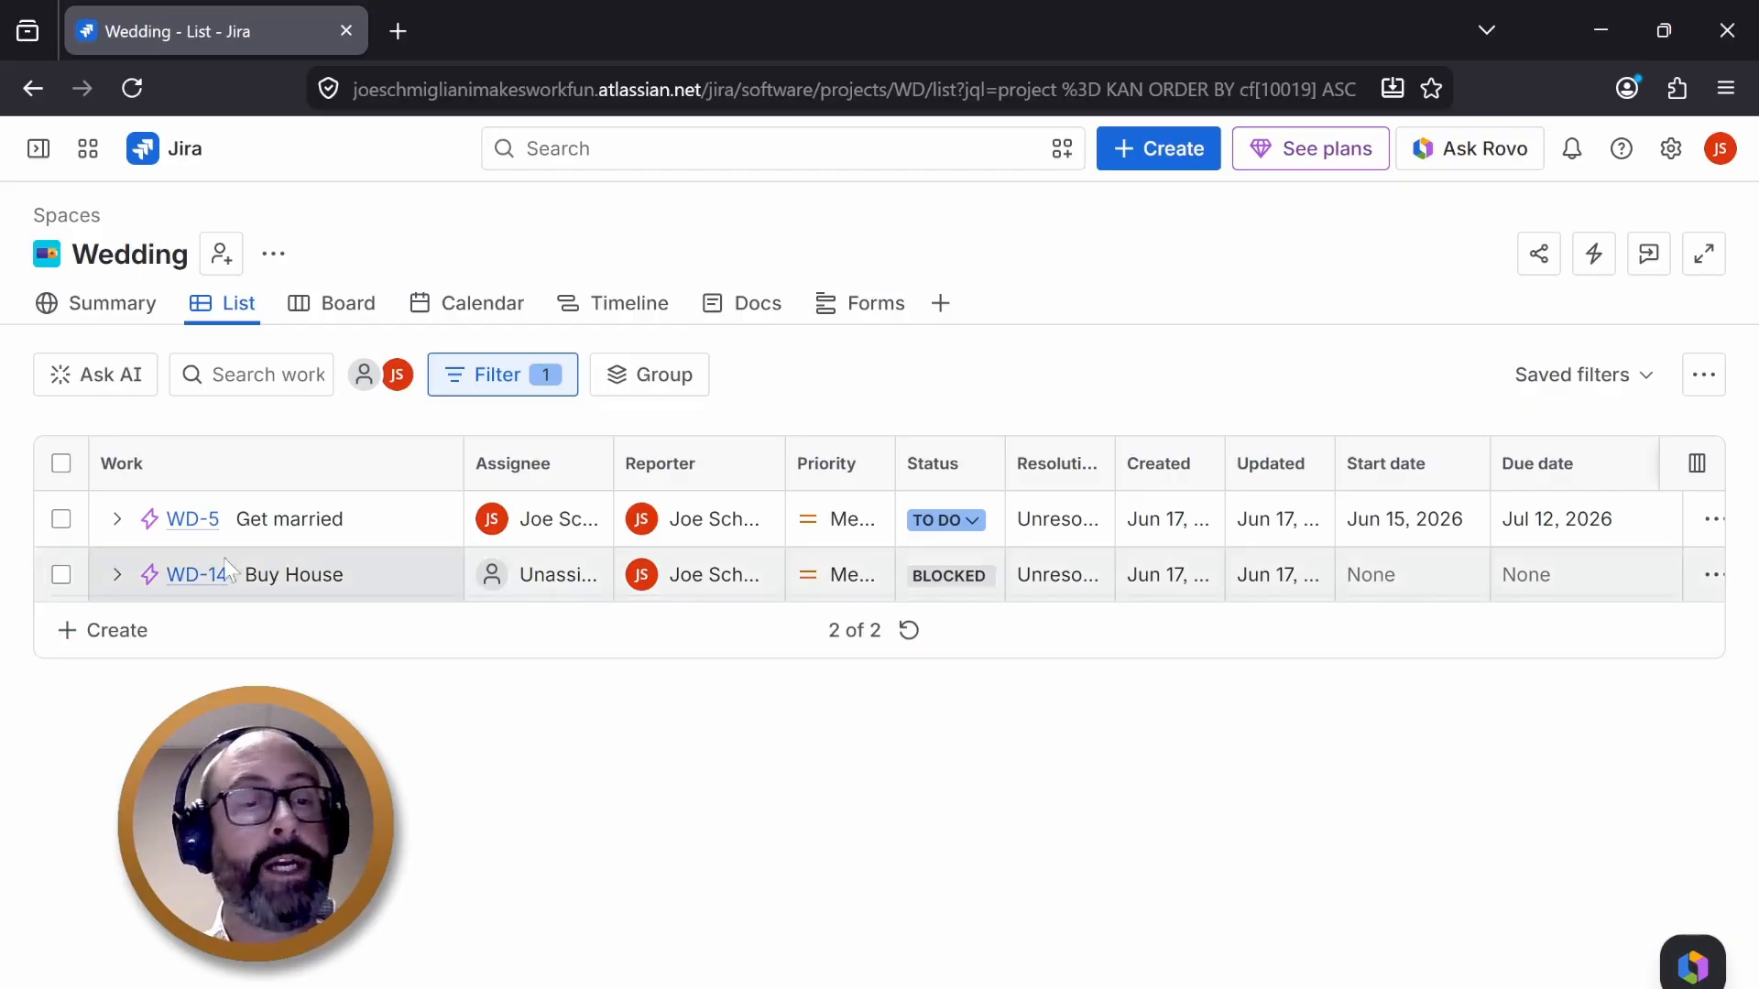
# - Expand and collapse the Get married epic in the list and timeline views to inspect its child tasks
pyautogui.click(114, 520)
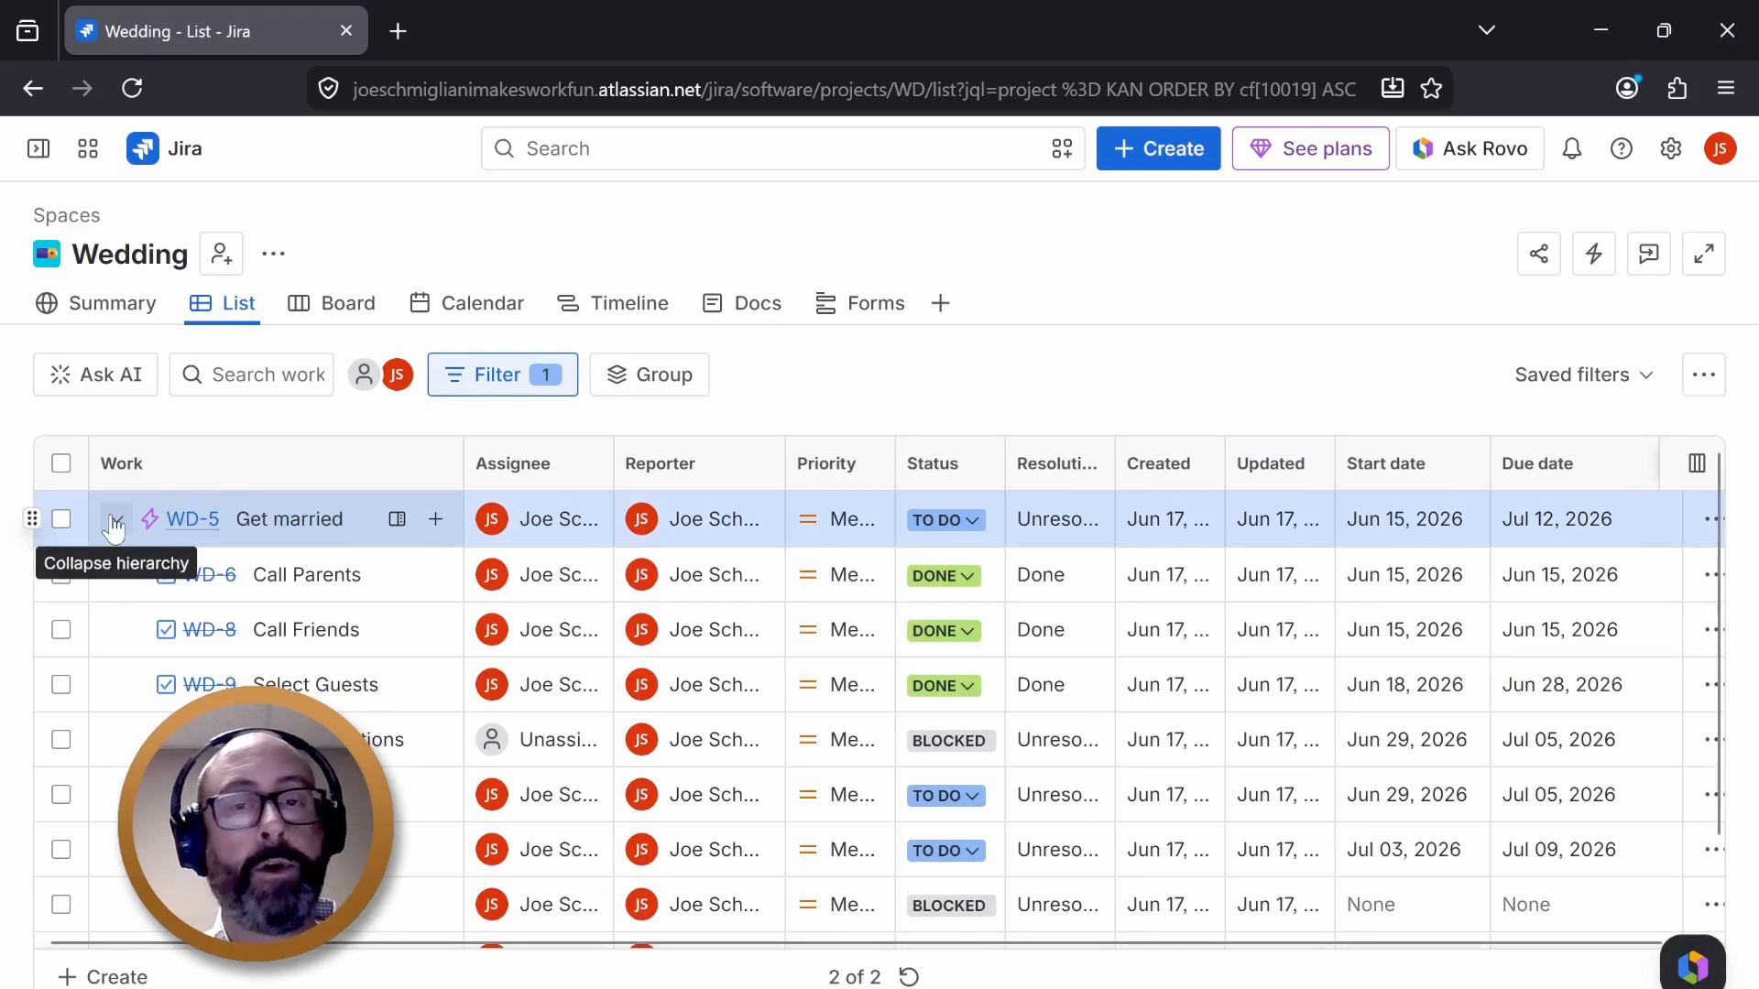
pyautogui.click(115, 520)
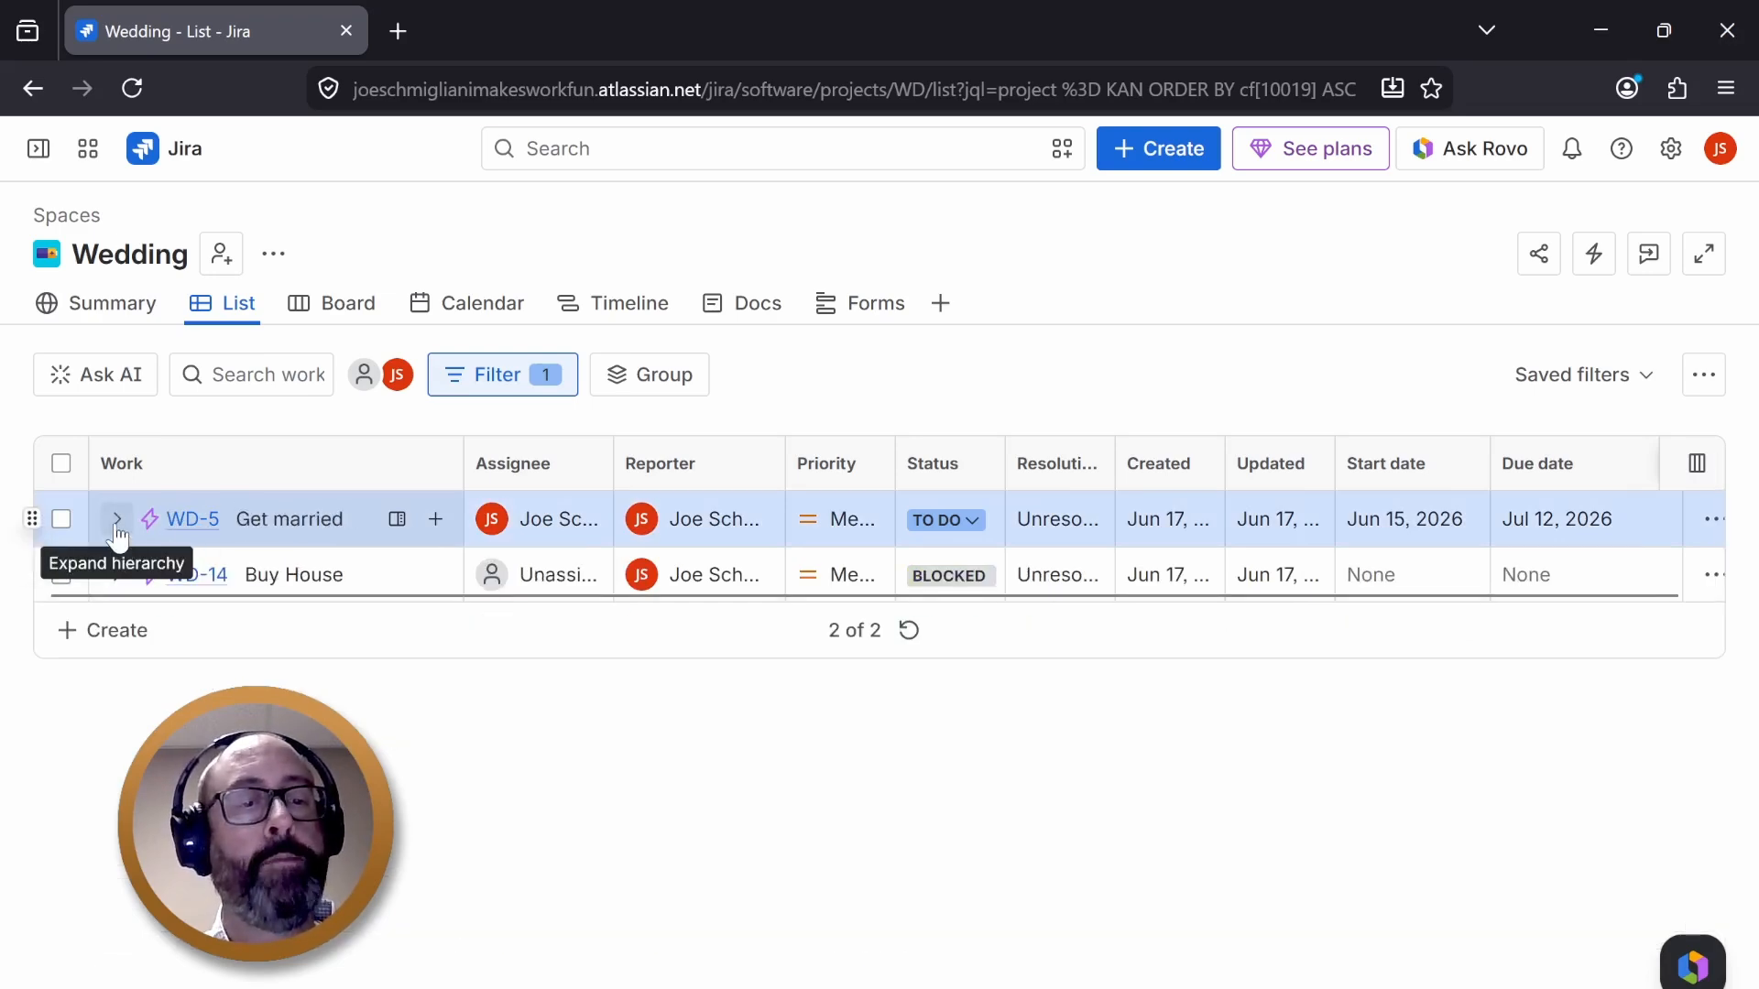
pyautogui.click(115, 520)
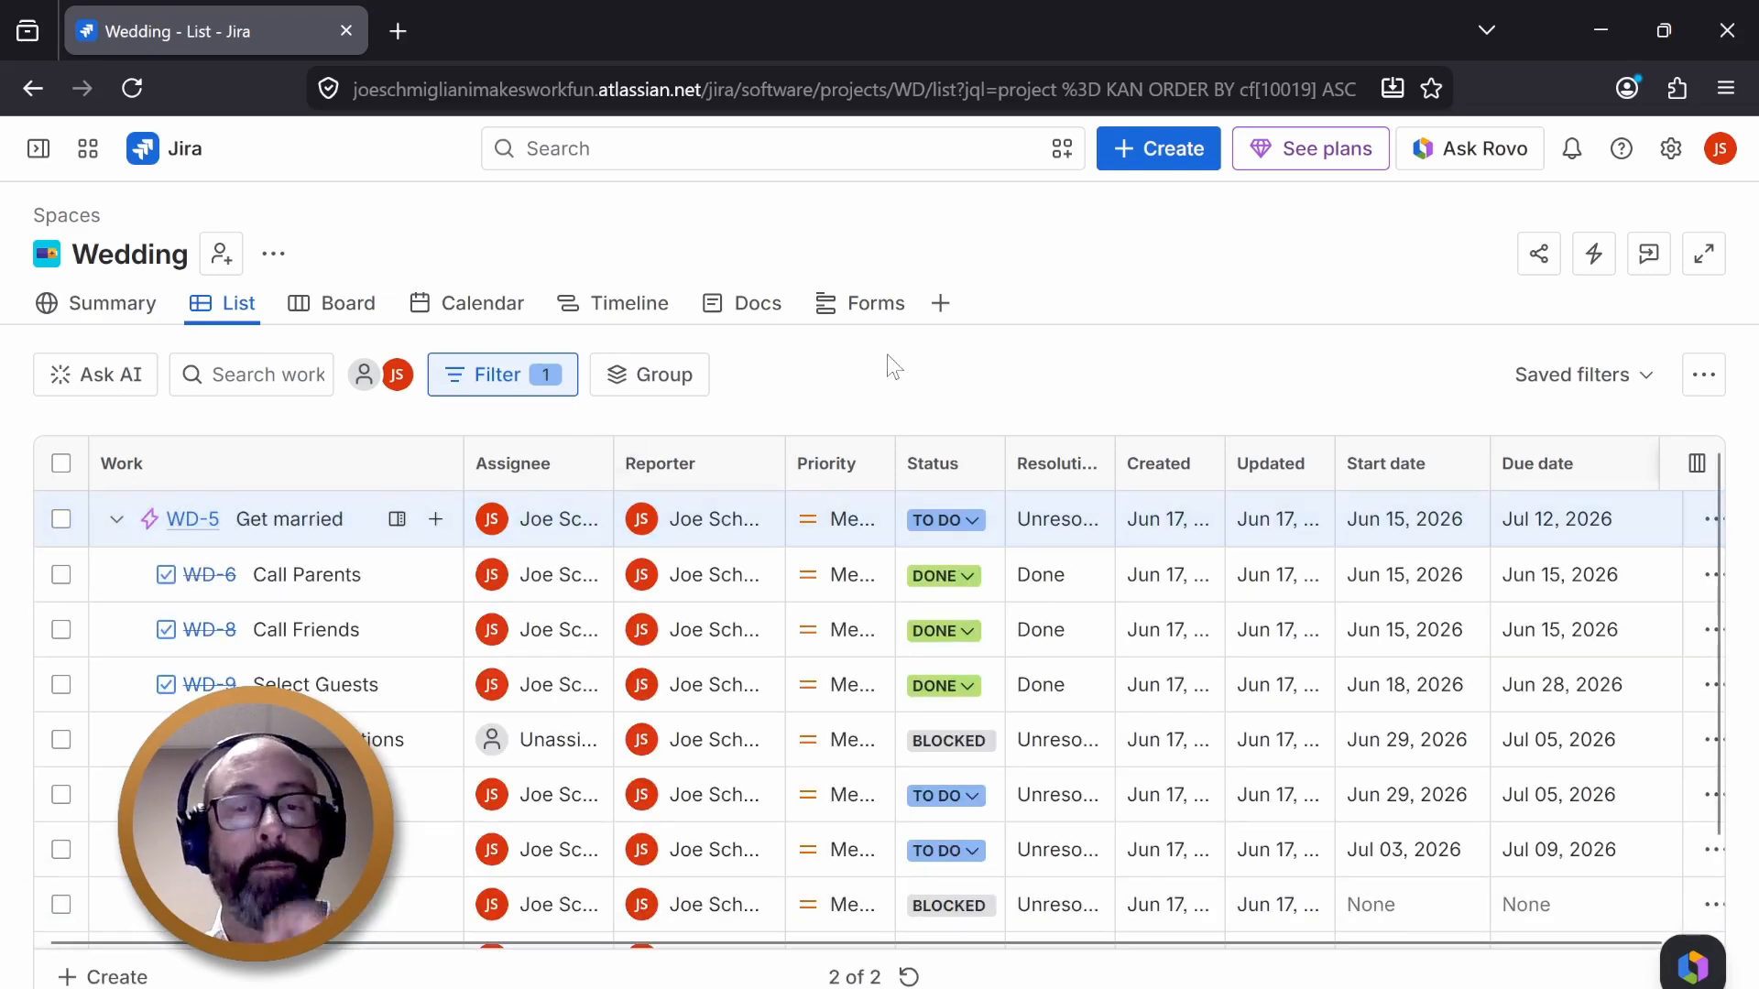
pyautogui.click(586, 303)
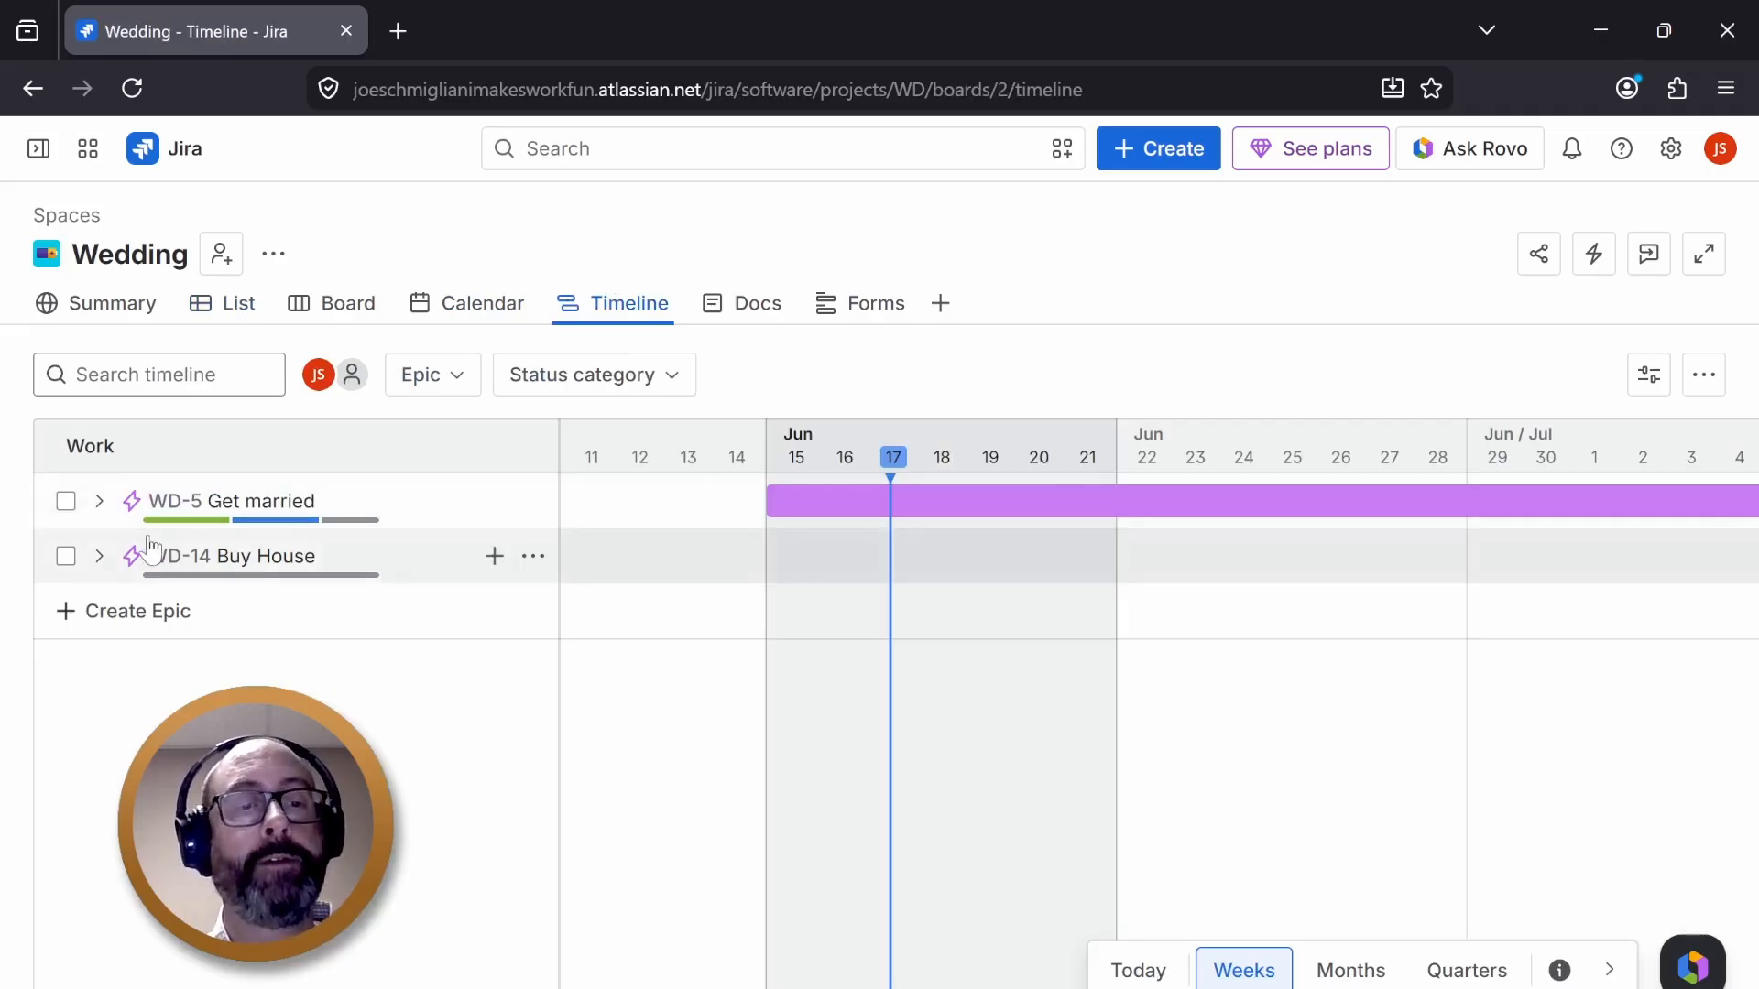
pyautogui.click(95, 501)
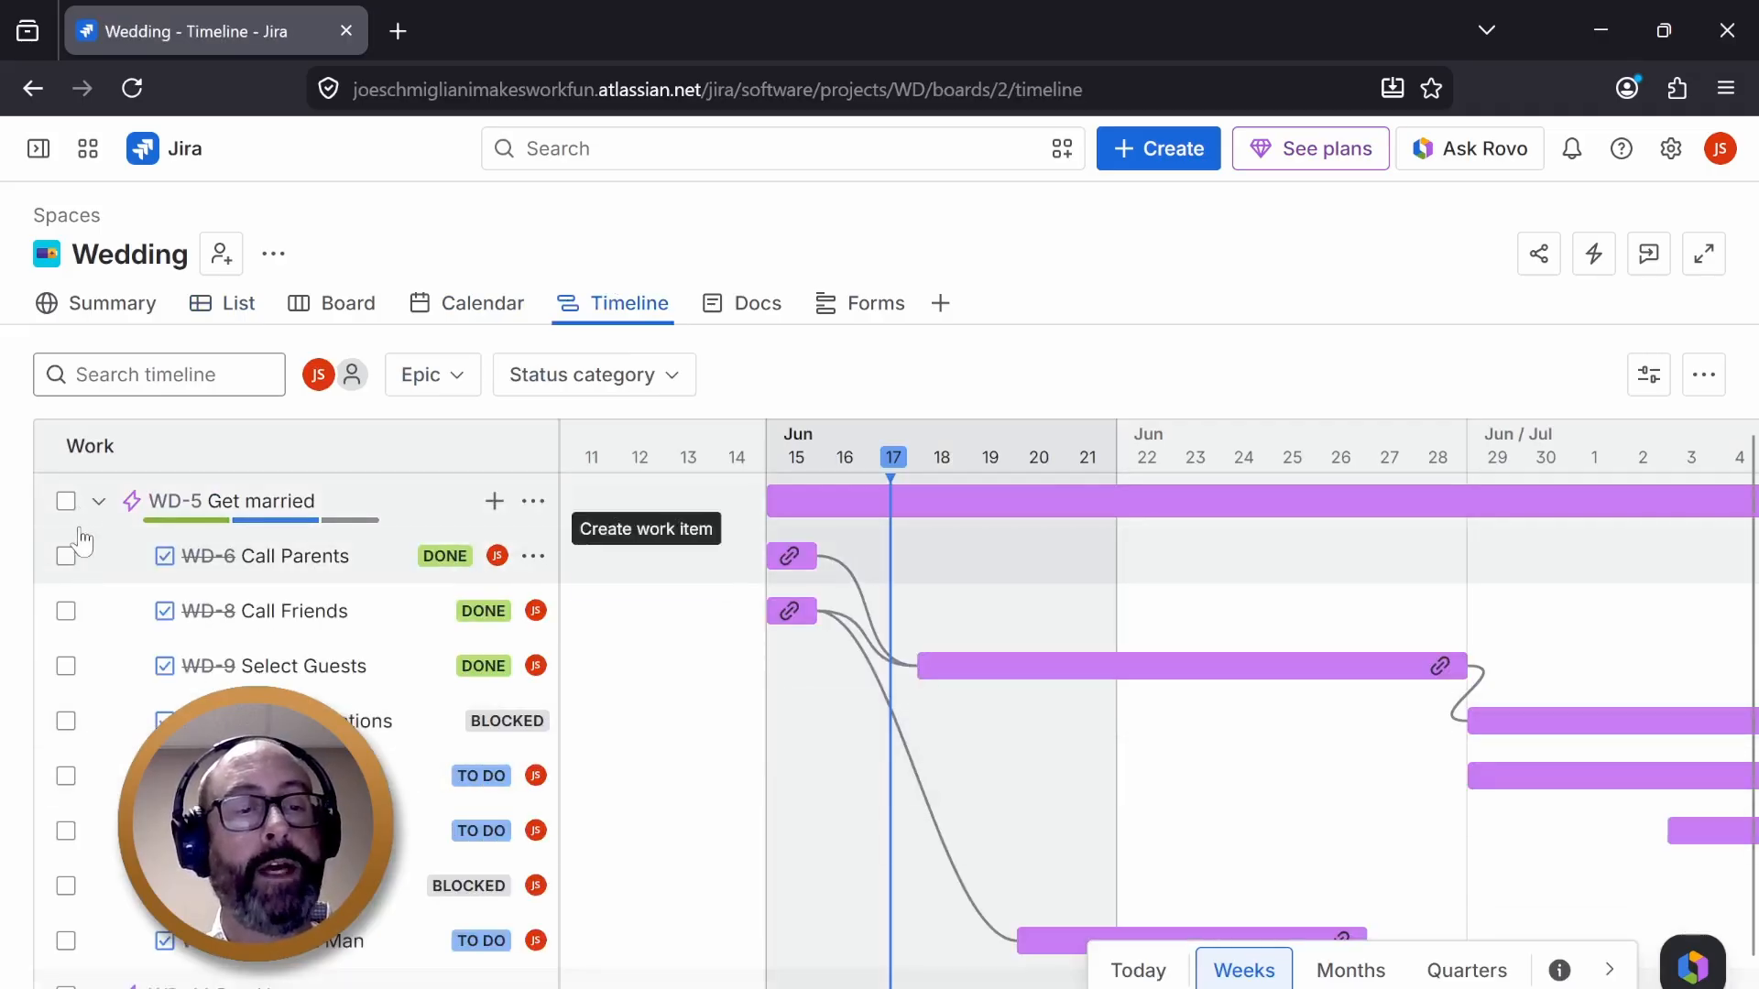
pyautogui.click(93, 504)
# - Move the Find the Hall card from To Do to In Progress on the board
pyautogui.click(365, 305)
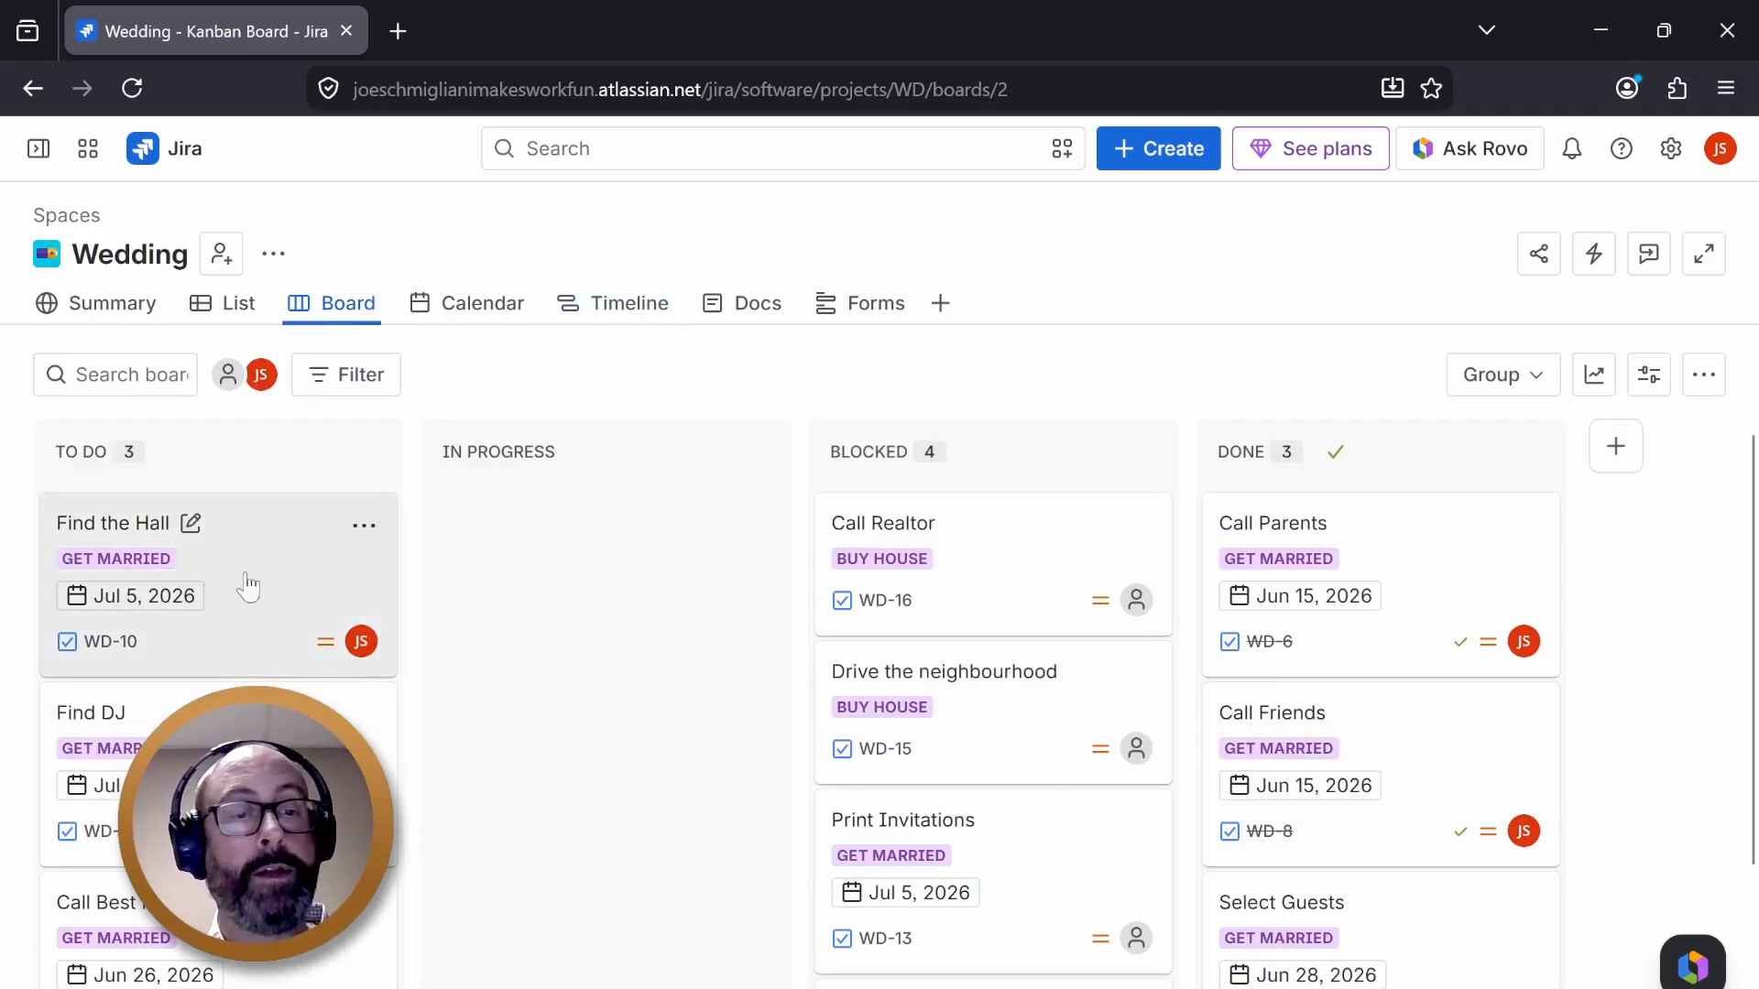
pyautogui.moveTo(244, 581); pyautogui.dragTo(595, 568)
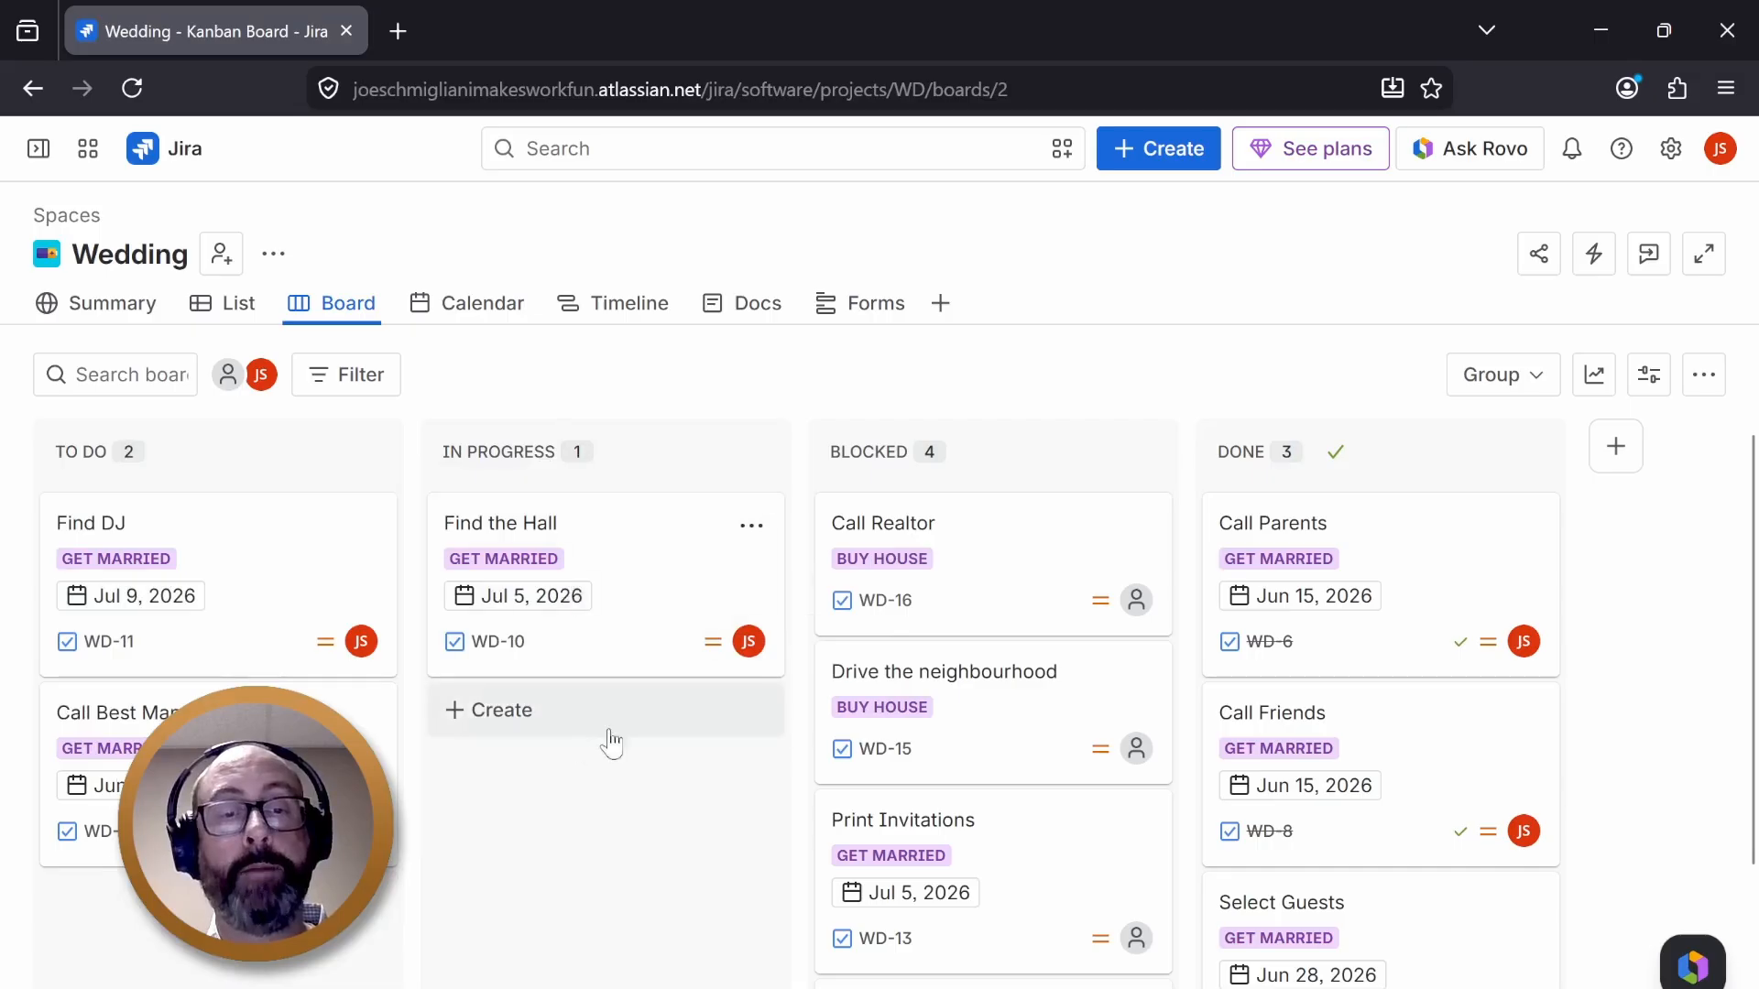
# - Open the dialog for adding people to the Wedding space and cancel it
pyautogui.click(655, 312)
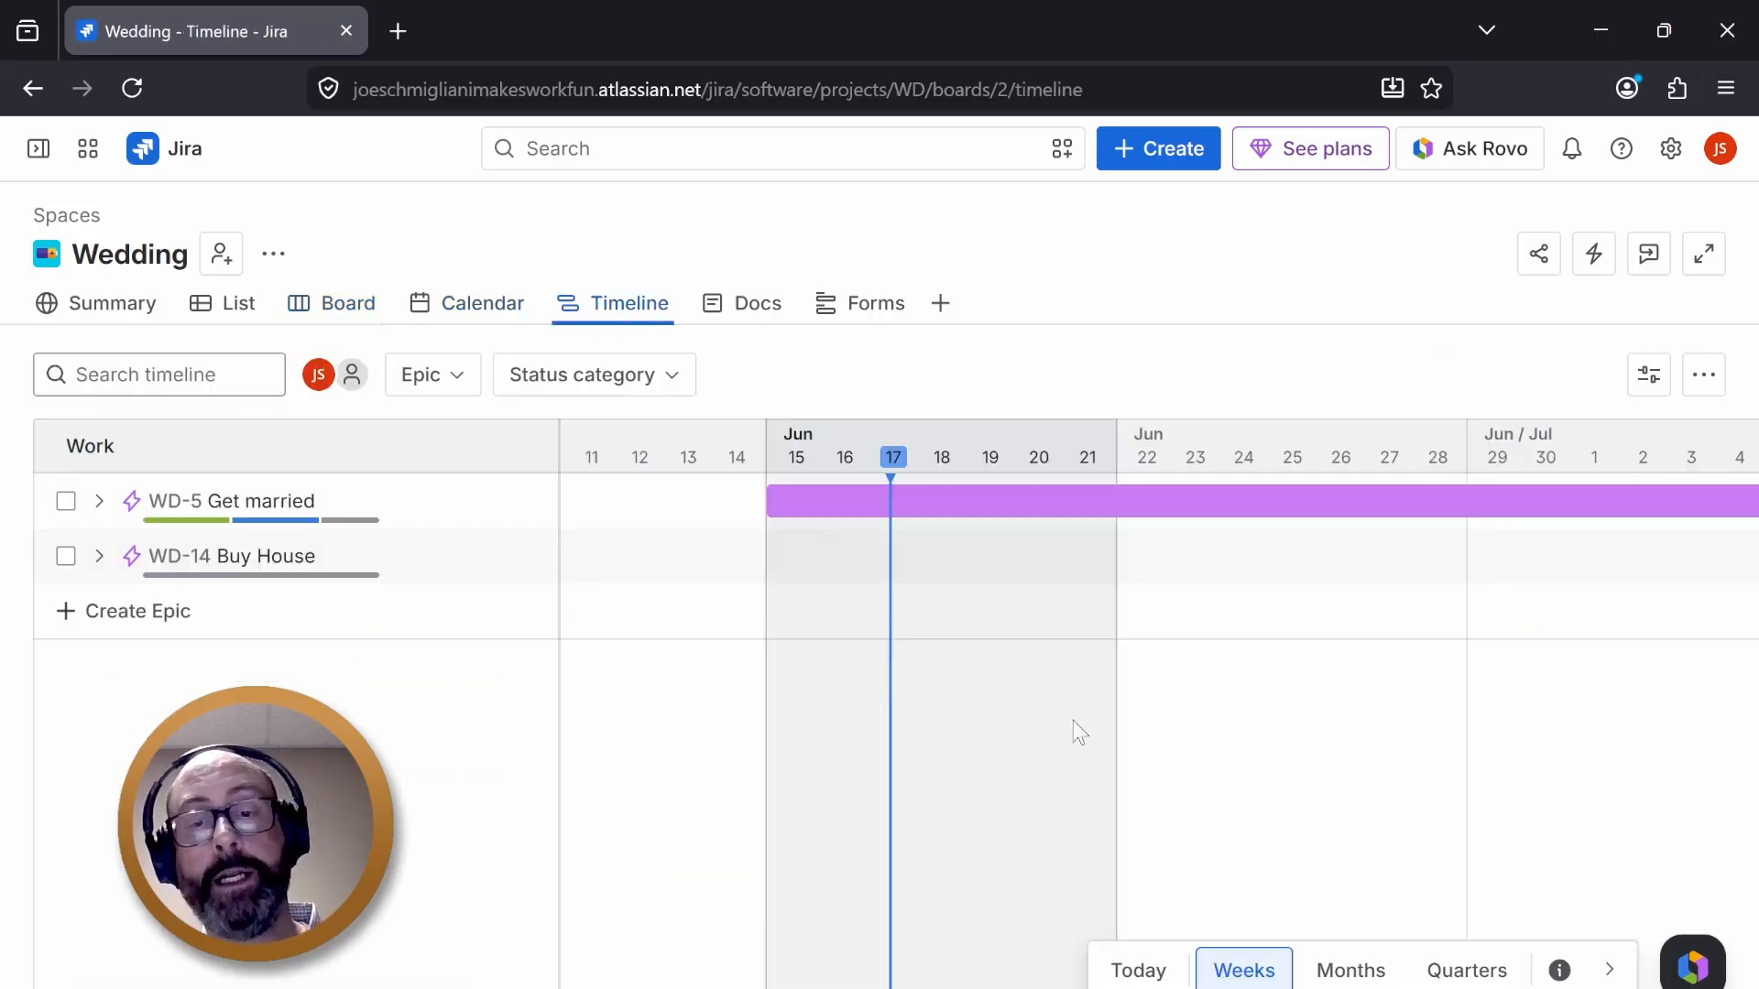
pyautogui.click(240, 310)
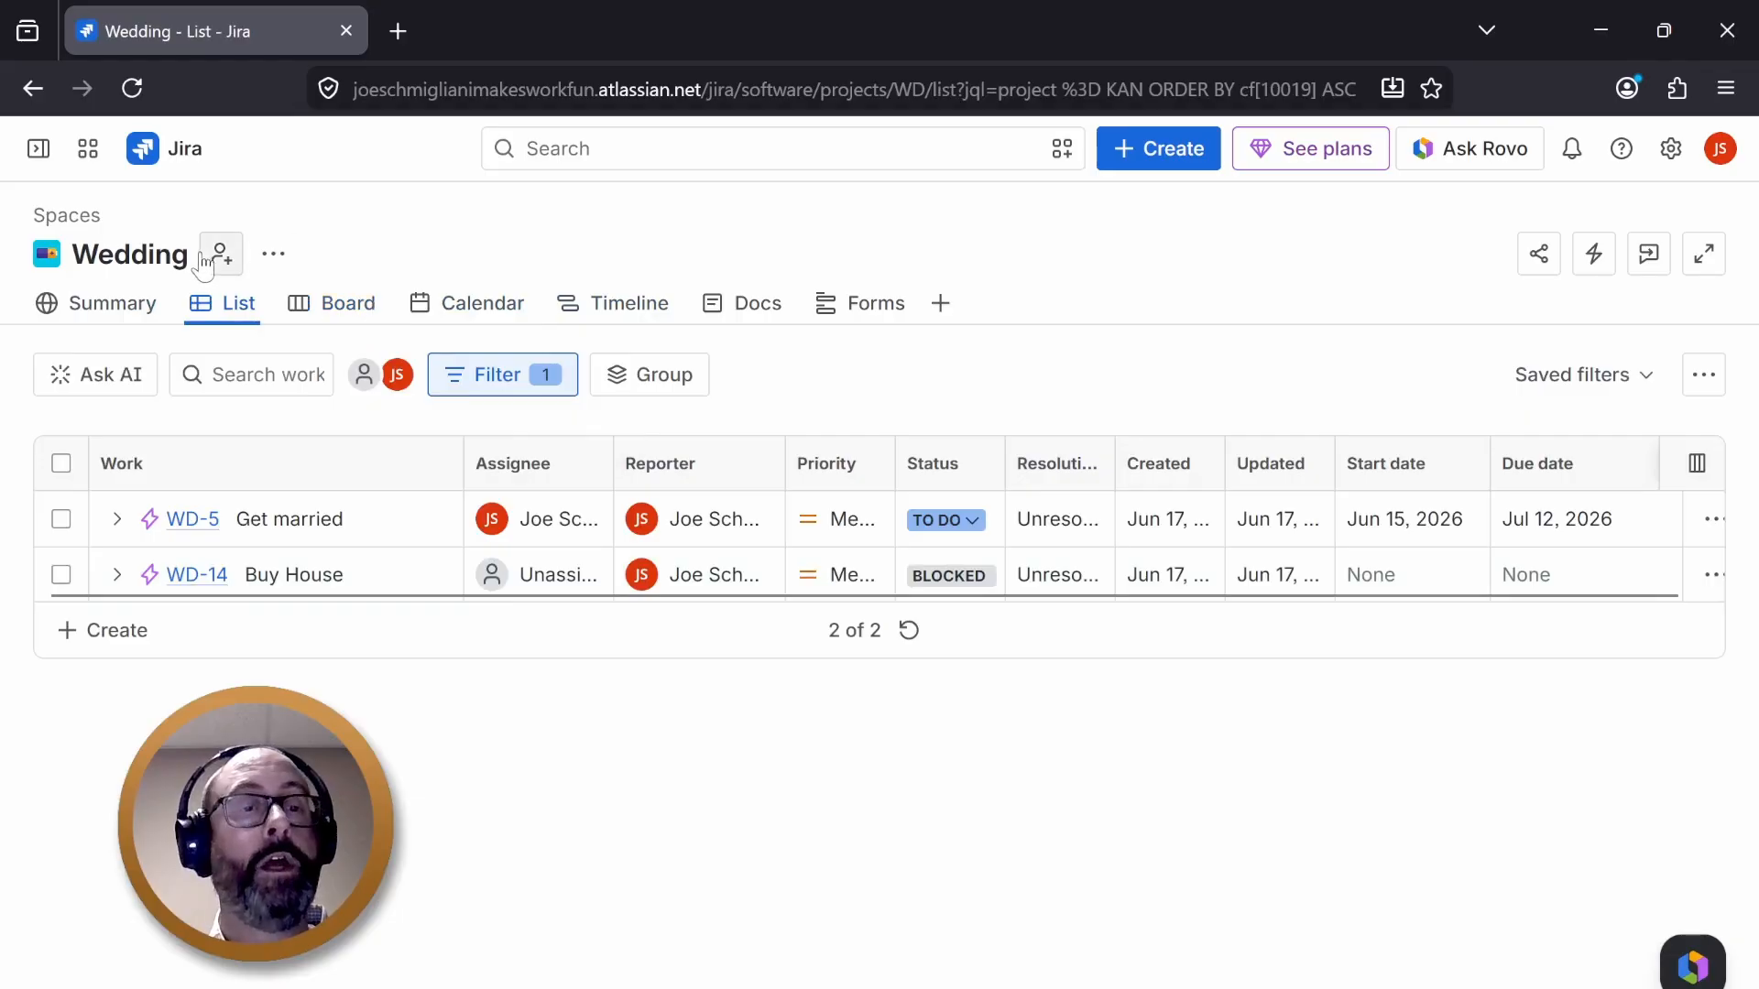
pyautogui.click(220, 256)
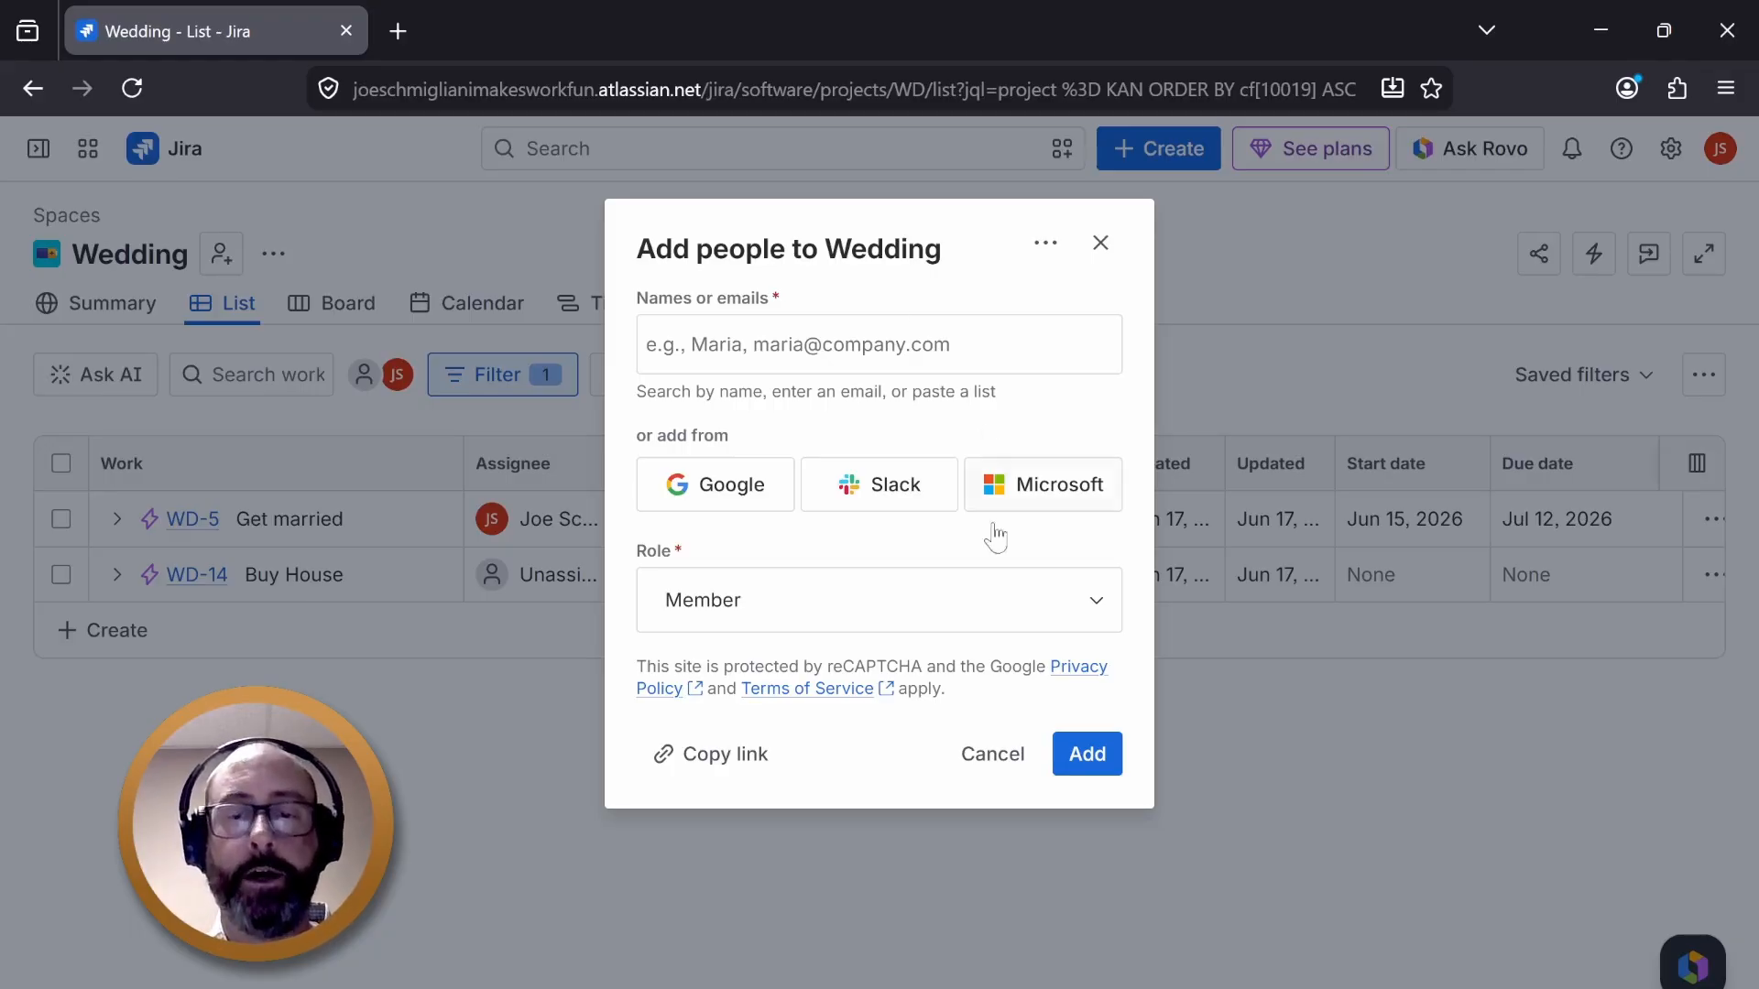
pyautogui.click(974, 764)
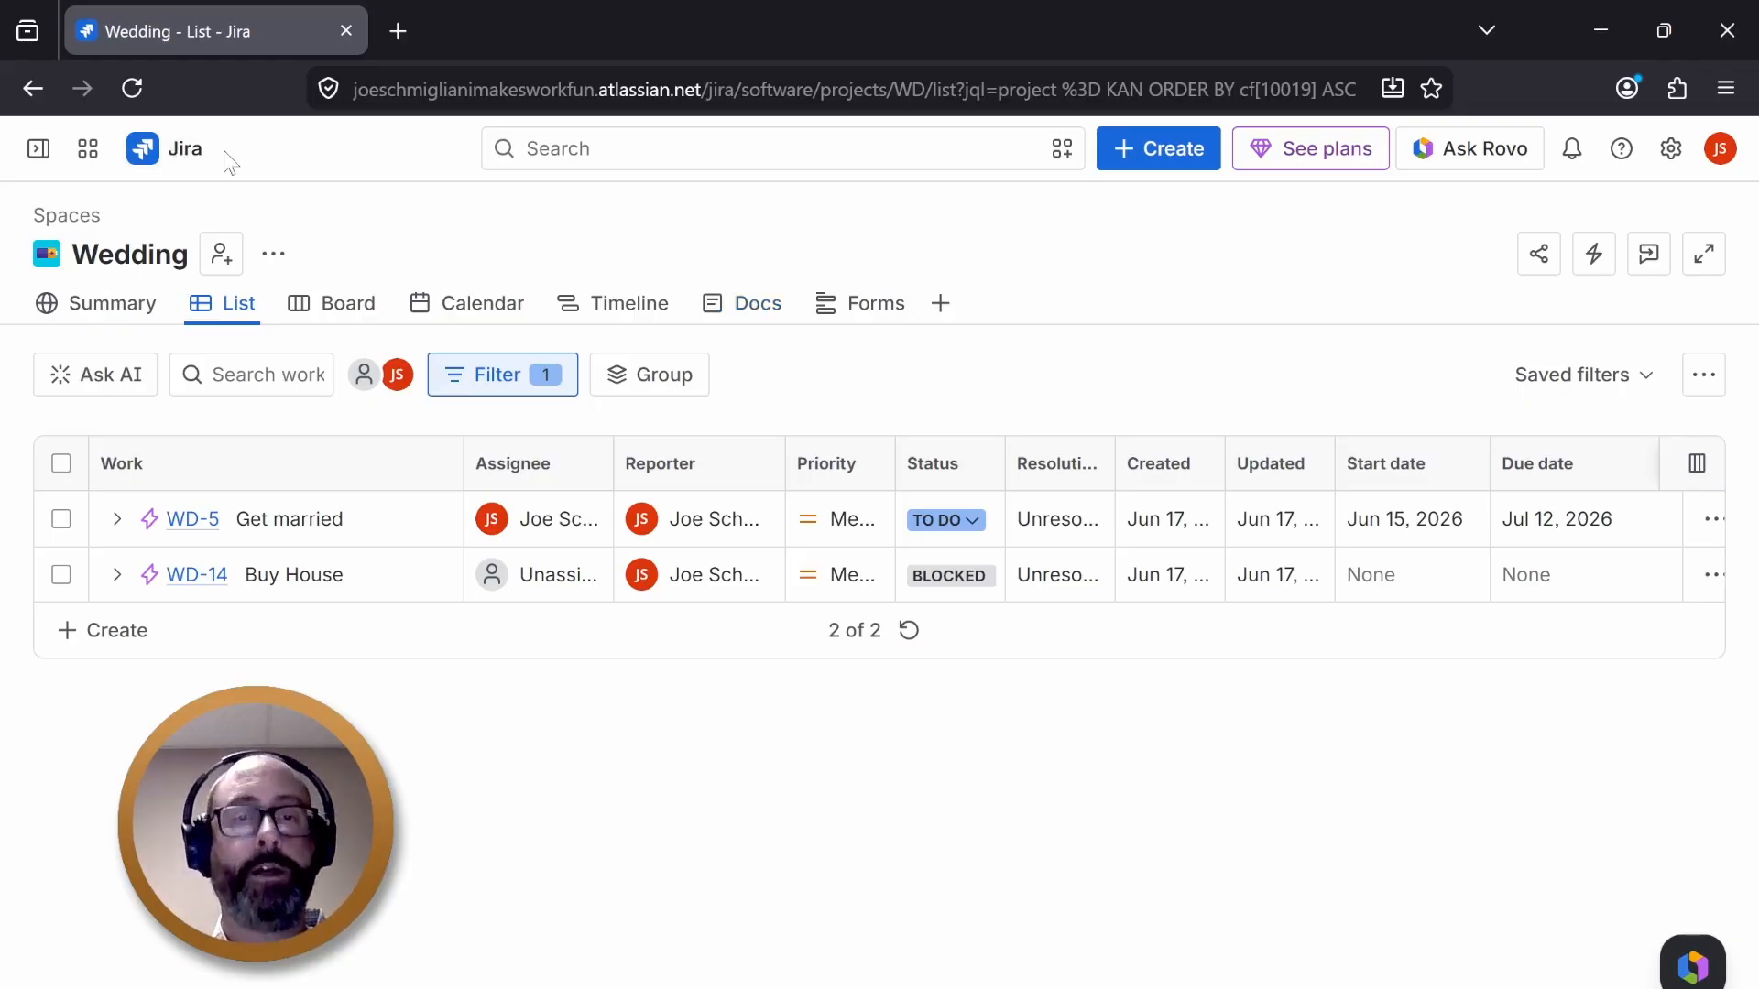
pyautogui.moveTo(595, 89); pyautogui.dragTo(702, 91)
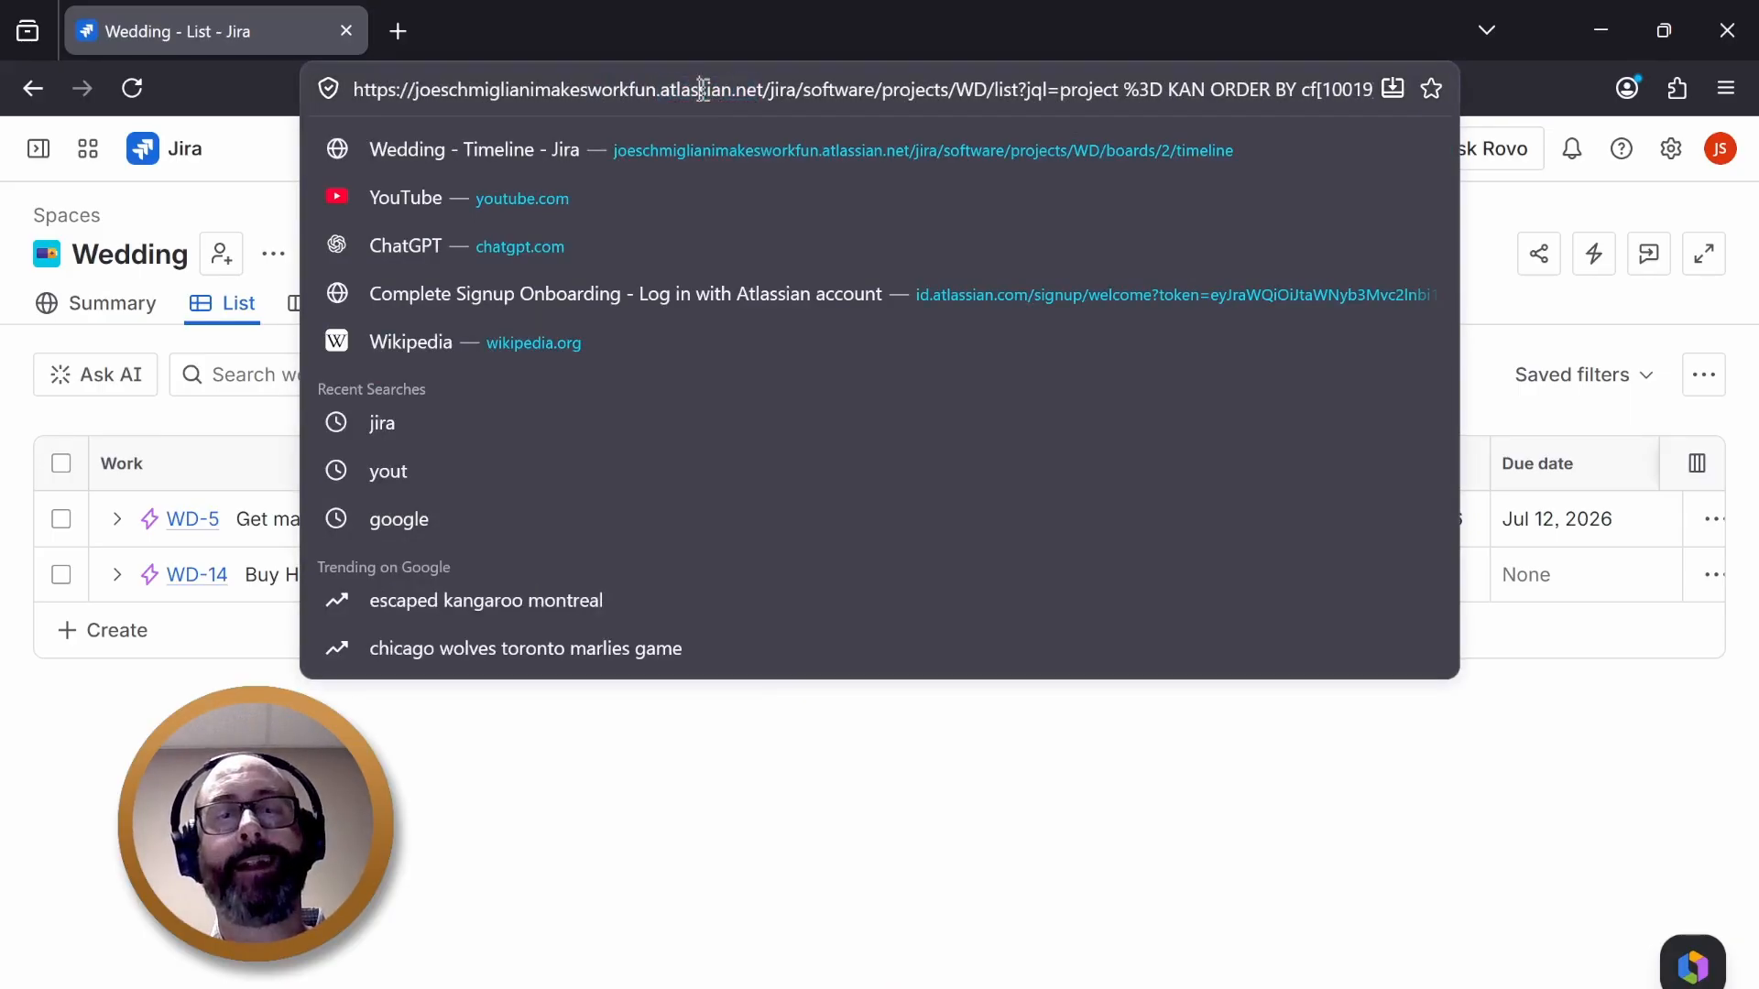
pyautogui.doubleClick(700, 88)
pyautogui.click(775, 873)
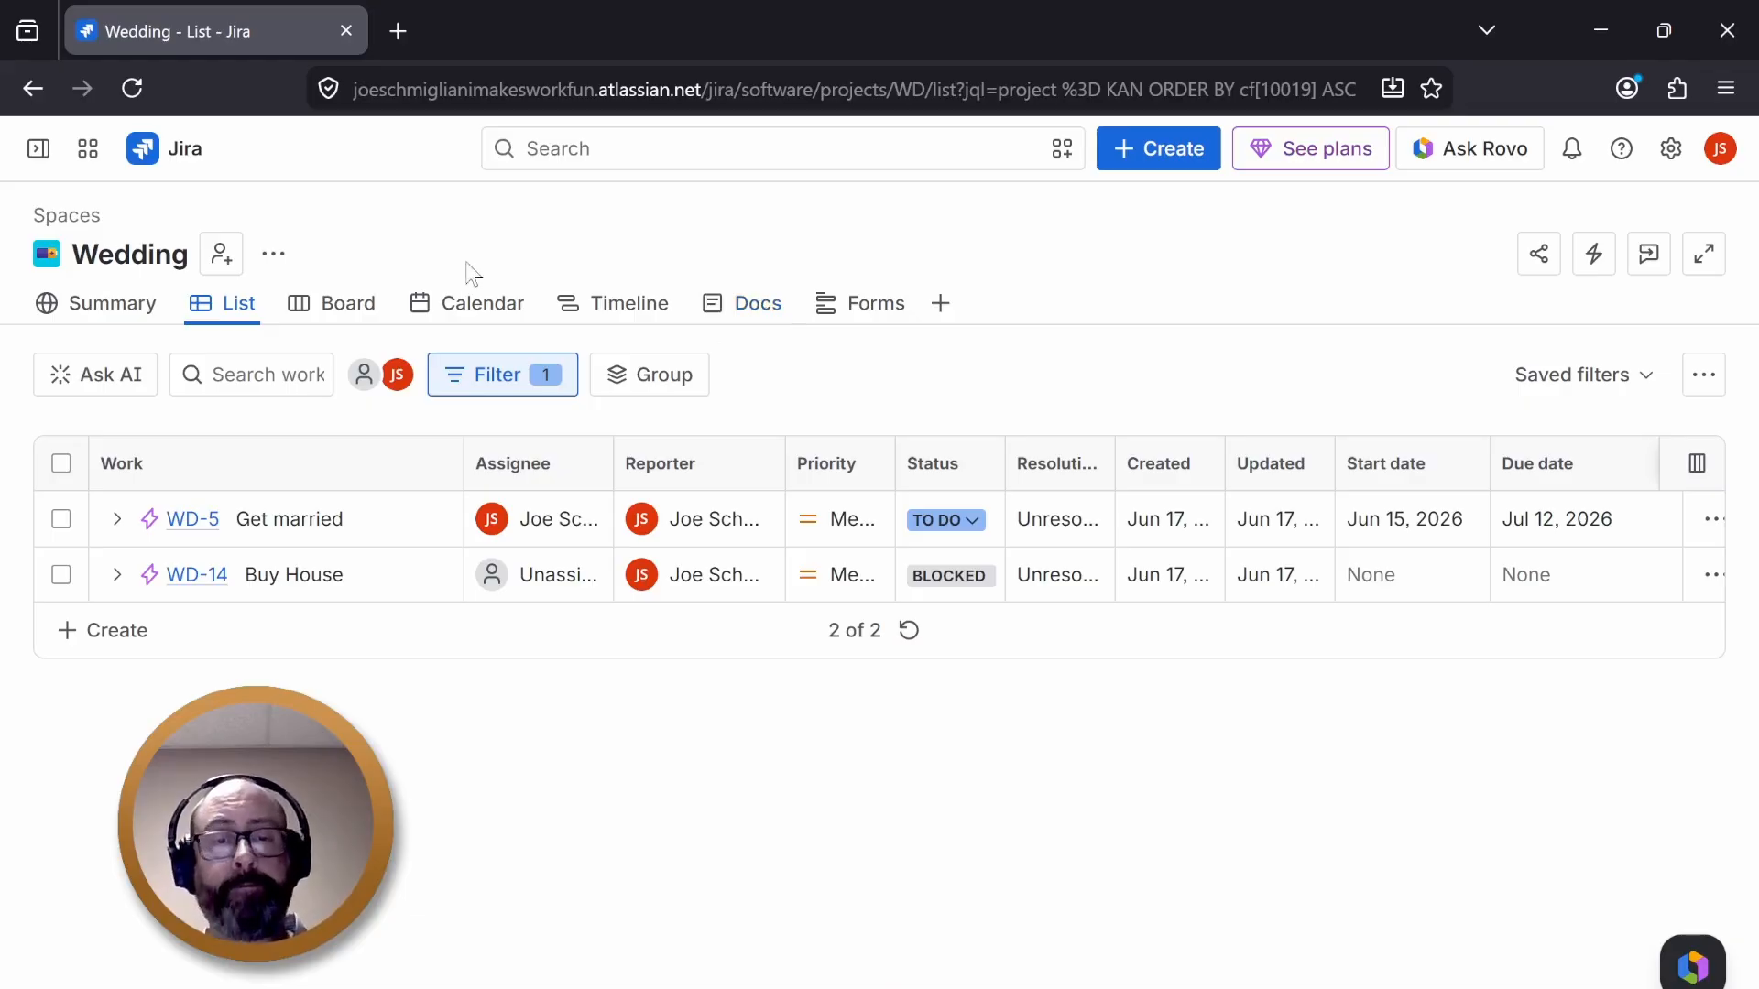
# - Open the space's Docs page and dismiss the Confluence content banner
pyautogui.click(766, 314)
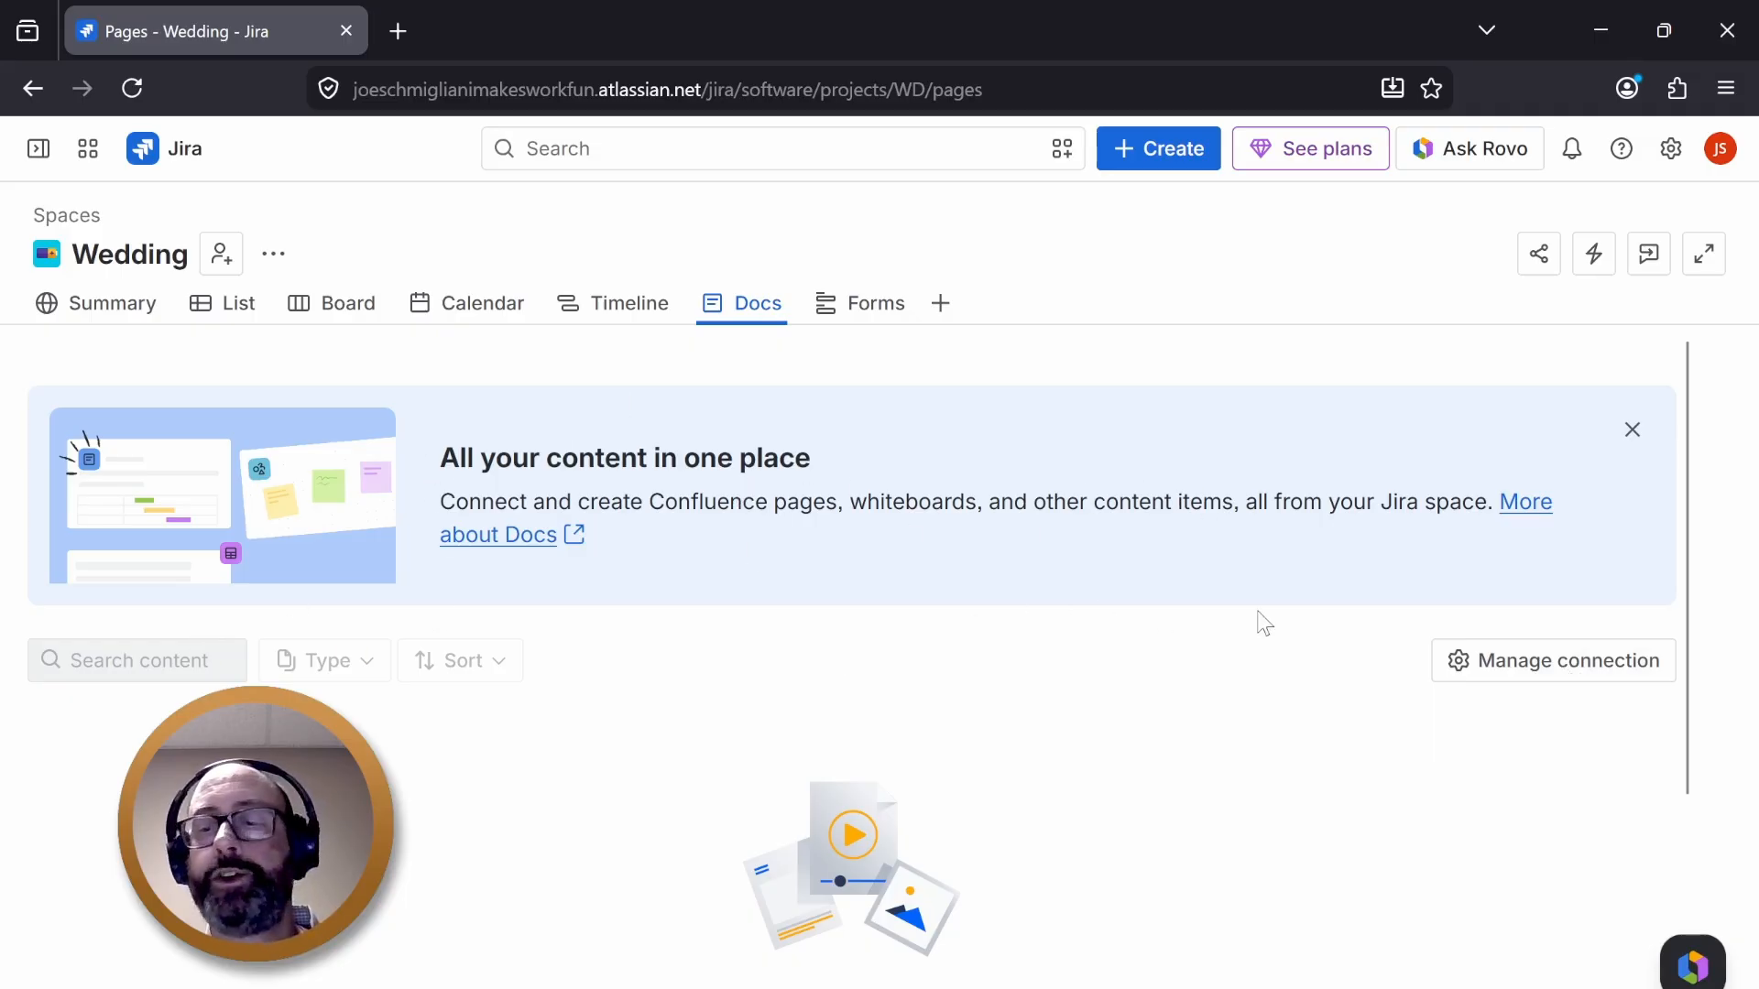
pyautogui.scroll(-3, 999, 761)
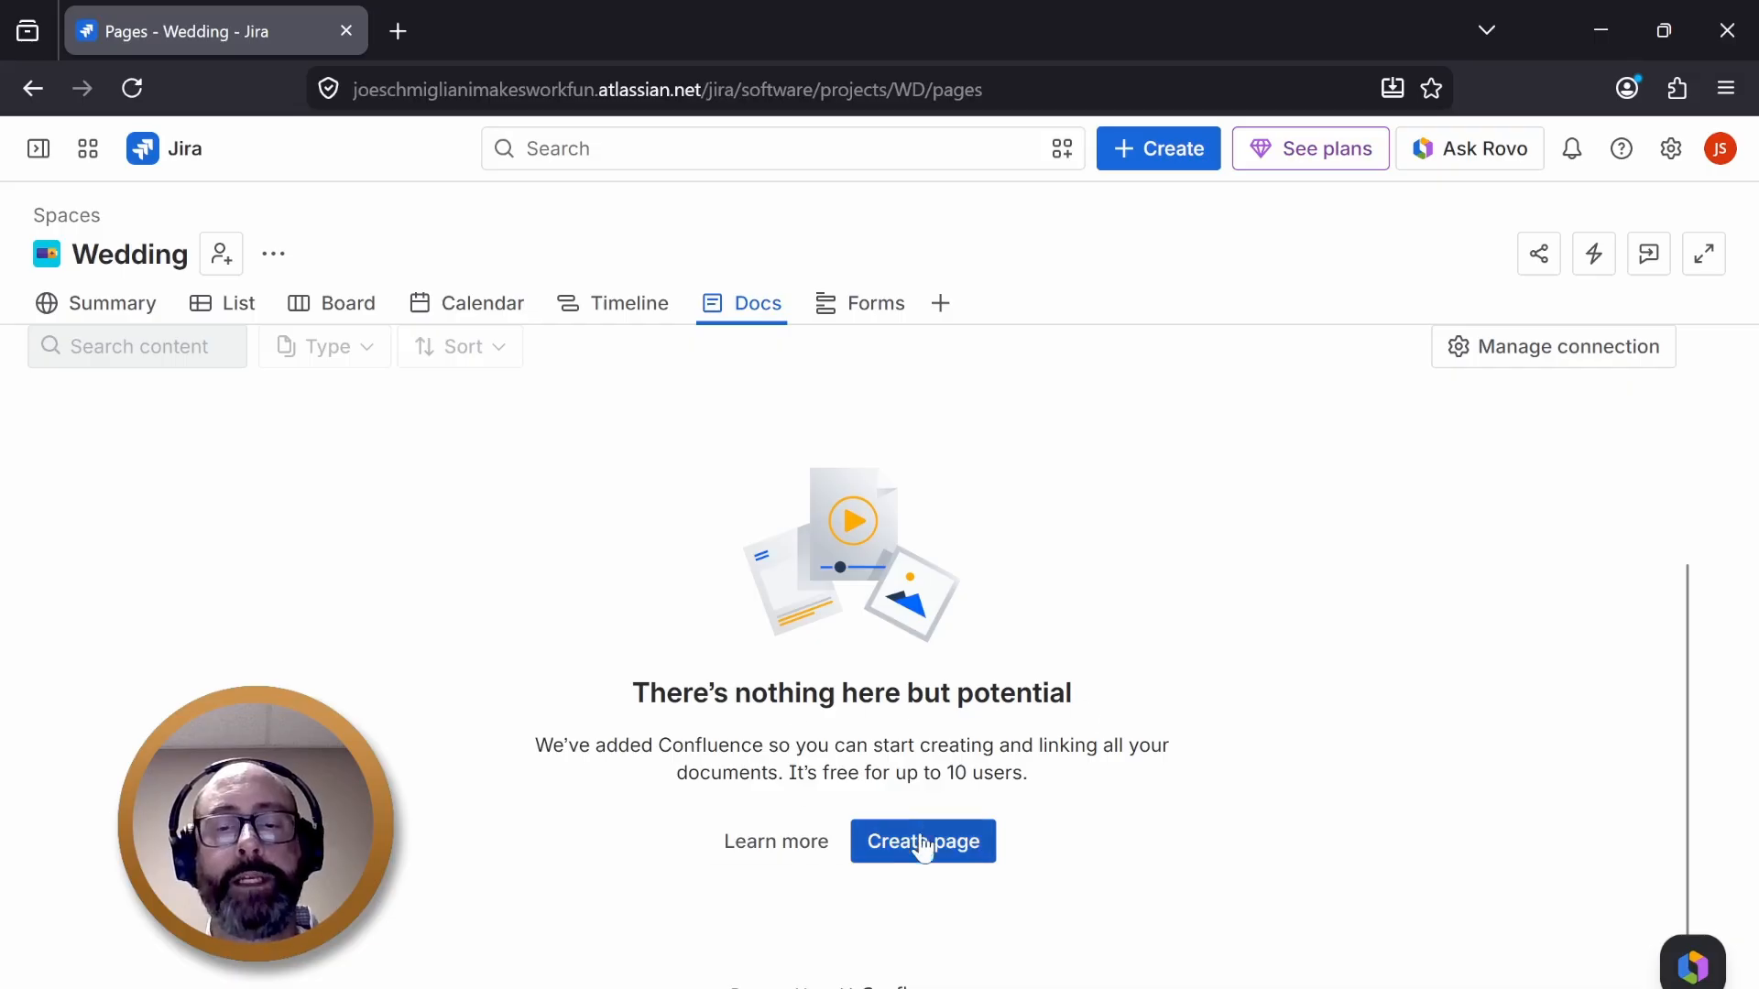
pyautogui.scroll(1, 1156, 682)
pyautogui.scroll(3, 1156, 694)
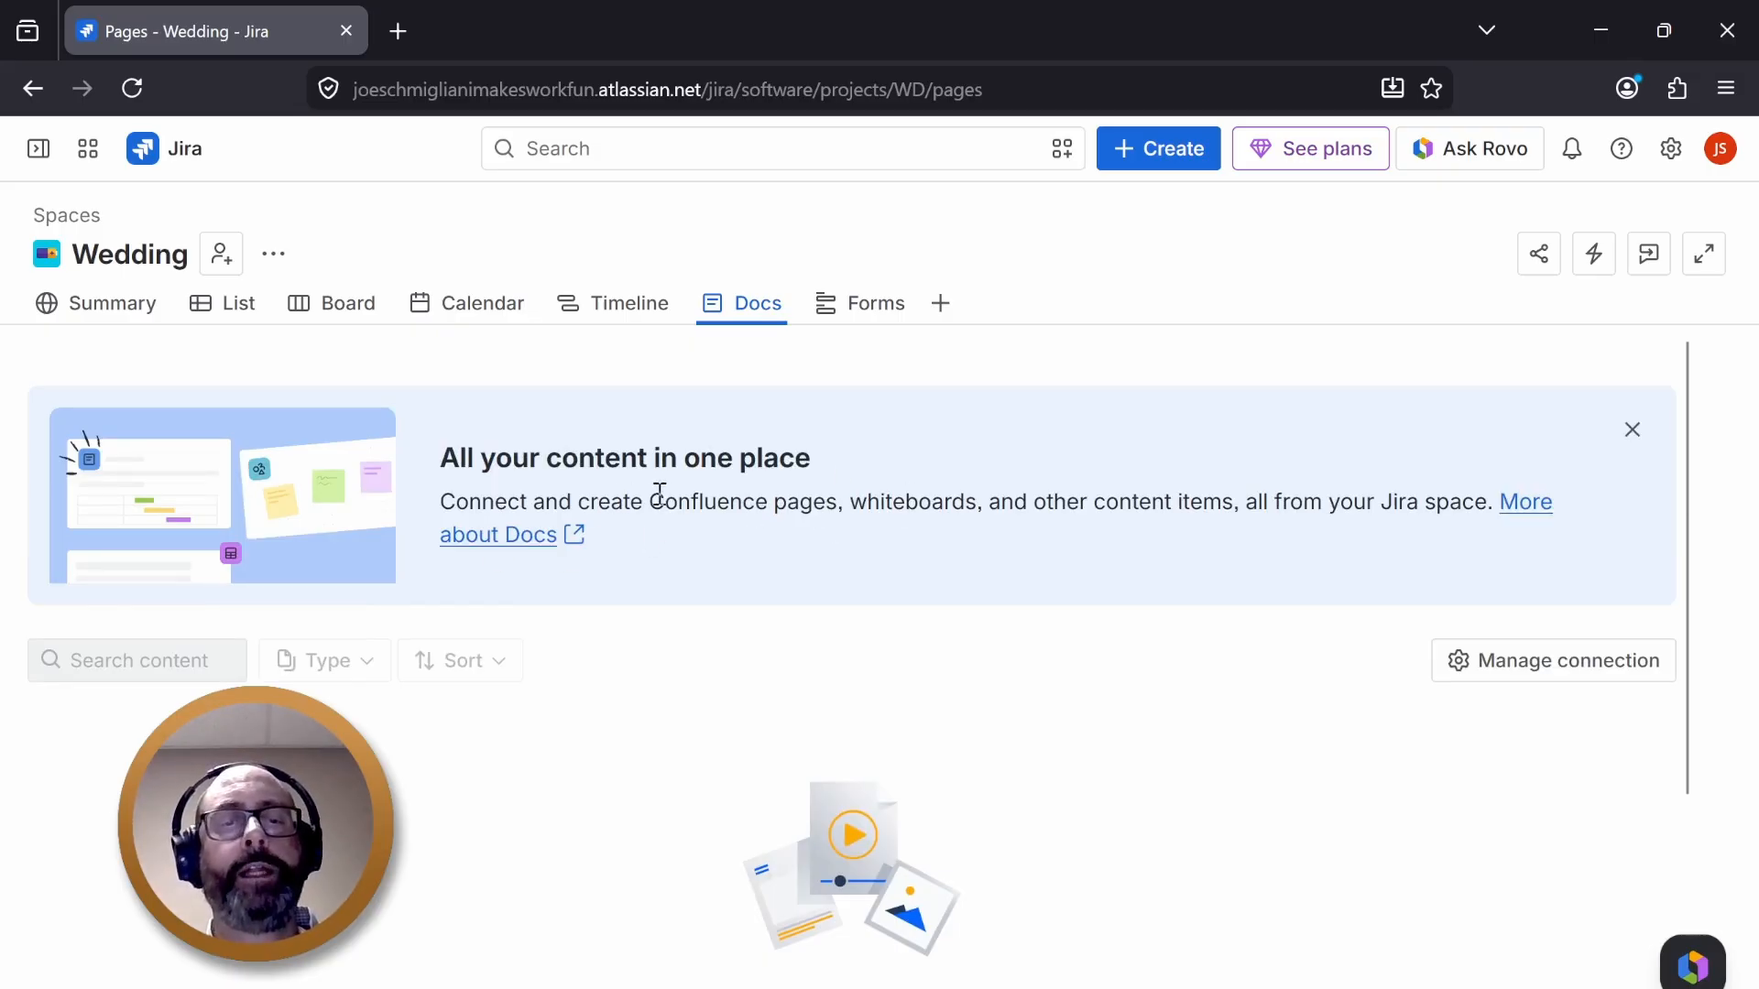
pyautogui.moveTo(642, 502); pyautogui.dragTo(765, 502)
pyautogui.click(805, 506)
pyautogui.doubleClick(879, 505)
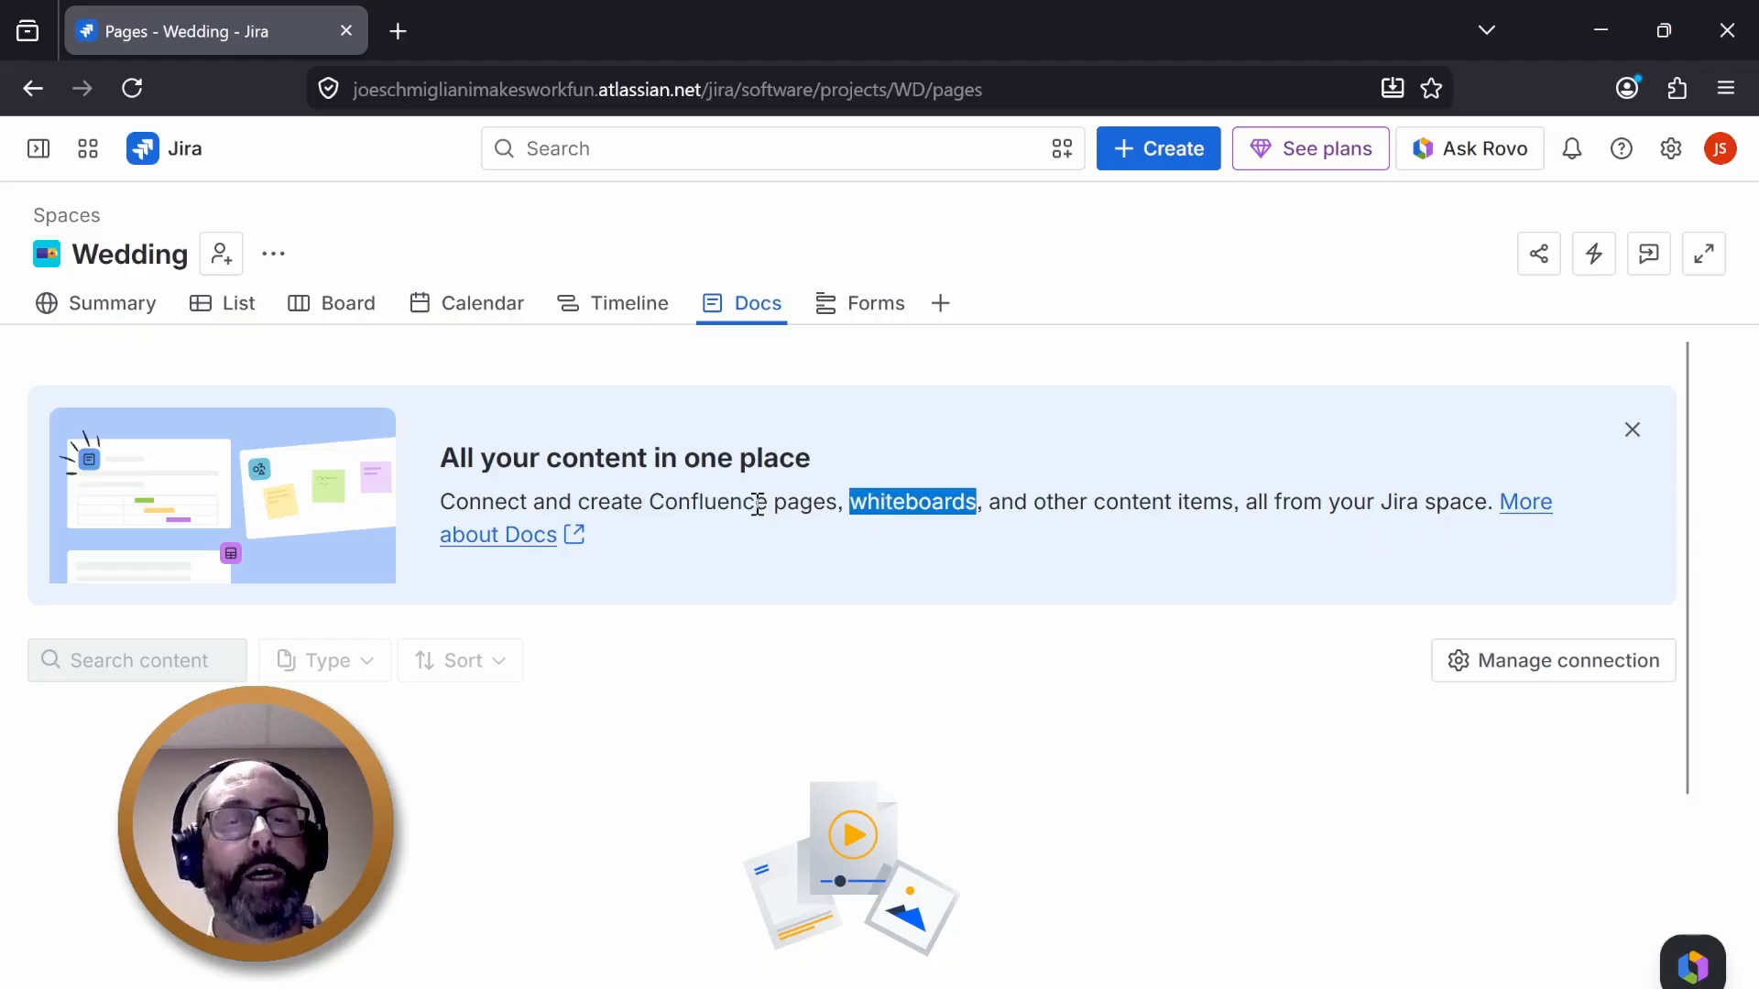
pyautogui.click(932, 535)
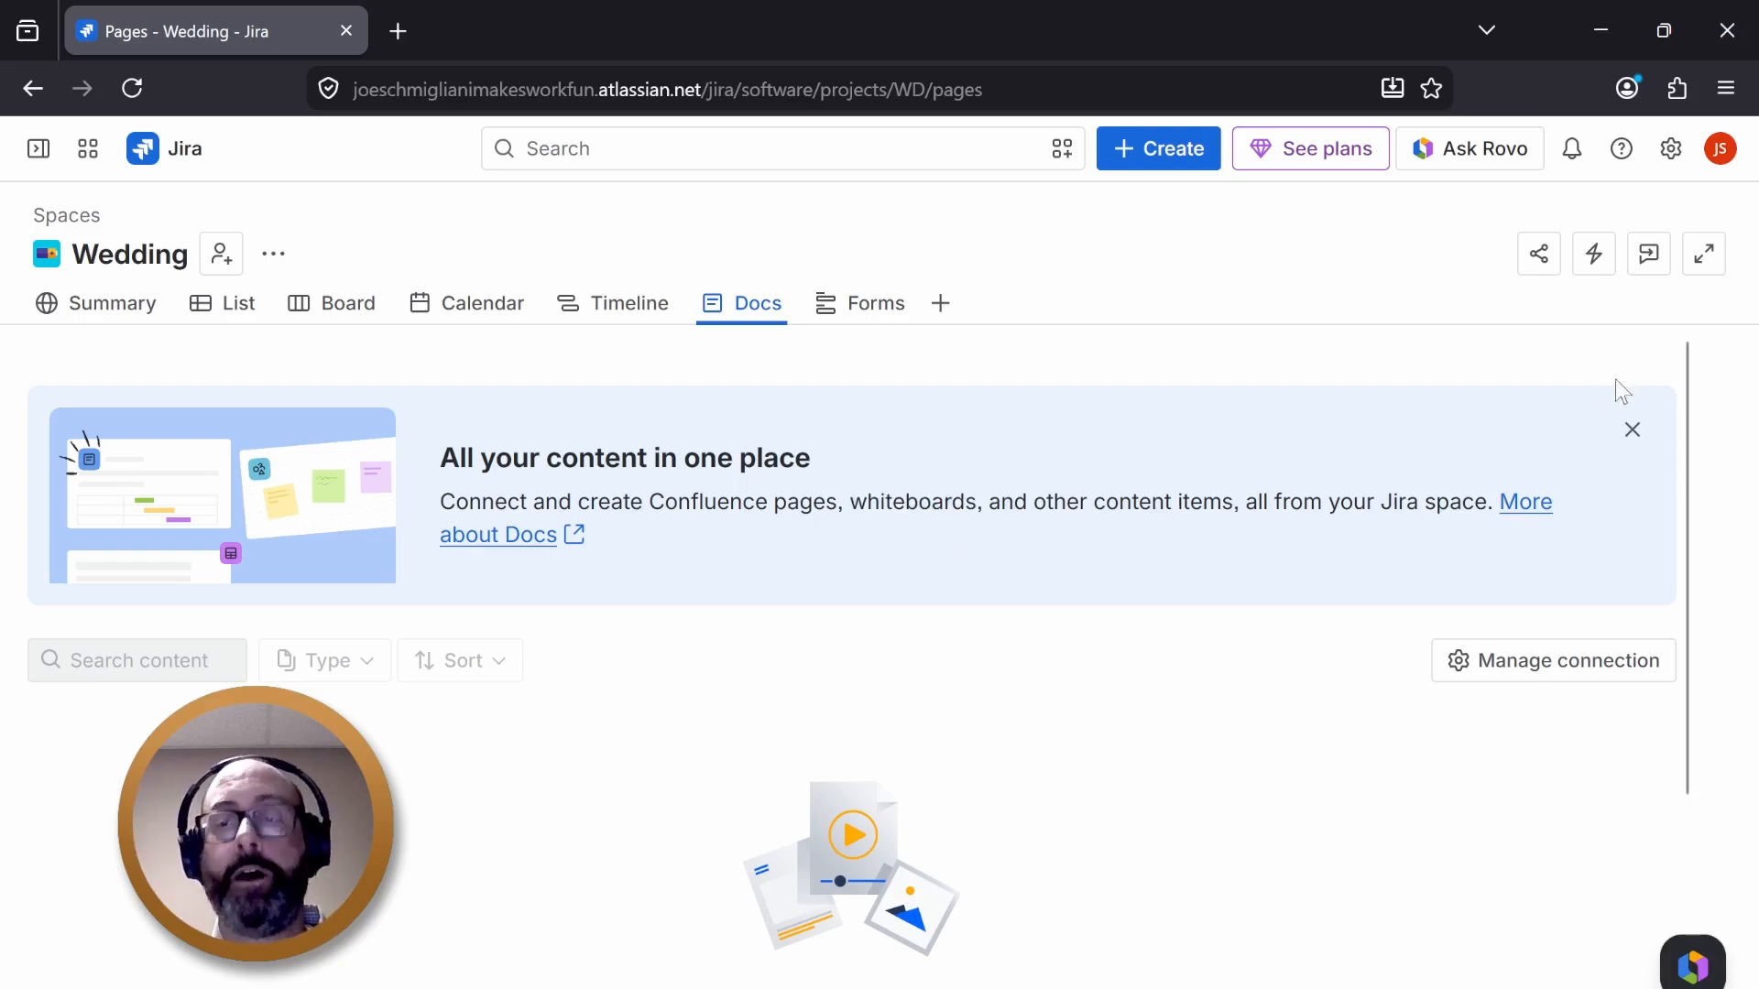
pyautogui.click(1634, 434)
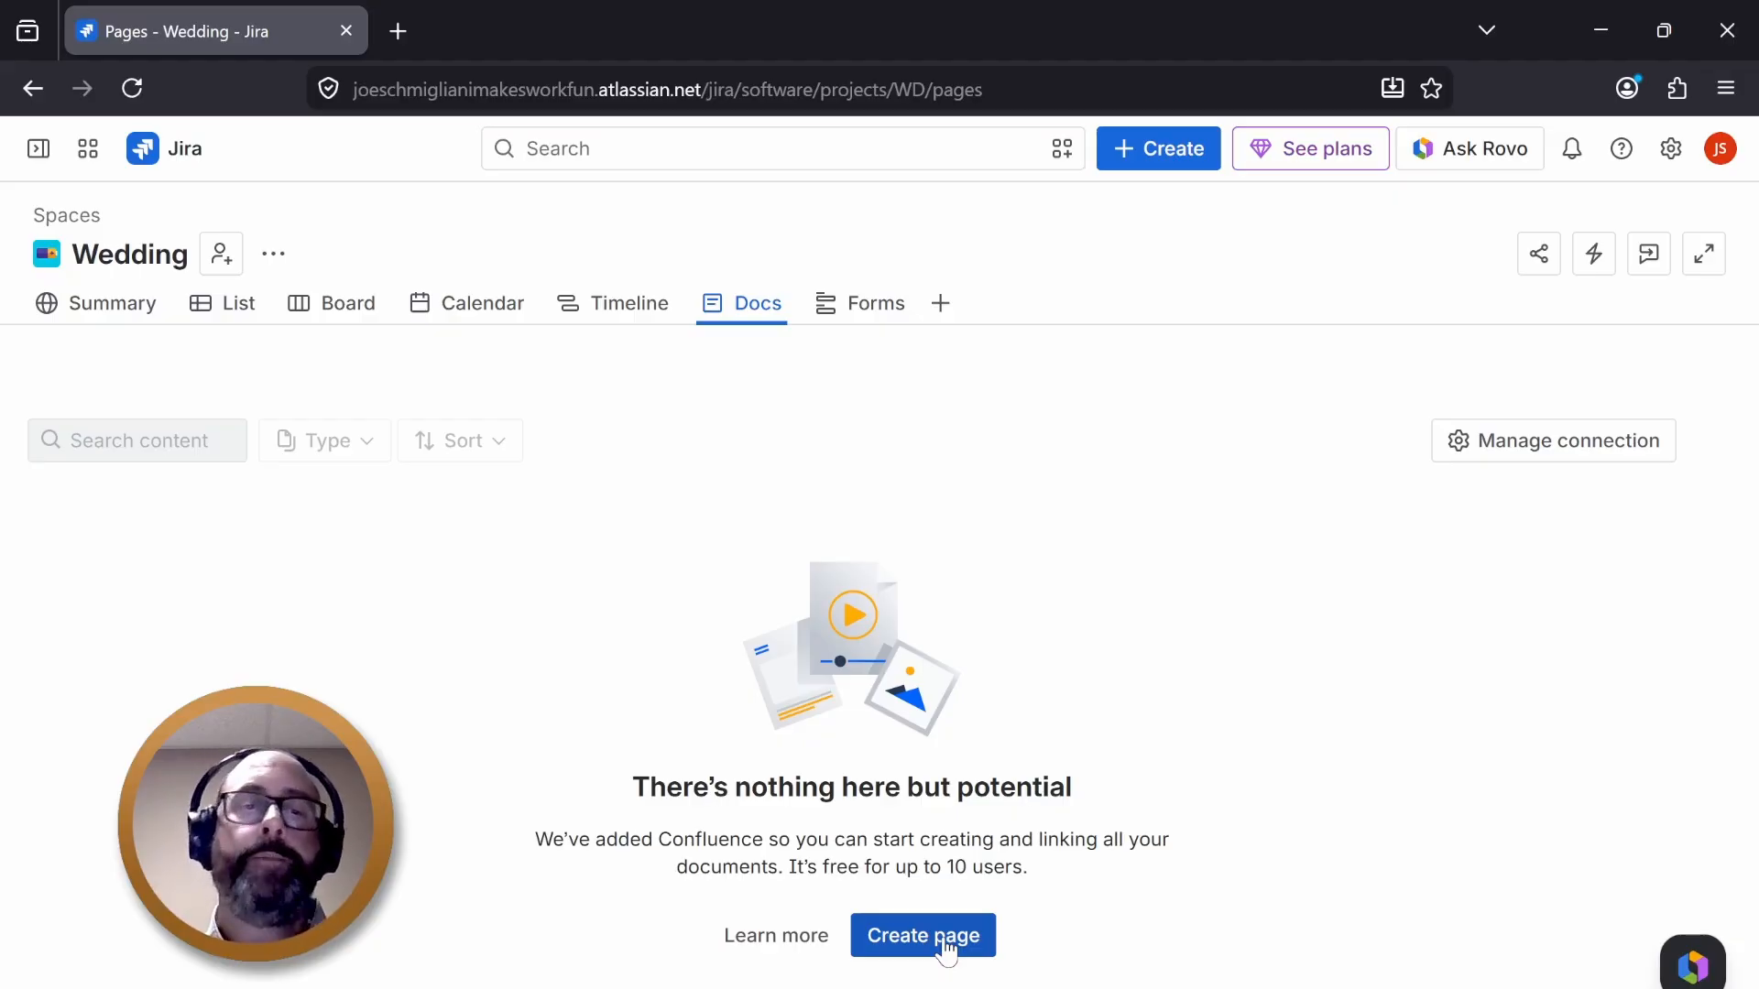
# - Expand the Get married epic in the list view and return to the Docs page
pyautogui.click(234, 306)
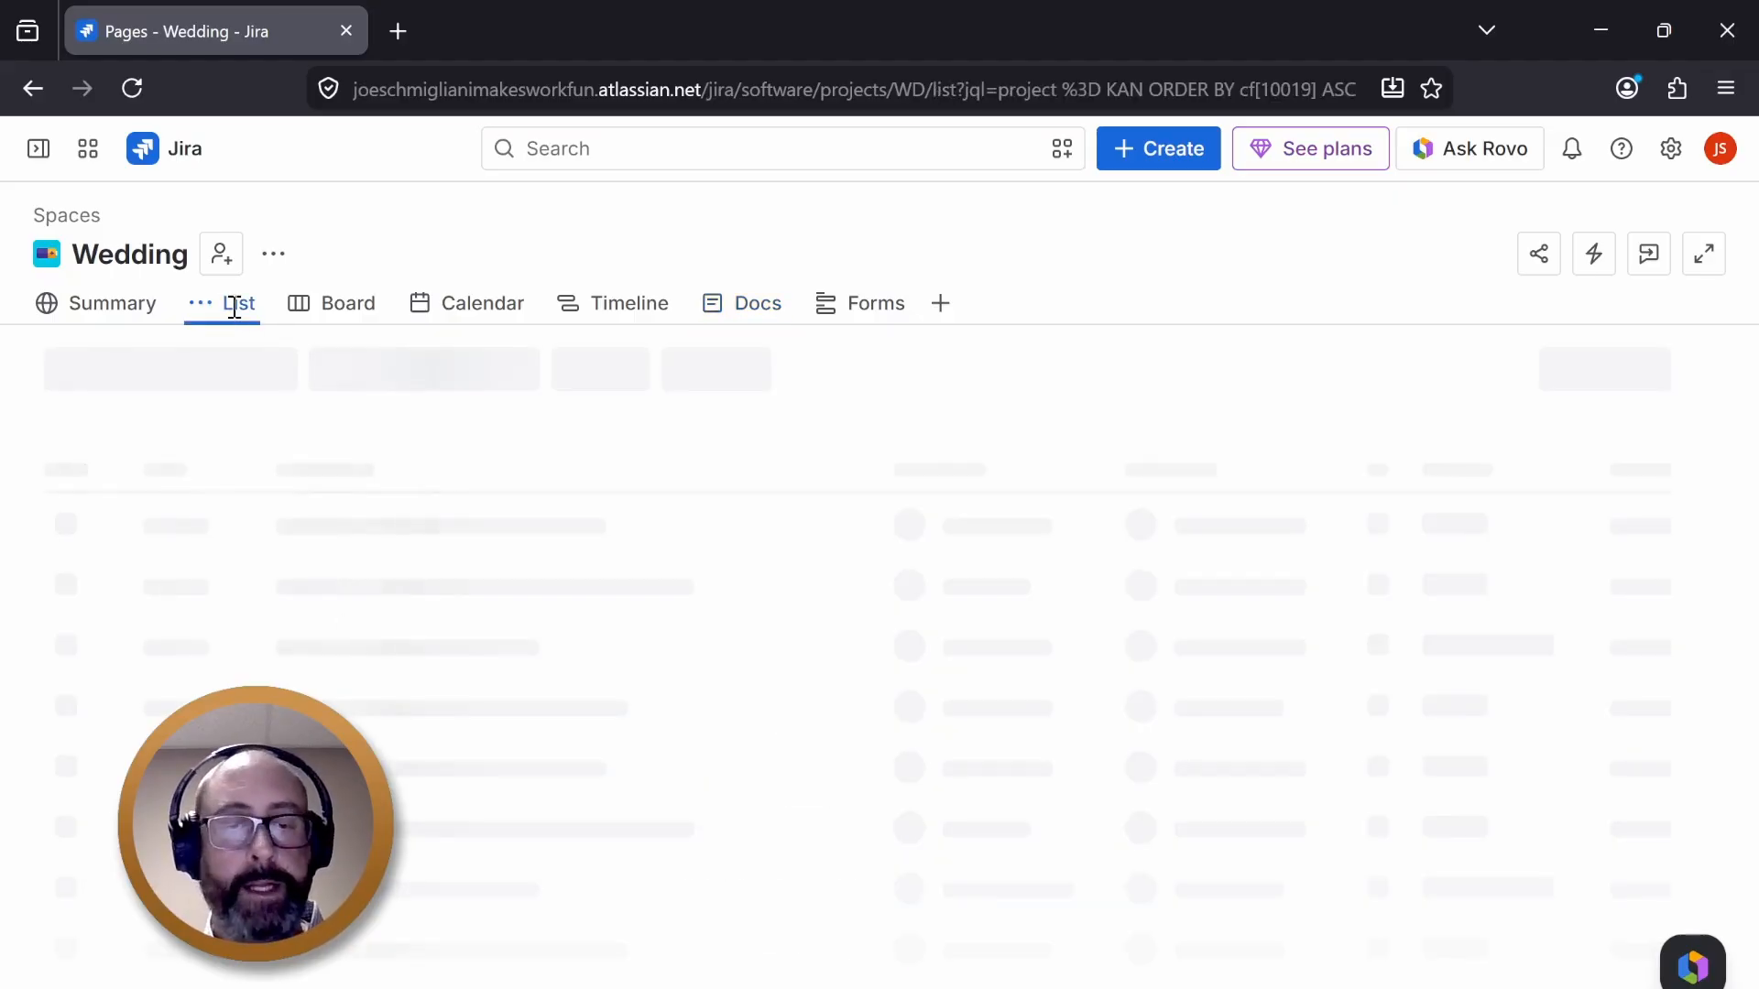
pyautogui.click(116, 518)
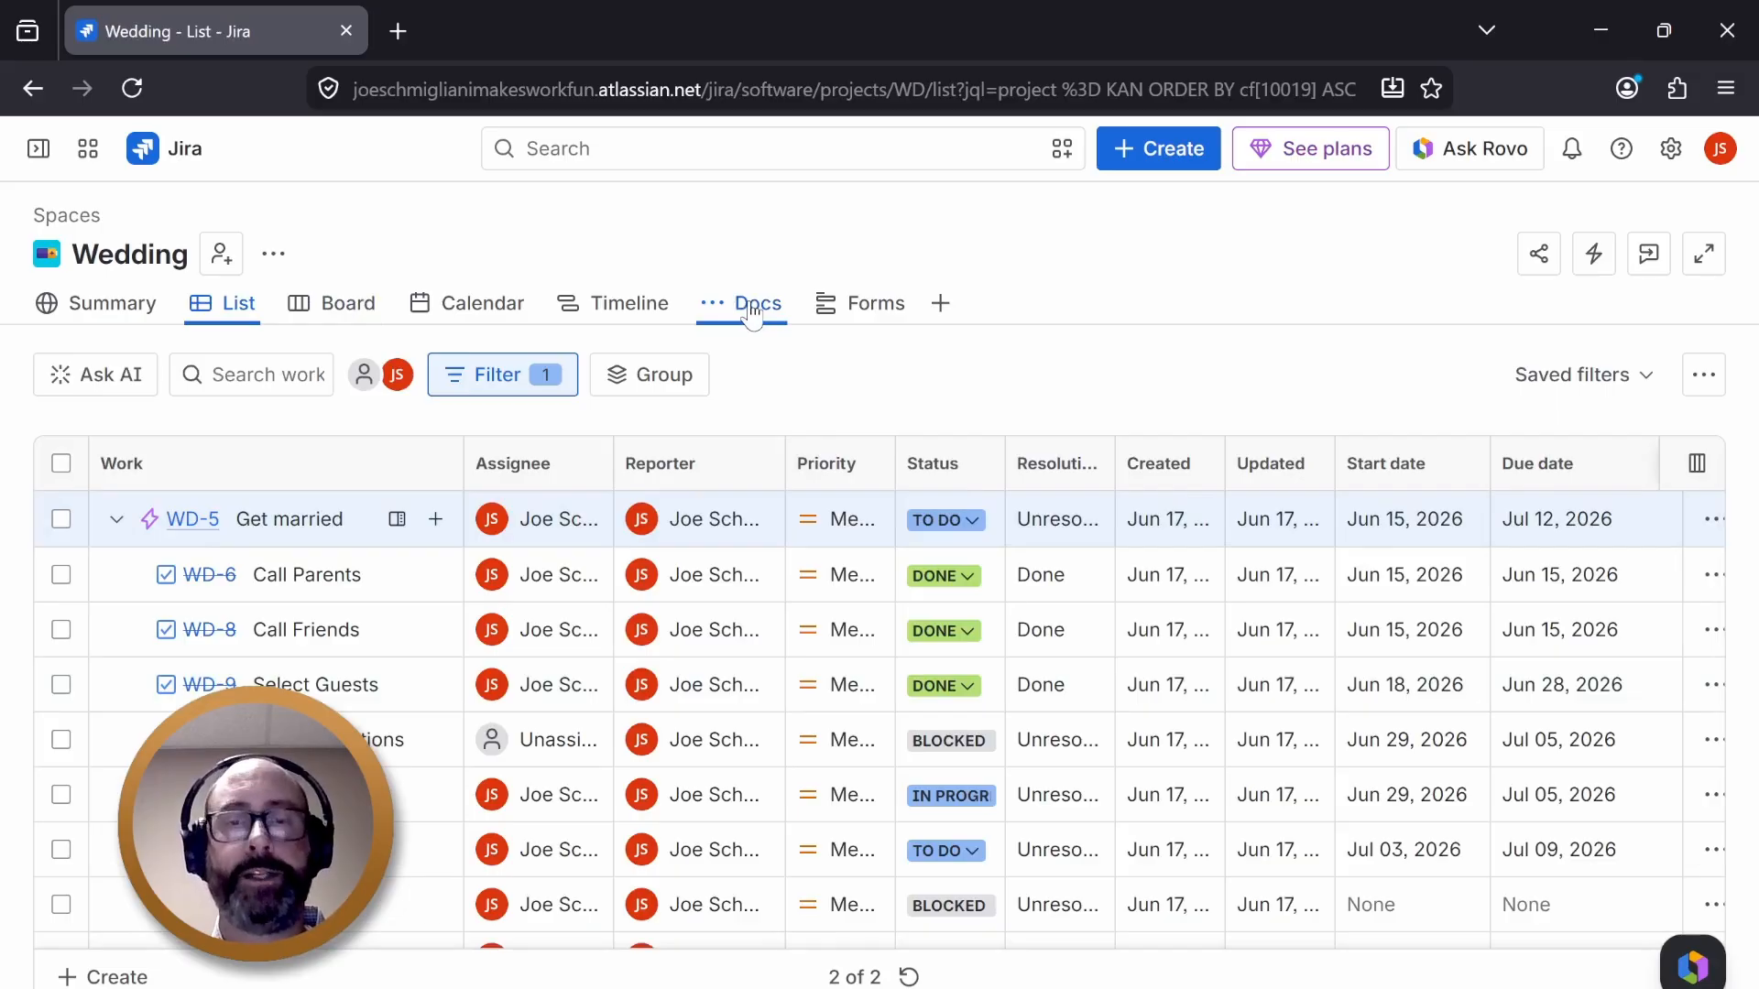
pyautogui.click(751, 308)
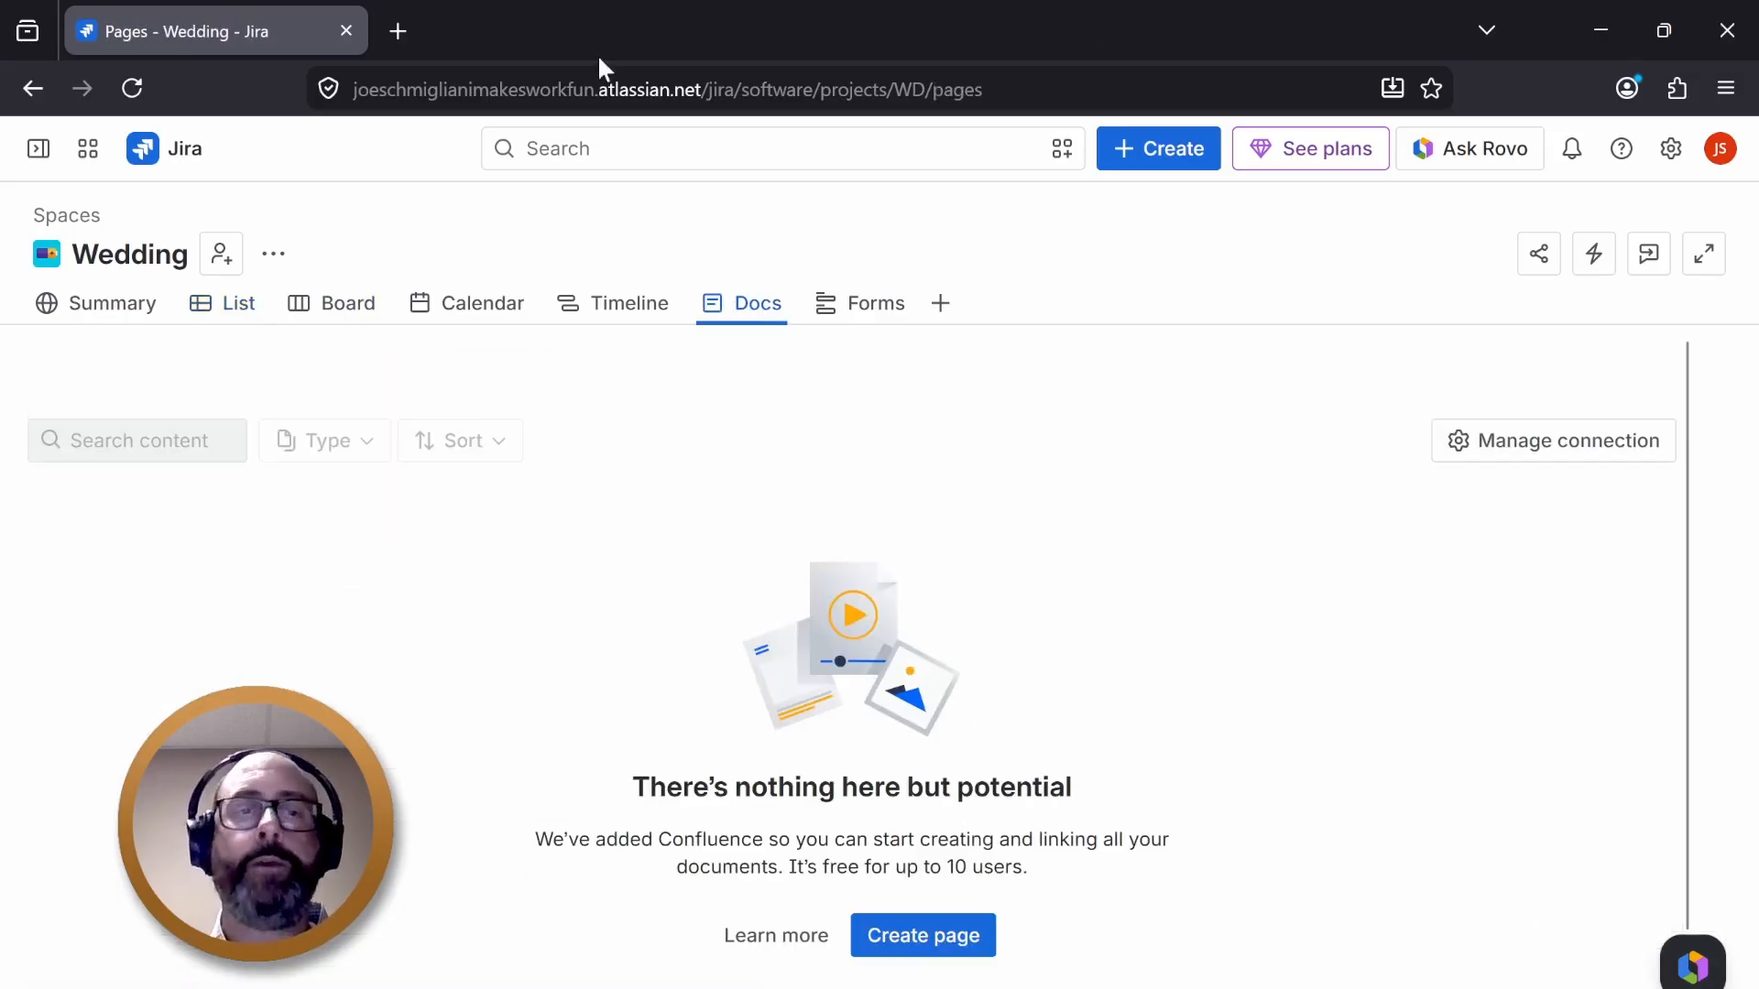
# - Open amazon.com in a new browser tab and close the website-choice dialog
pyautogui.click(407, 40)
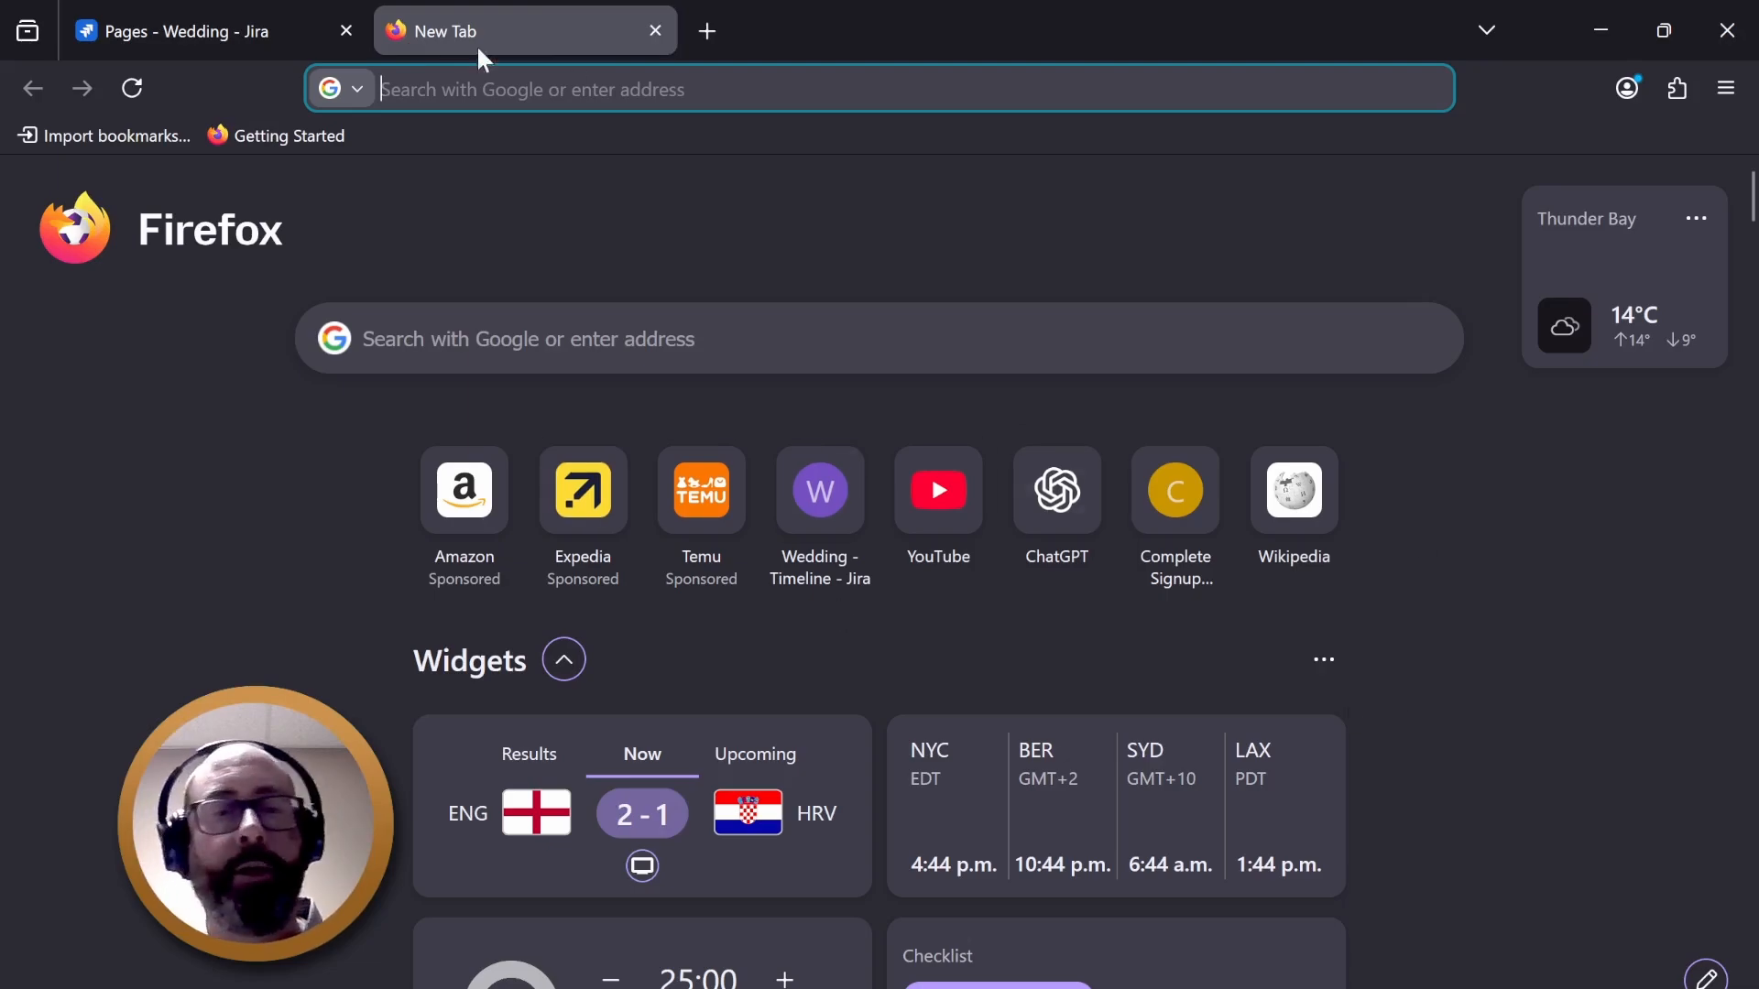
pyautogui.write('a')
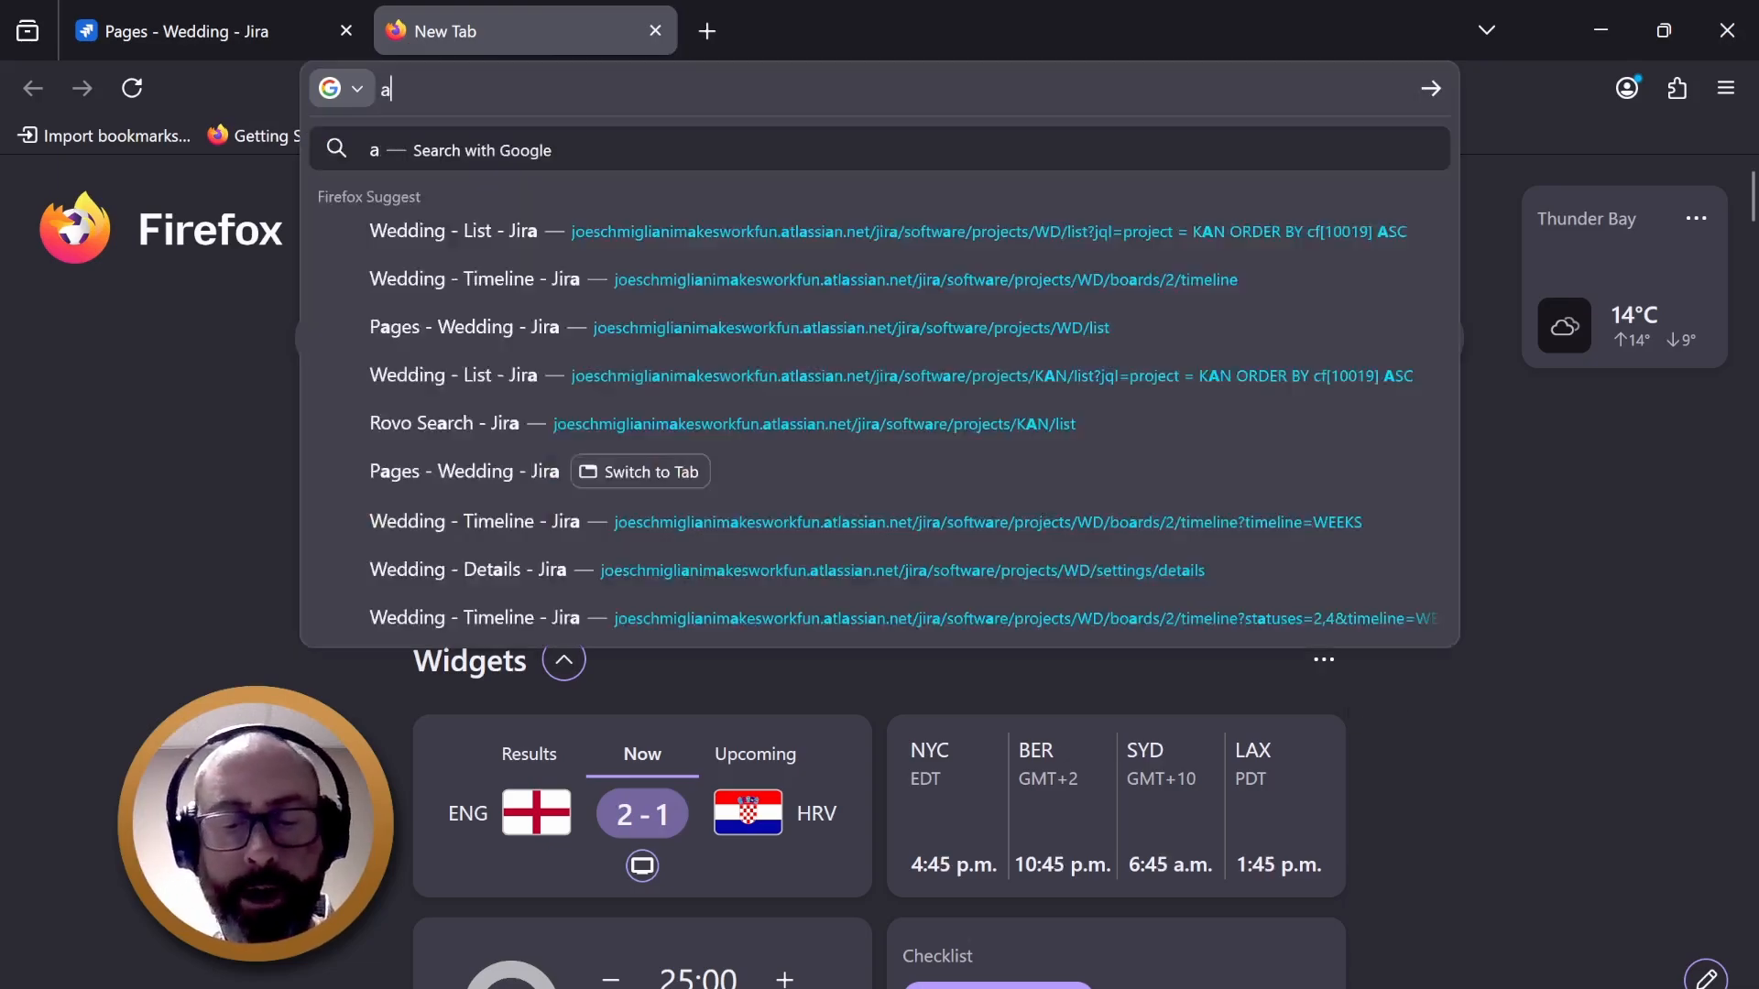
pyautogui.write('mazon.com')
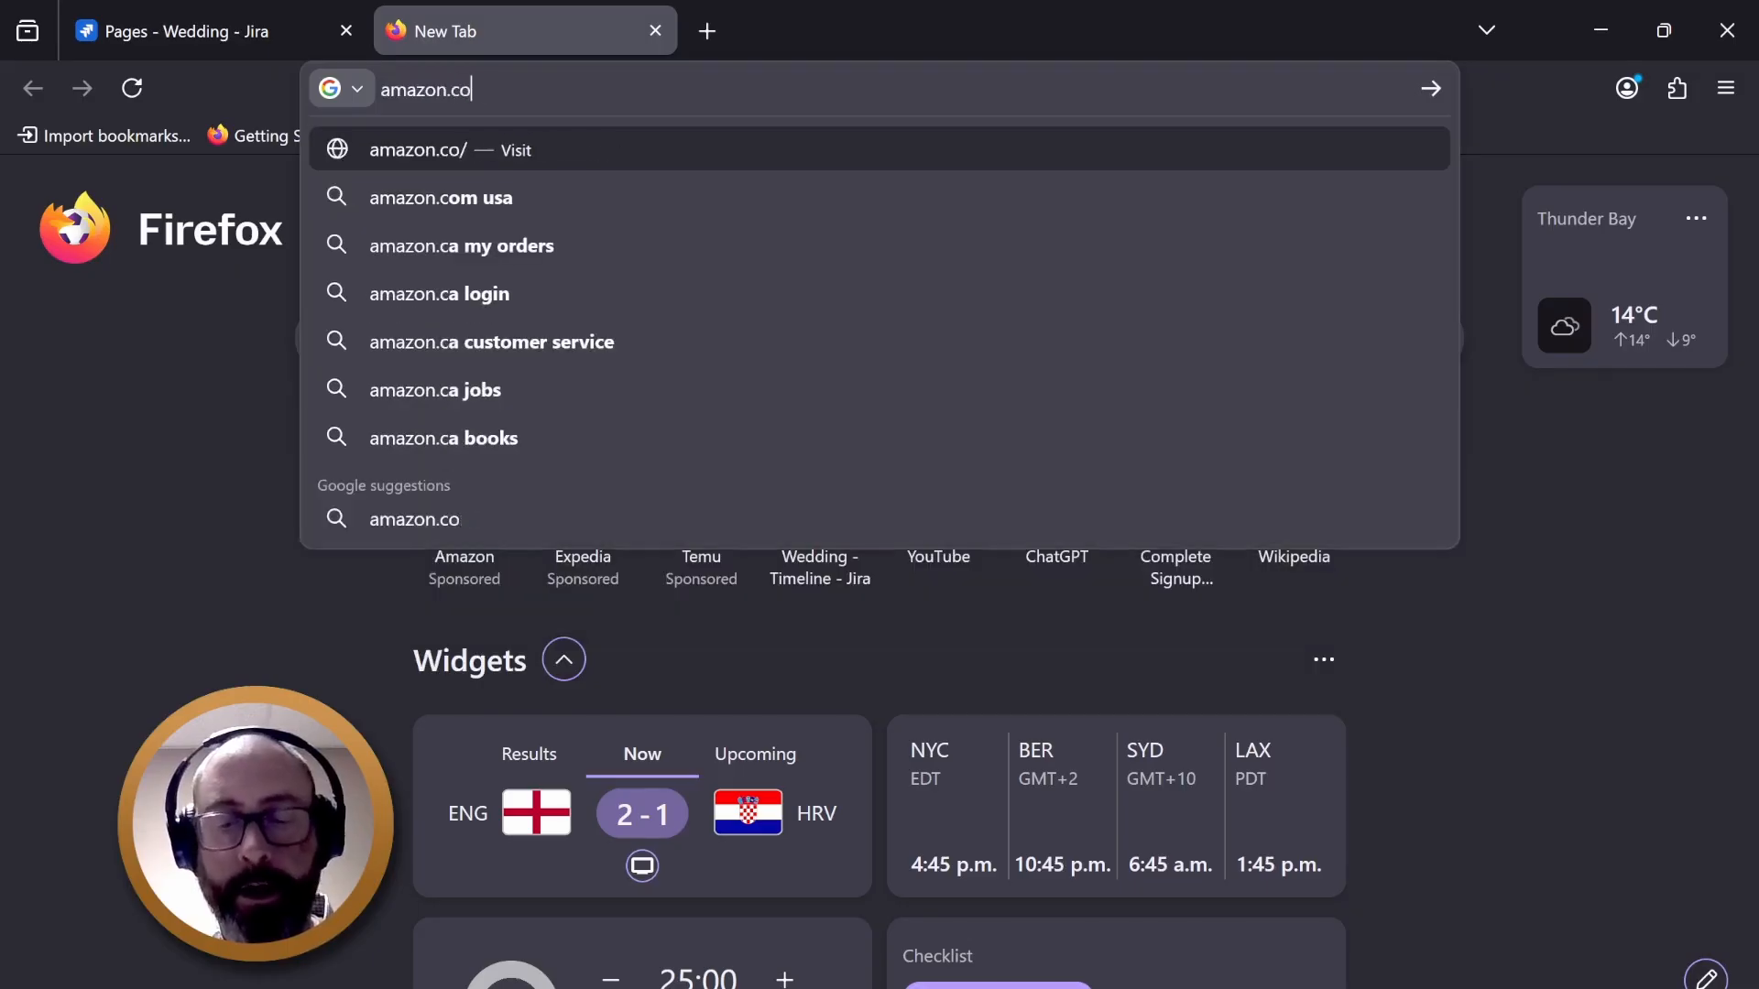
pyautogui.press('Return')
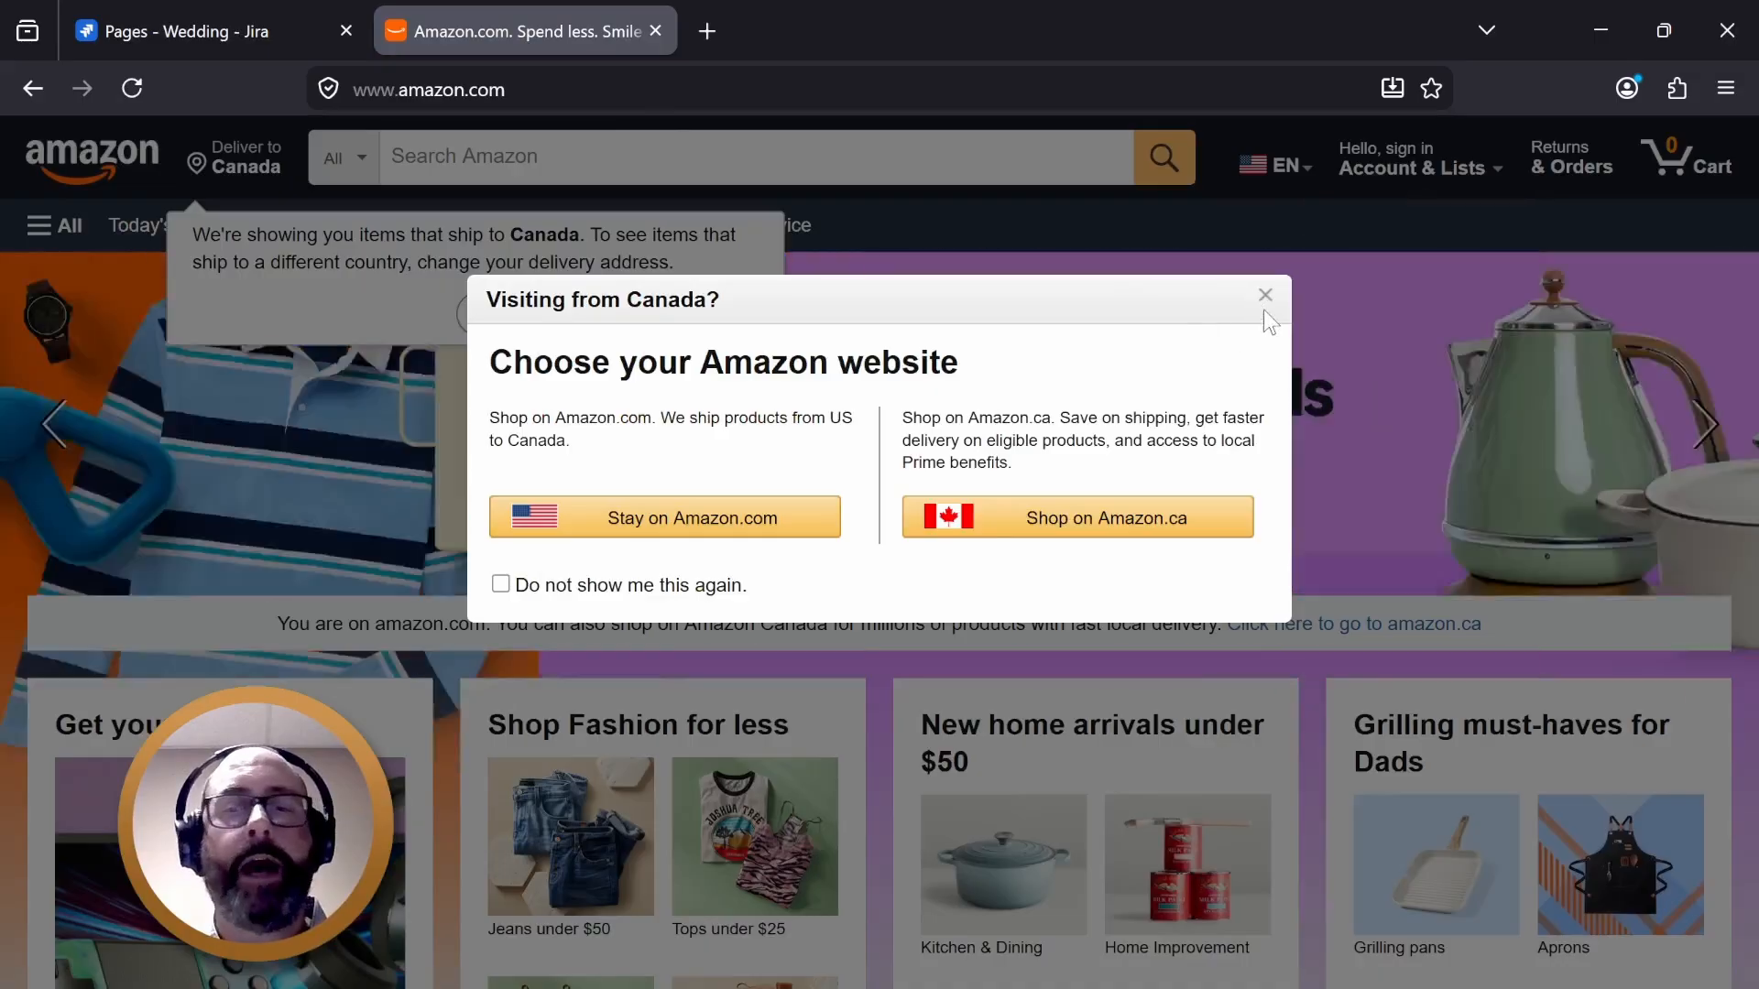
pyautogui.click(1266, 296)
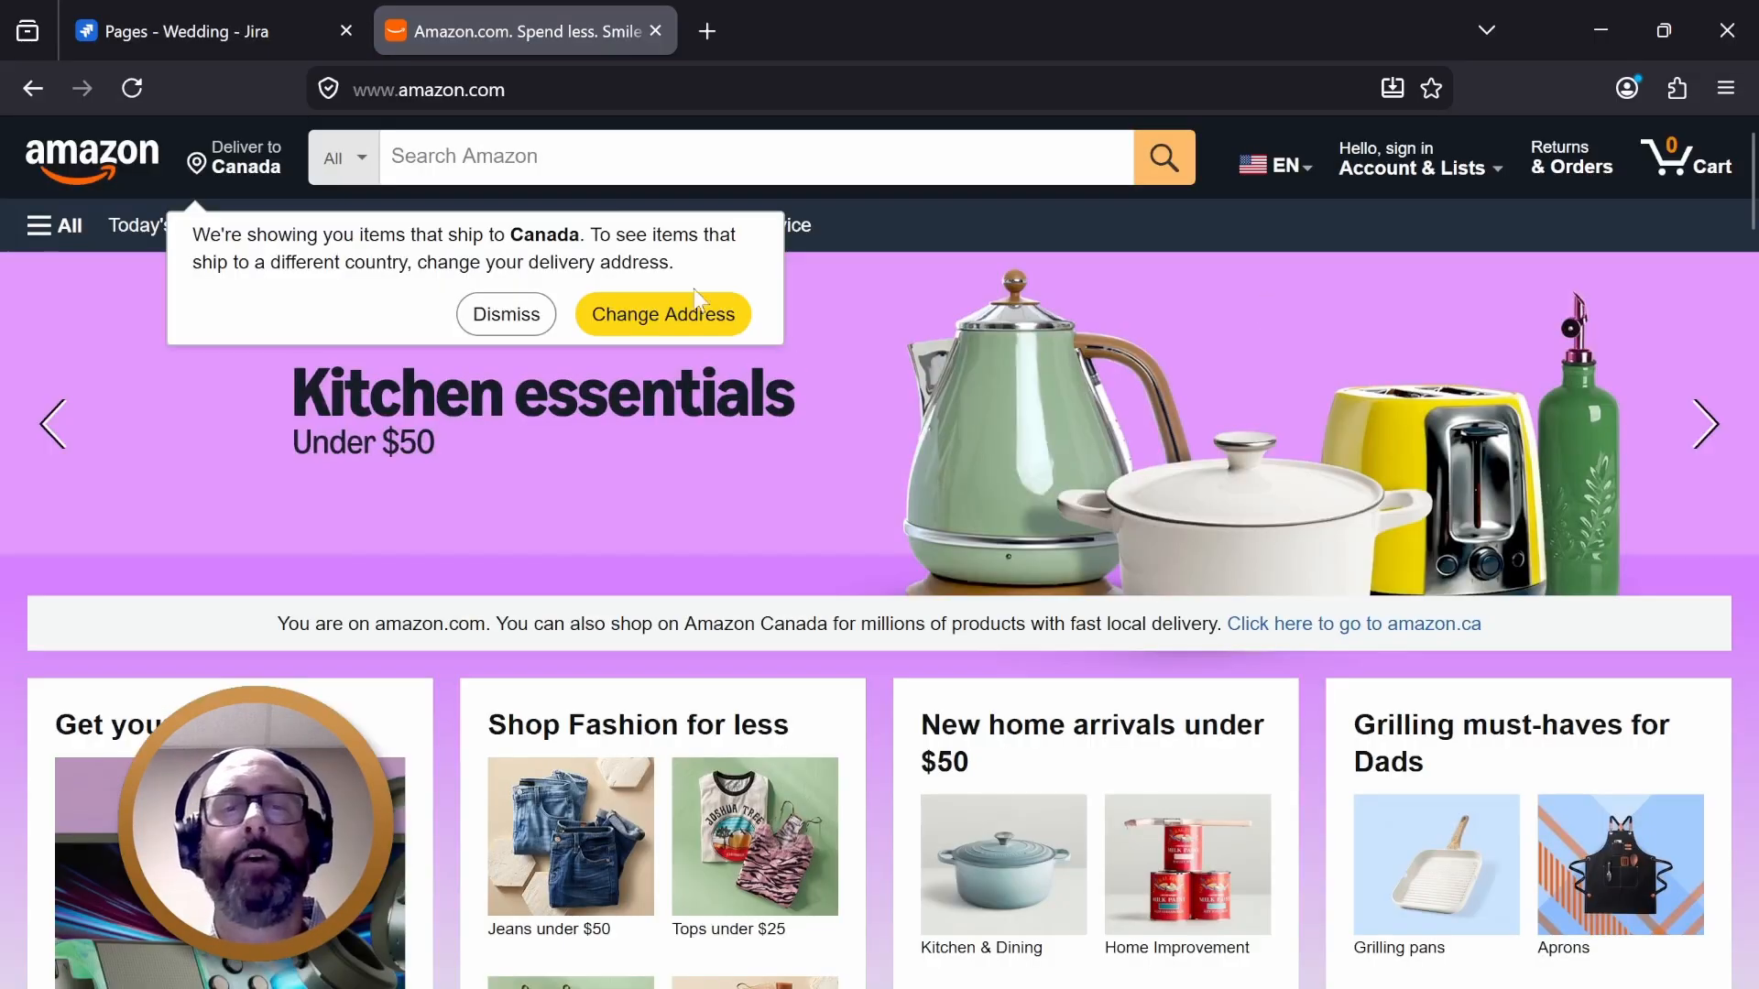
# - Go to canadiantire.ca, allow the site's location access, and close its popups
pyautogui.click(529, 91)
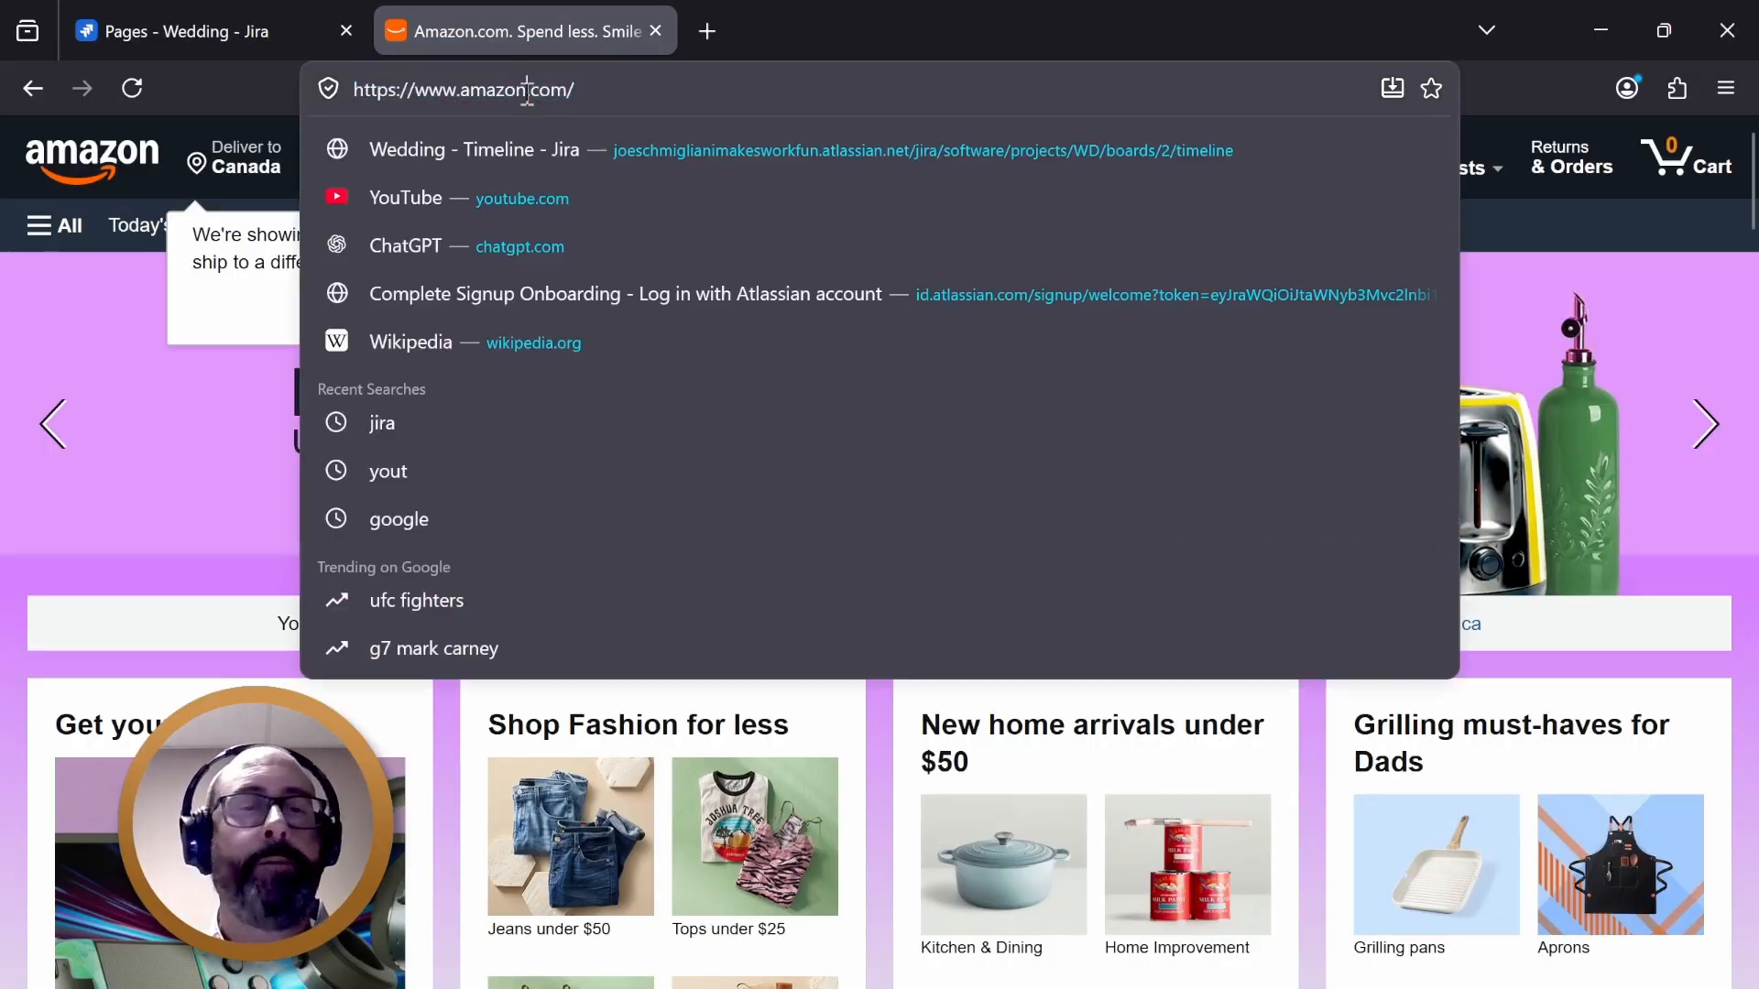
pyautogui.write('canad')
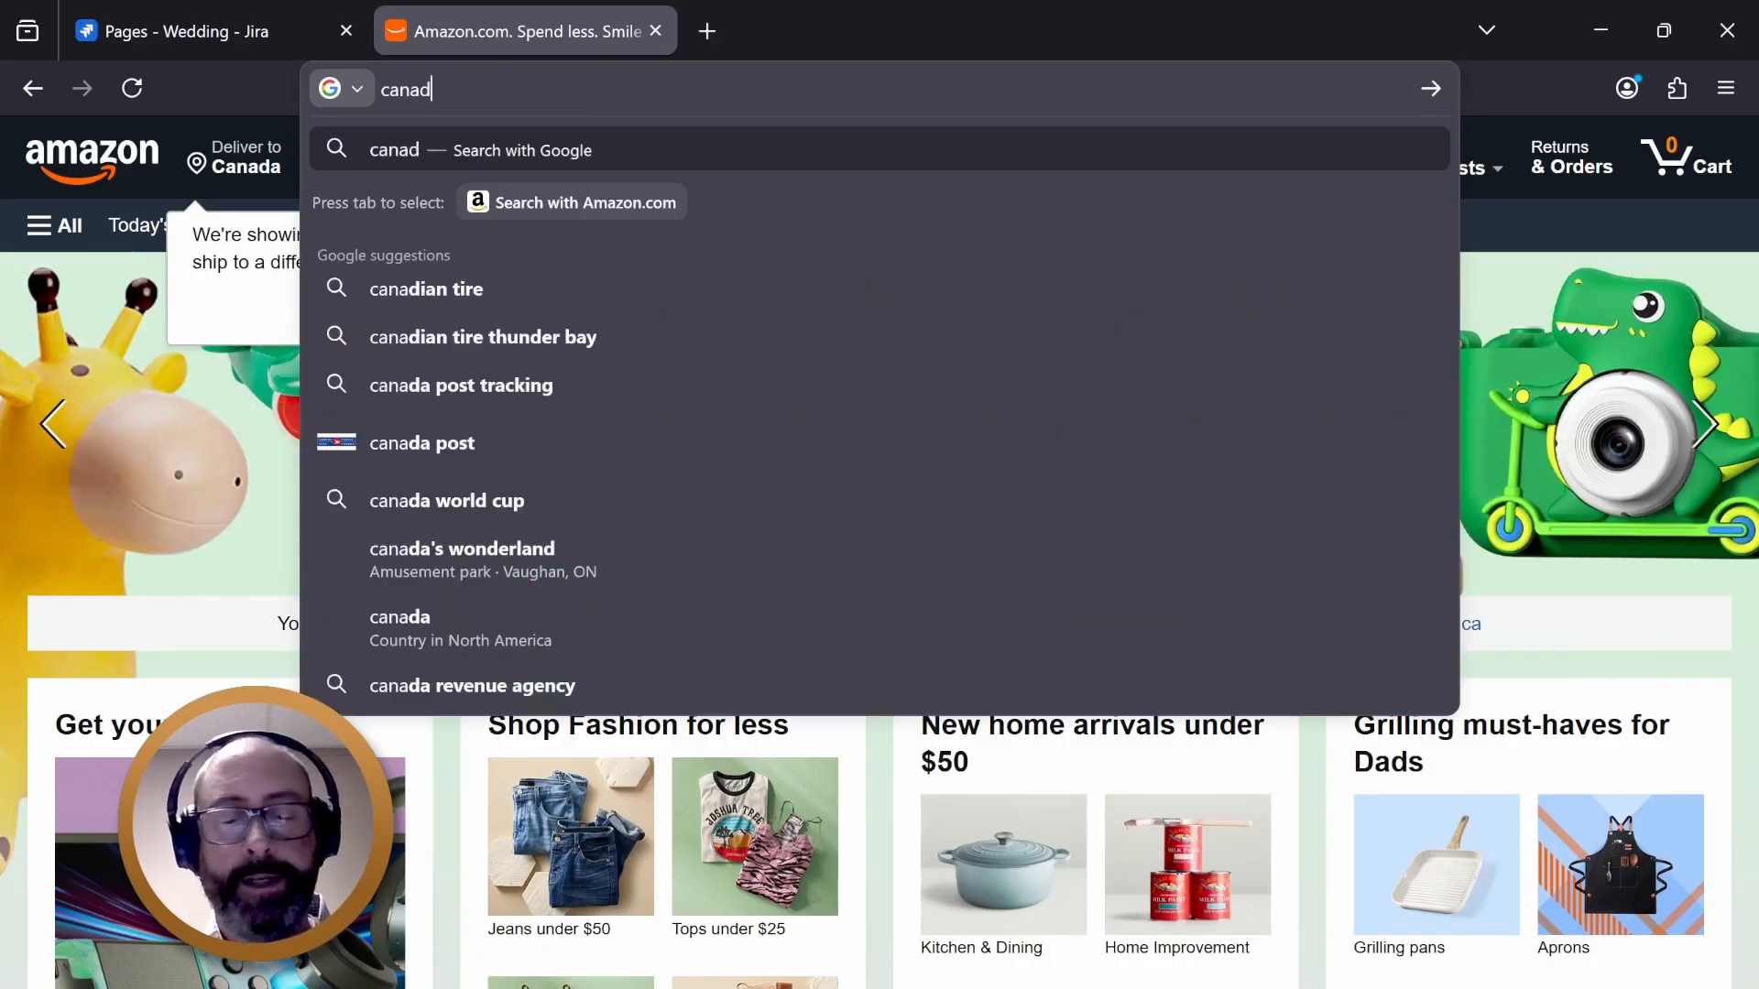
pyautogui.write('iantire.ca')
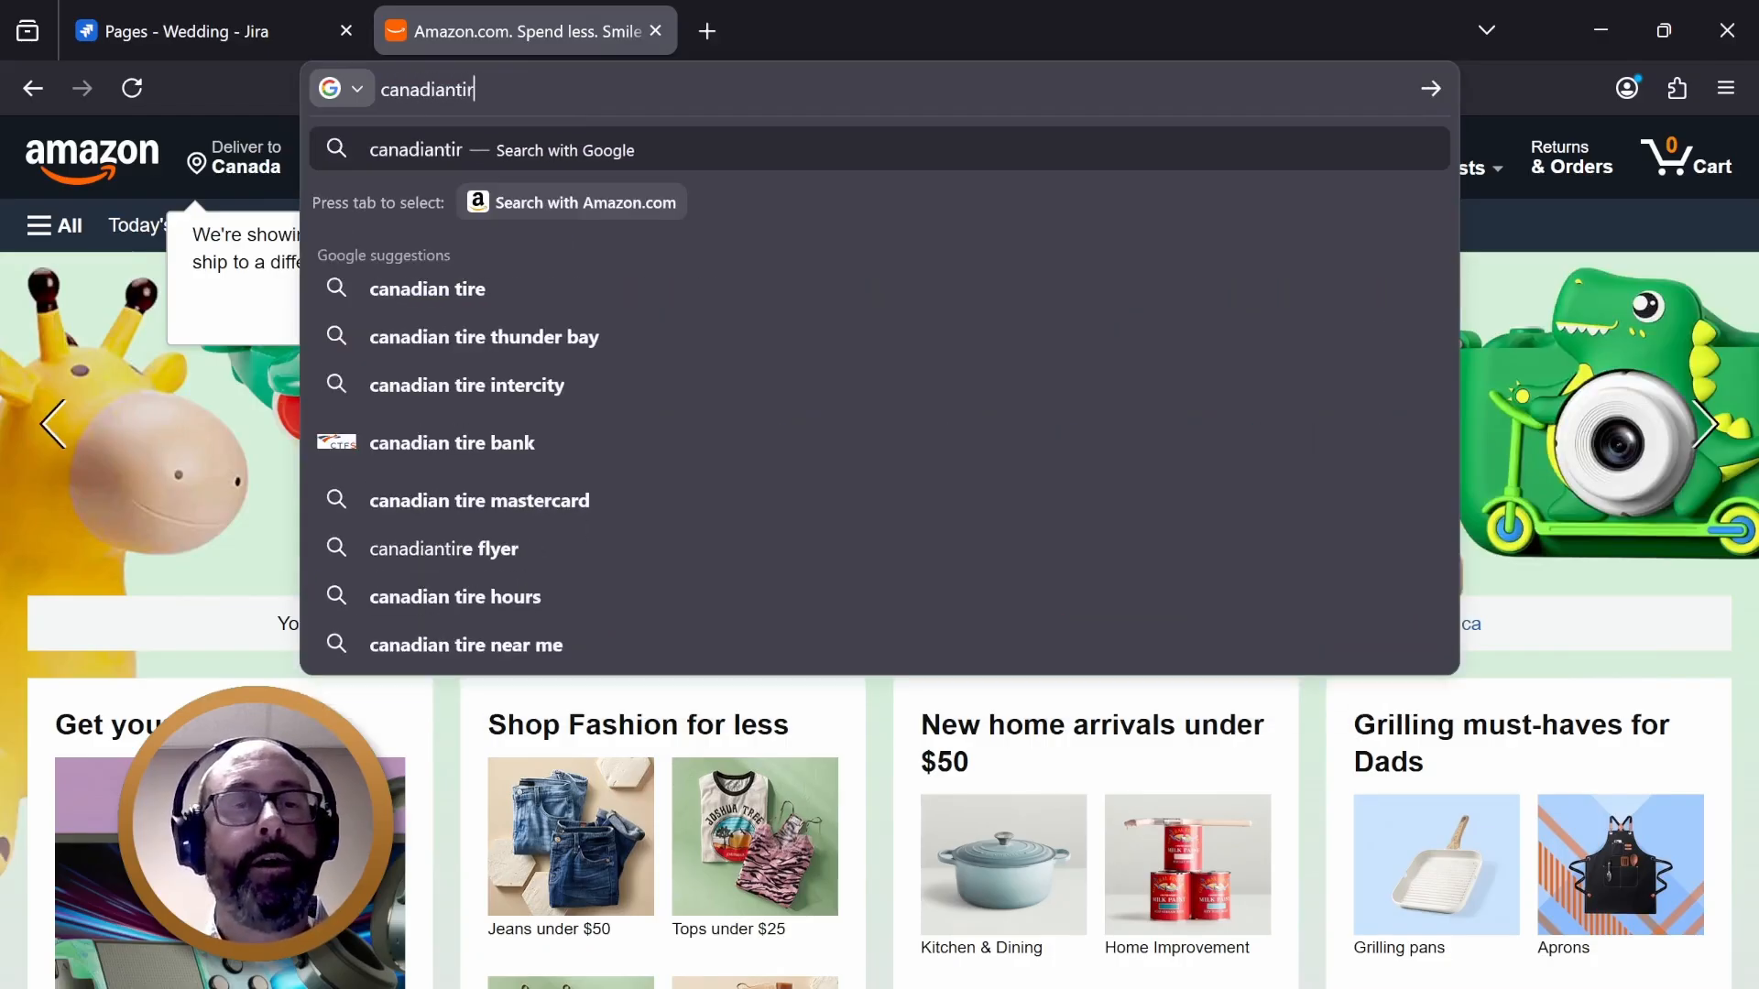
pyautogui.press('Return')
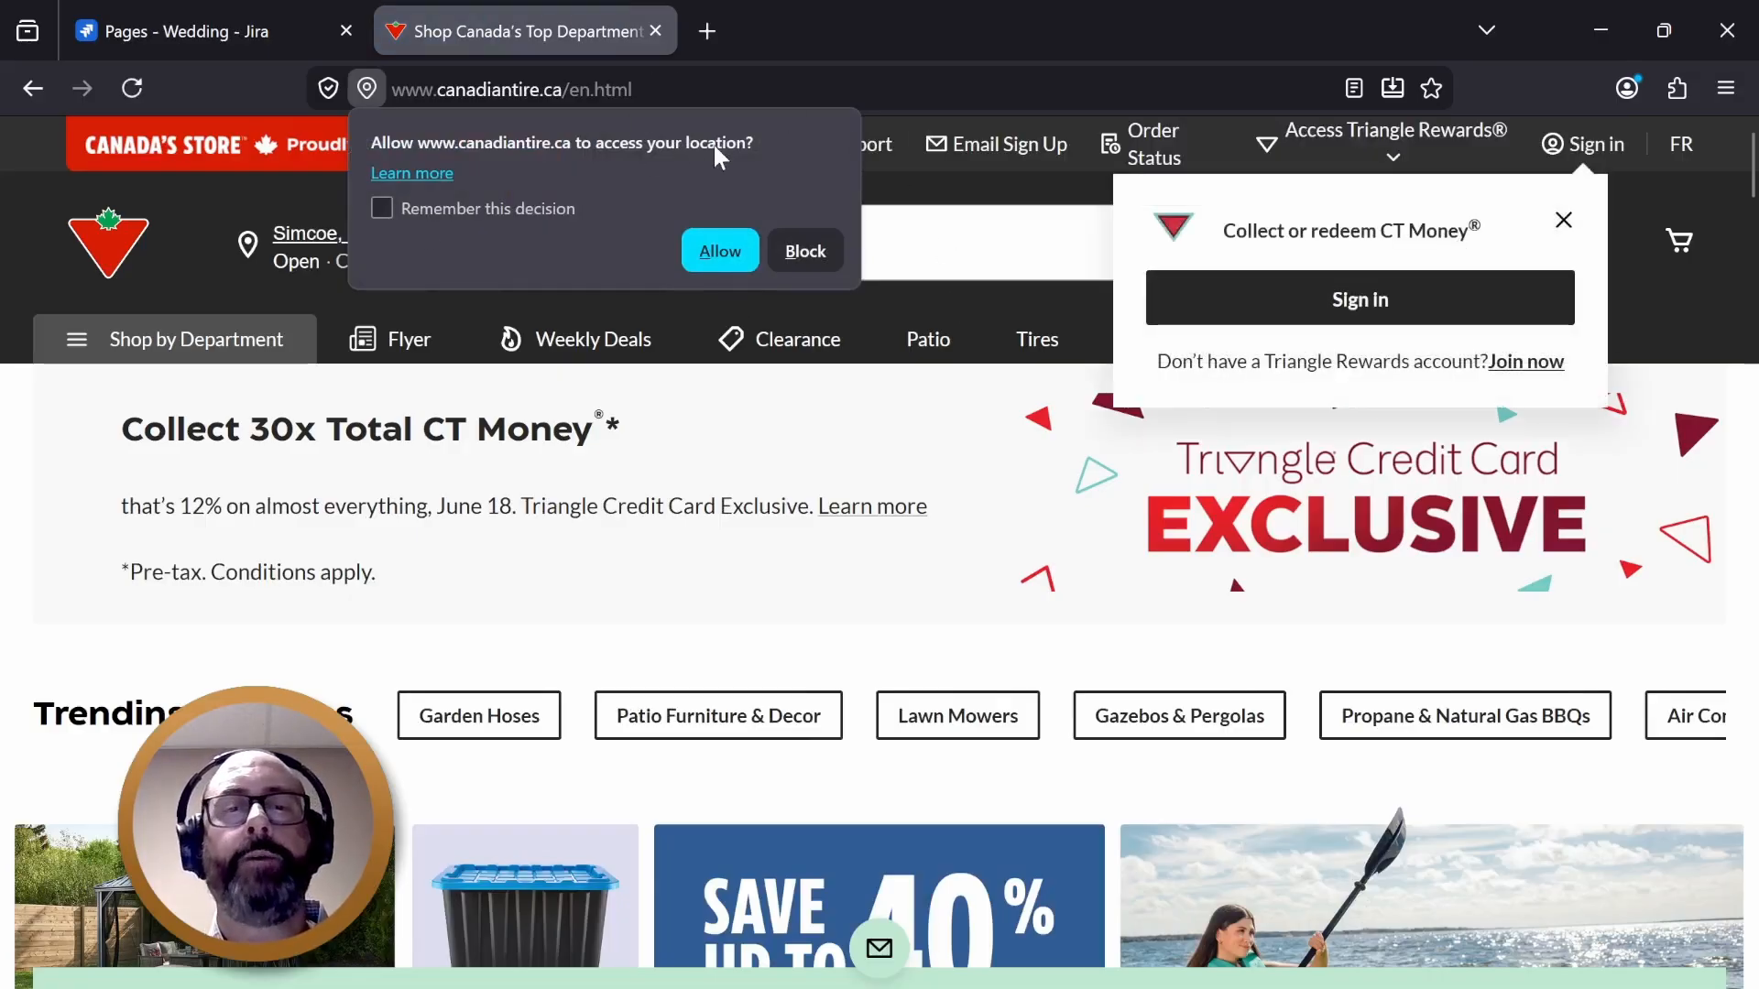
pyautogui.click(711, 249)
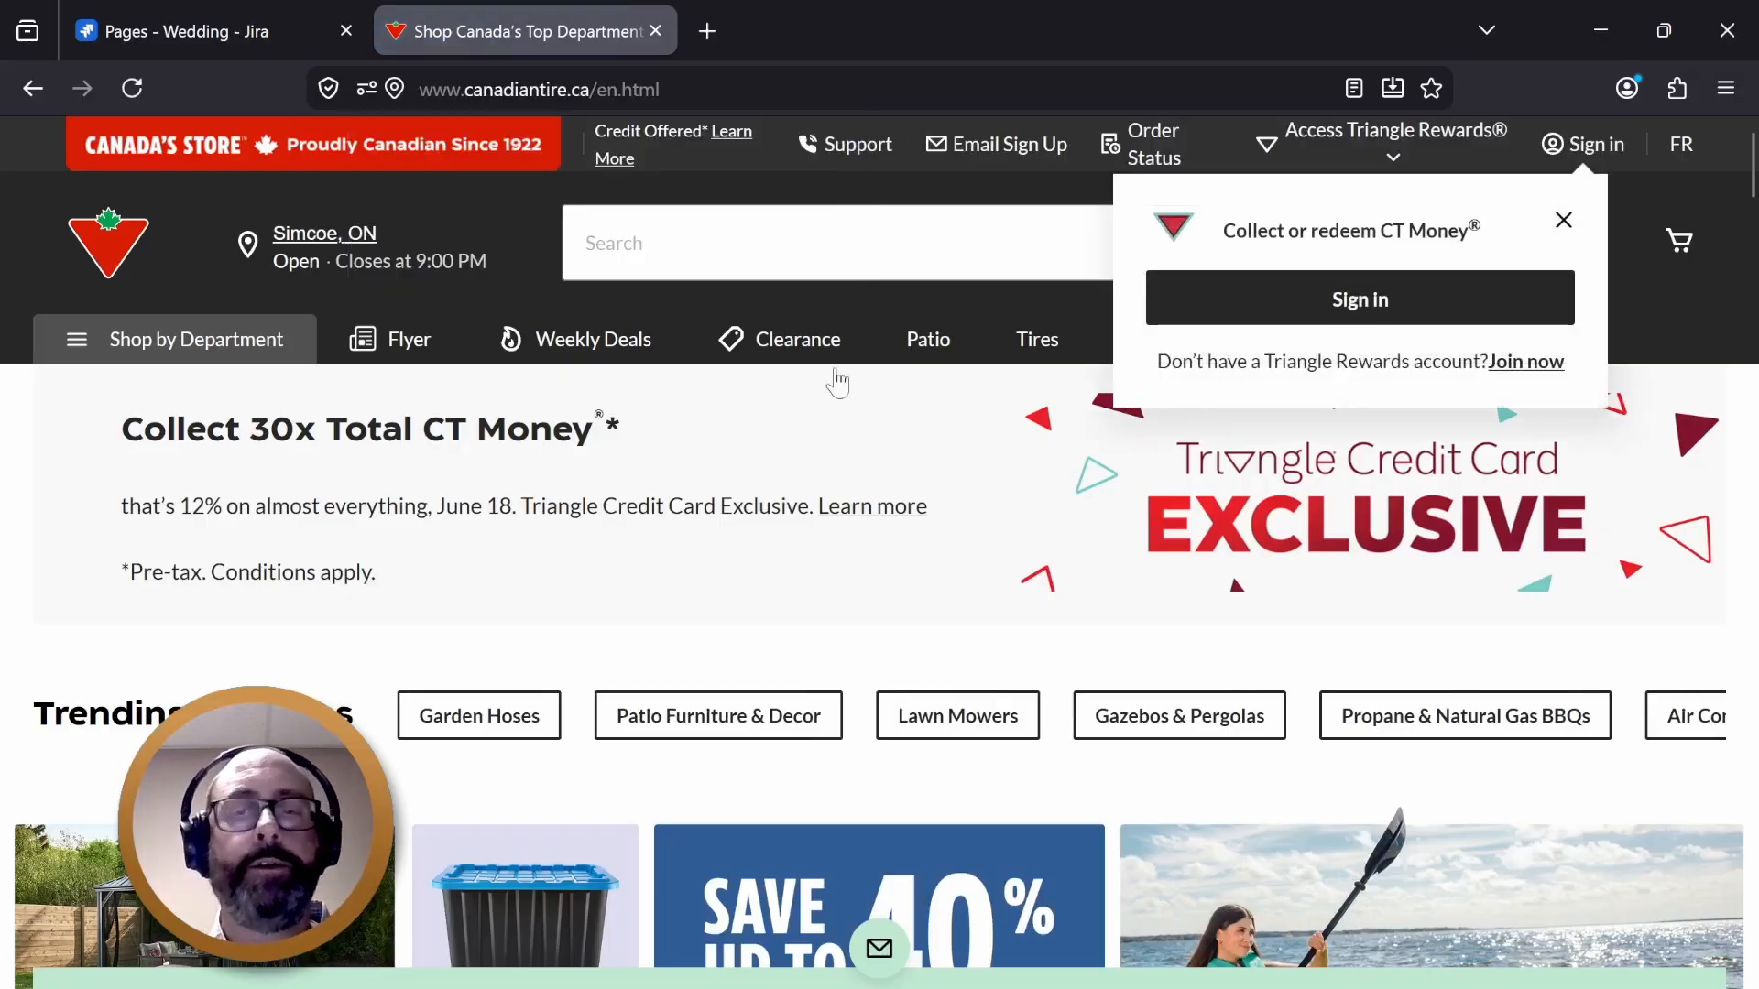
pyautogui.click(1562, 224)
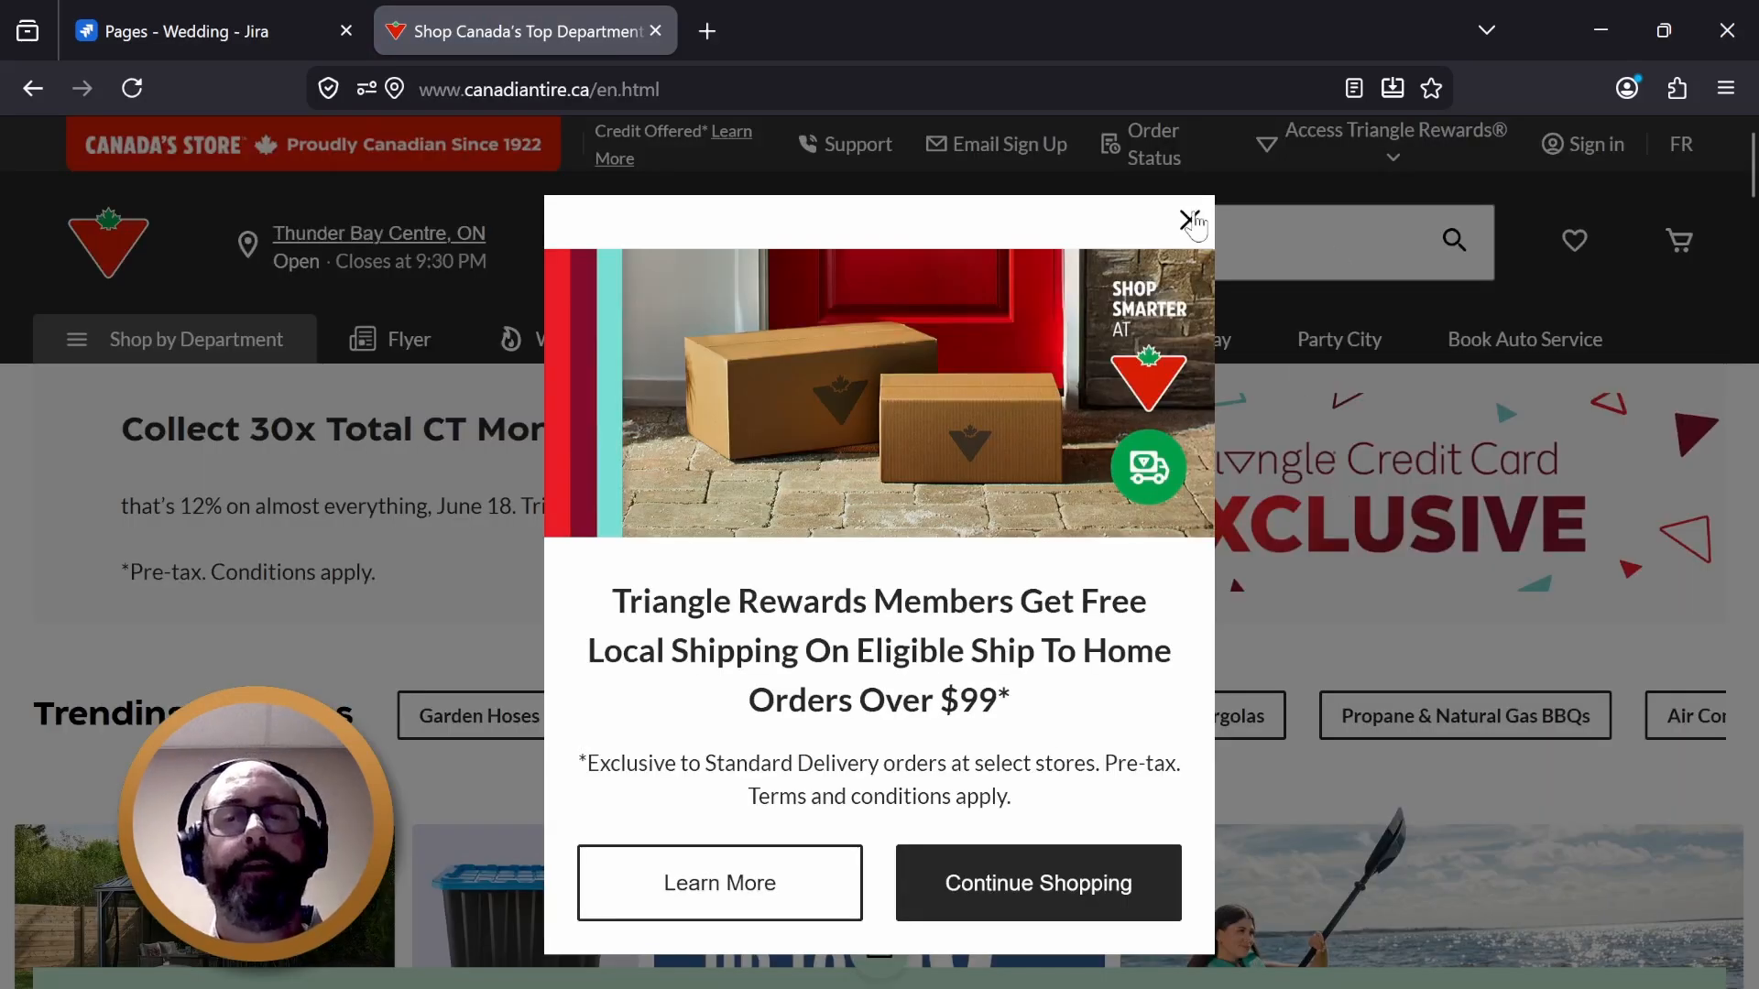
pyautogui.click(1189, 220)
pyautogui.click(678, 89)
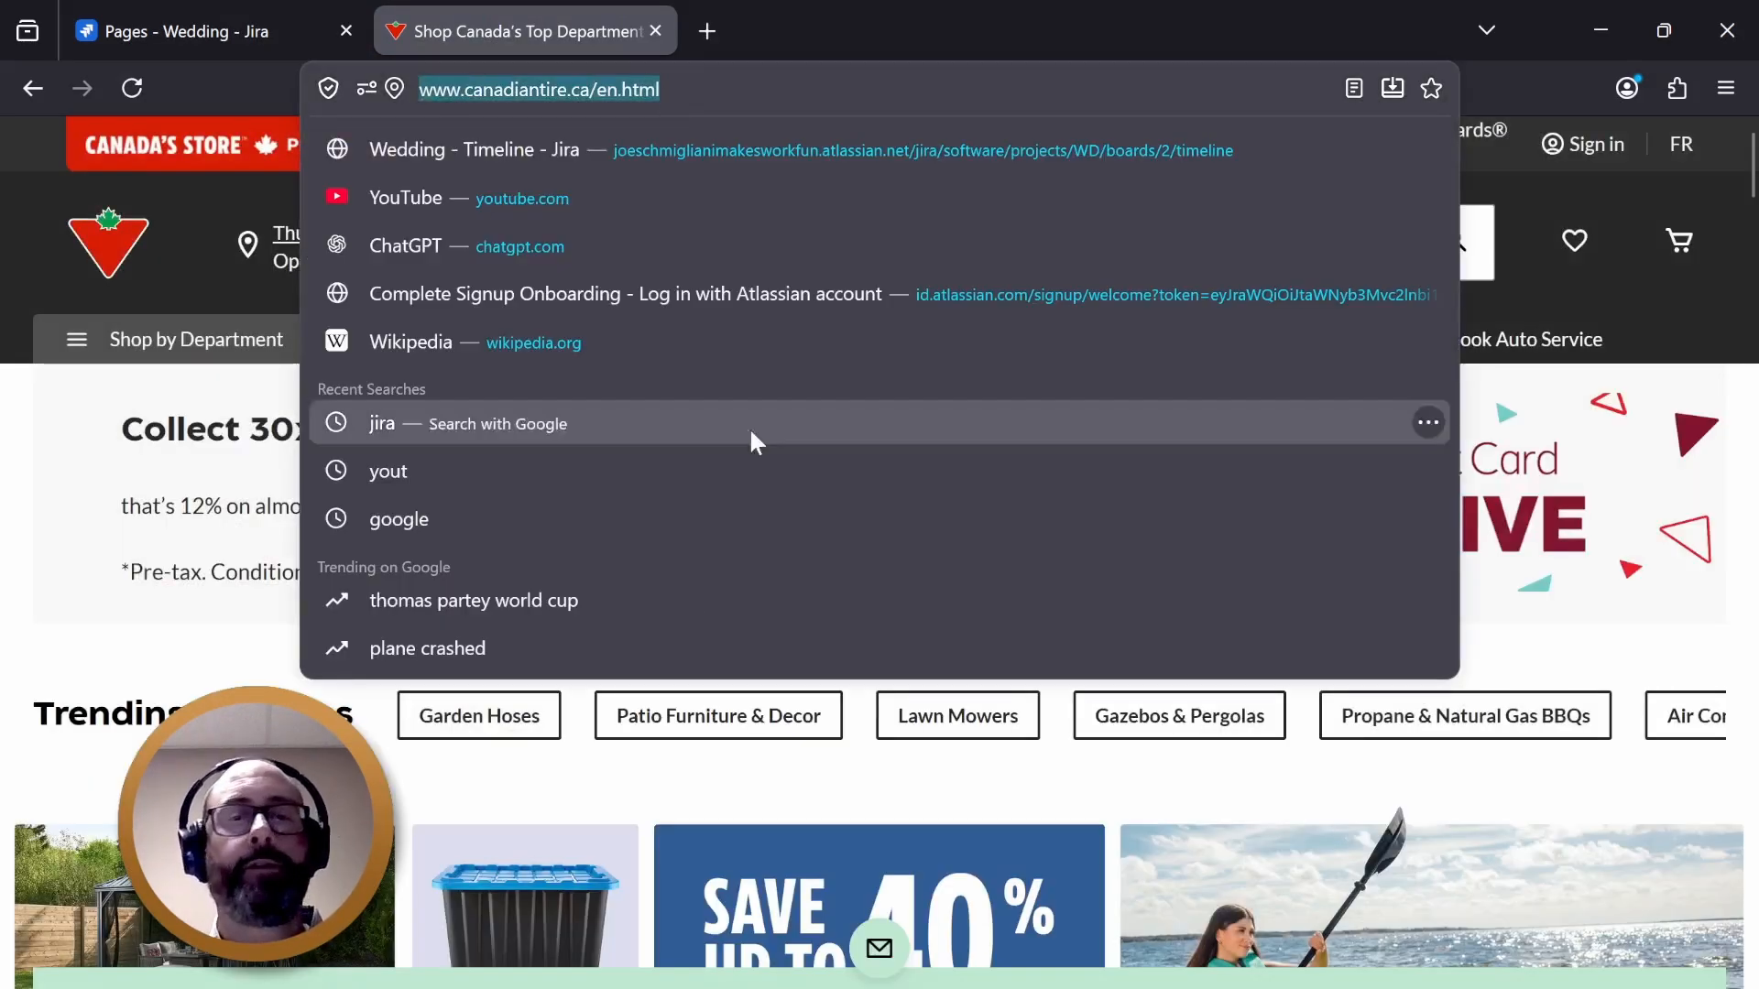
pyautogui.click(92, 661)
pyautogui.scroll(-6, 1090, 646)
pyautogui.scroll(4, 1101, 646)
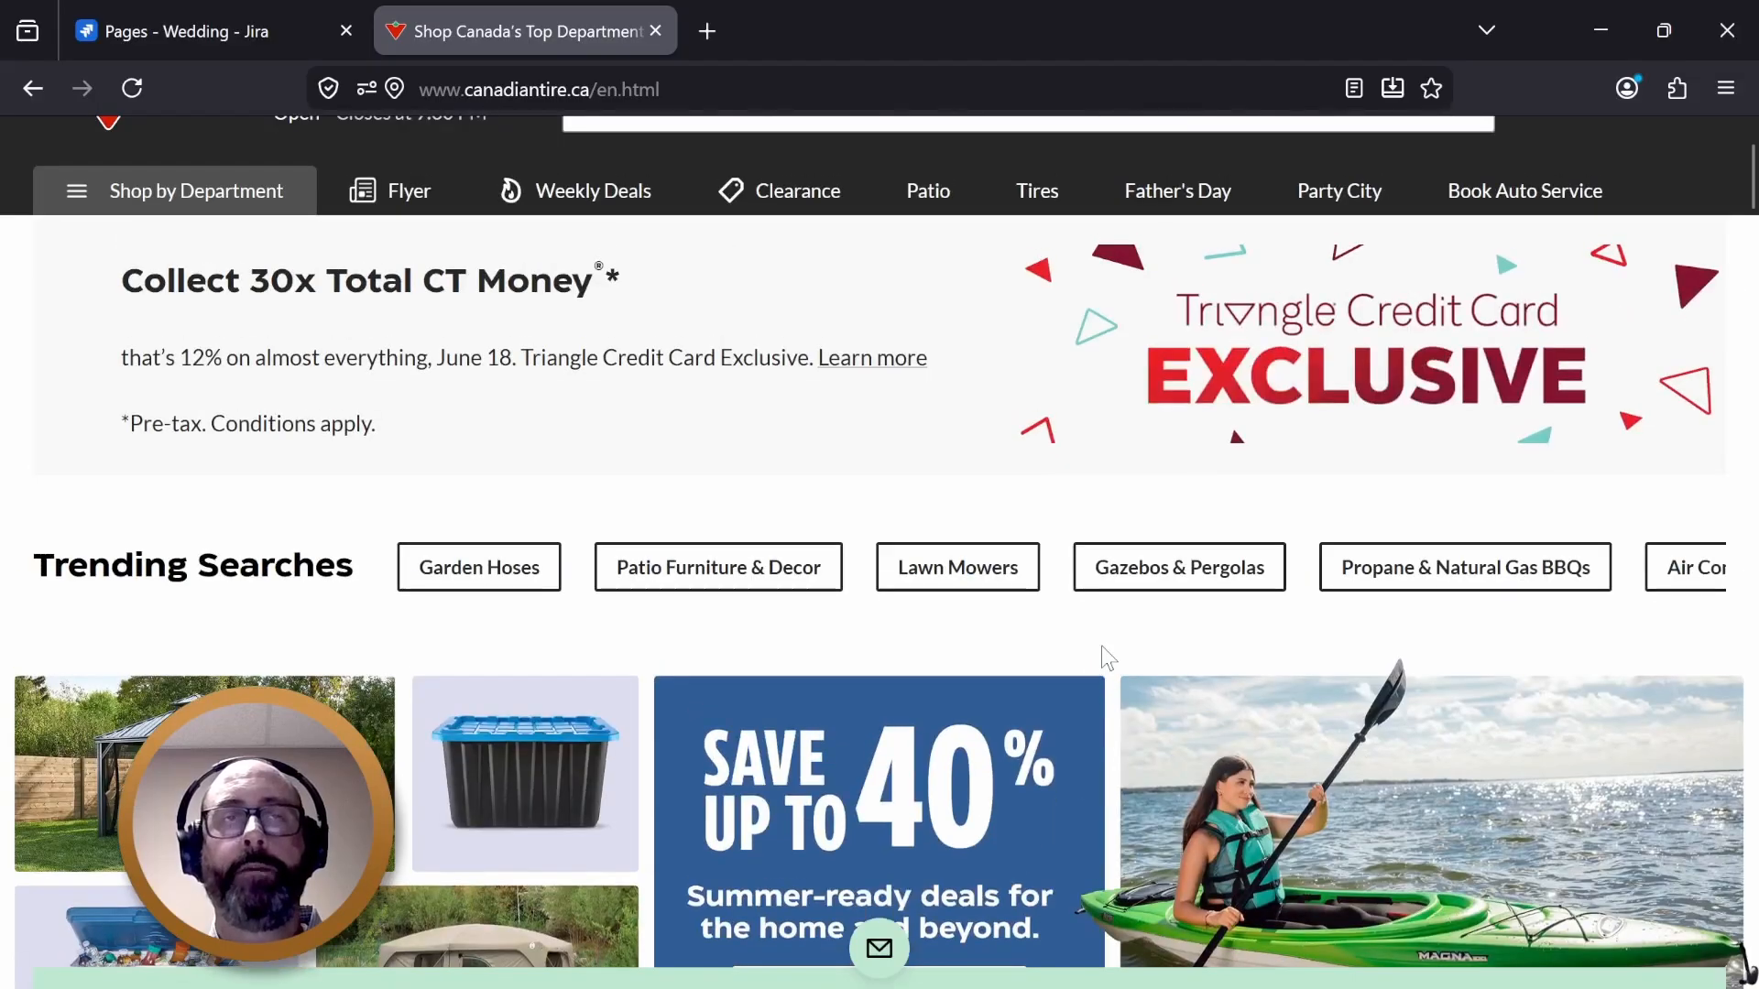
# - Close the Canadian Tire browser tab to return to the Jira Docs page
pyautogui.scroll(2, 903, 381)
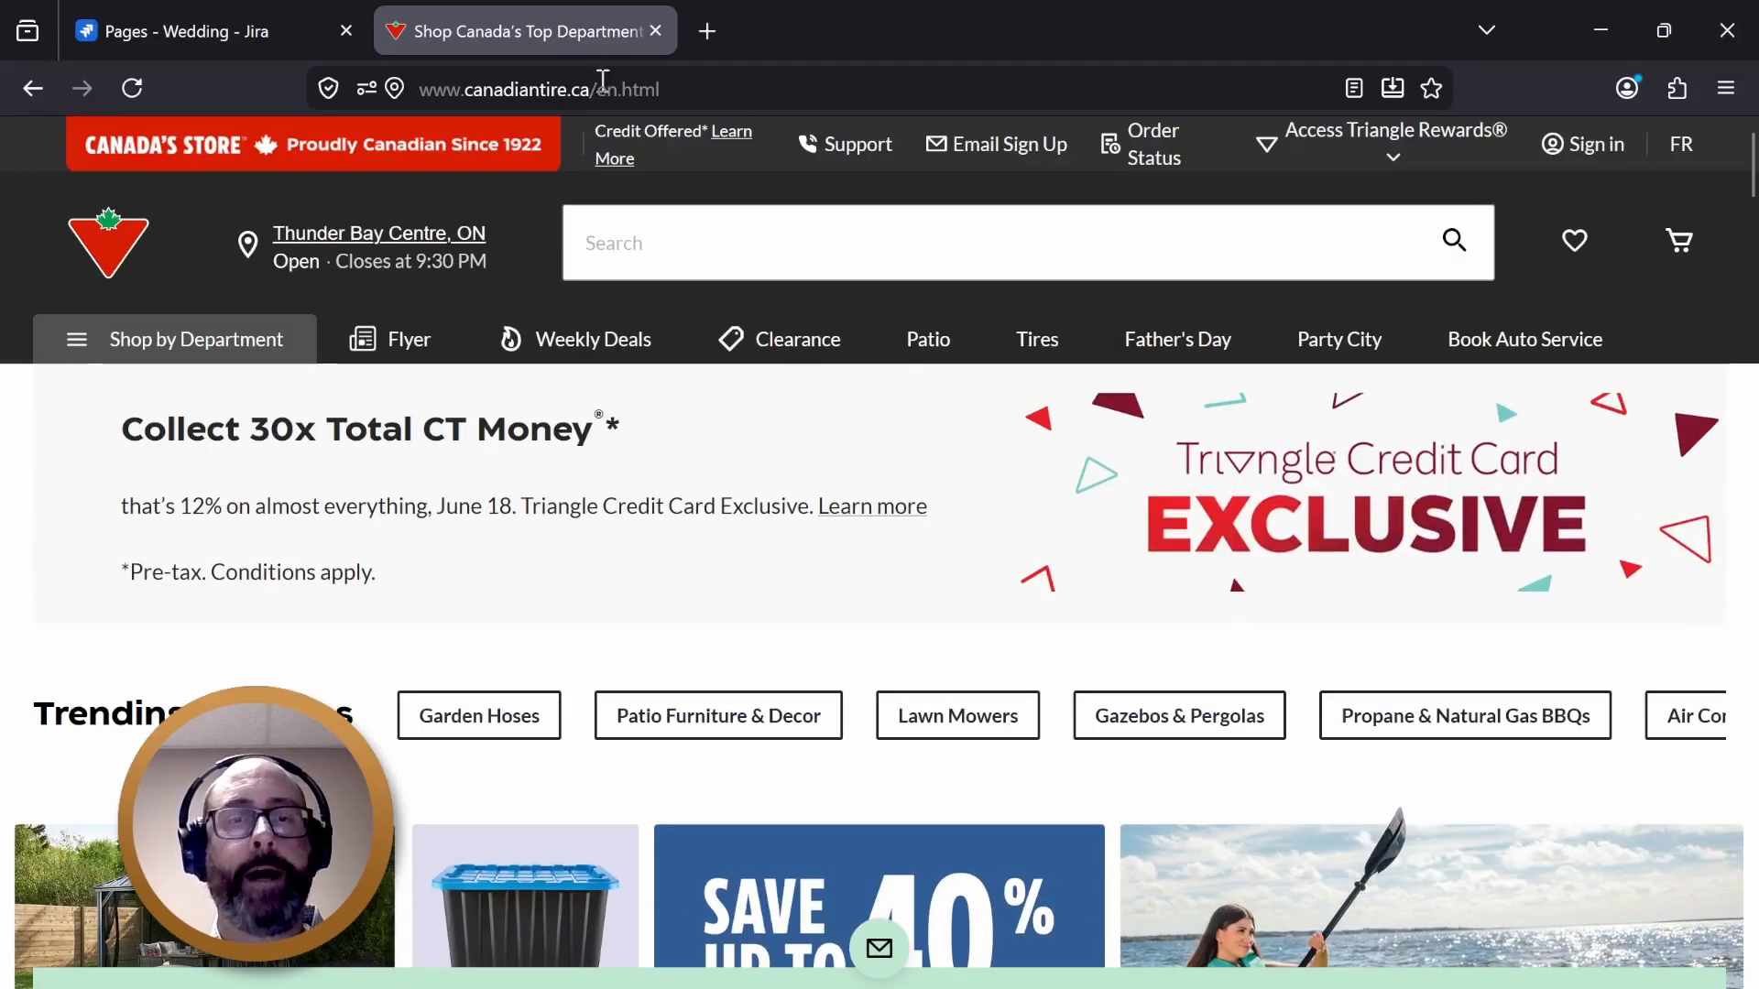
pyautogui.click(656, 32)
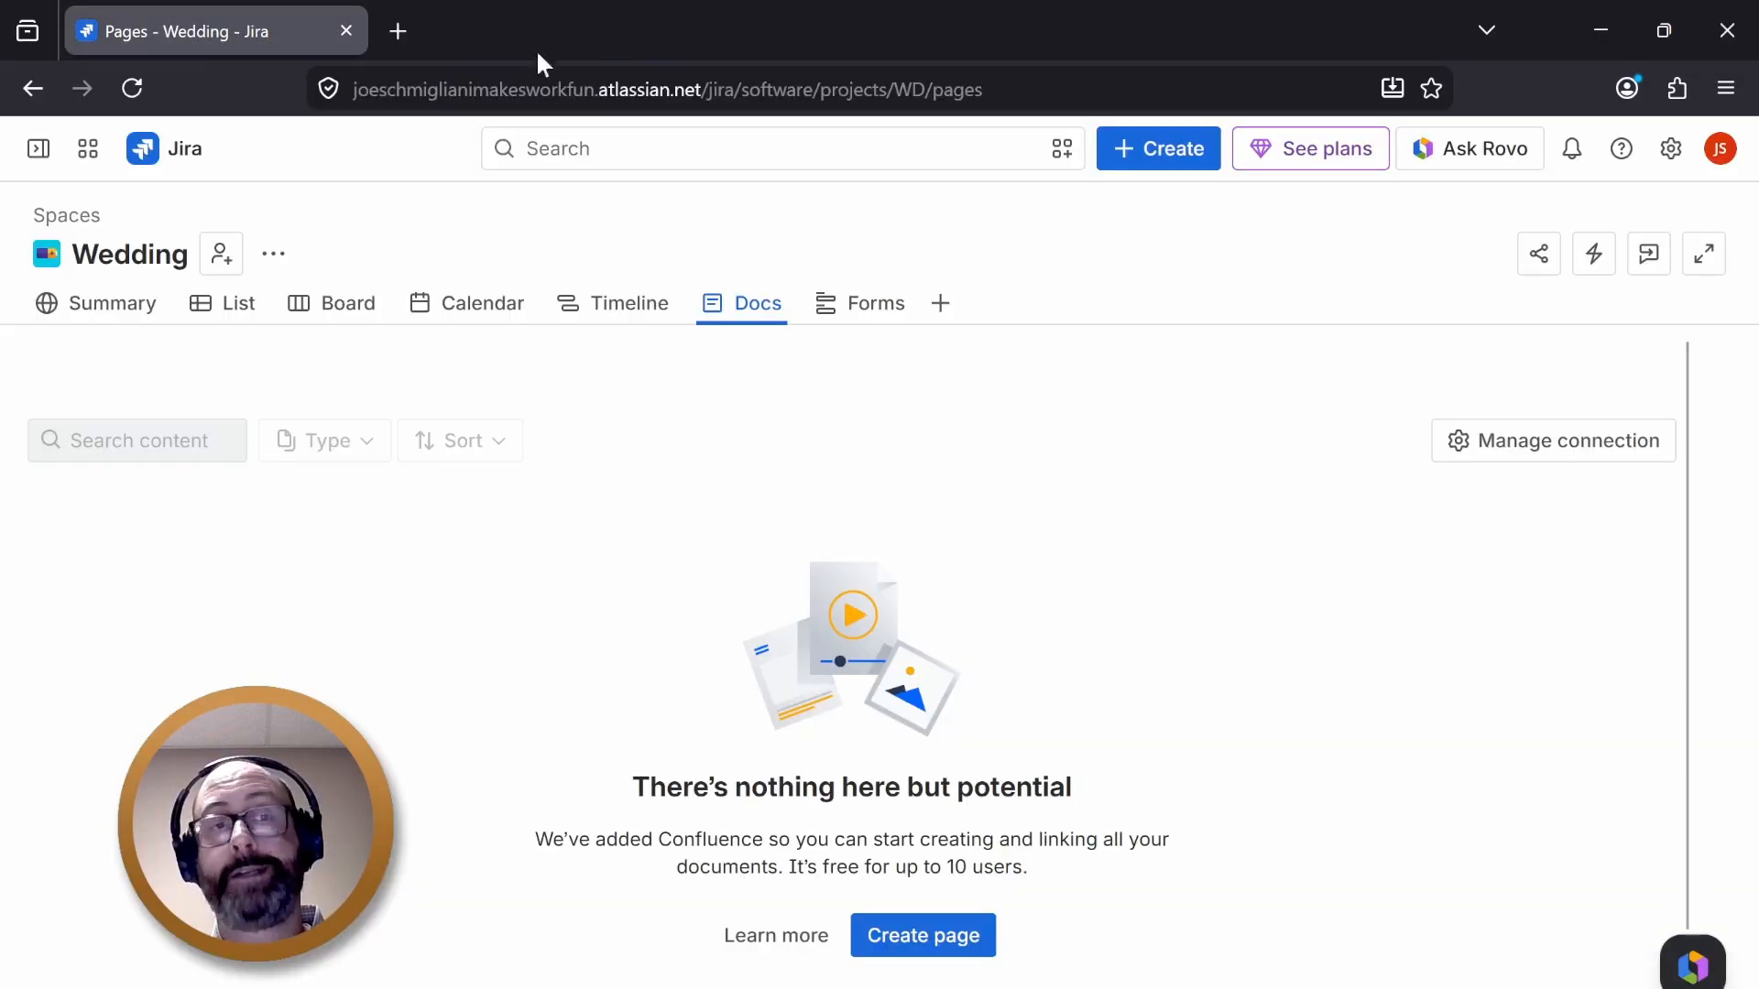
# - Open the space's Summary page via the List view and dismiss the Reports customization banner
pyautogui.click(225, 304)
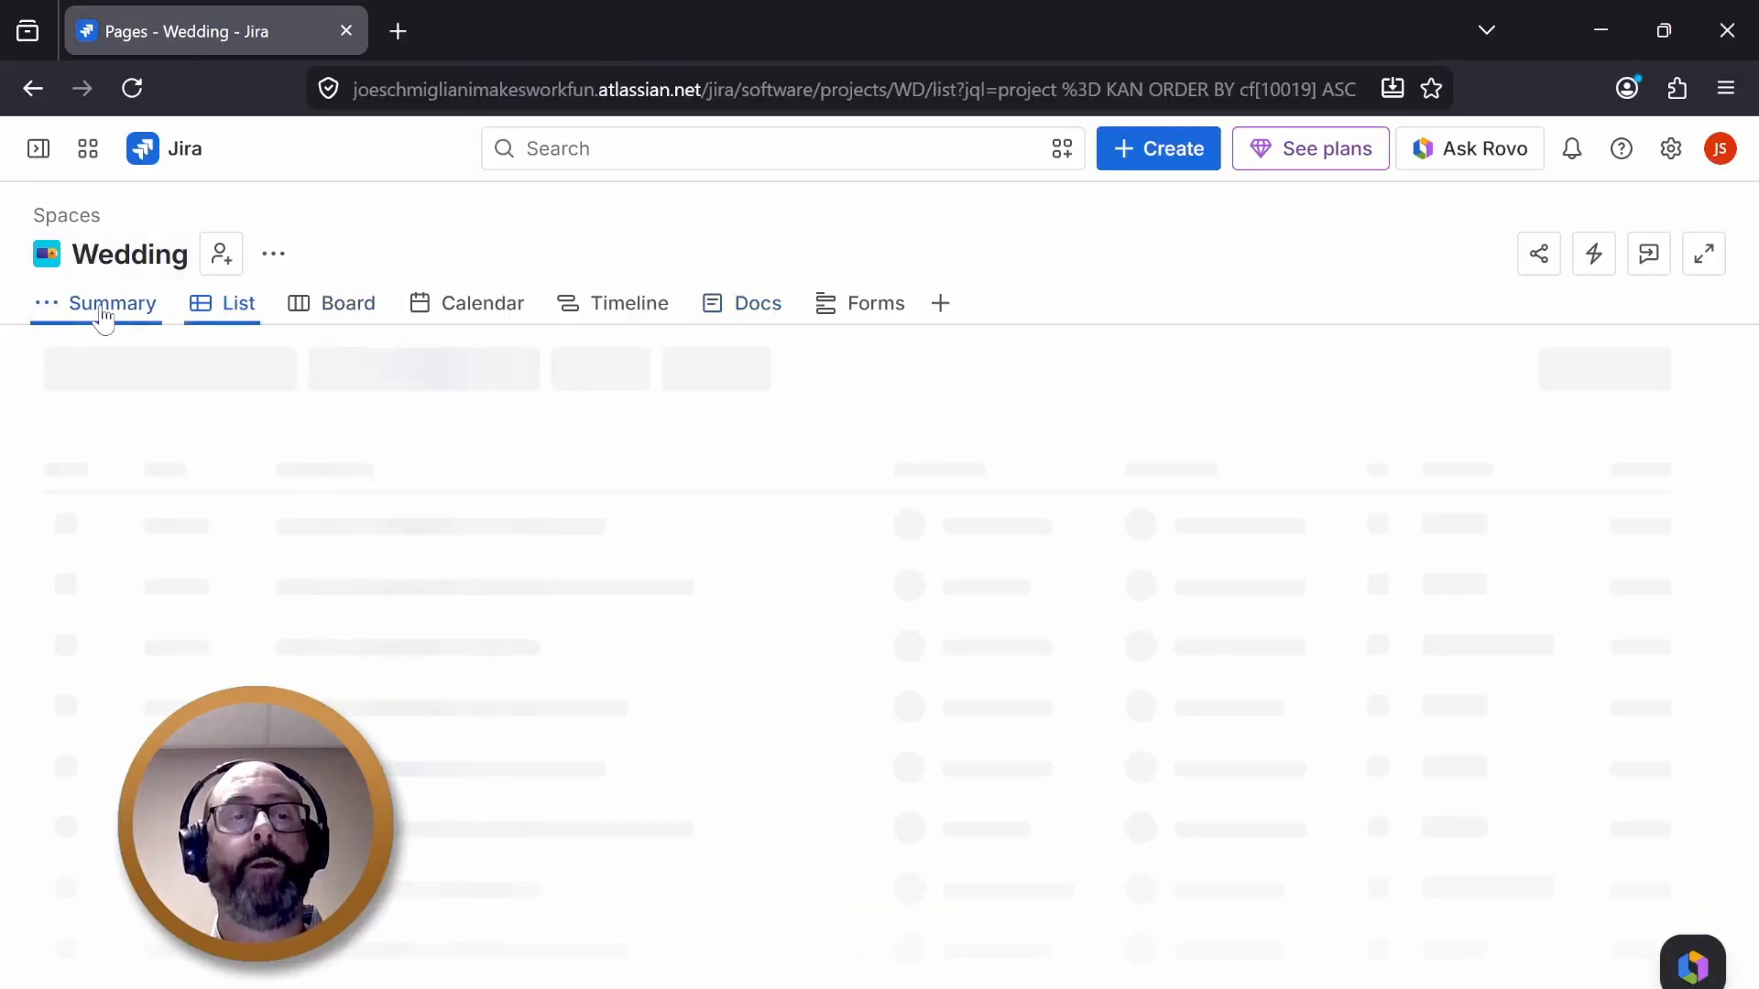
pyautogui.click(108, 309)
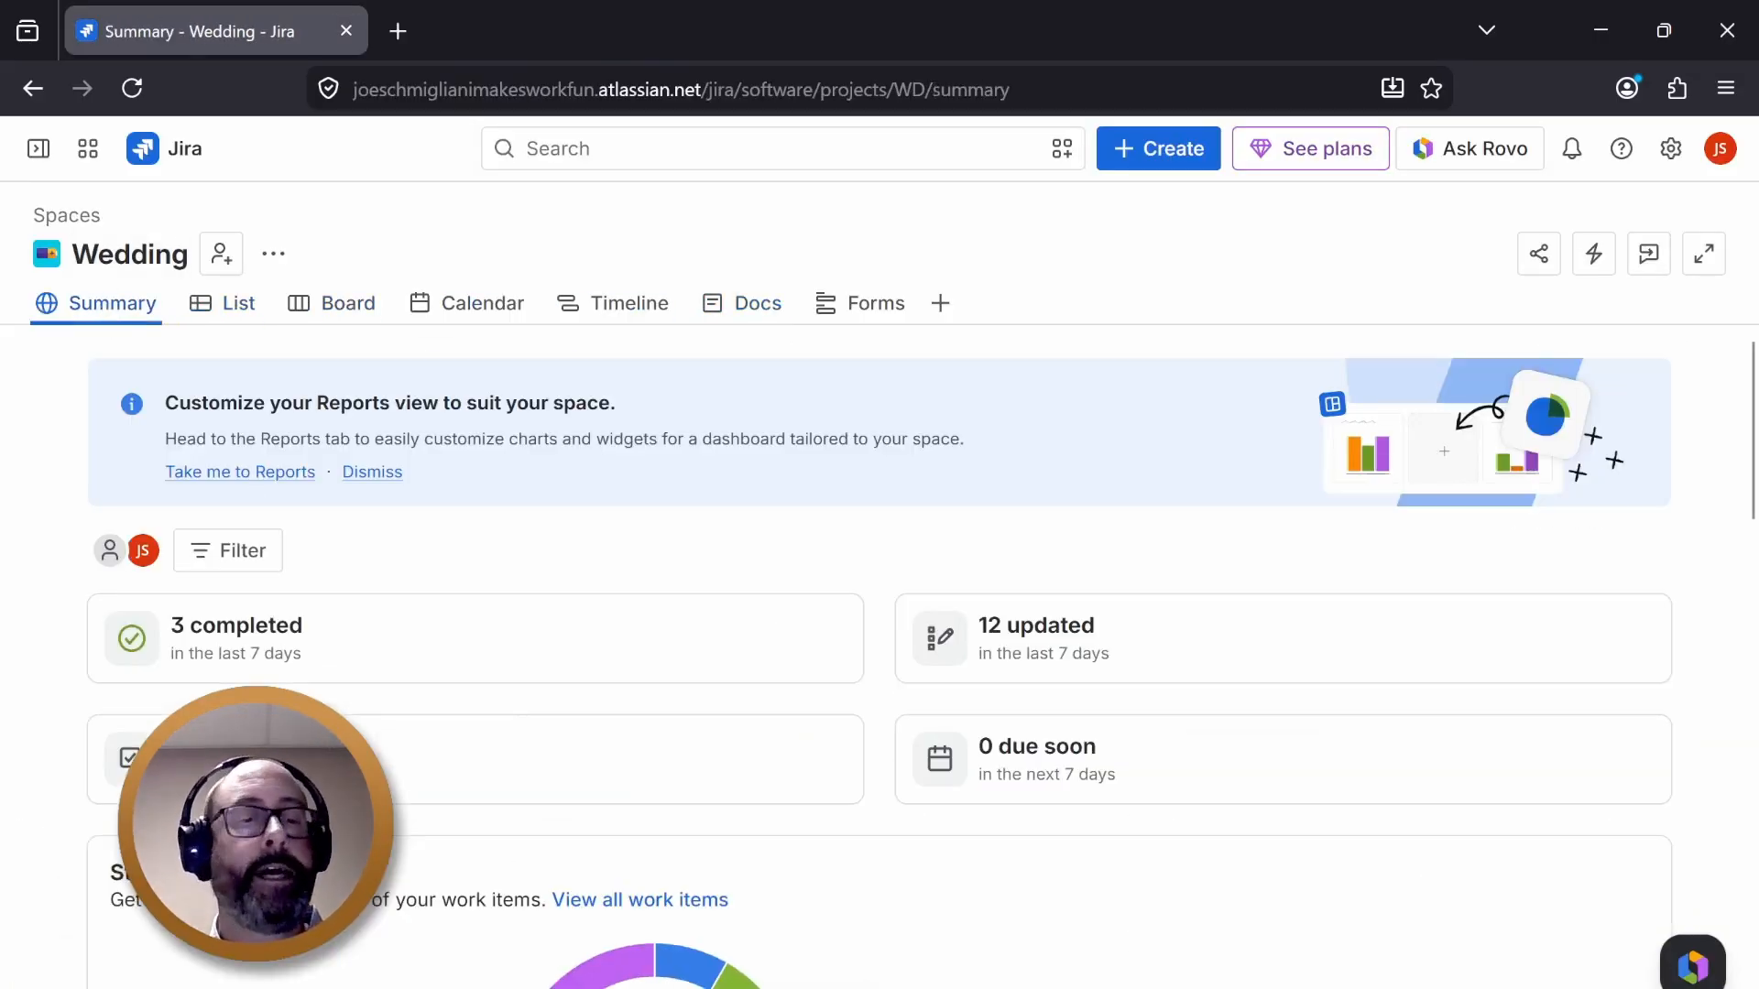
pyautogui.scroll(-4, 767, 561)
pyautogui.scroll(4, 768, 560)
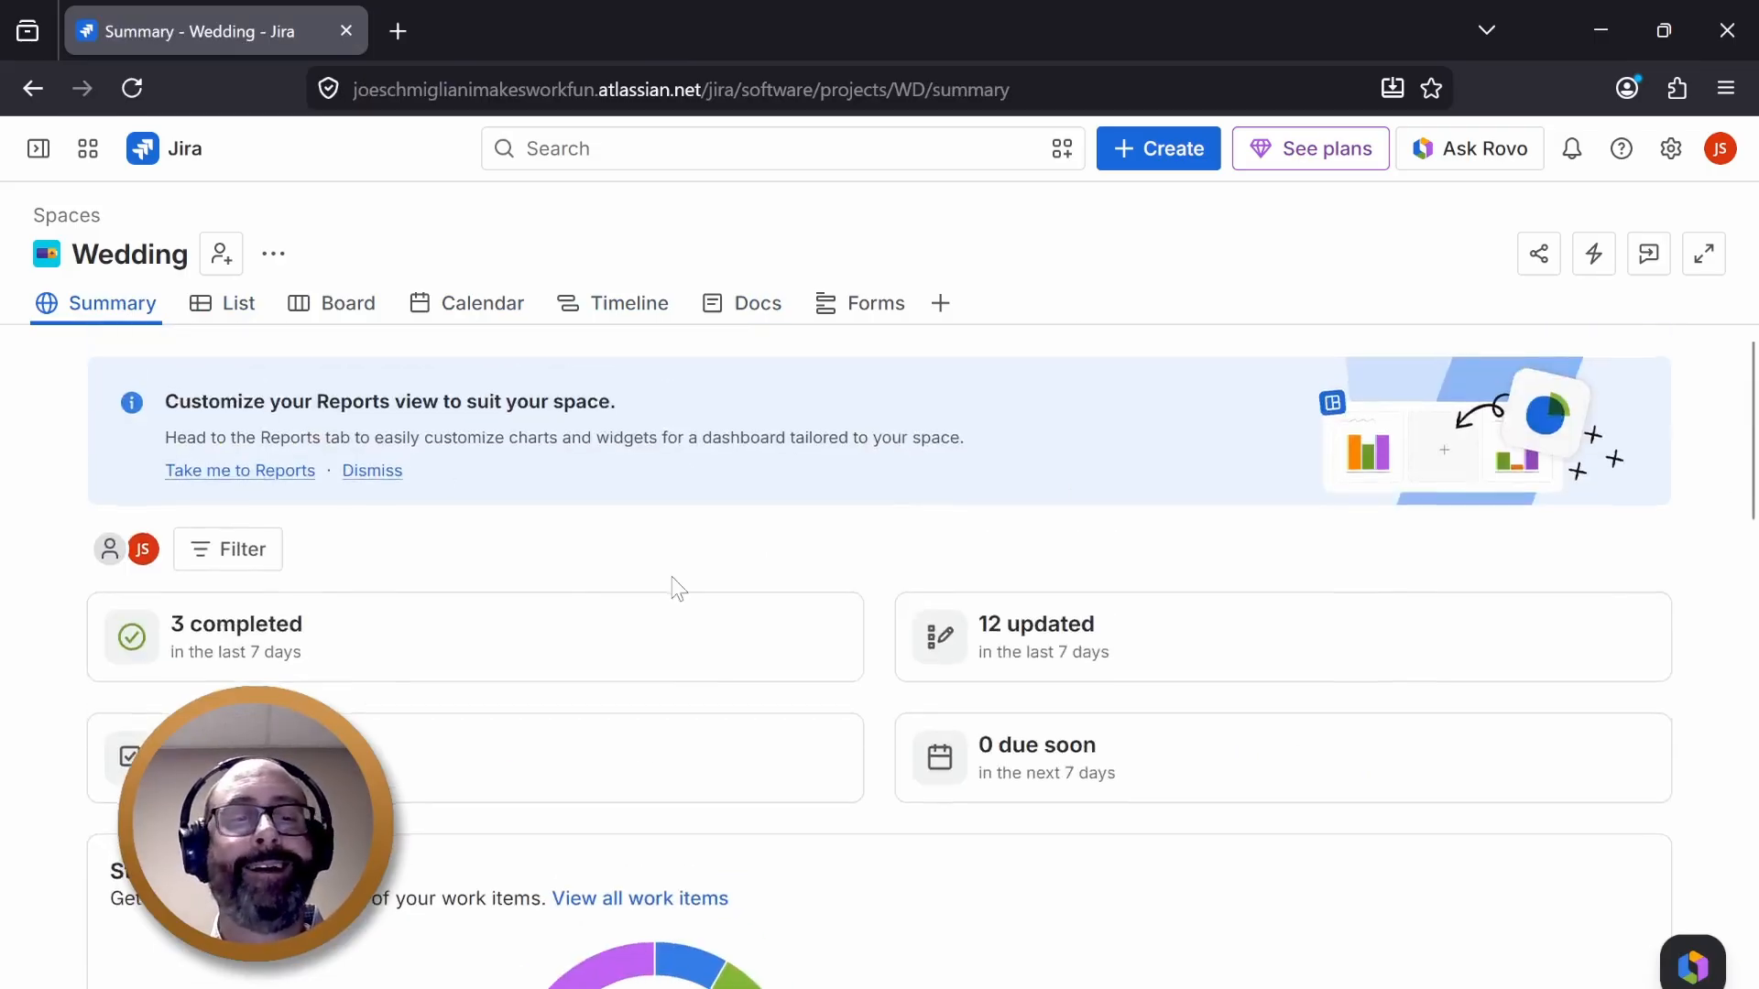
pyautogui.click(392, 473)
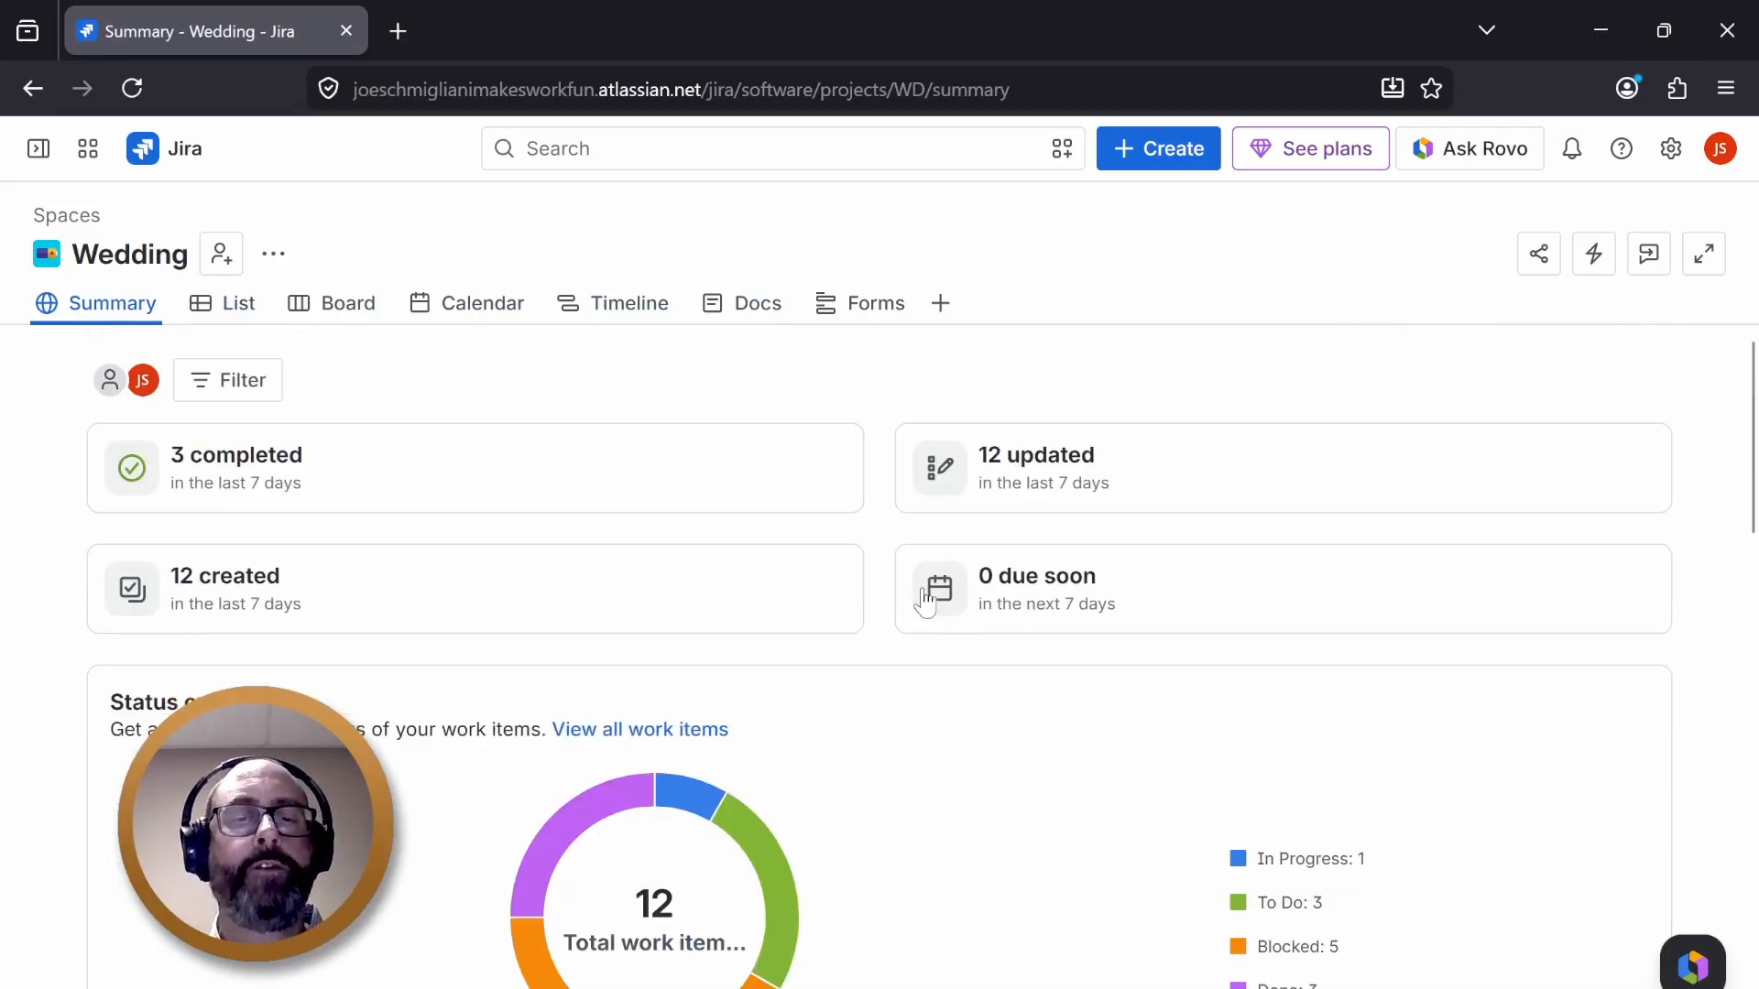
# - Return to the Docs page through the Timeline view and start creating a new page
pyautogui.click(660, 309)
pyautogui.click(740, 304)
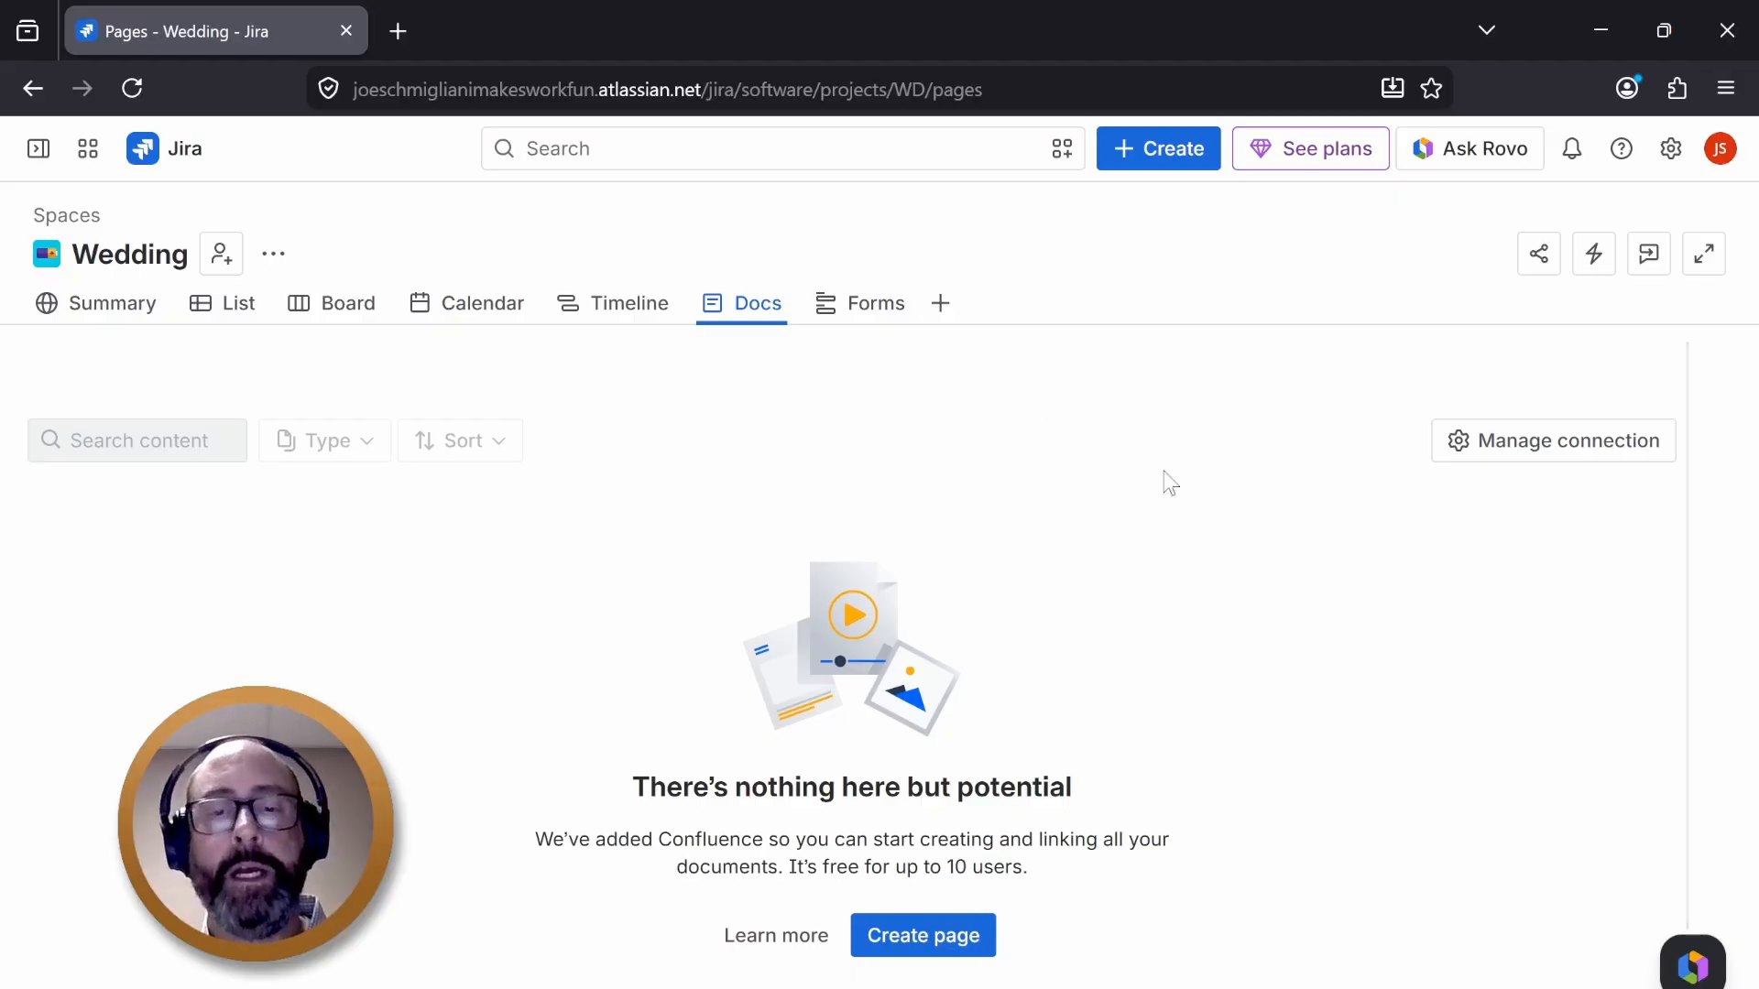
pyautogui.click(925, 949)
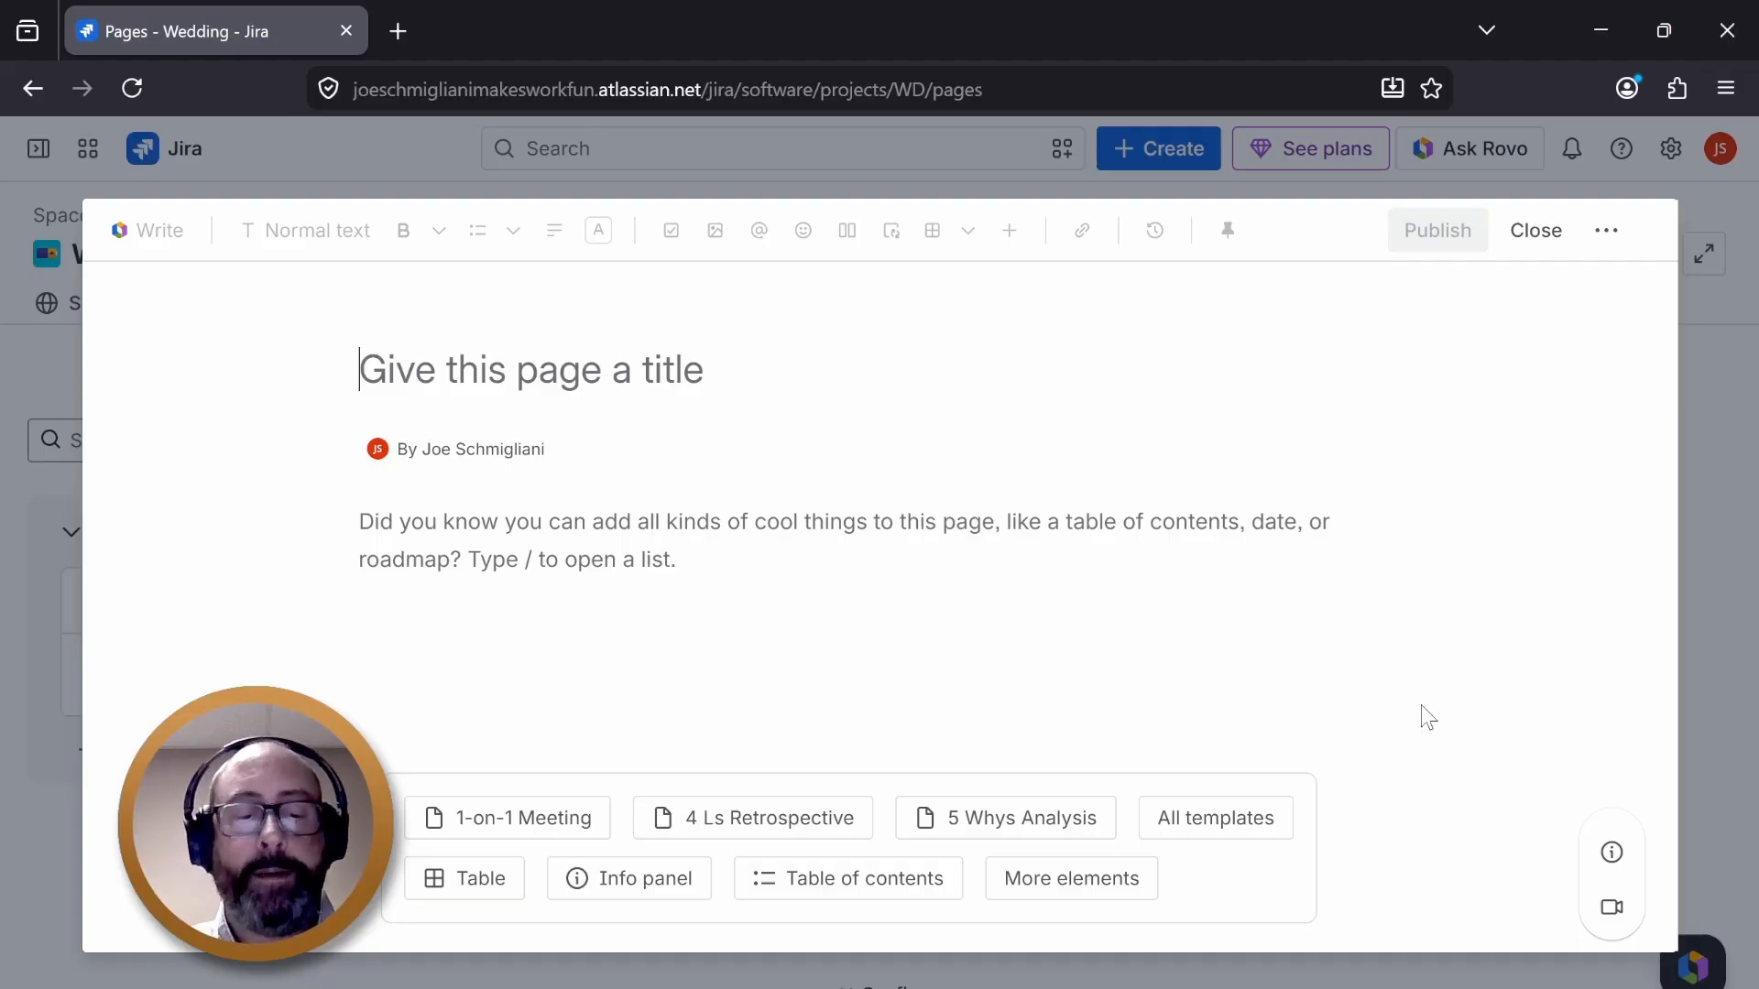
# - Title the new page "Project Charter"
pyautogui.write('Project ')
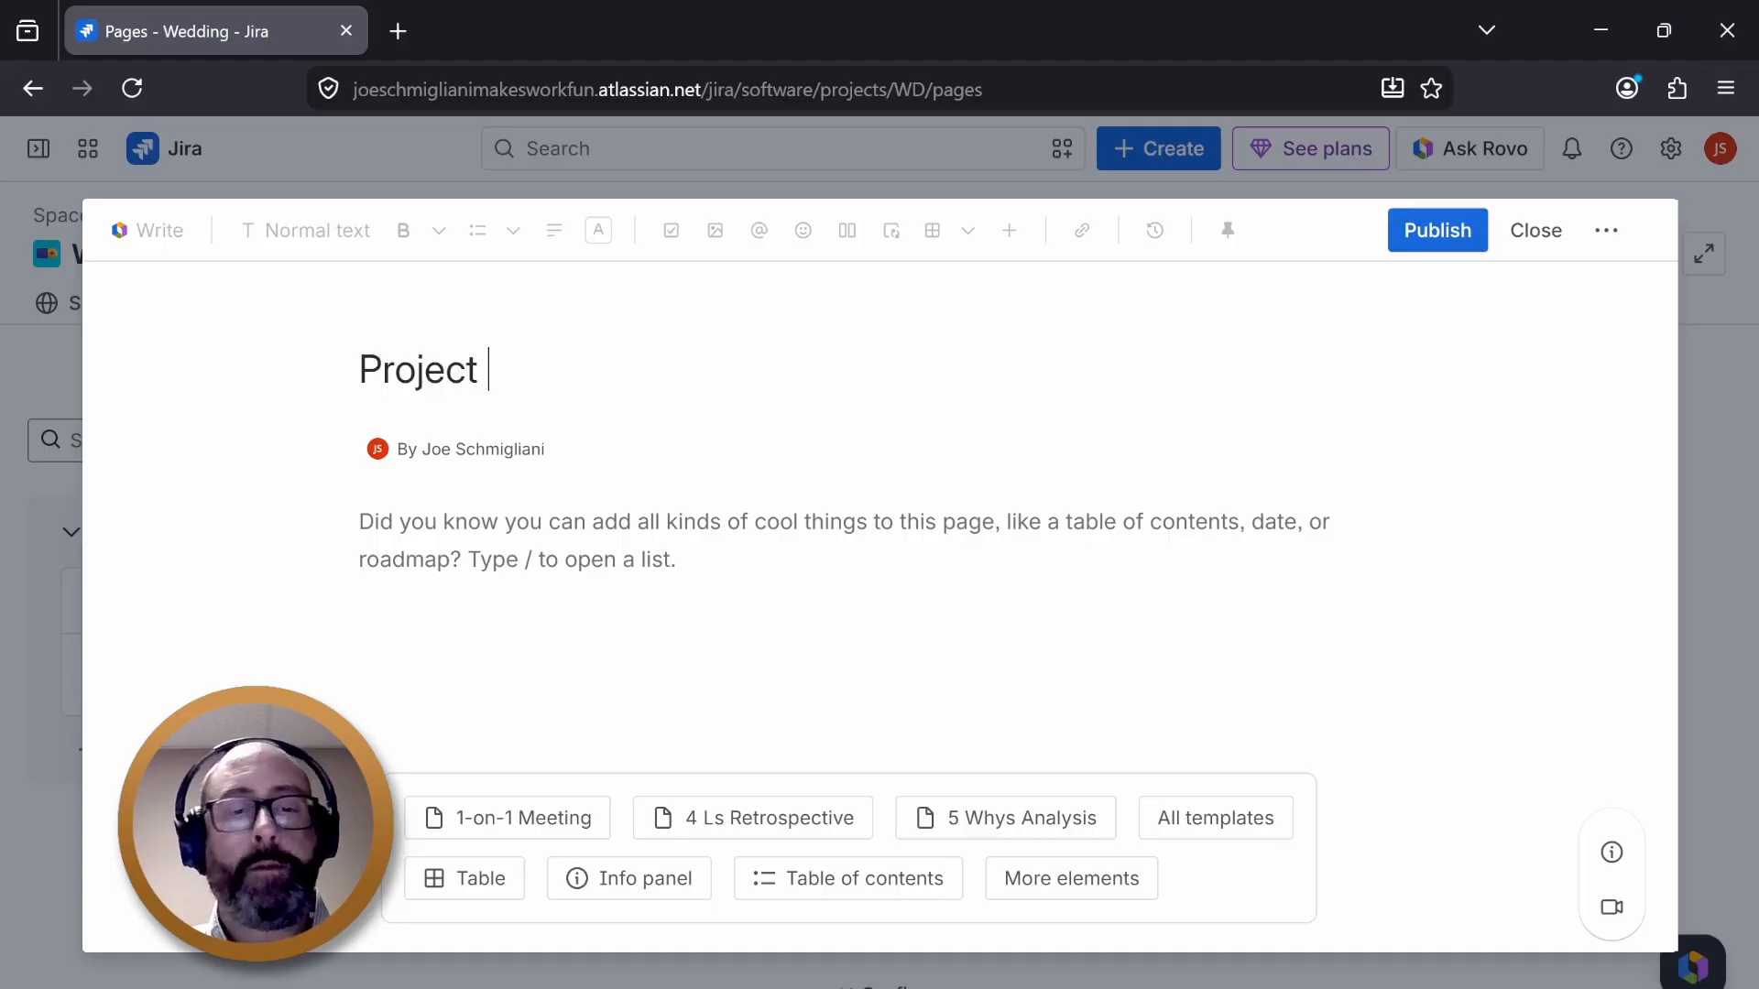
pyautogui.write('Chart')
pyautogui.press('BackSpace')
pyautogui.write('rter')
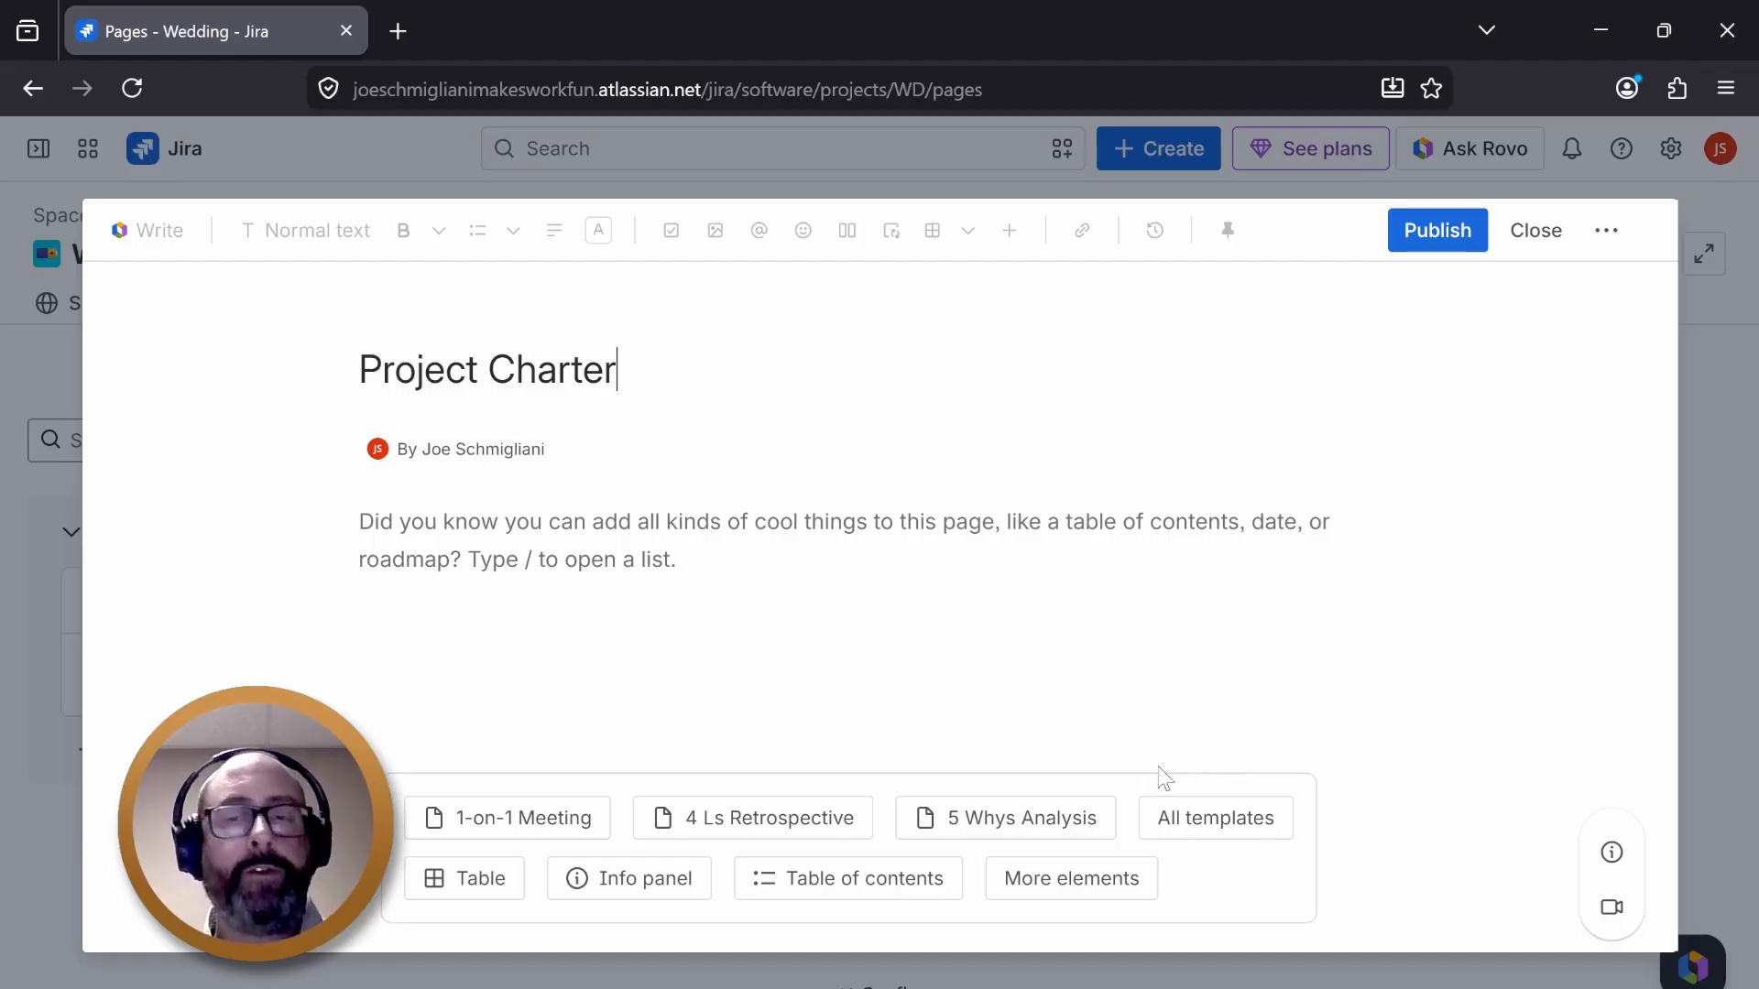
# - Add the colourful ink-swirl header image from the page's header image gallery
pyautogui.moveTo(745, 330)
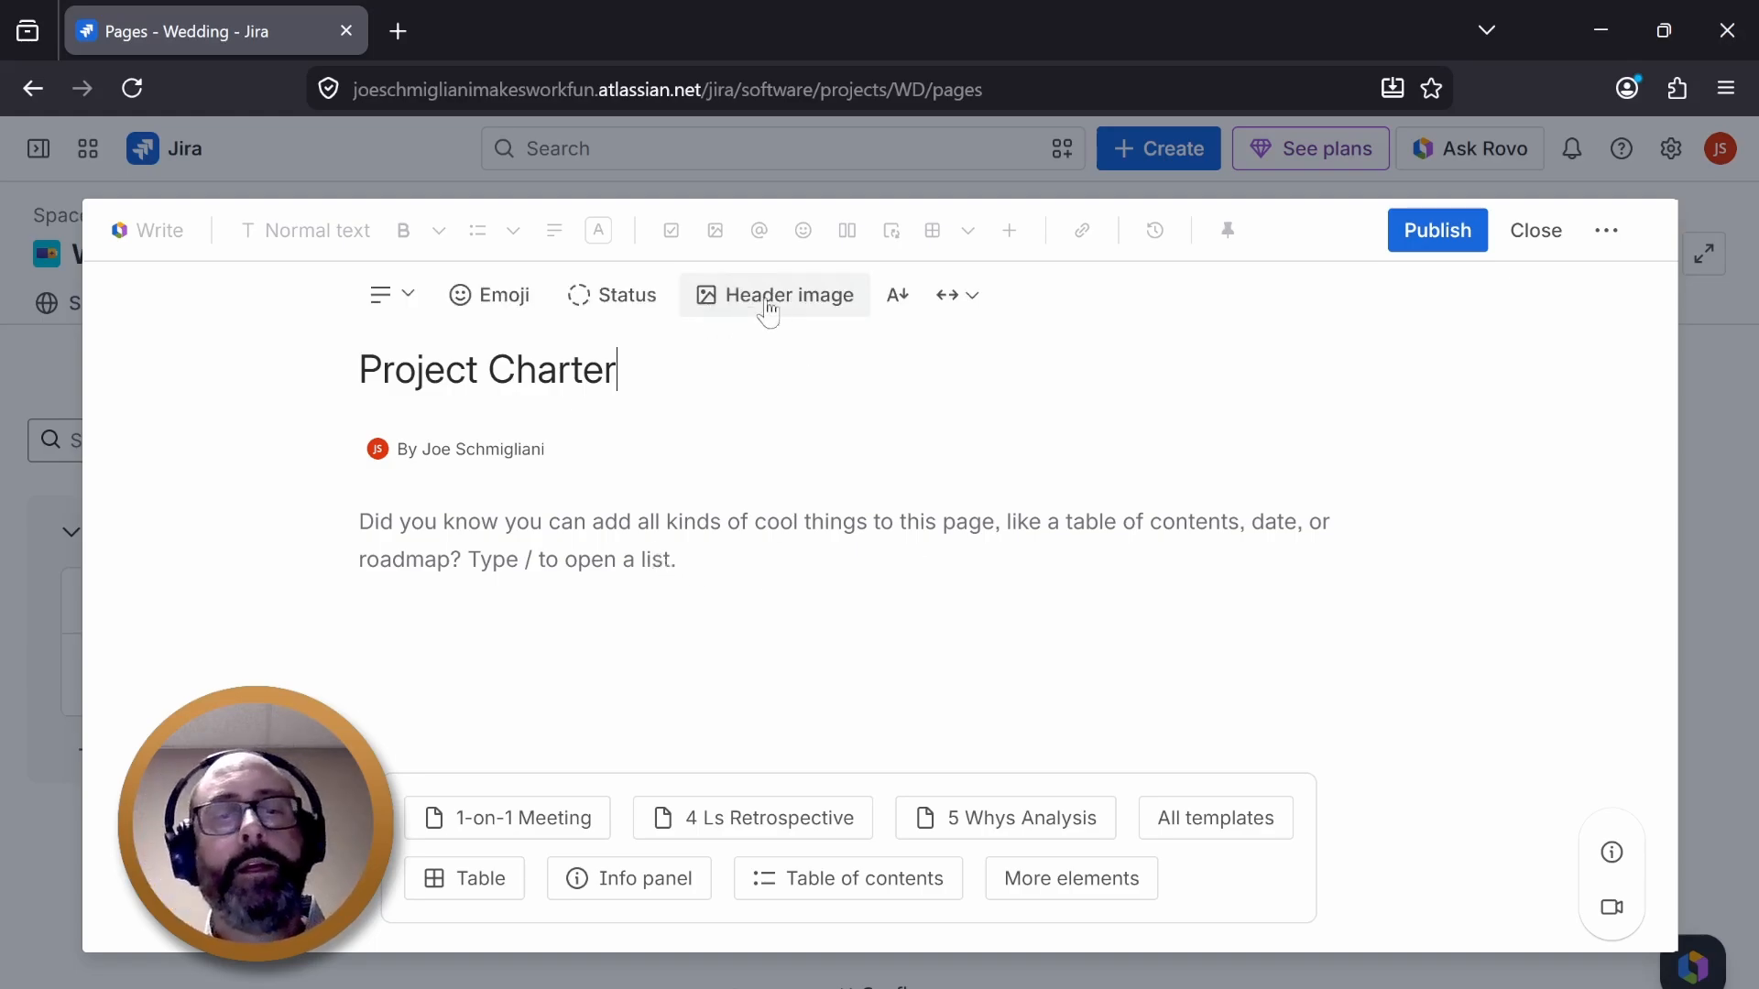
pyautogui.click(778, 310)
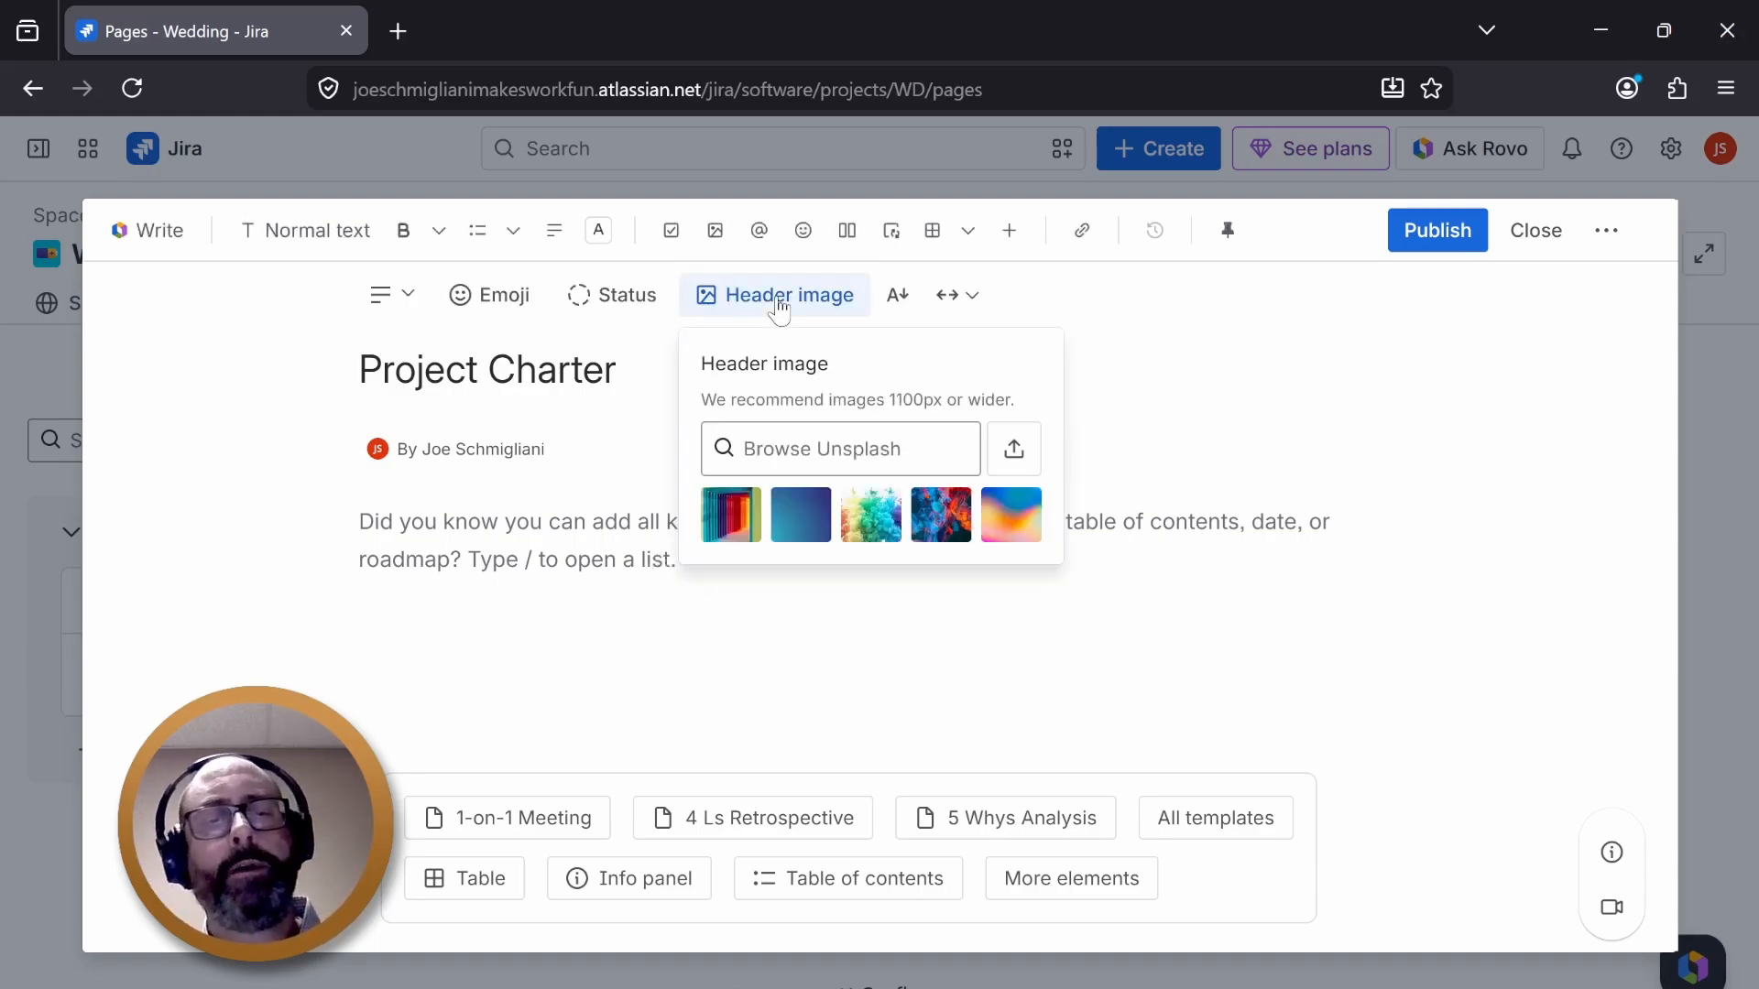
pyautogui.click(945, 513)
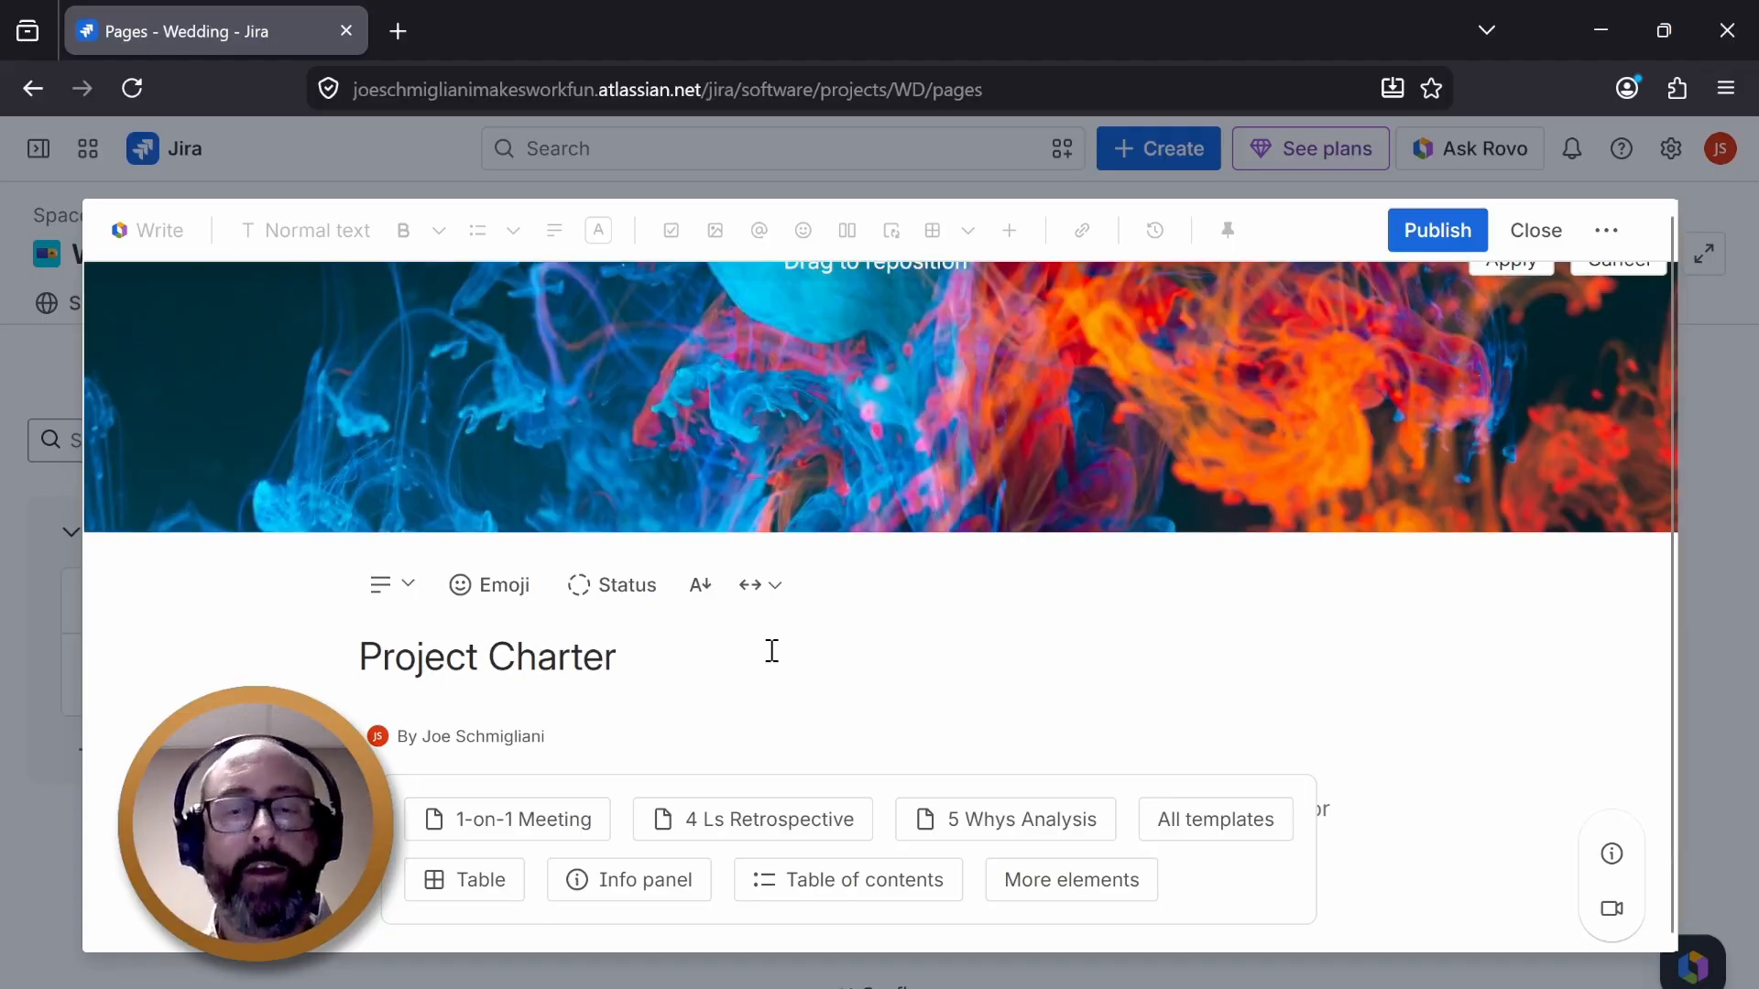
# - Extend the page title to "Project Charter - Wedding"
pyautogui.tripleClick(643, 664)
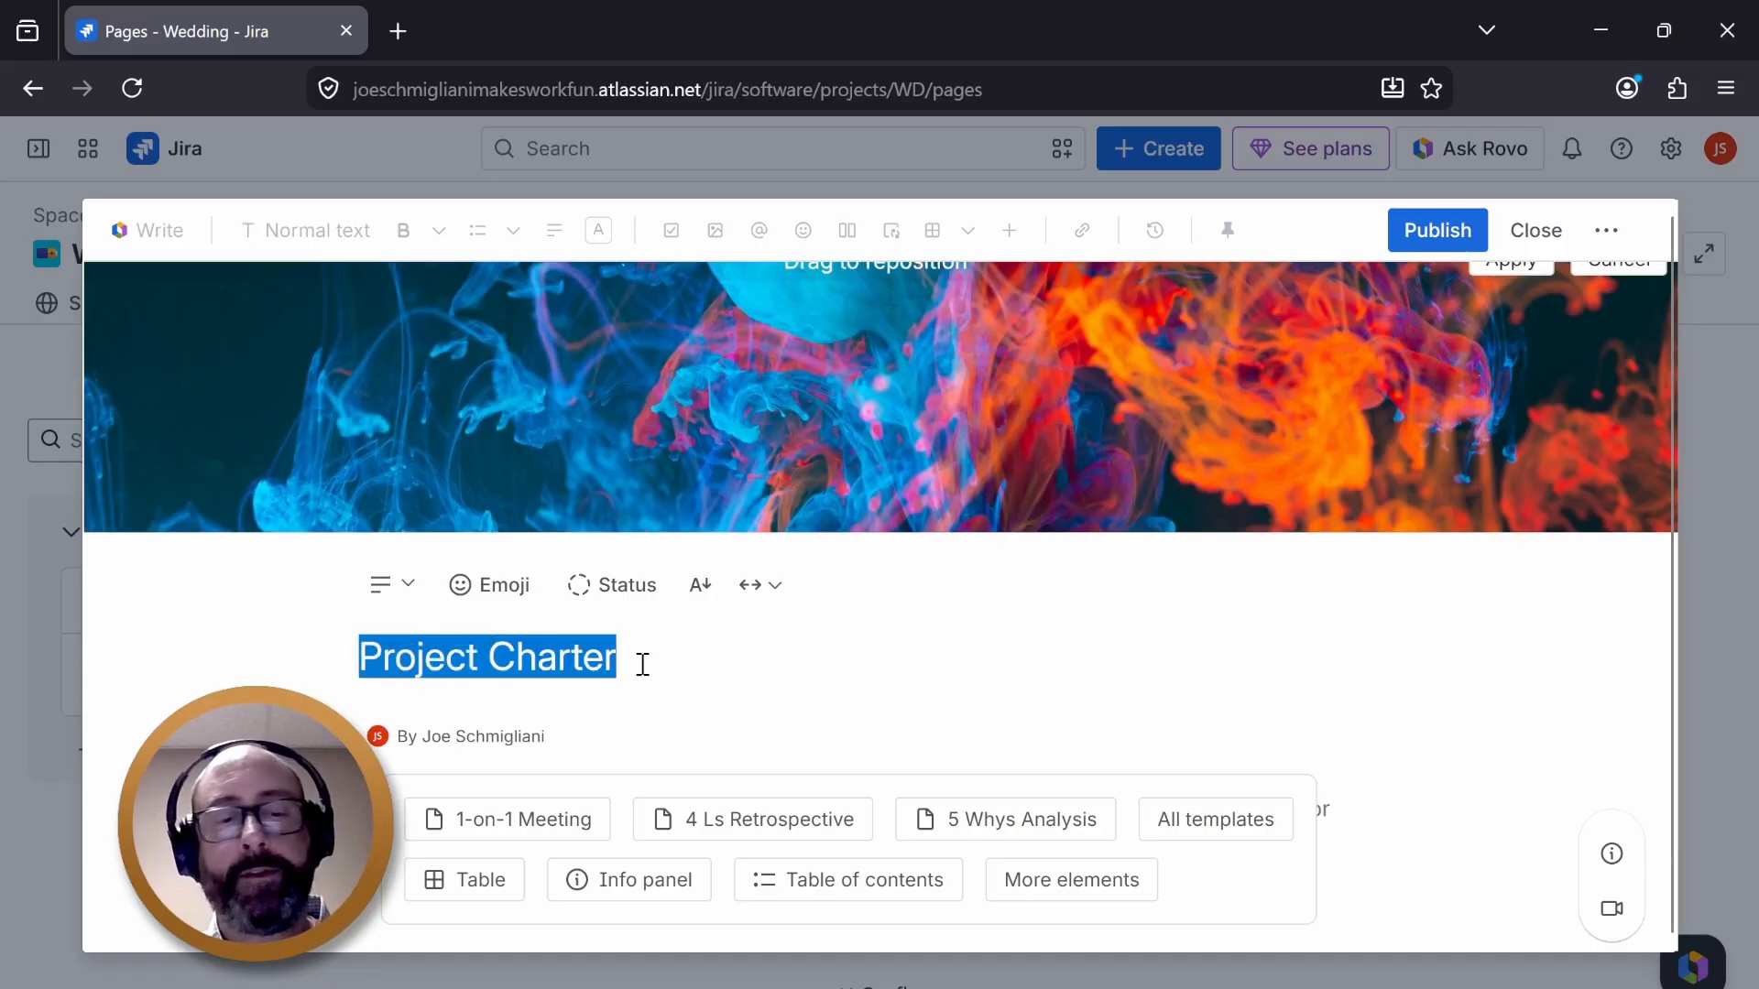
pyautogui.click(643, 664)
pyautogui.write('- Wedding')
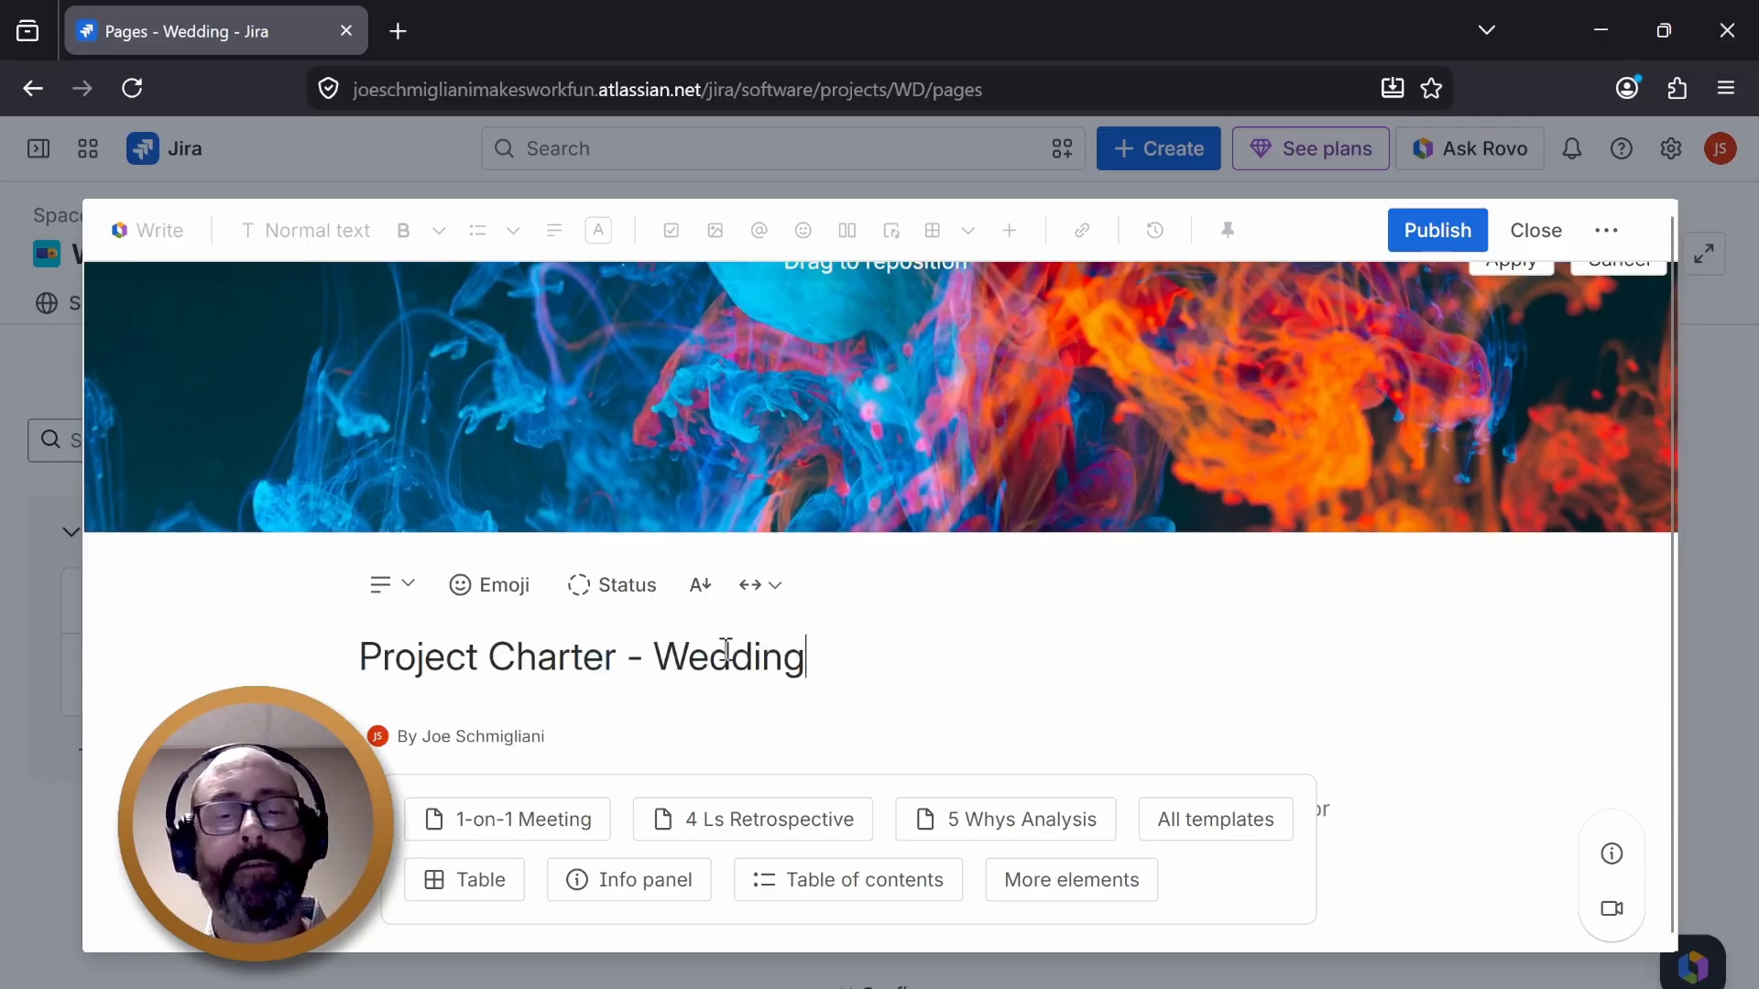
# - Insert a table into the page body and delete it again
pyautogui.scroll(-1, 1262, 751)
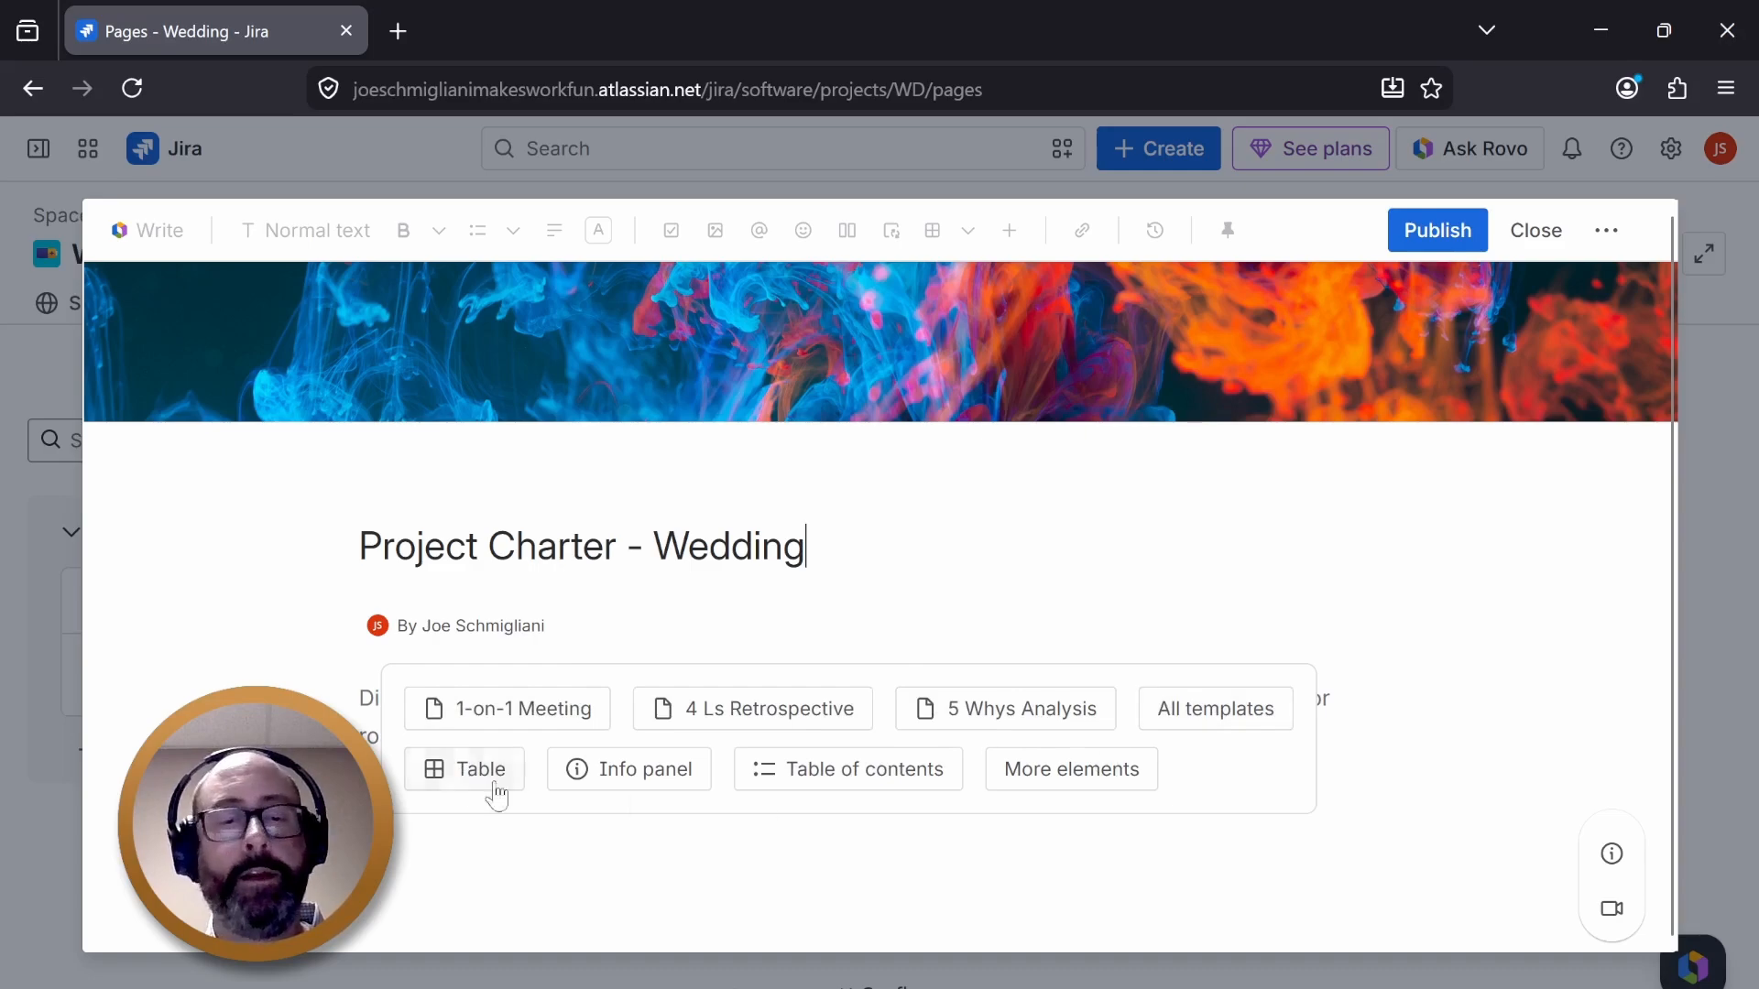
pyautogui.click(426, 769)
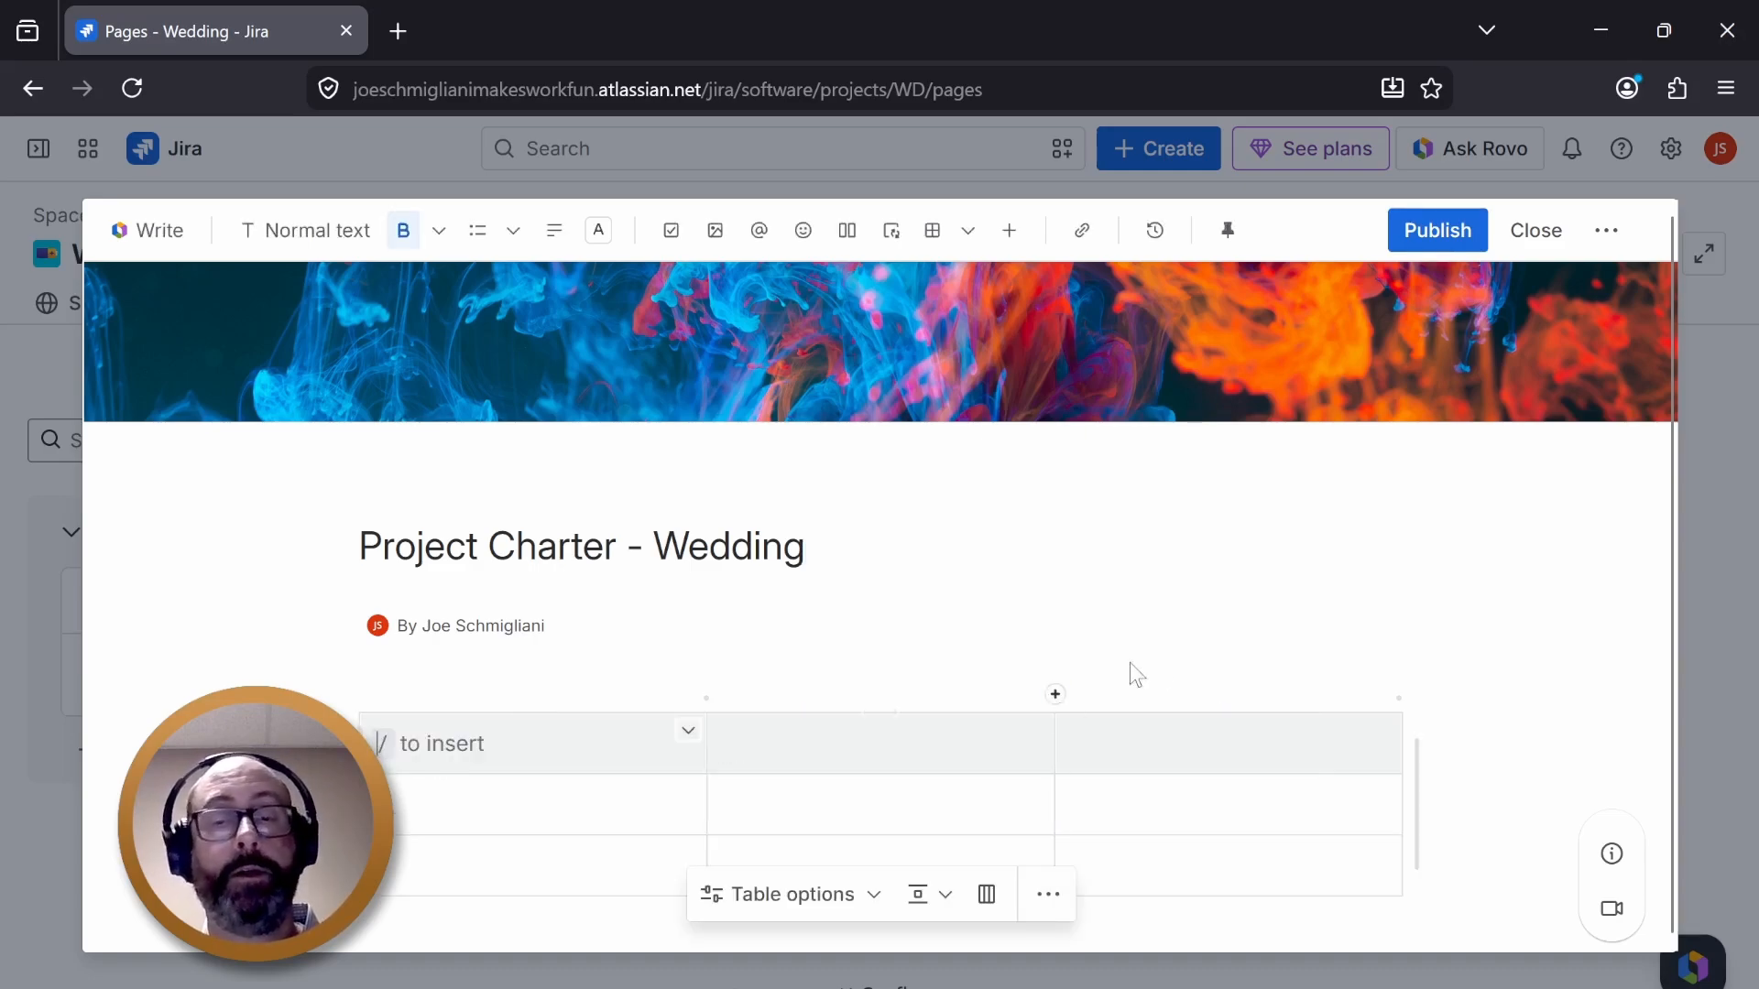
pyautogui.scroll(-2, 866, 699)
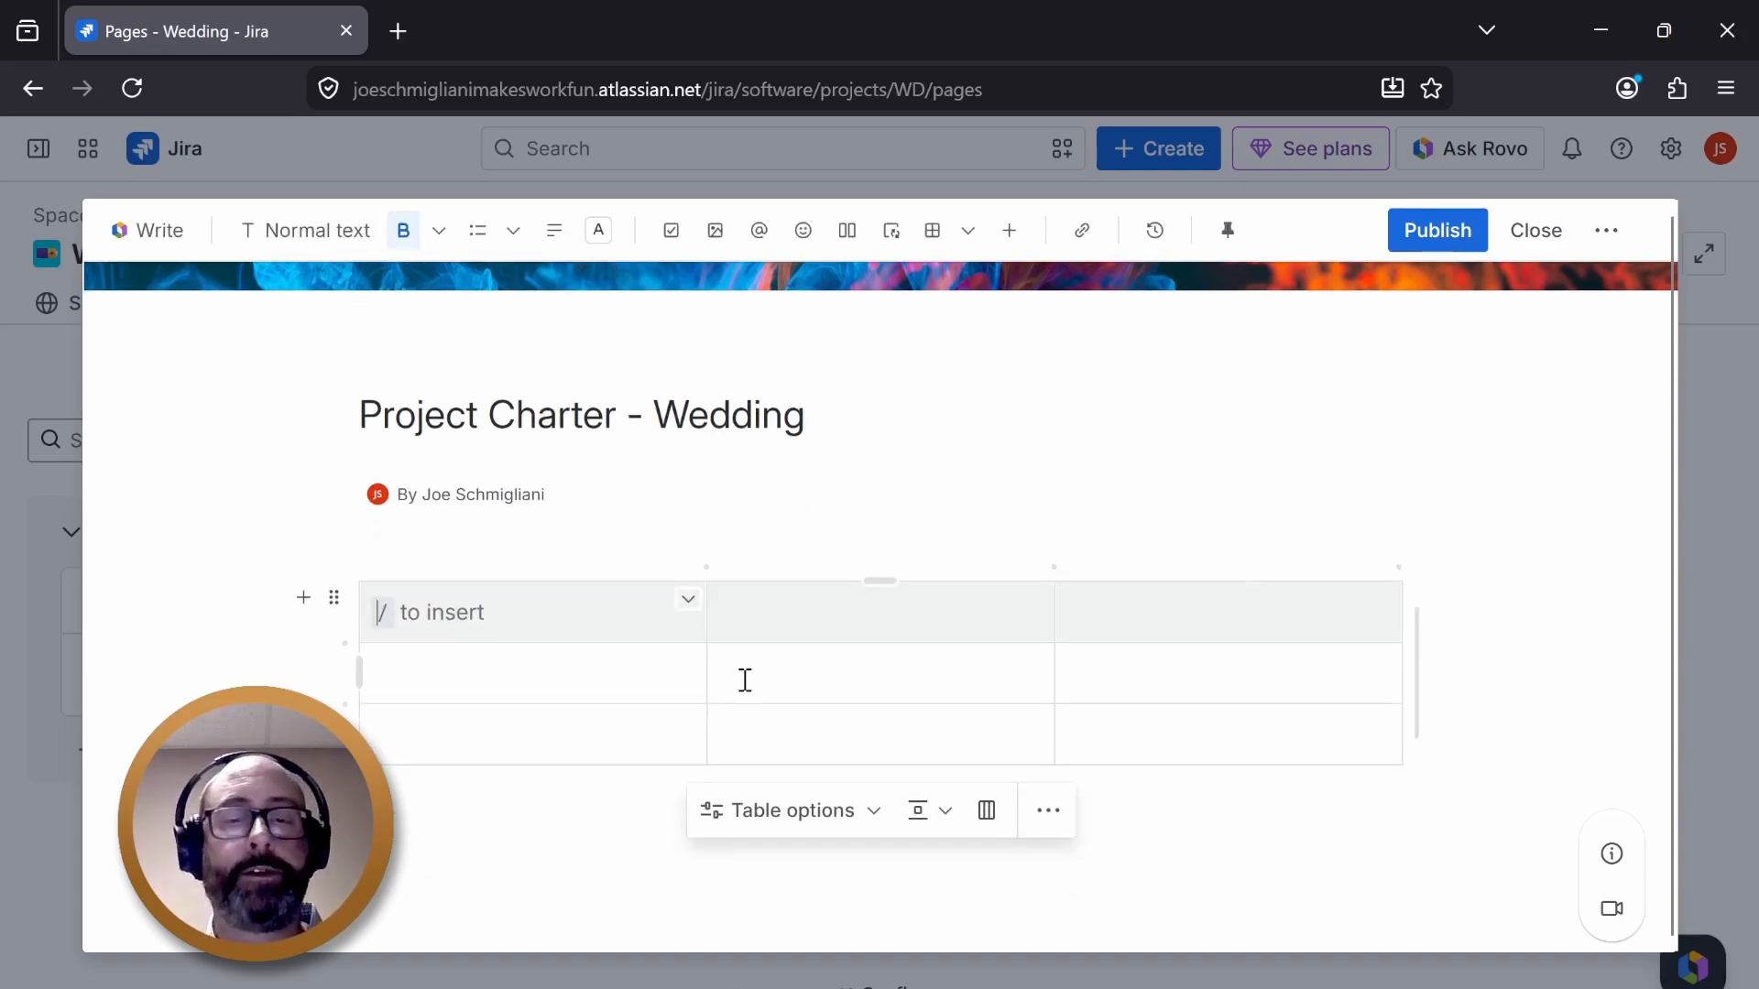
pyautogui.click(334, 597)
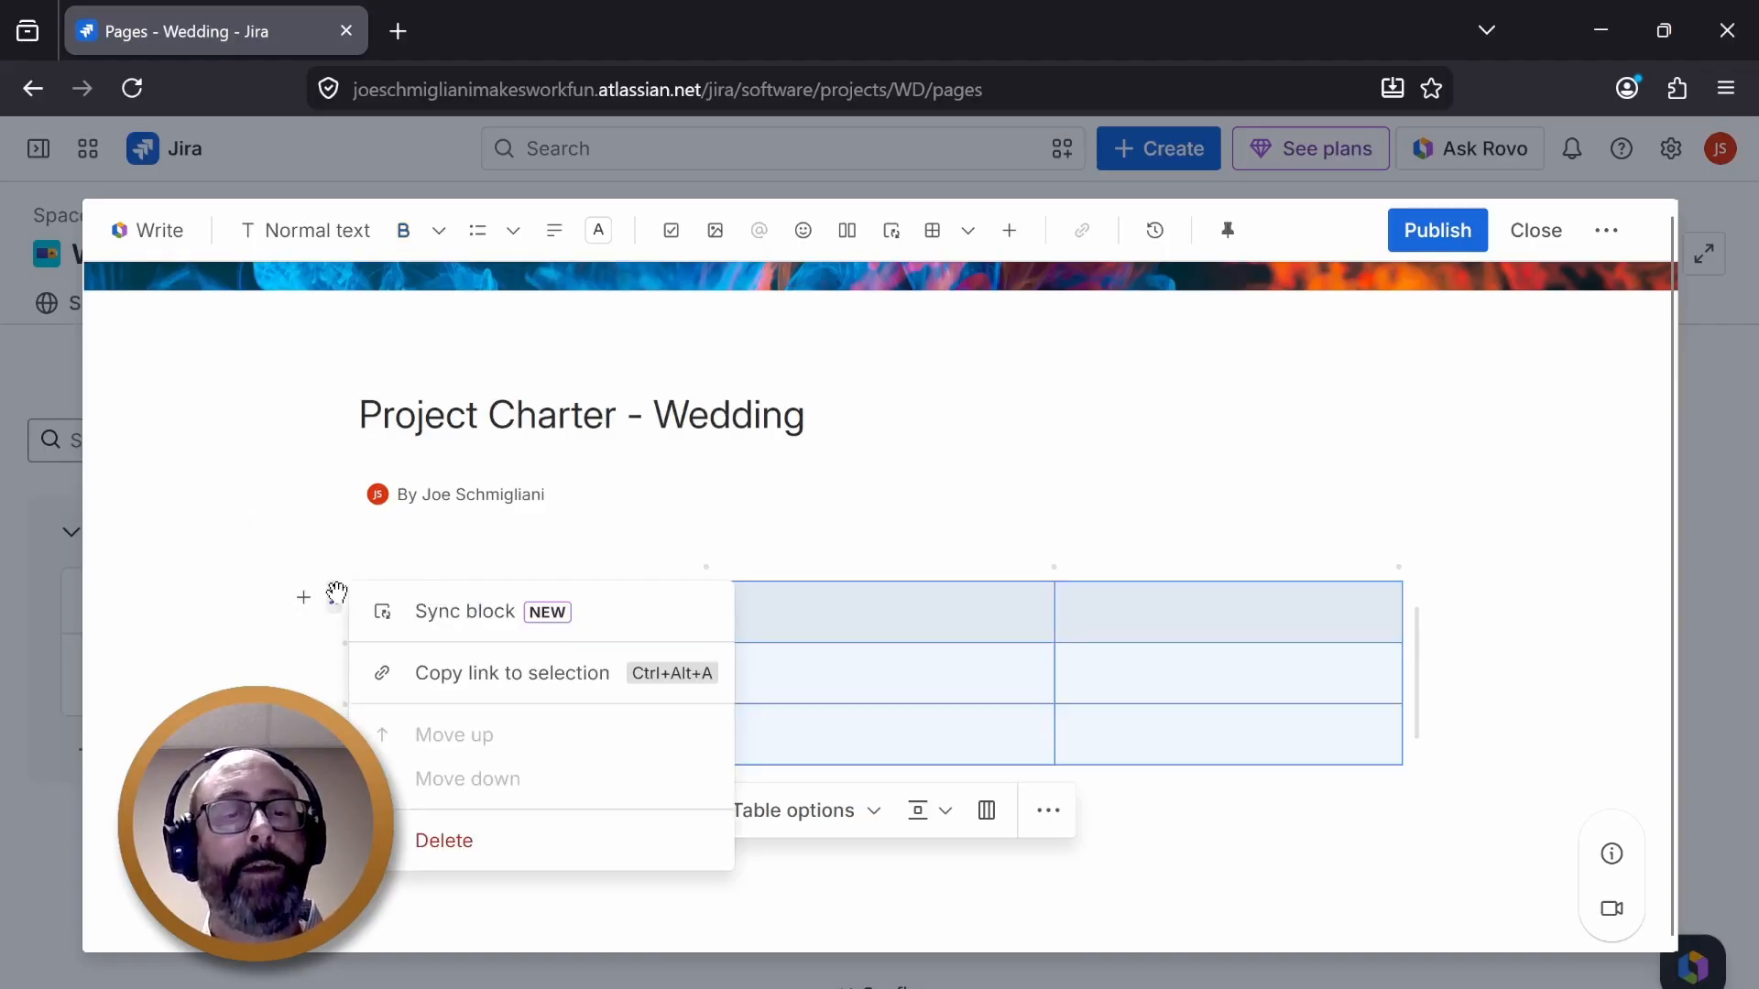
pyautogui.click(455, 845)
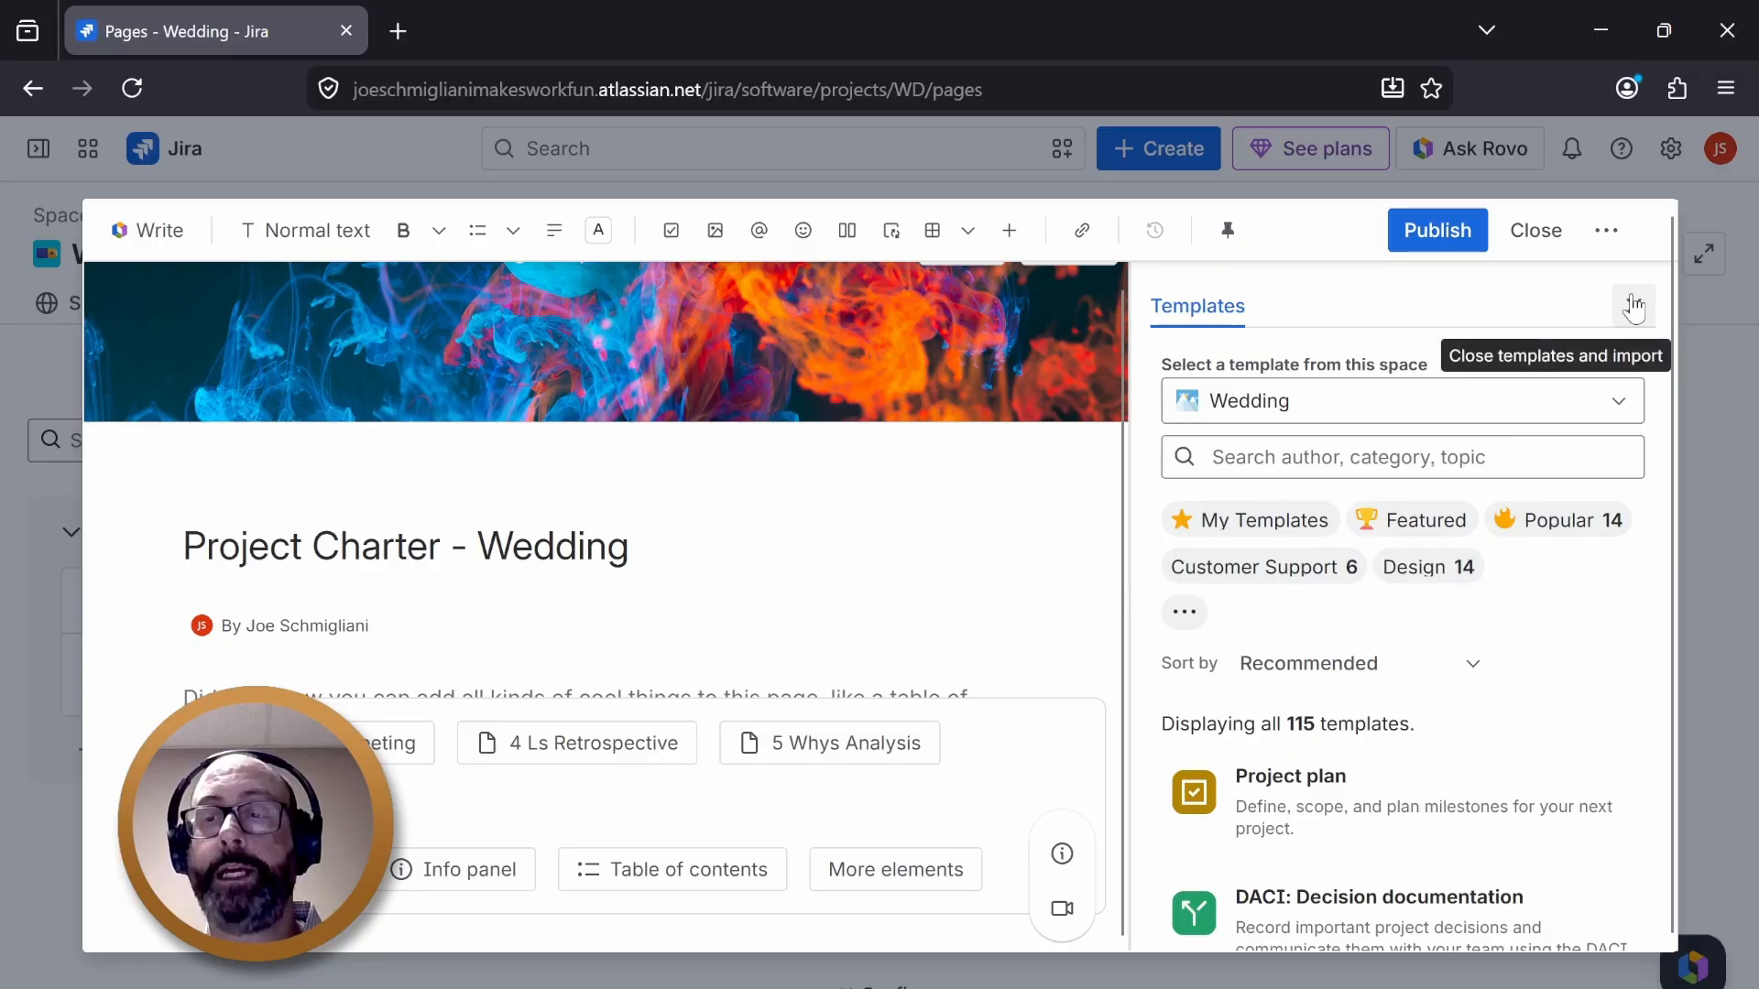
# - Close the templates panel and browse the list of additional page elements
pyautogui.click(1633, 306)
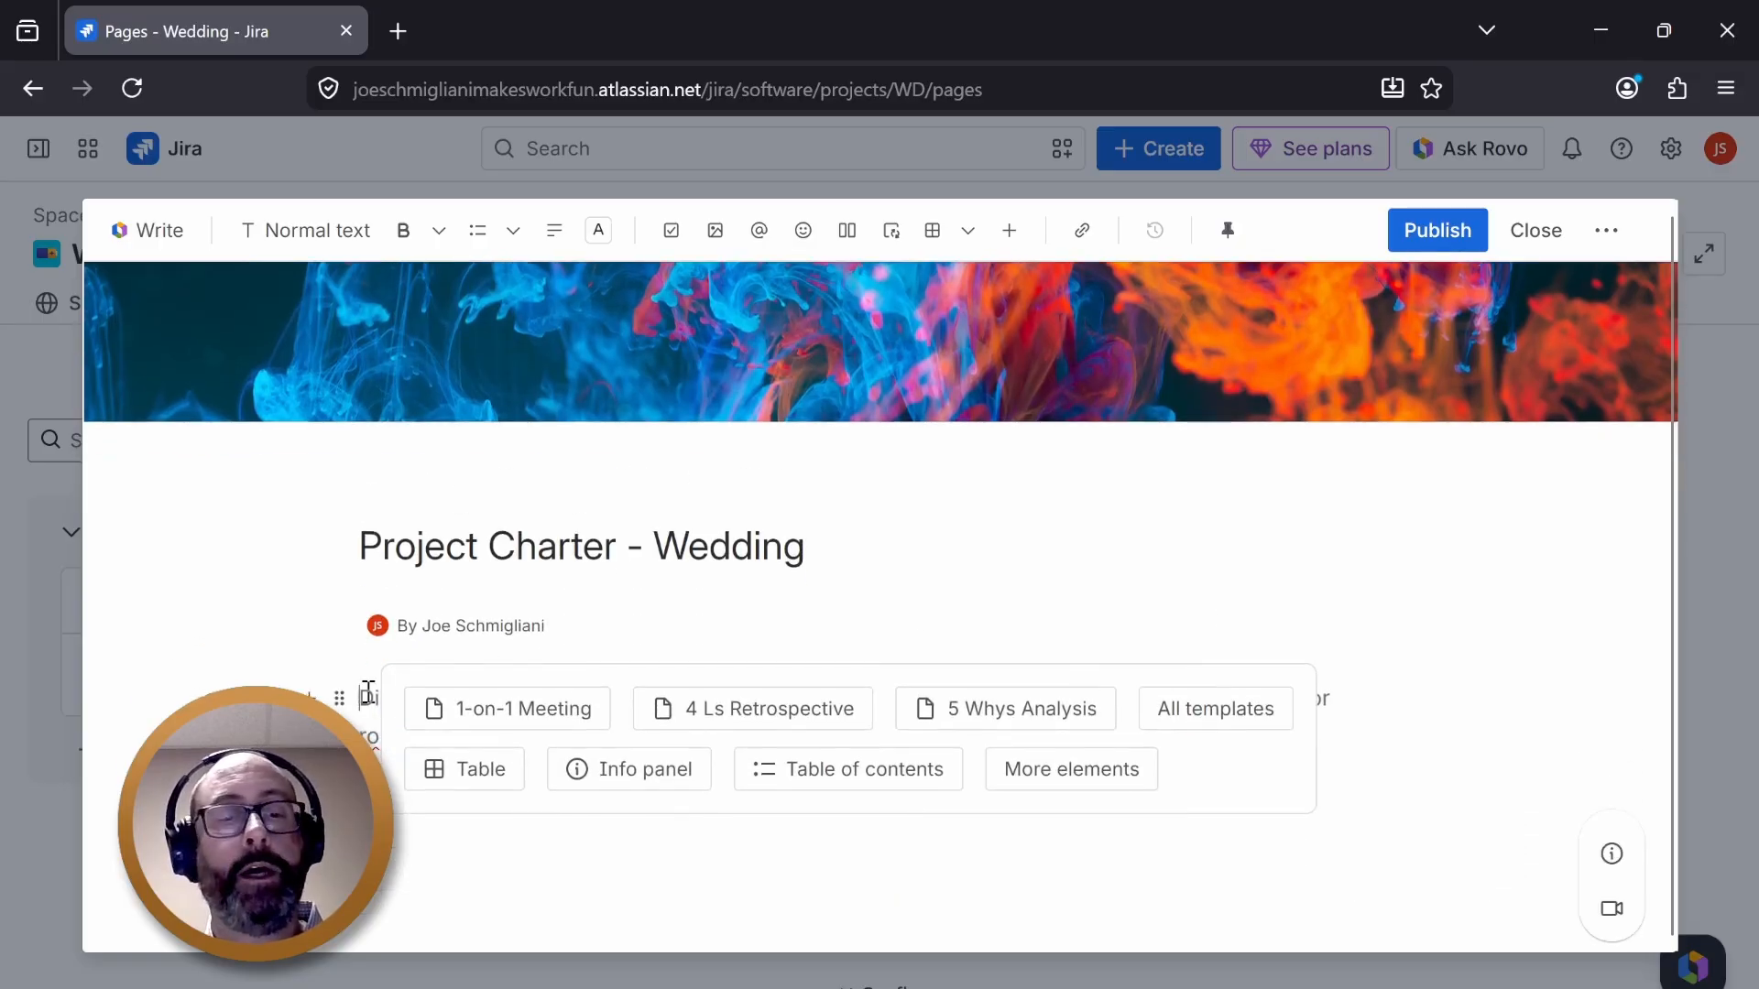
pyautogui.click(1051, 777)
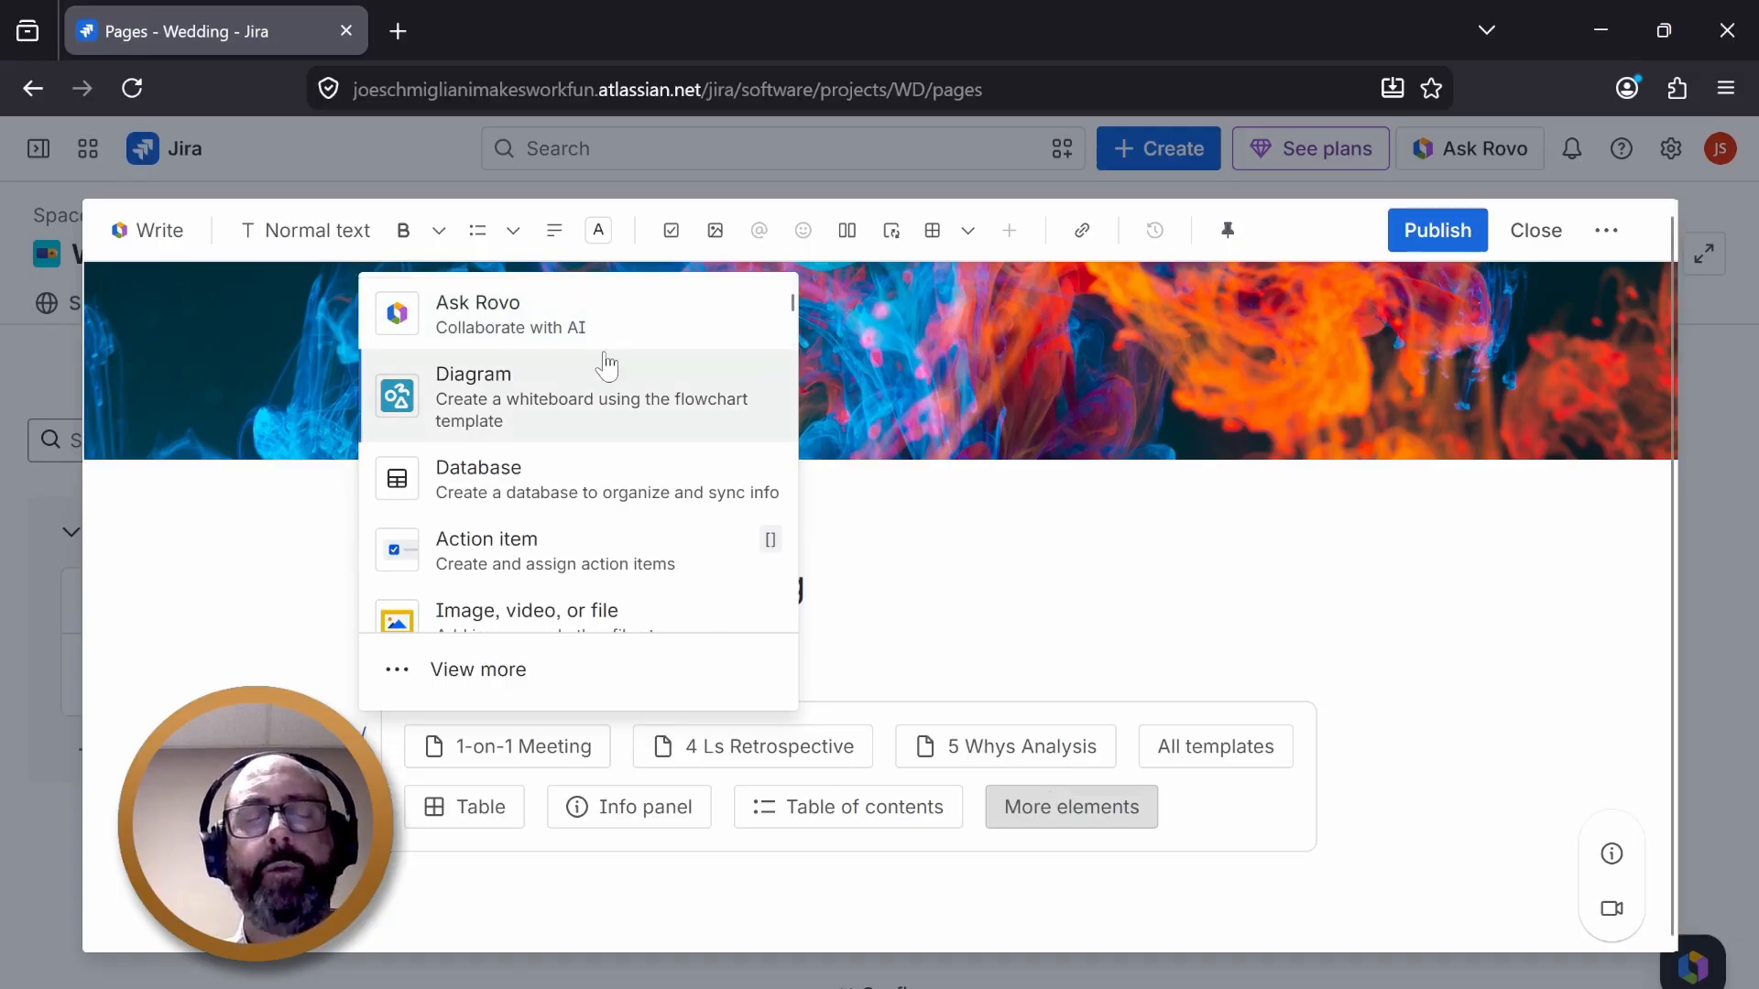
pyautogui.scroll(-2, 605, 362)
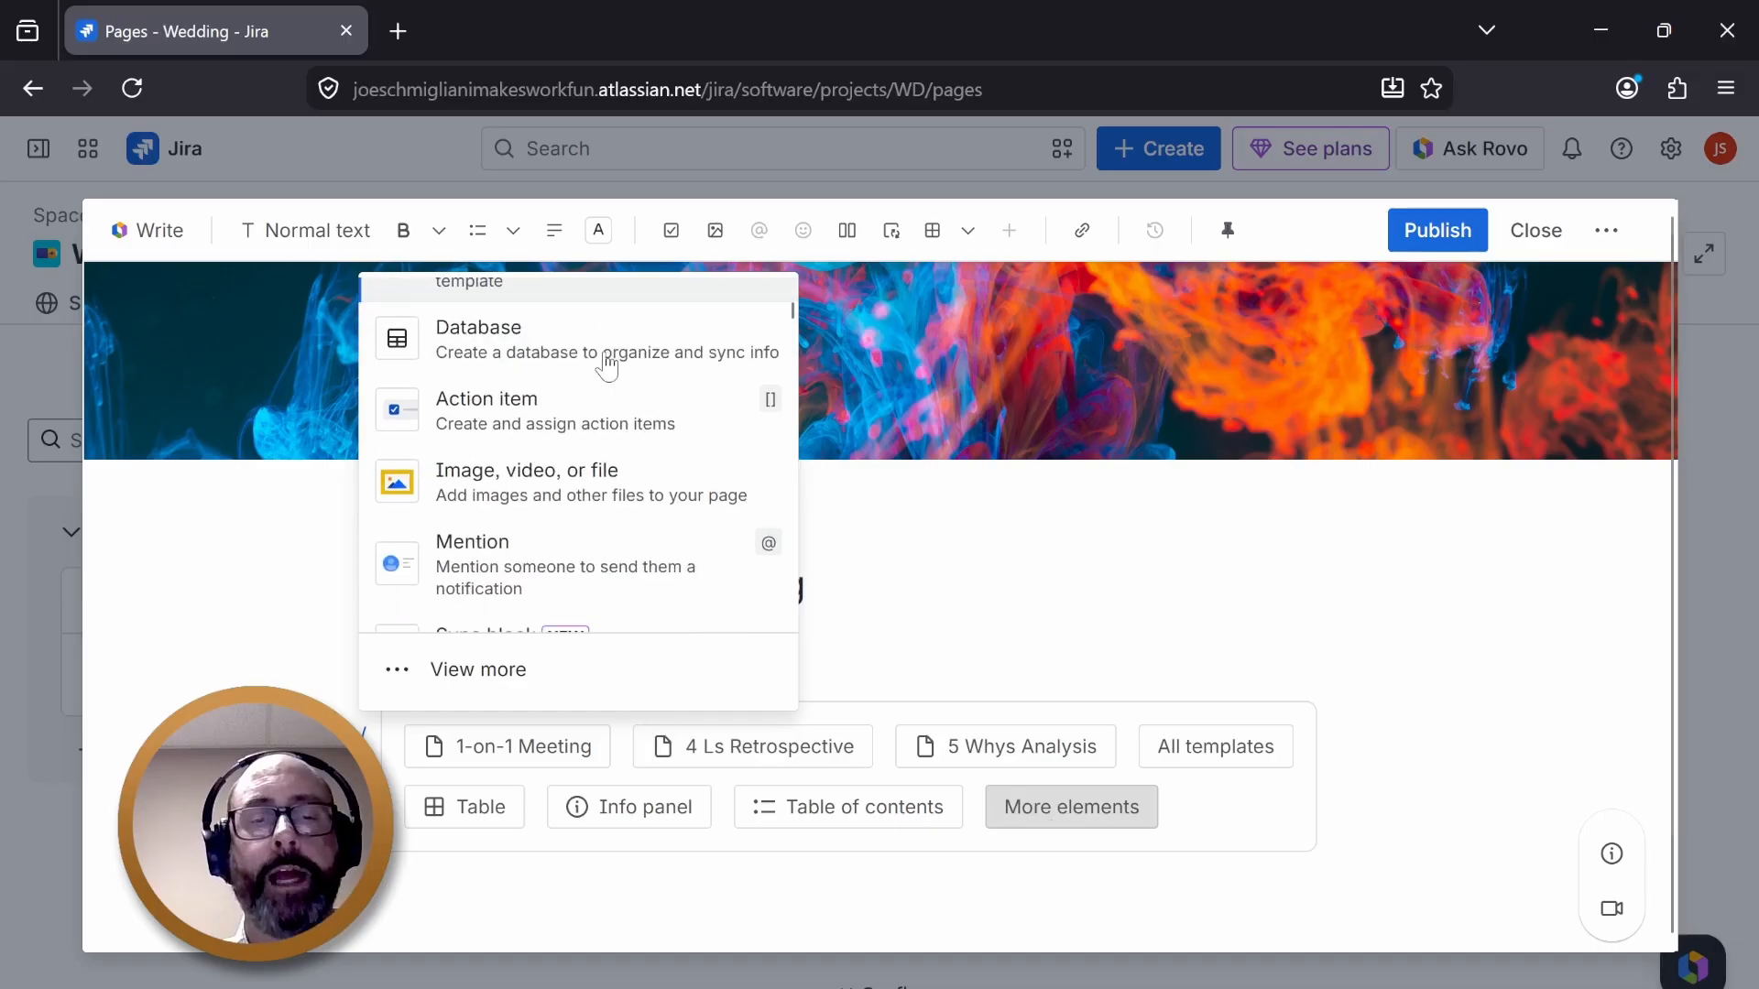
pyautogui.scroll(1, 605, 362)
pyautogui.scroll(1, 605, 367)
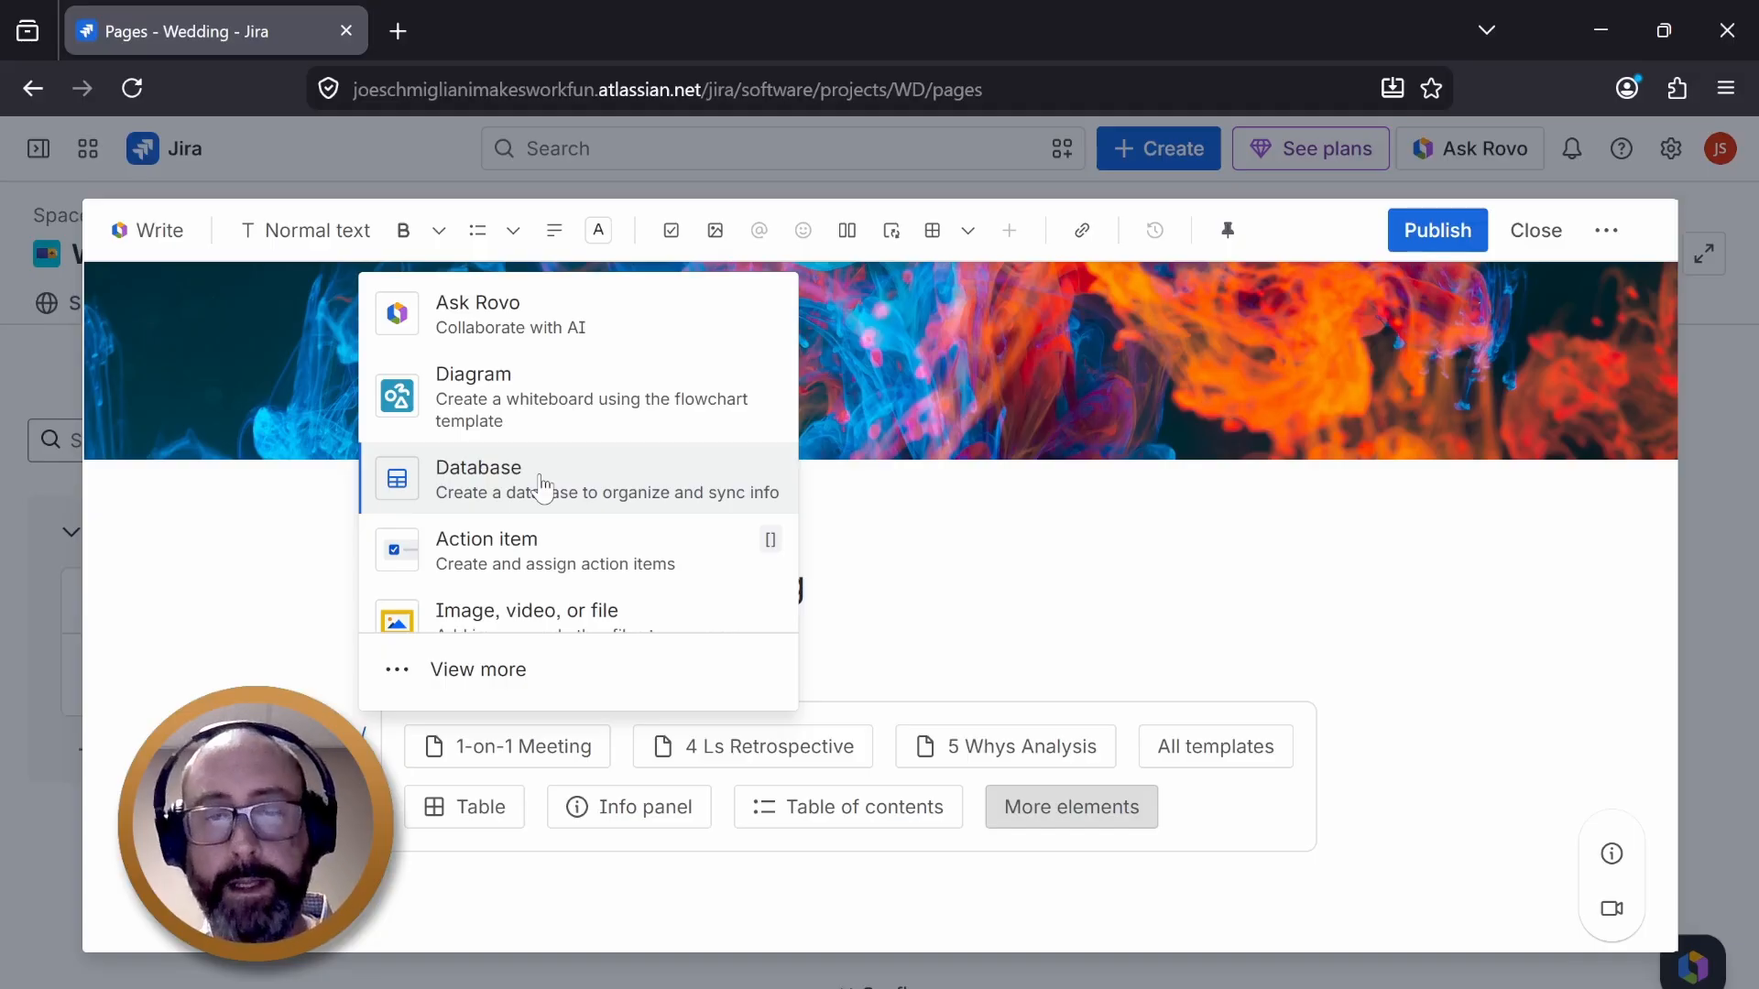
pyautogui.scroll(-2, 586, 476)
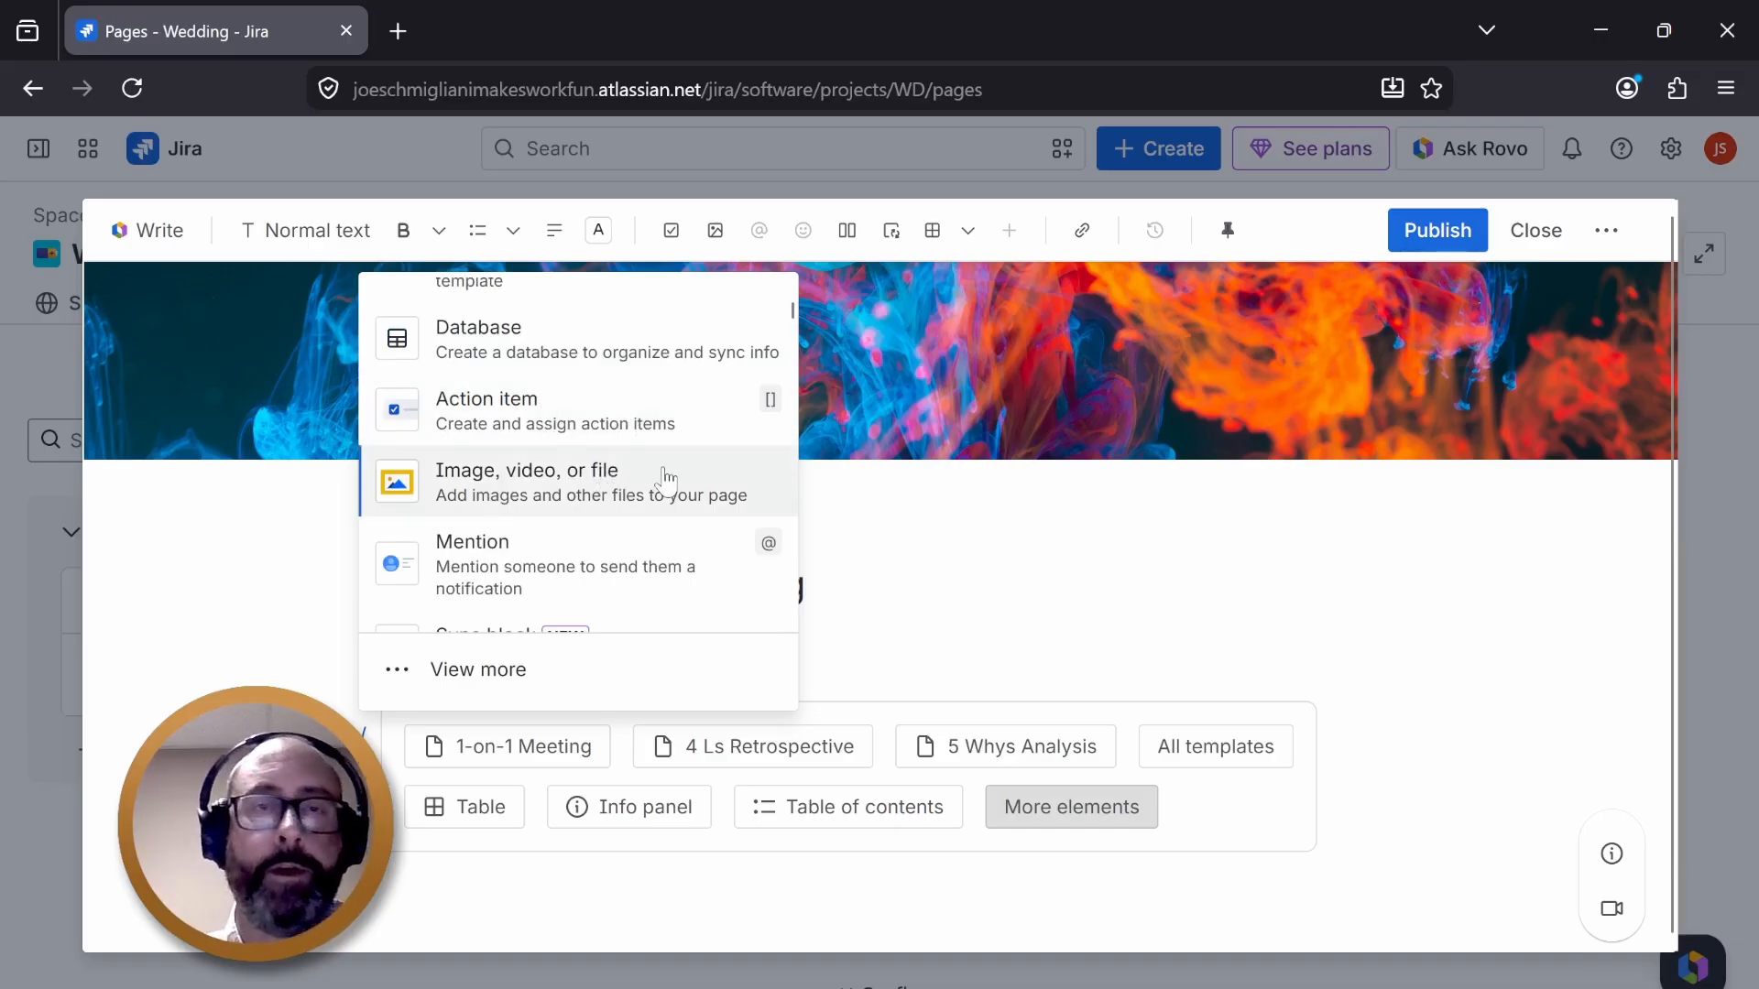
pyautogui.scroll(-5, 666, 478)
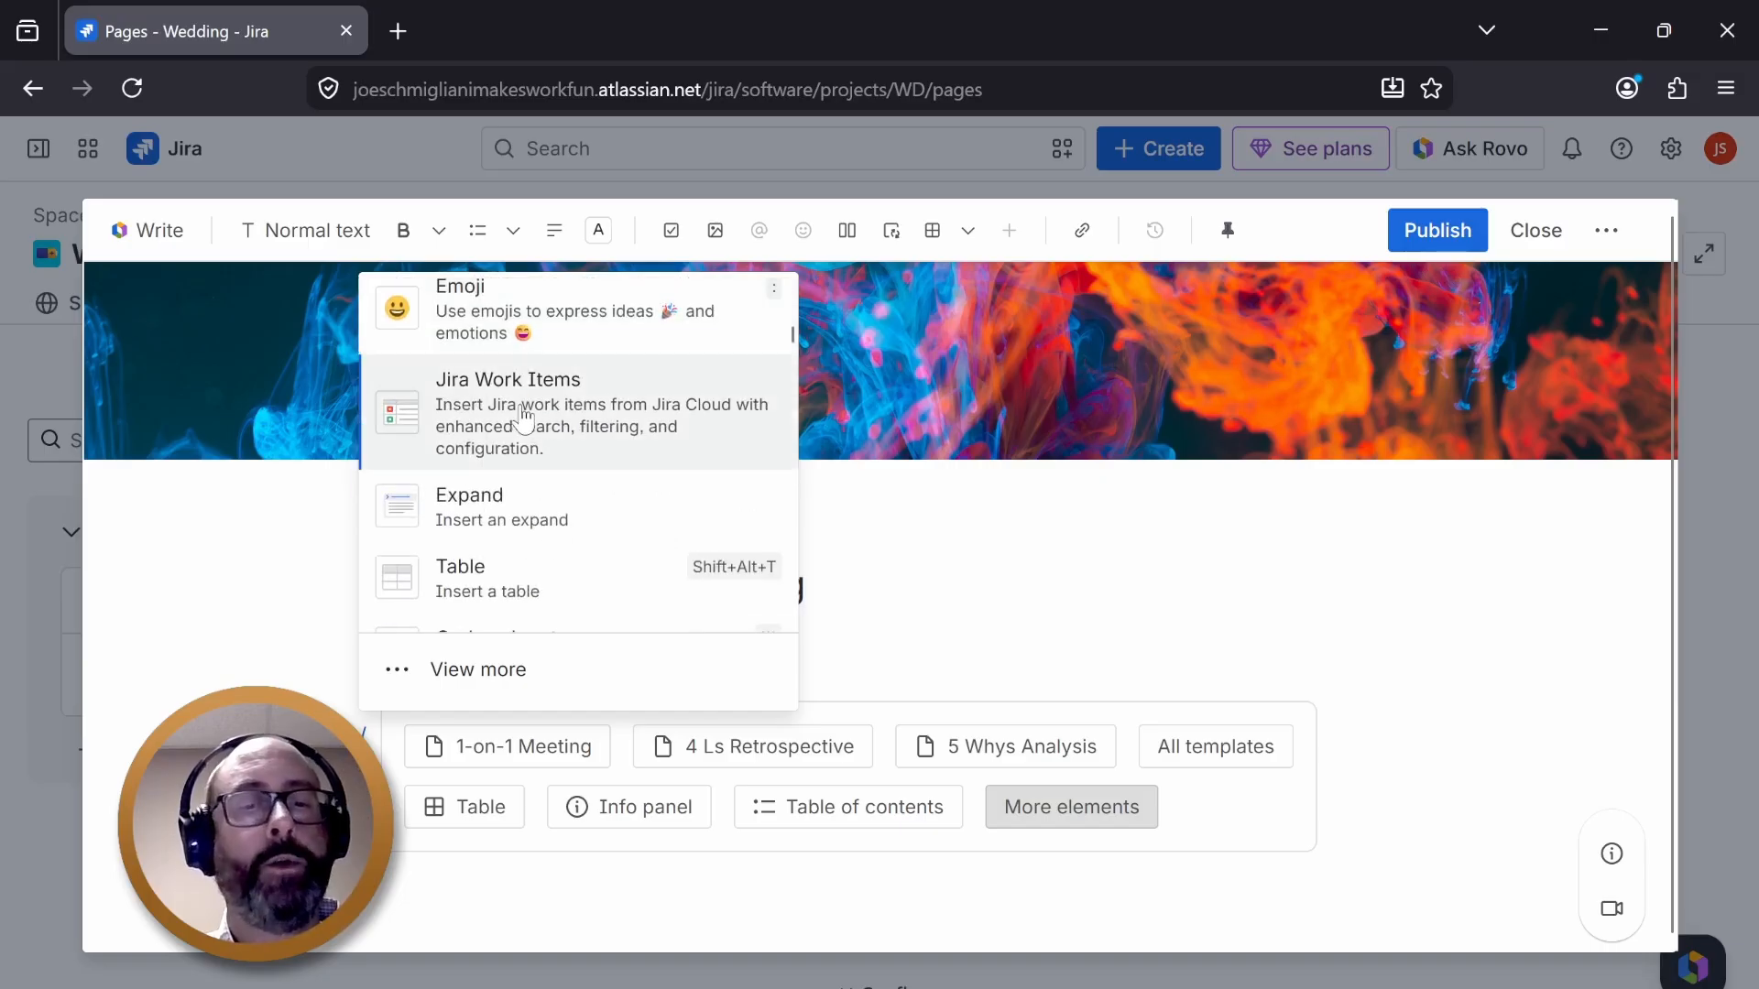
pyautogui.scroll(-2, 526, 513)
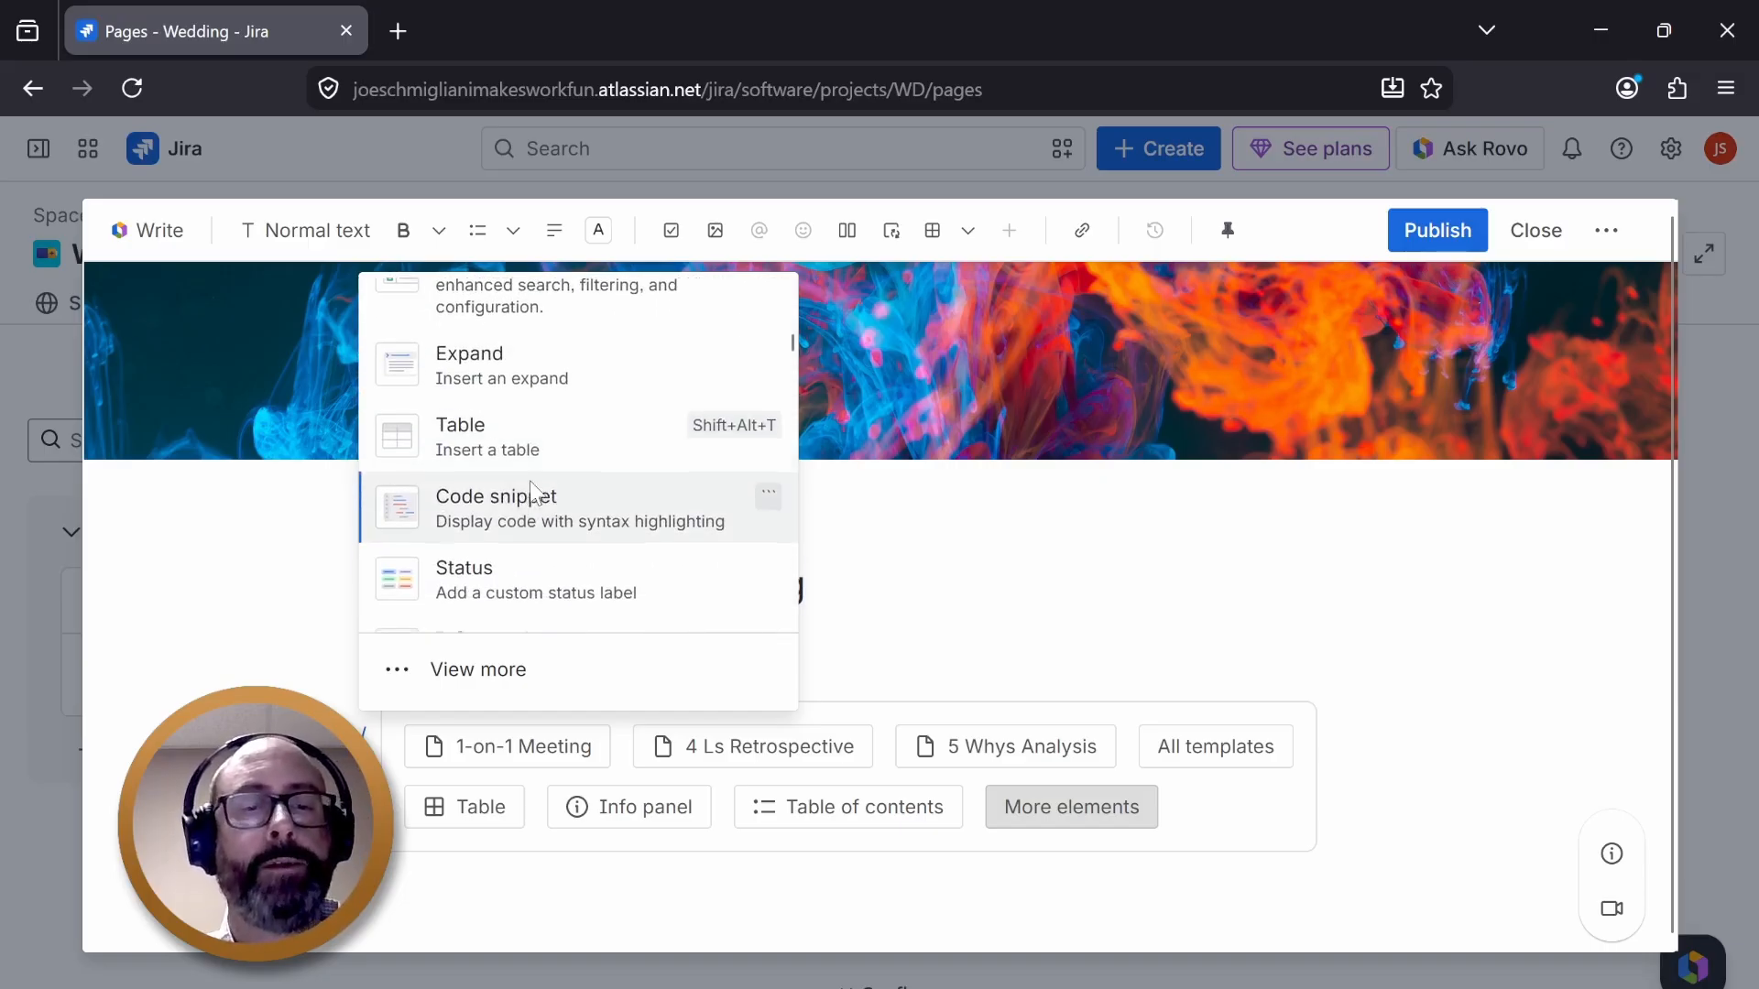
pyautogui.scroll(-2, 546, 421)
pyautogui.scroll(-4, 549, 503)
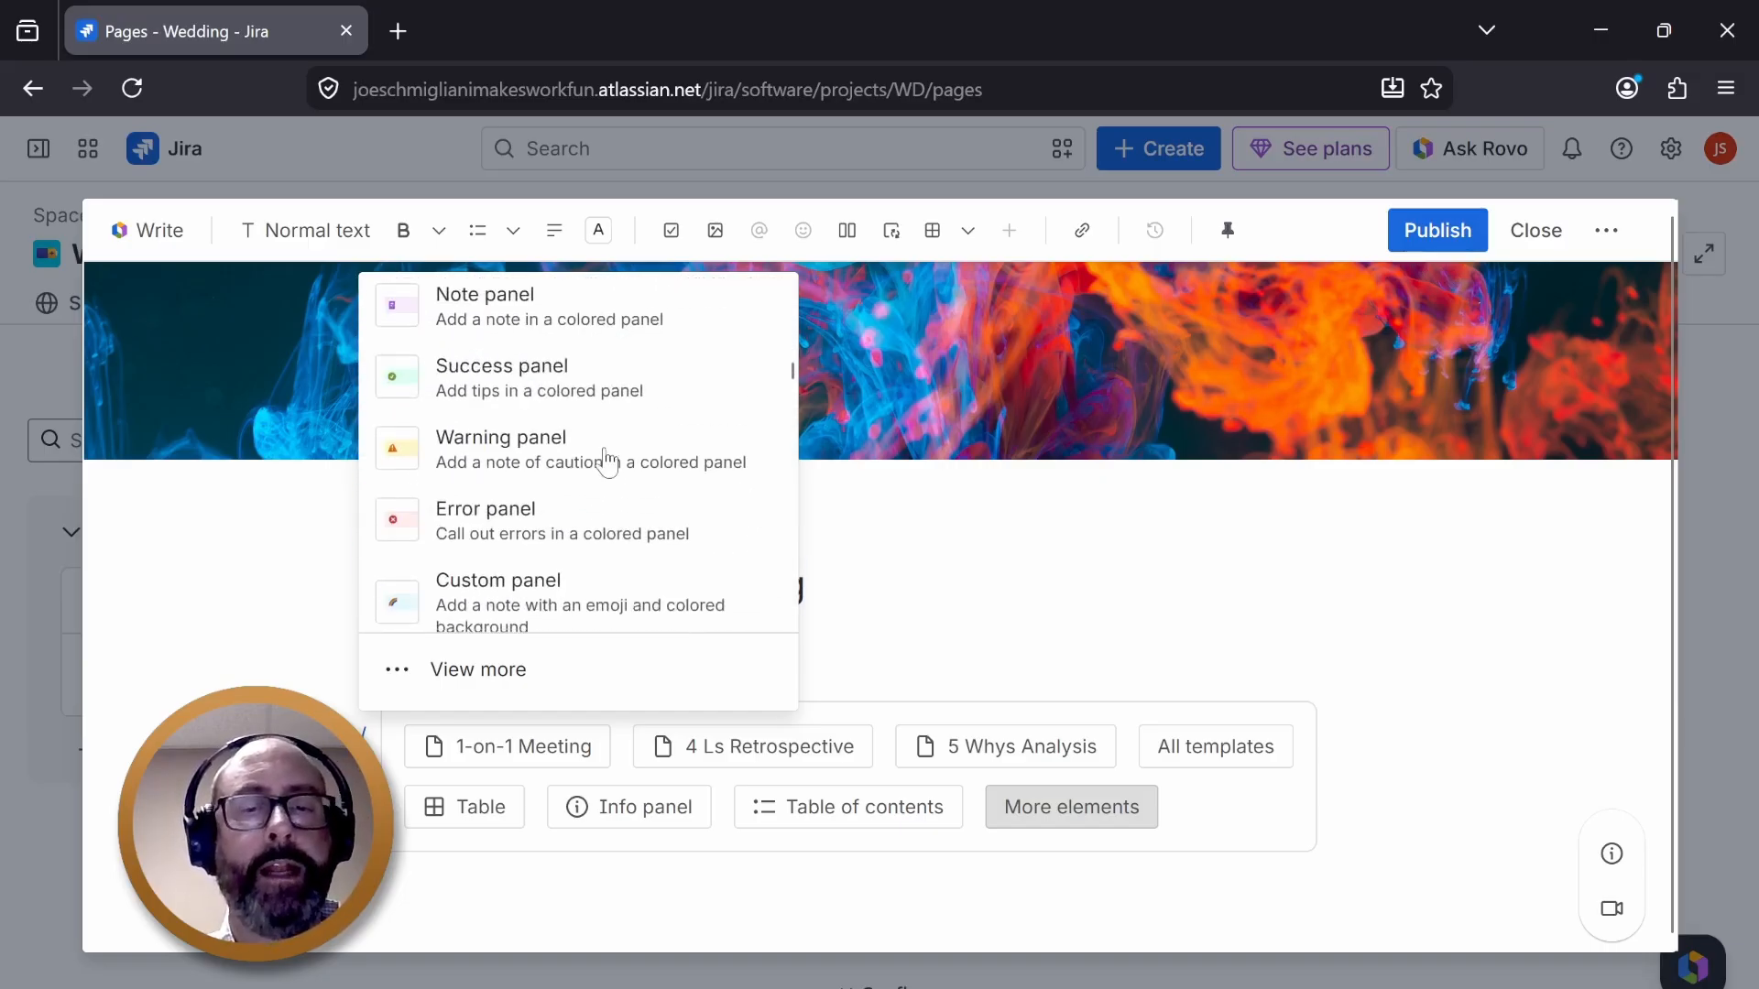
pyautogui.scroll(-8, 606, 458)
pyautogui.scroll(2, 606, 463)
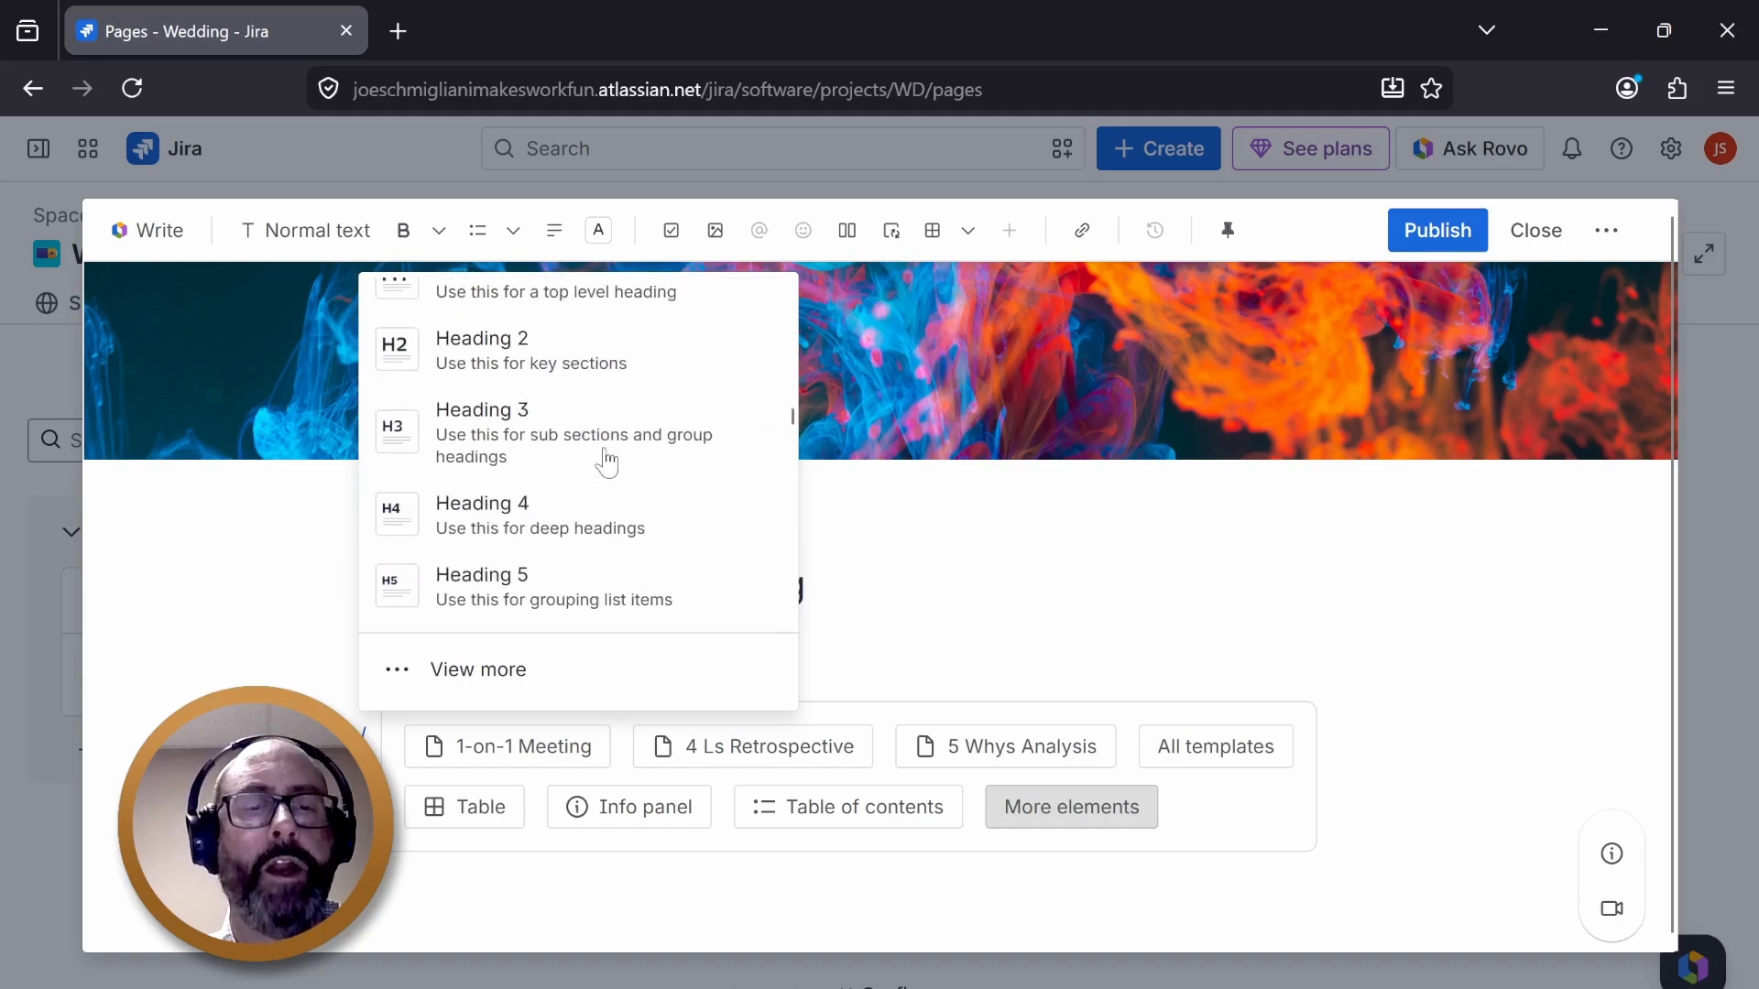
pyautogui.scroll(2, 534, 462)
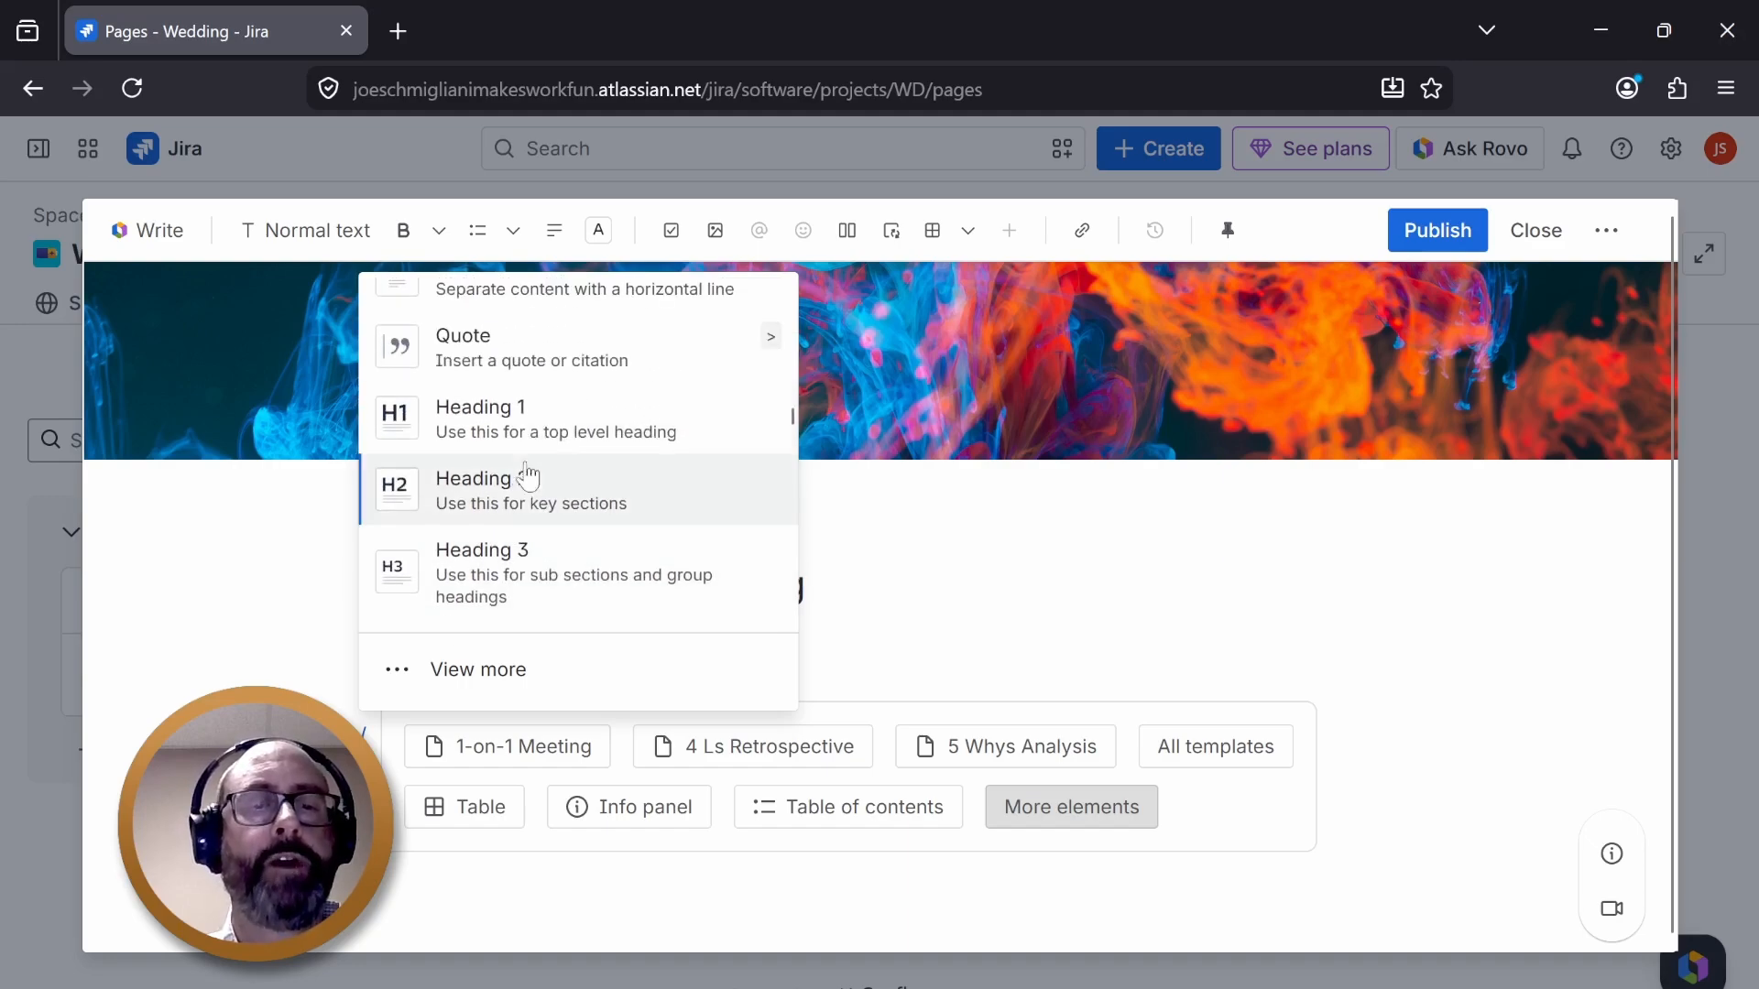
# - Add a Heading 1 reading "Welcome to the Party of the Century" at the top of the page body
pyautogui.click(521, 419)
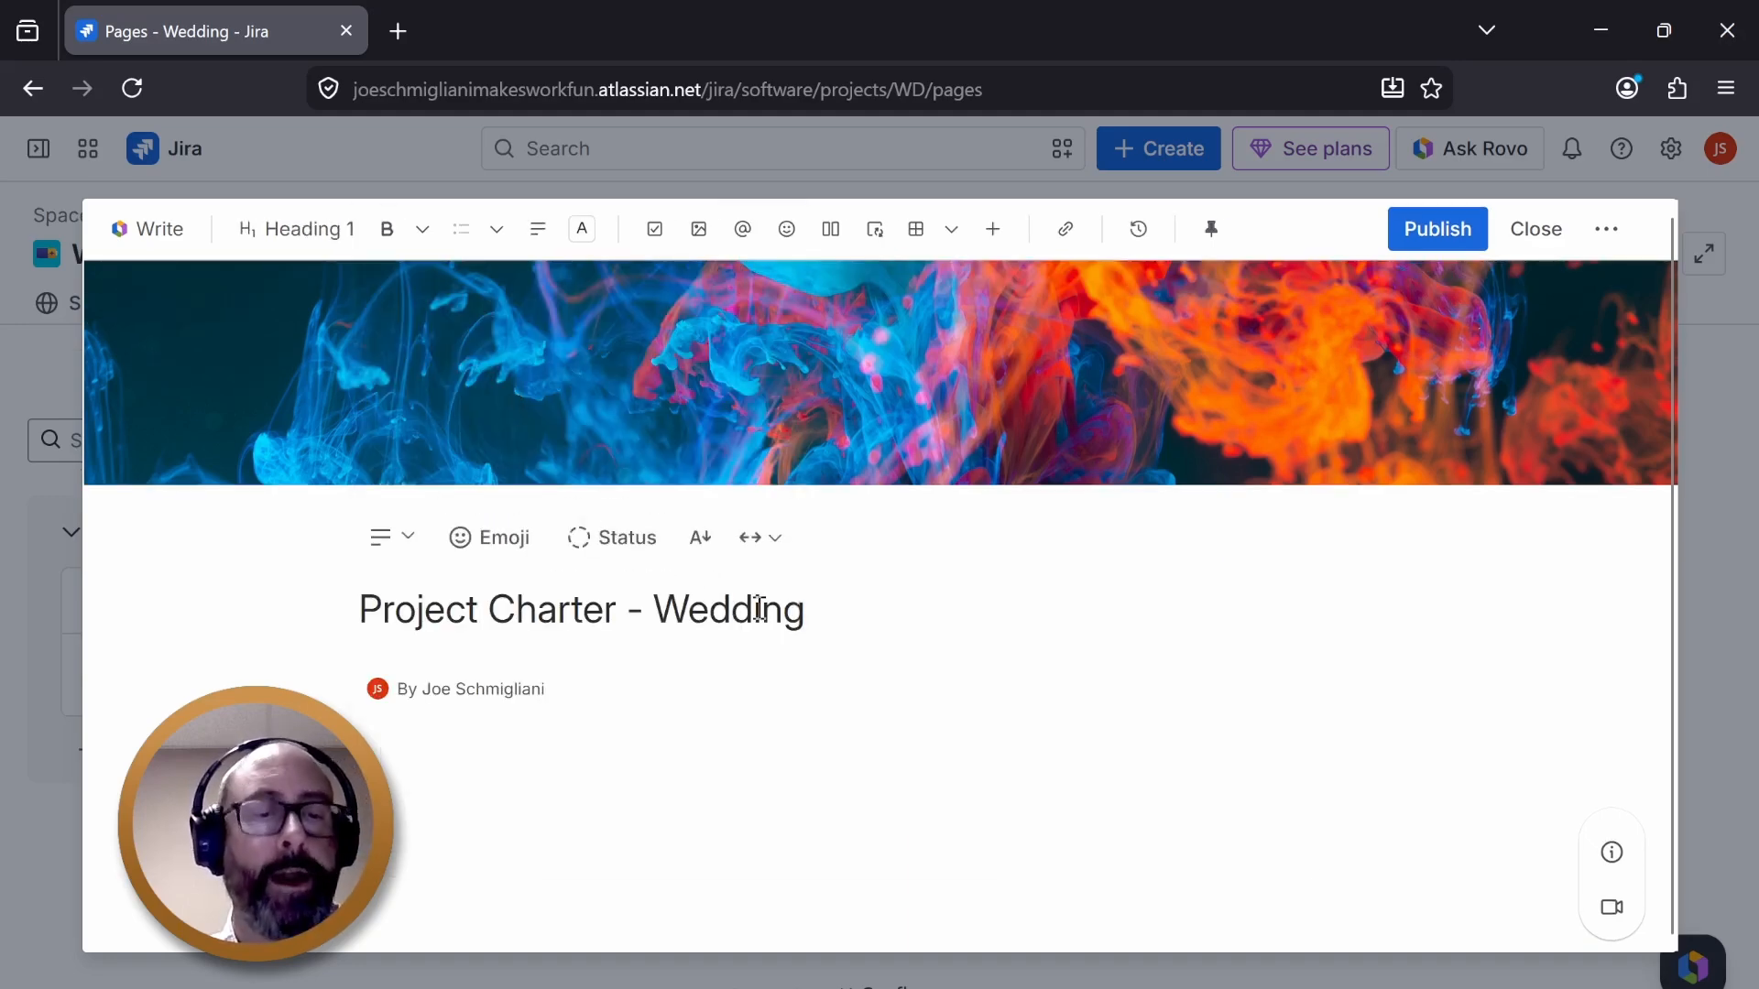
pyautogui.write('W')
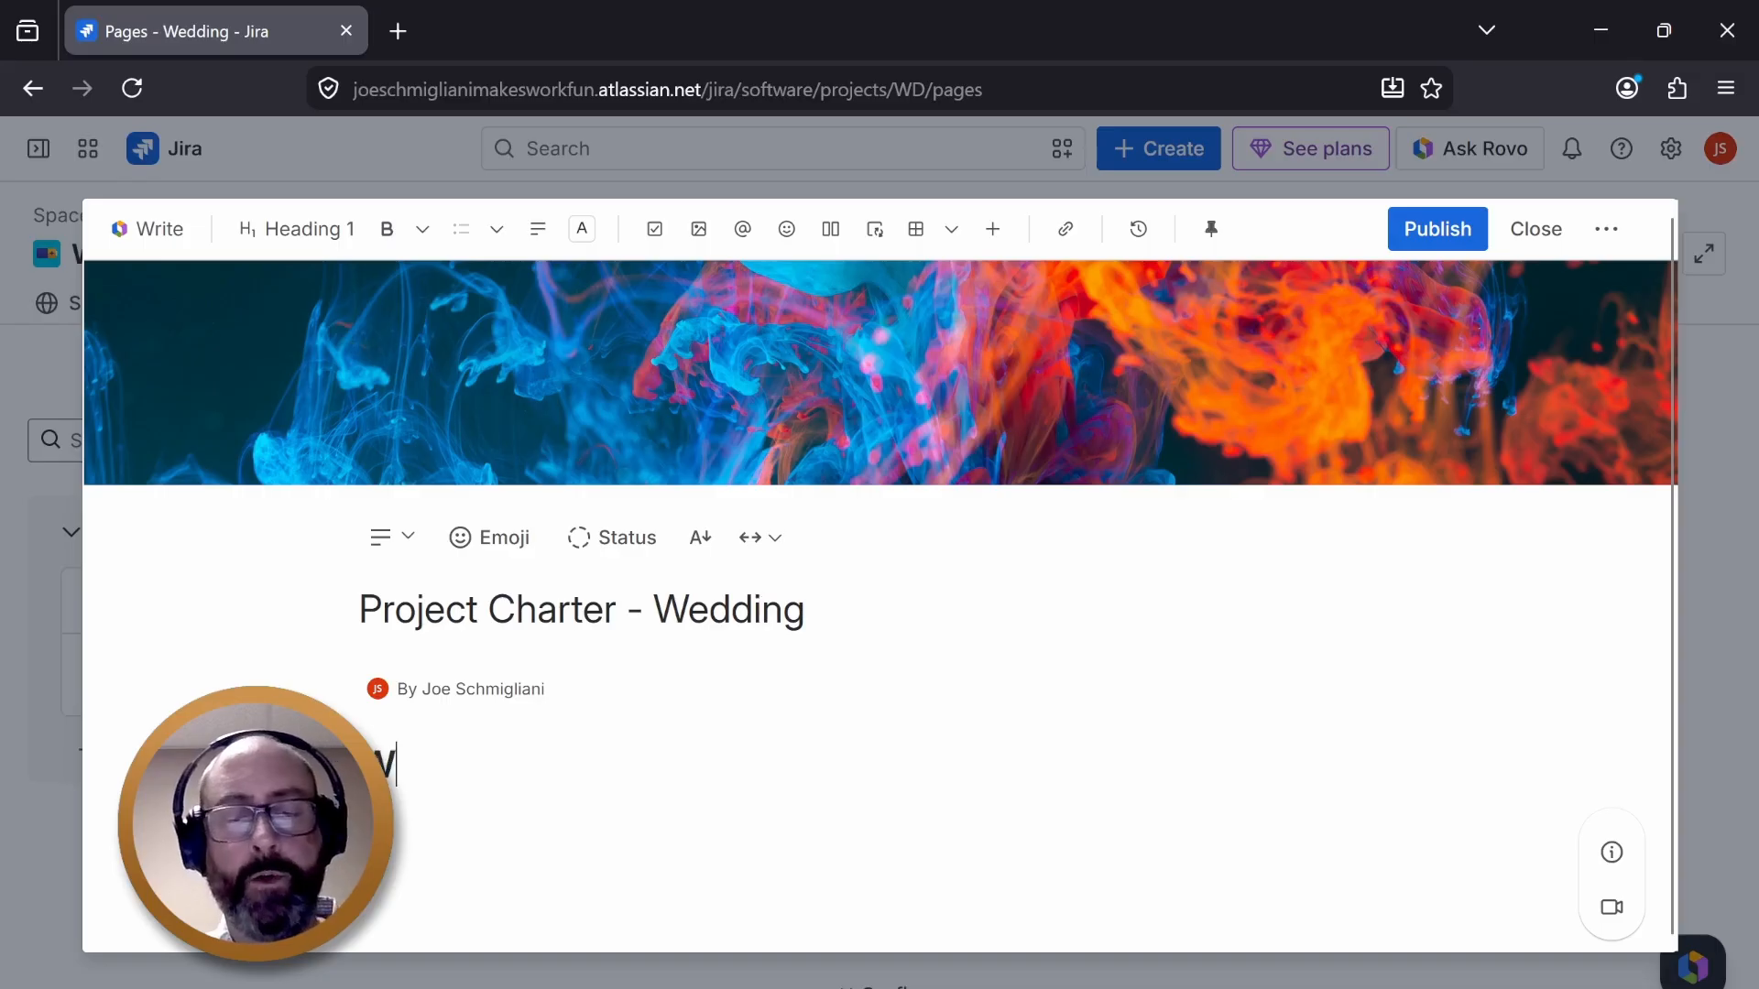
pyautogui.write('elcome to th')
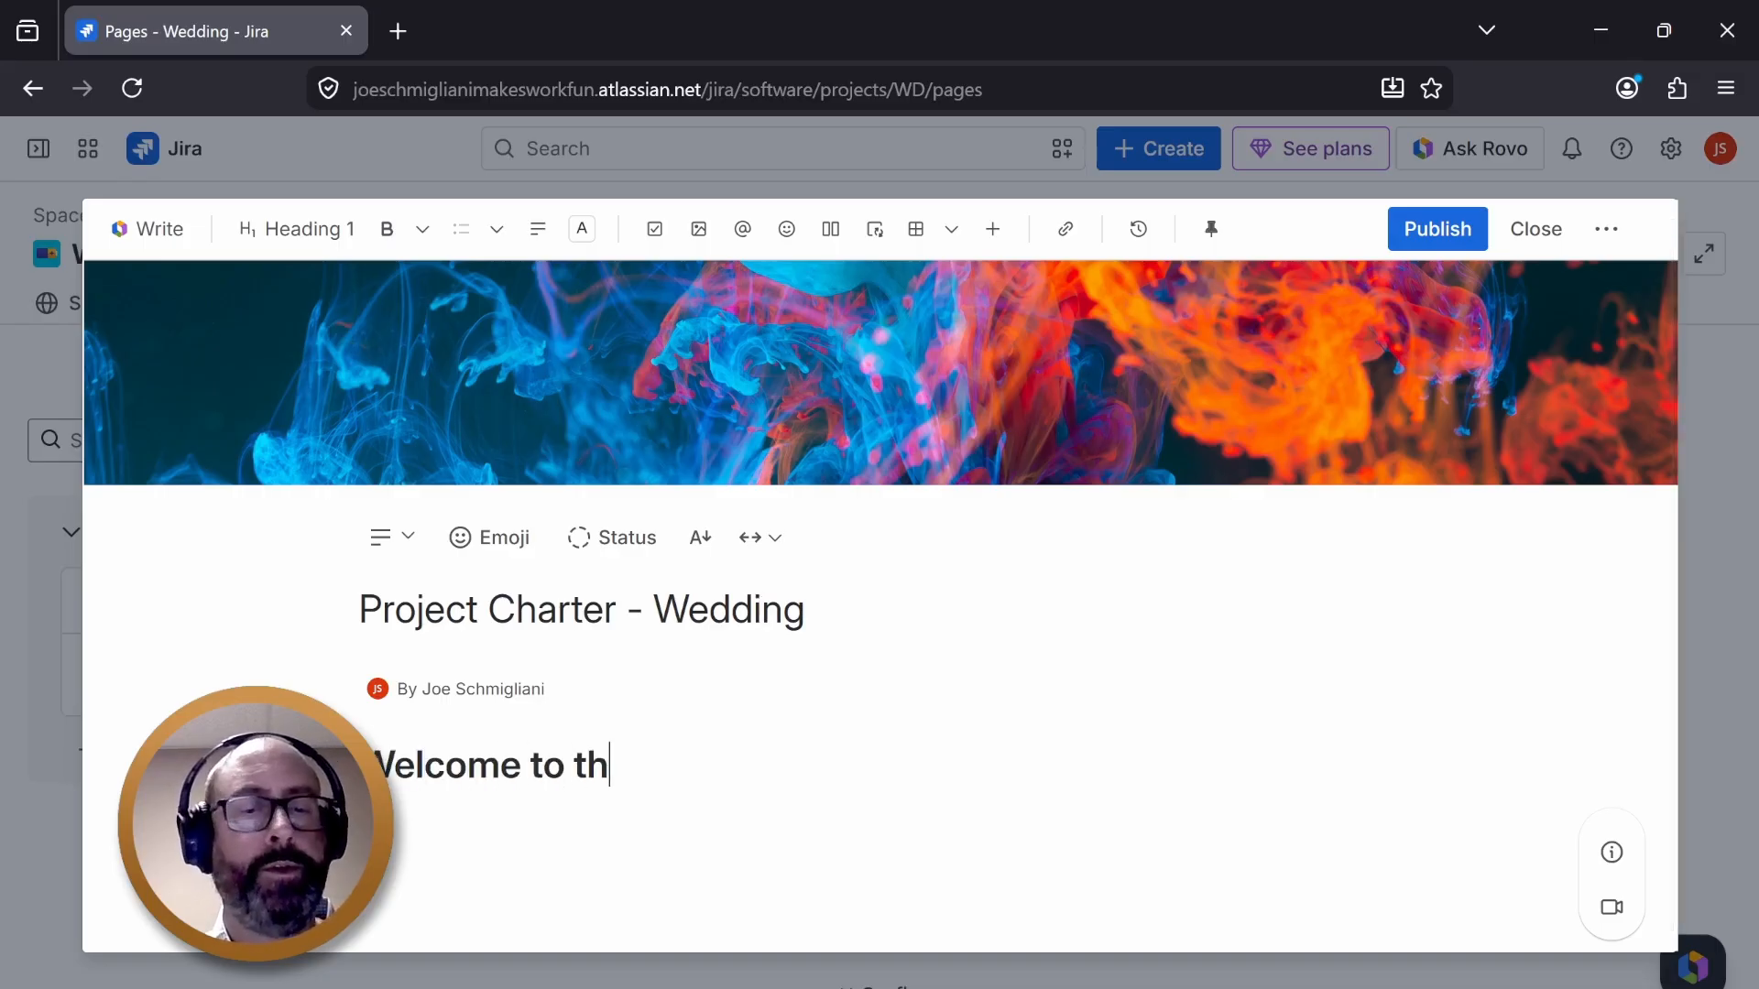
pyautogui.write('e Party ')
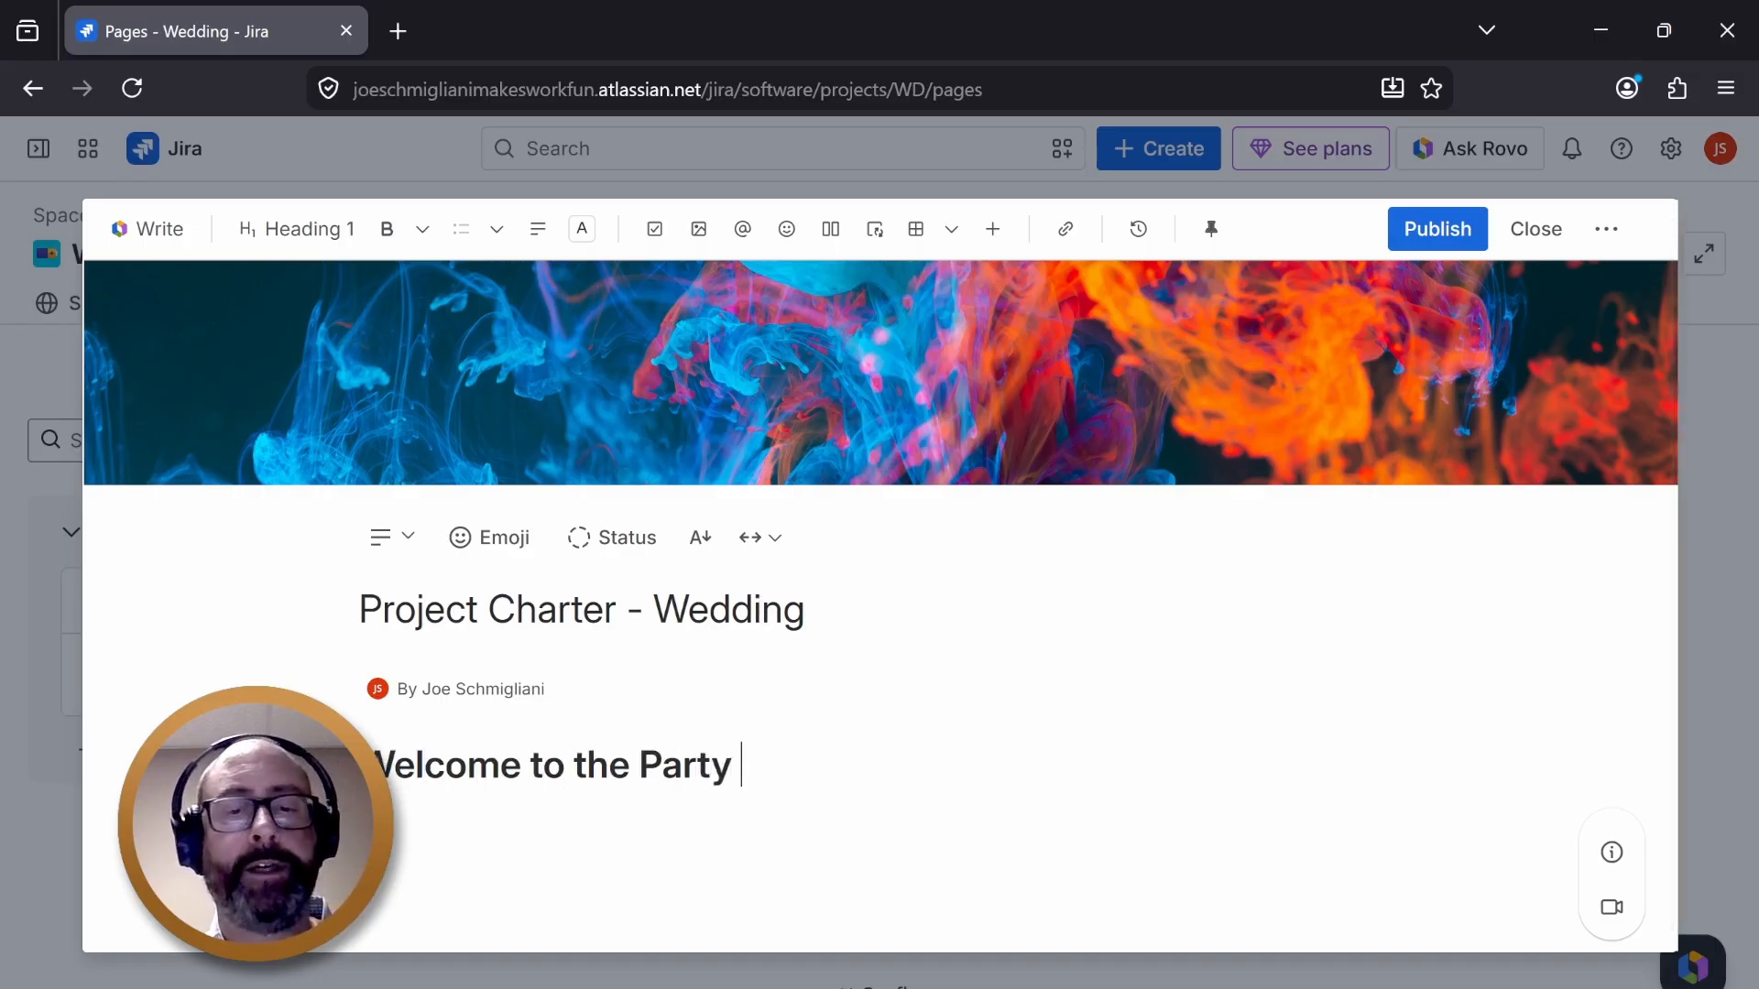
pyautogui.write('of the ')
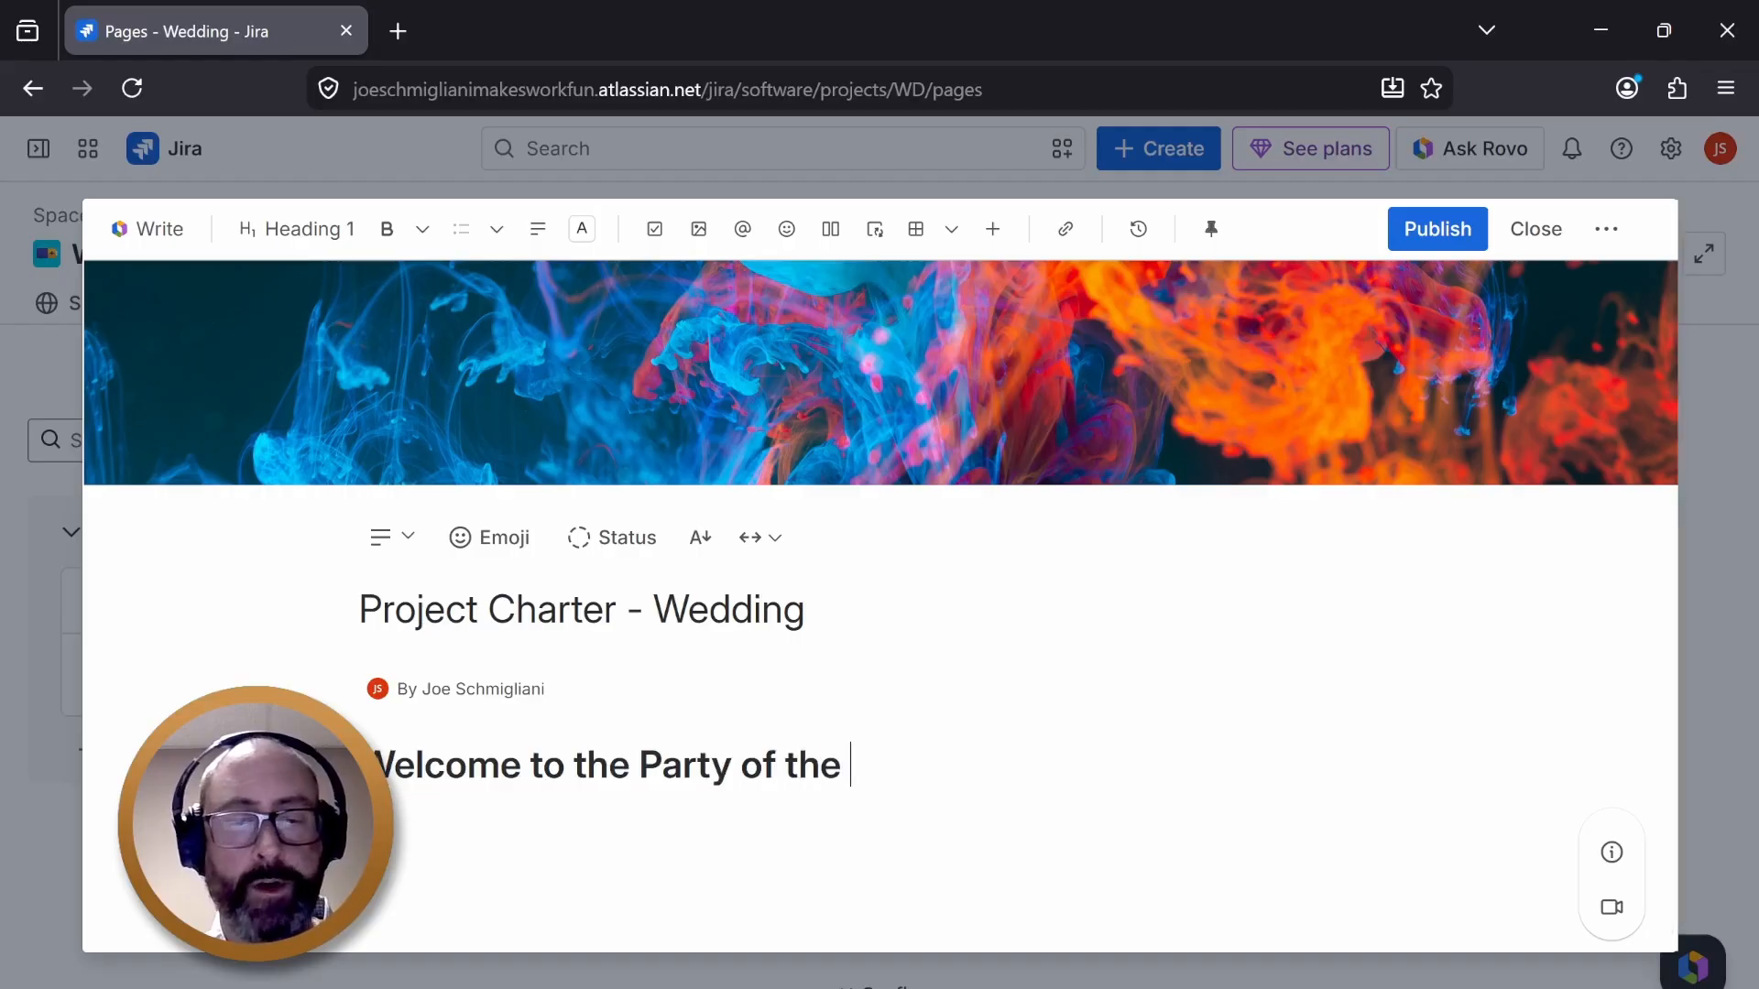
pyautogui.write('Centr')
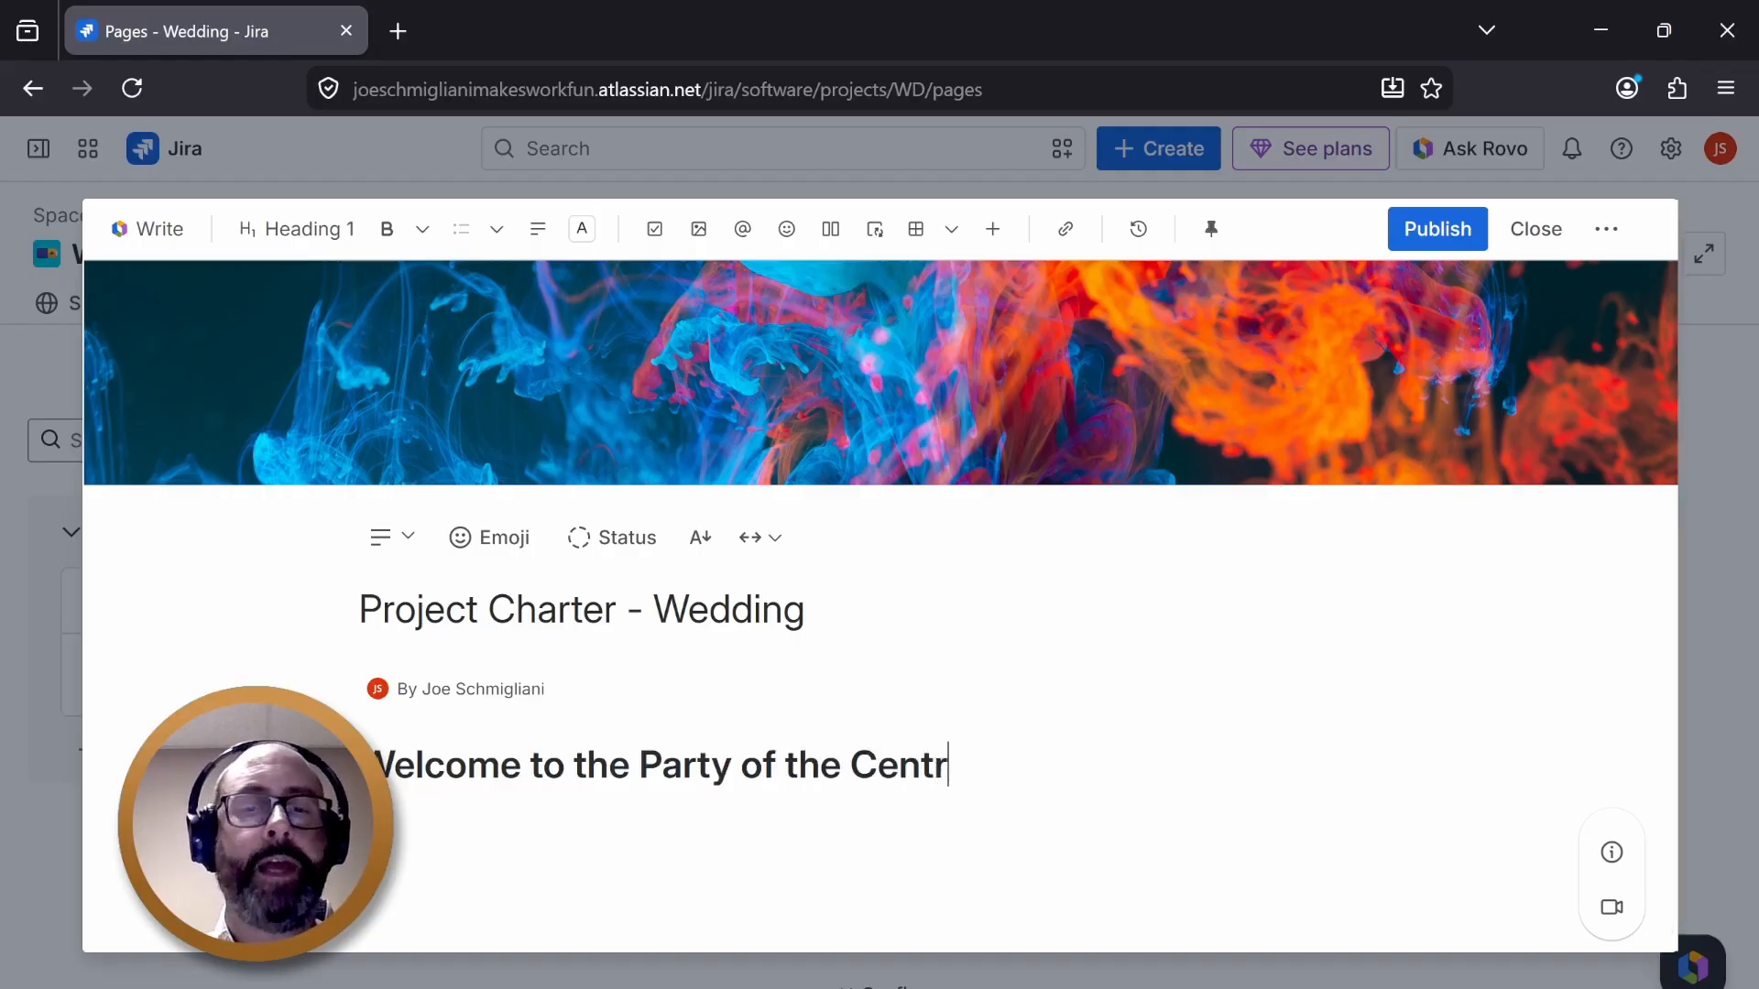
pyautogui.press('BackSpace')
pyautogui.write('ury')
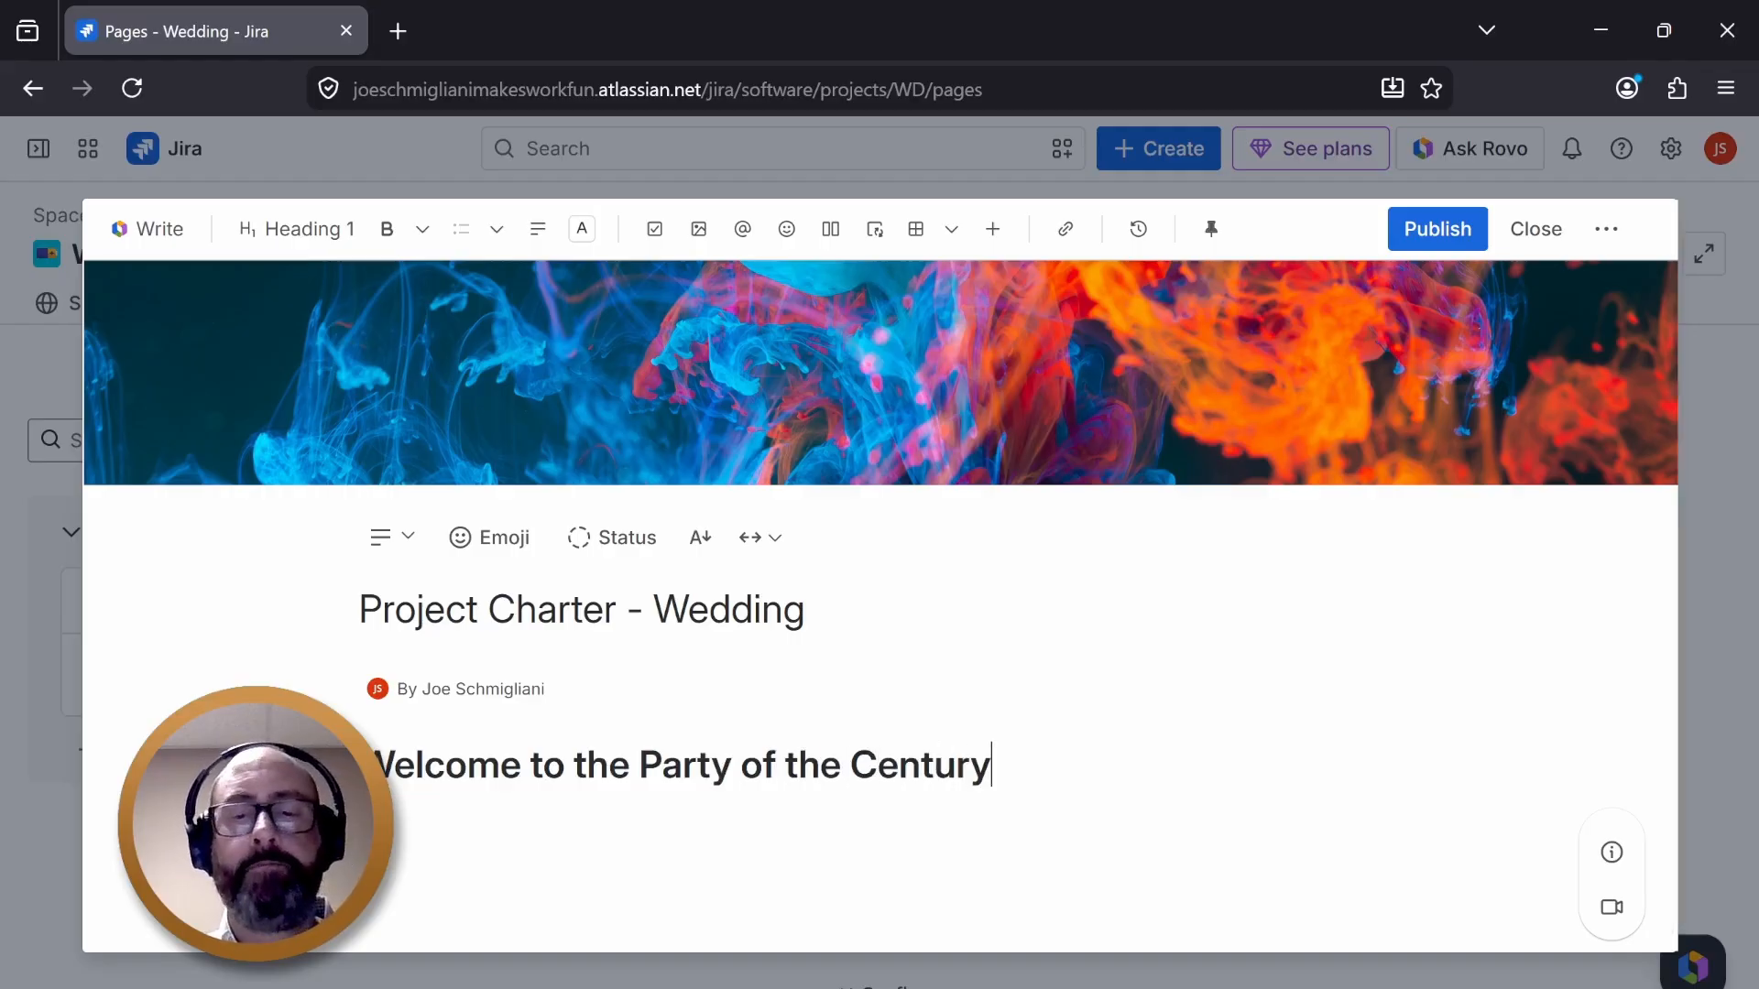
pyautogui.press('Return')
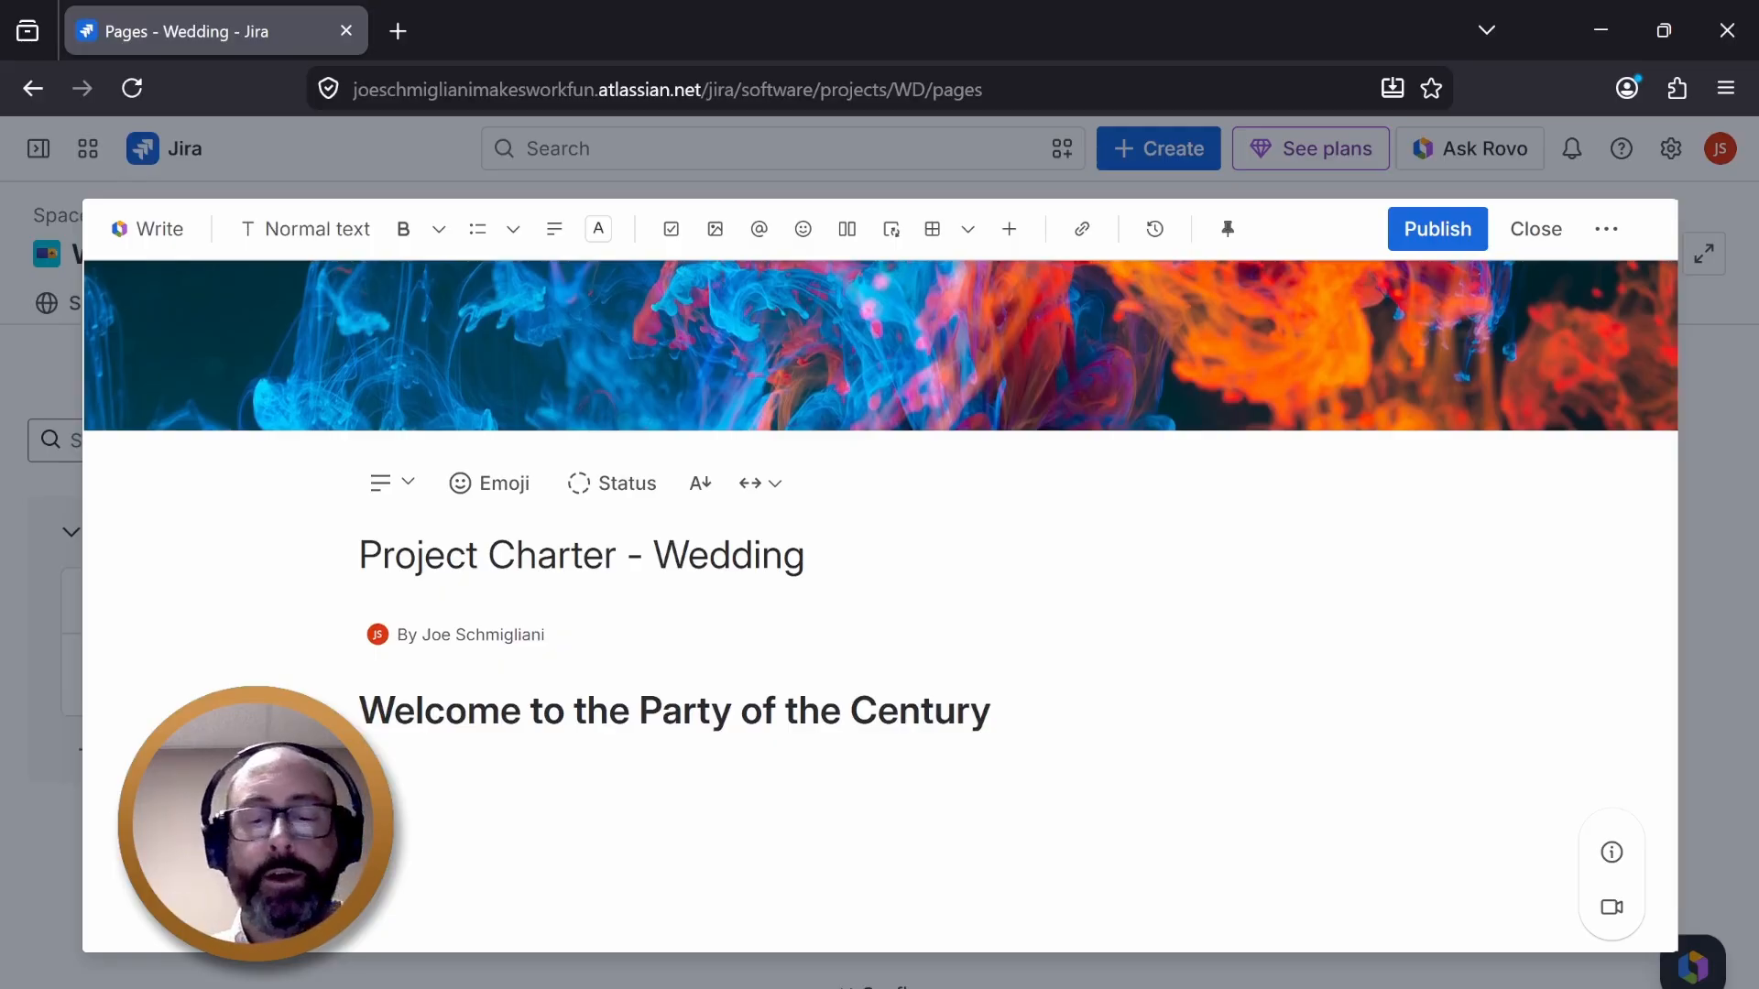
# - Write the paragraph "Write what it is I am planning to do for this event...and this must be 250 words. This is due Sunday..." under the heading
pyautogui.write('Write ')
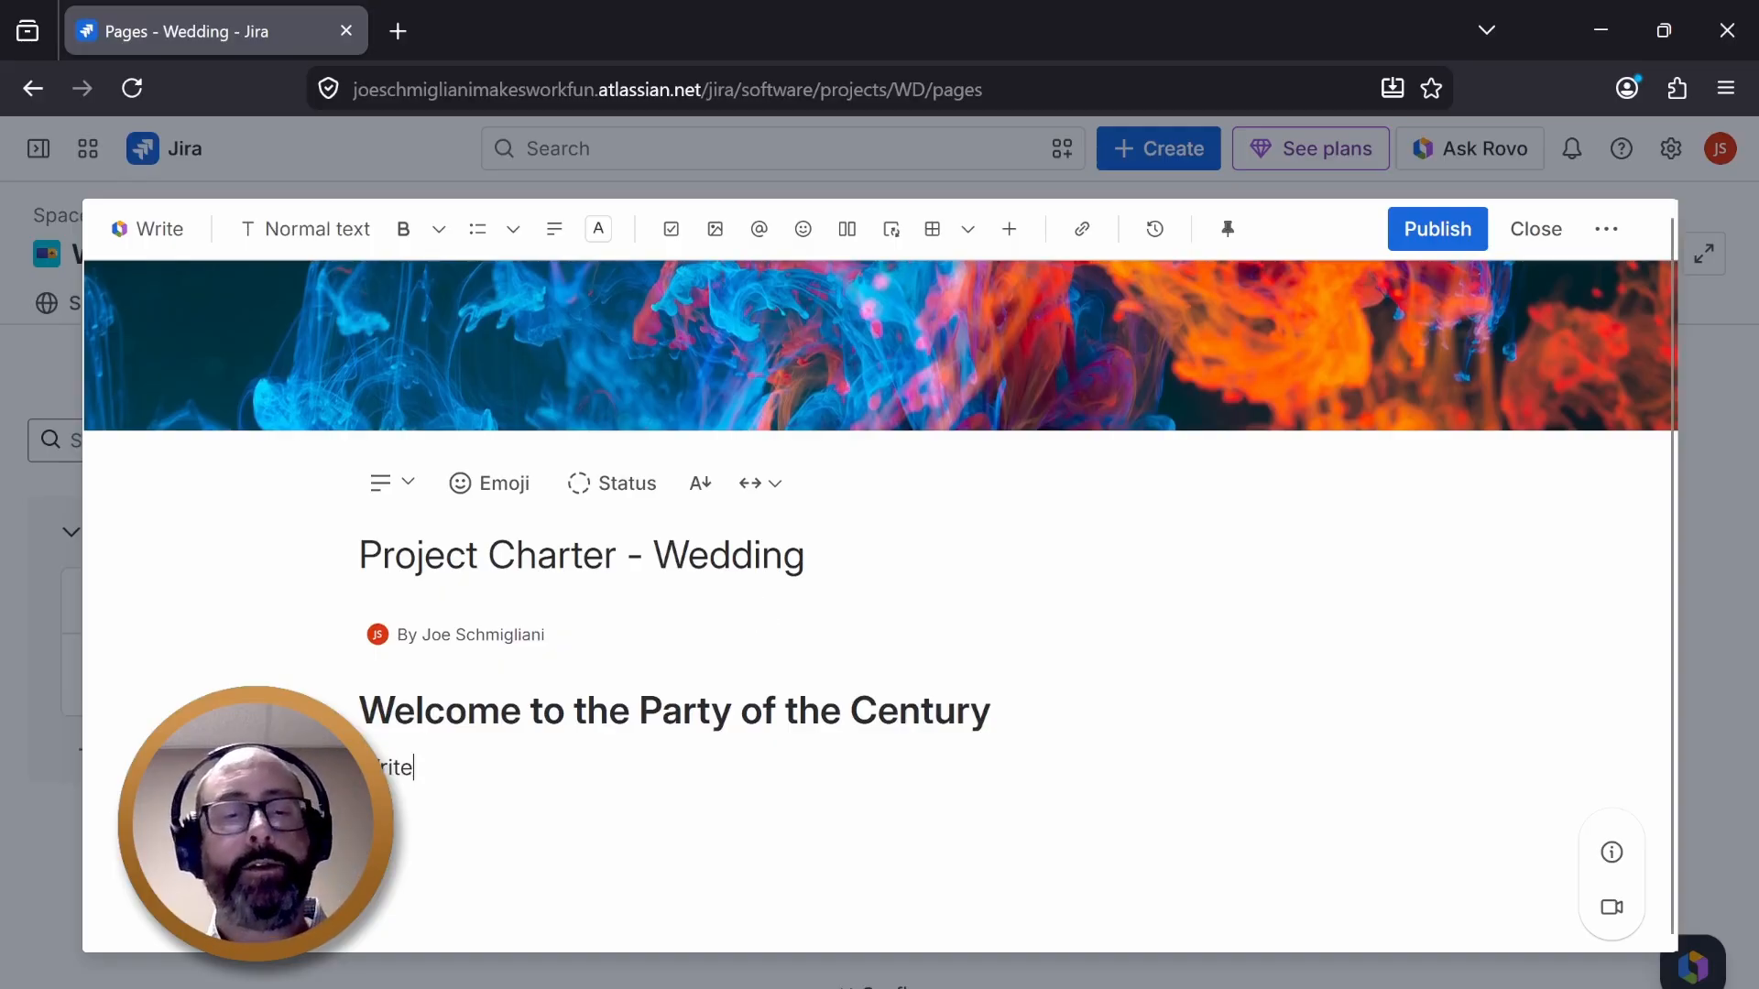
pyautogui.write('what ')
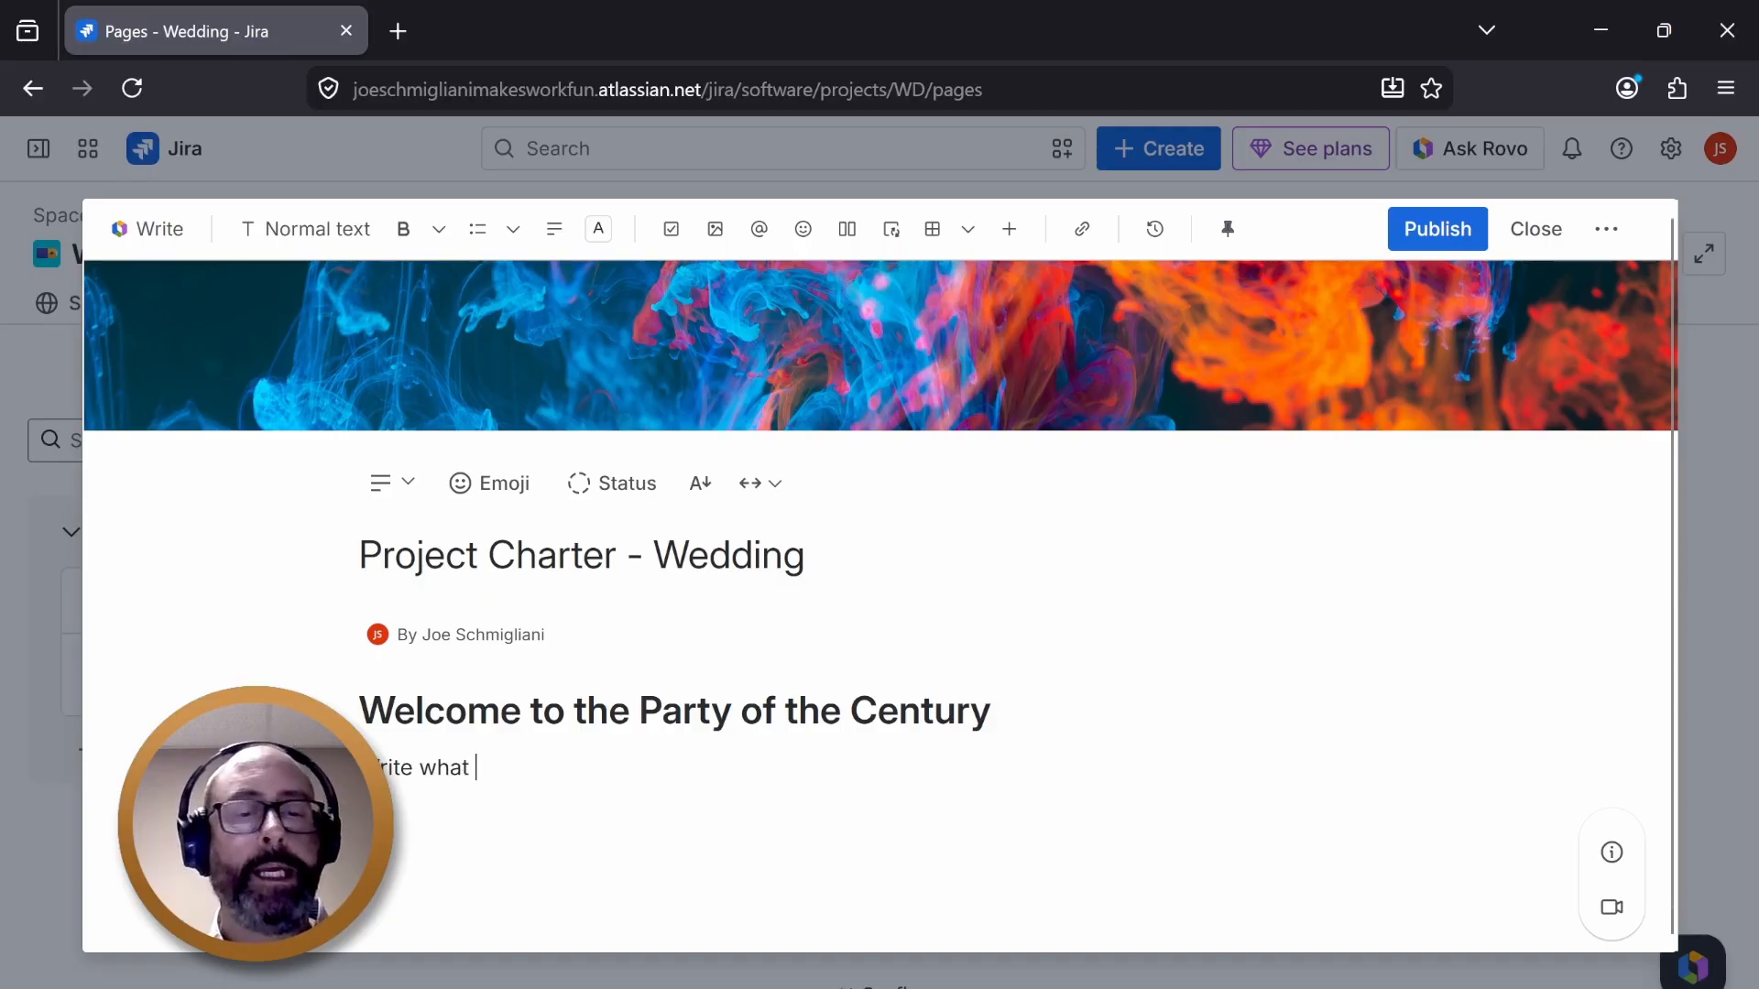
pyautogui.write('it is I am')
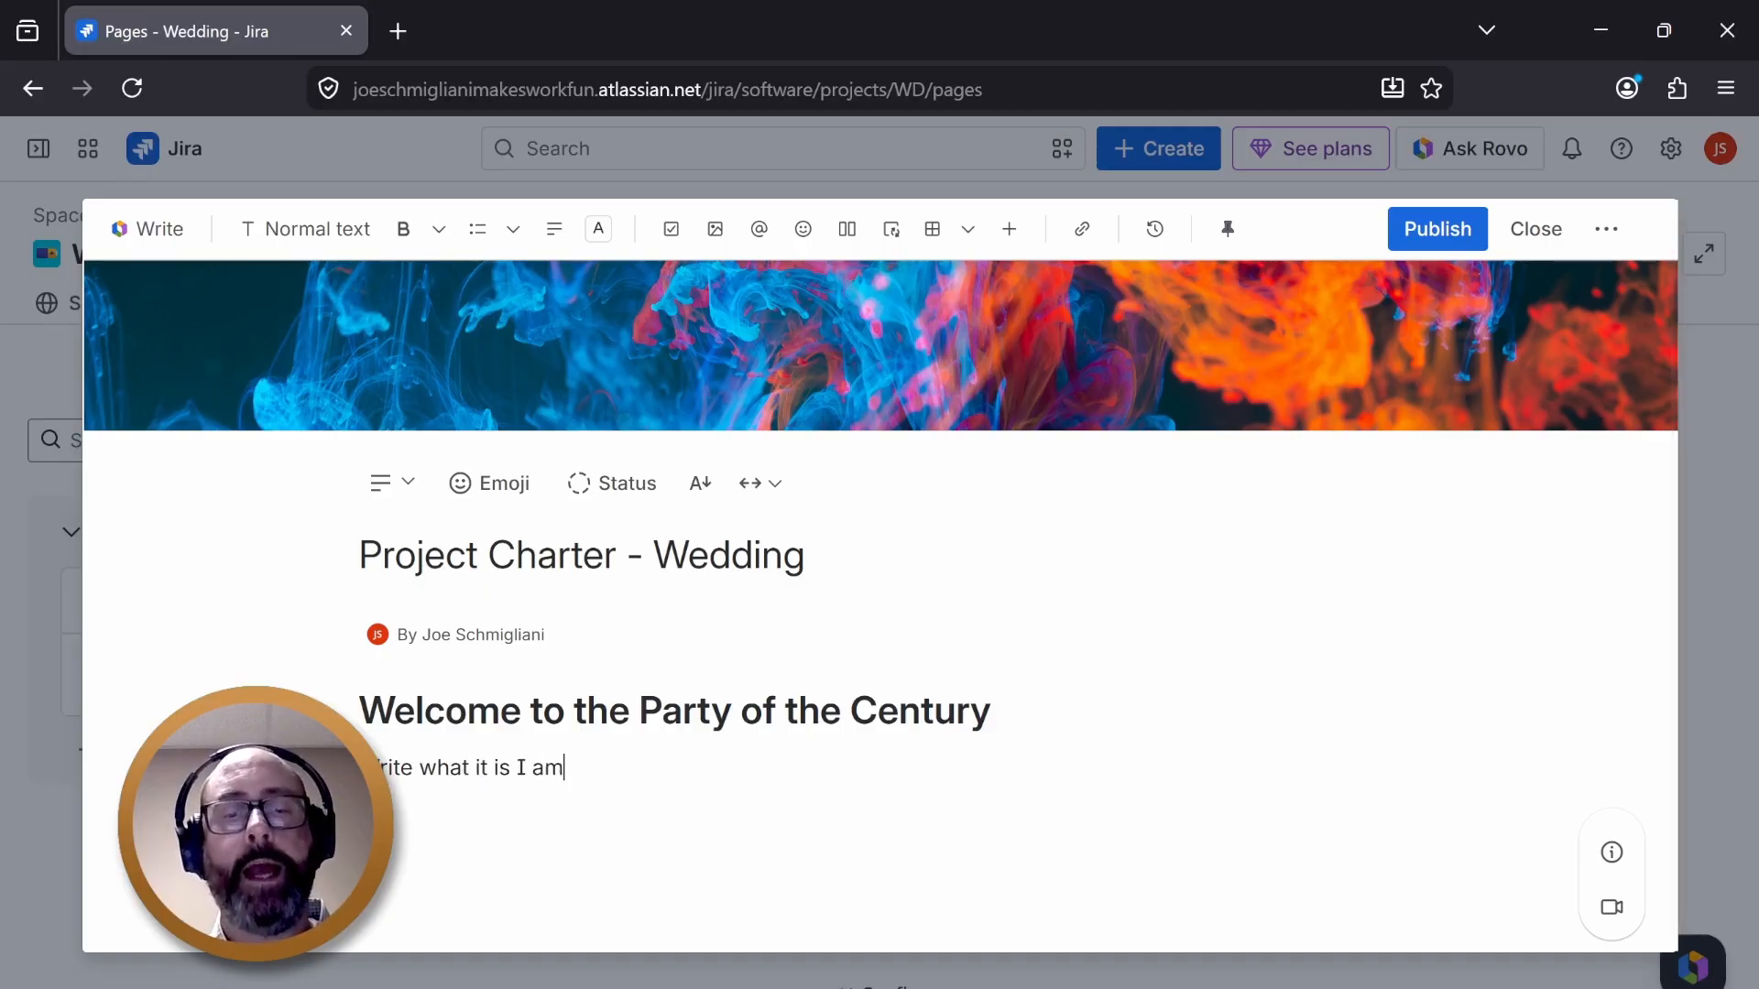
pyautogui.write(' planning t')
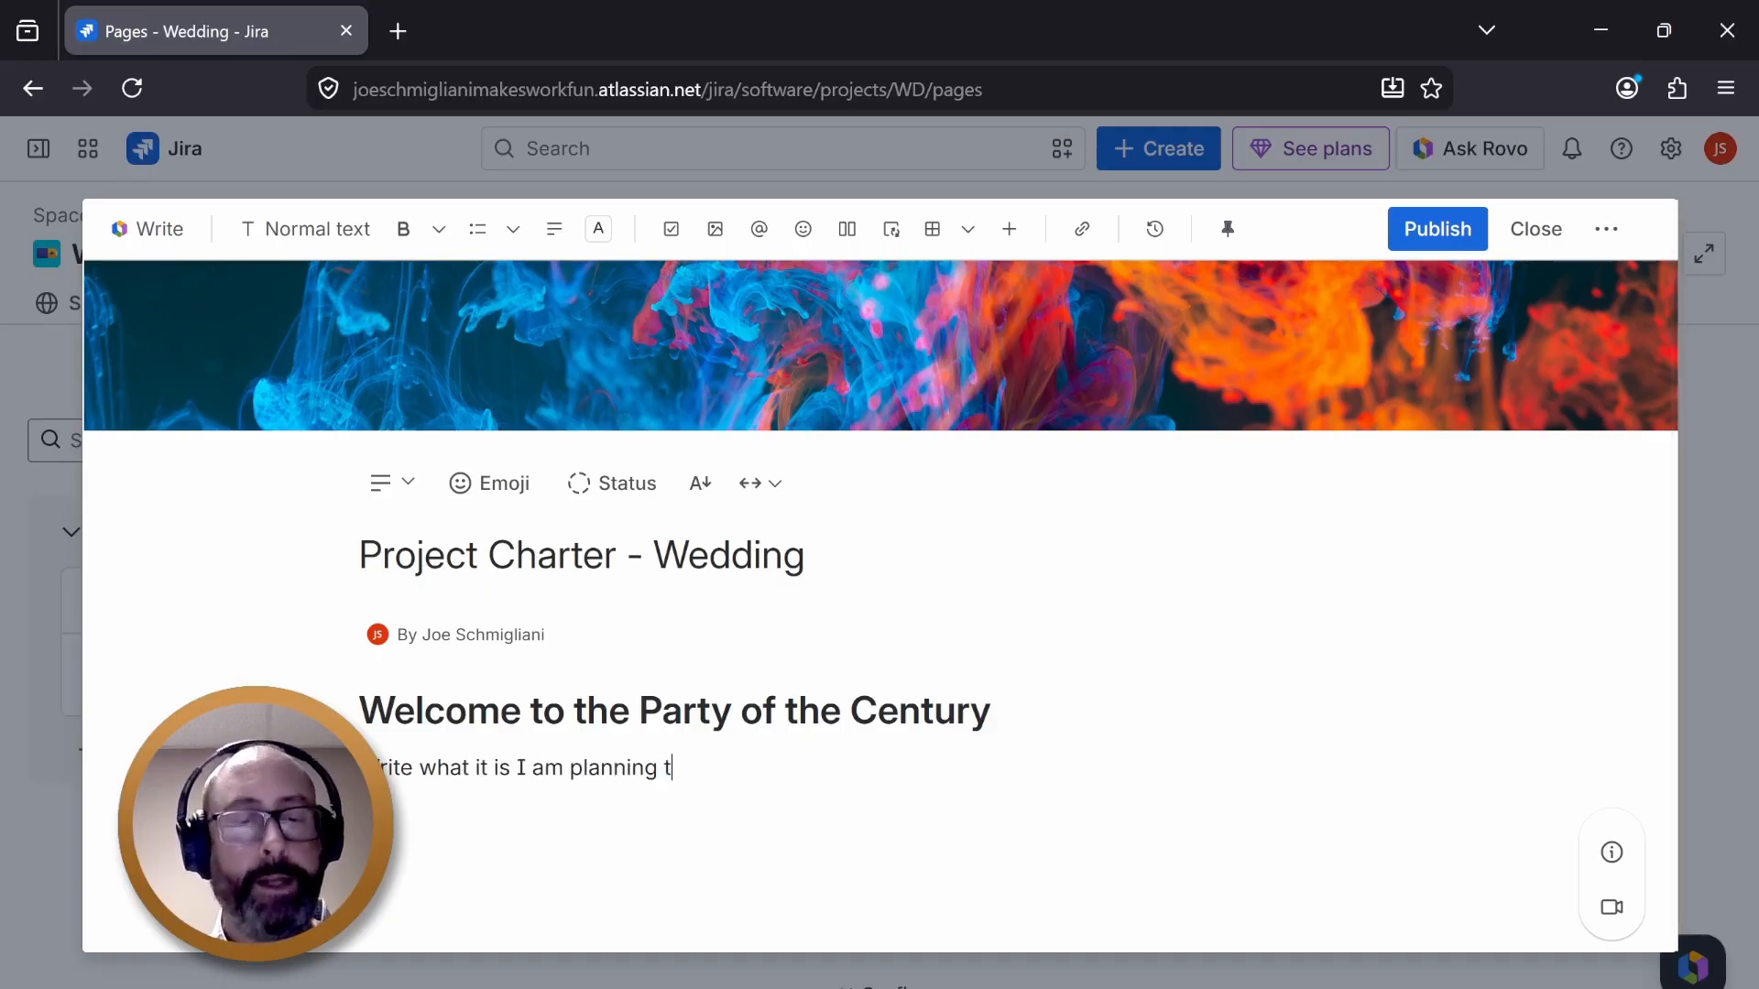
pyautogui.write('o do for this ')
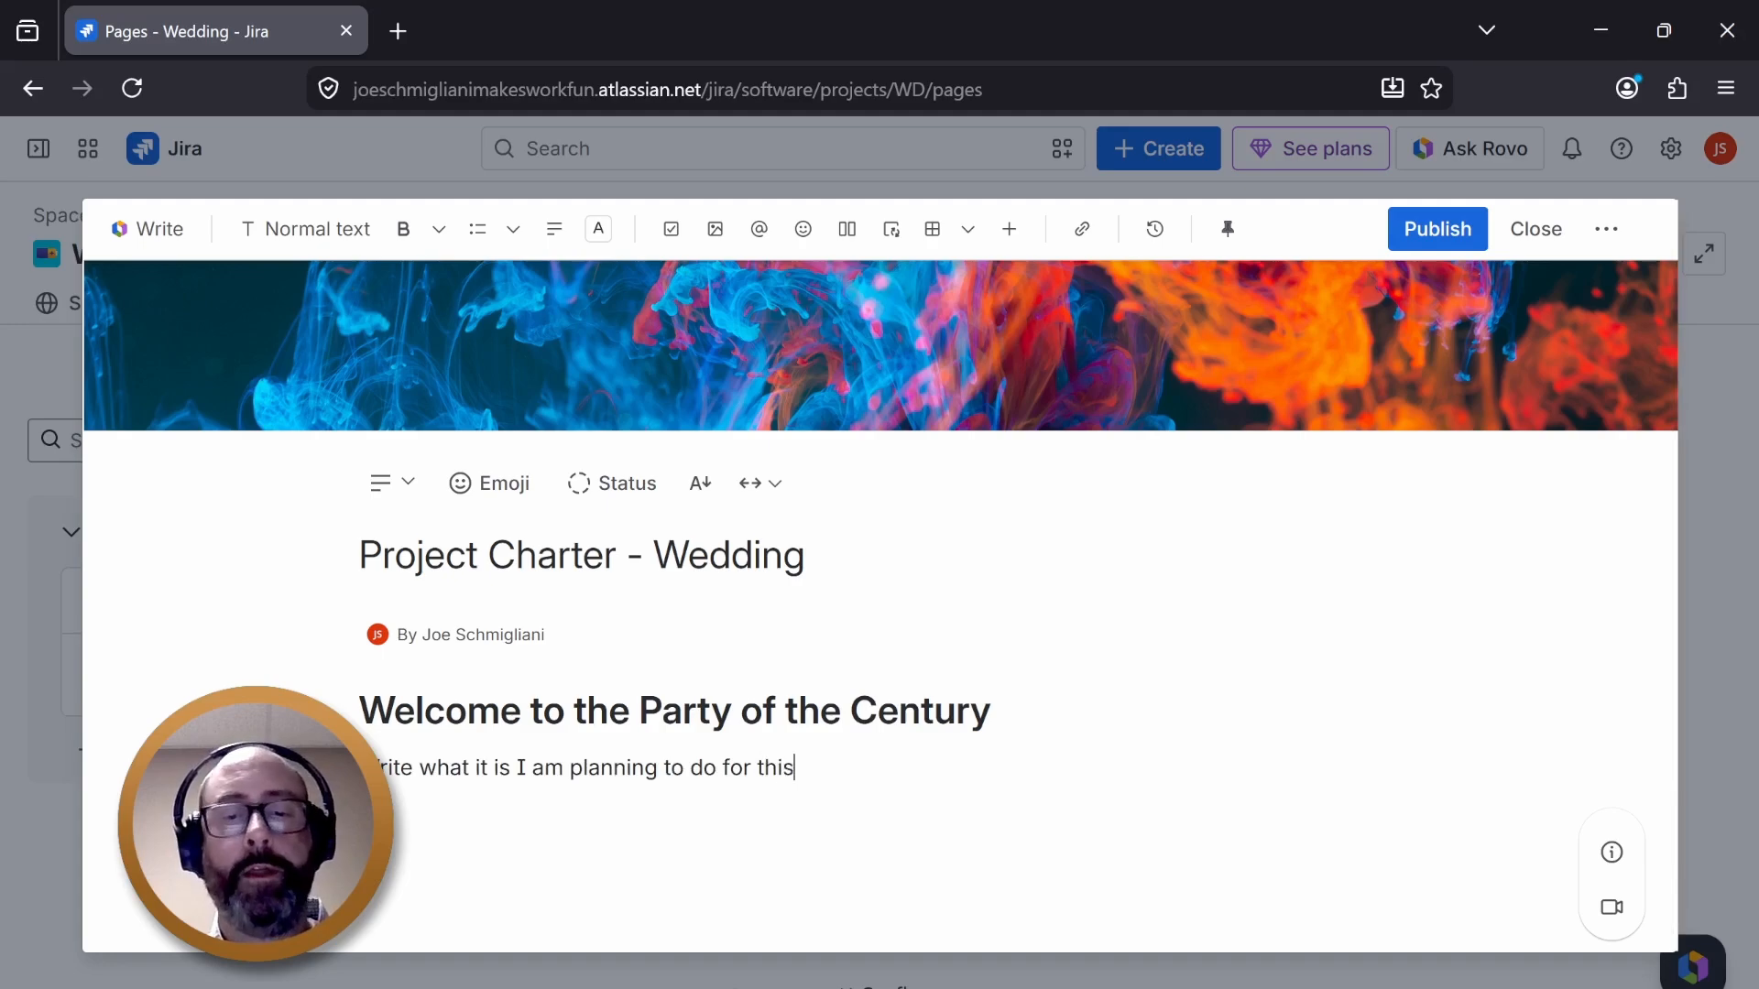
pyautogui.write('event...')
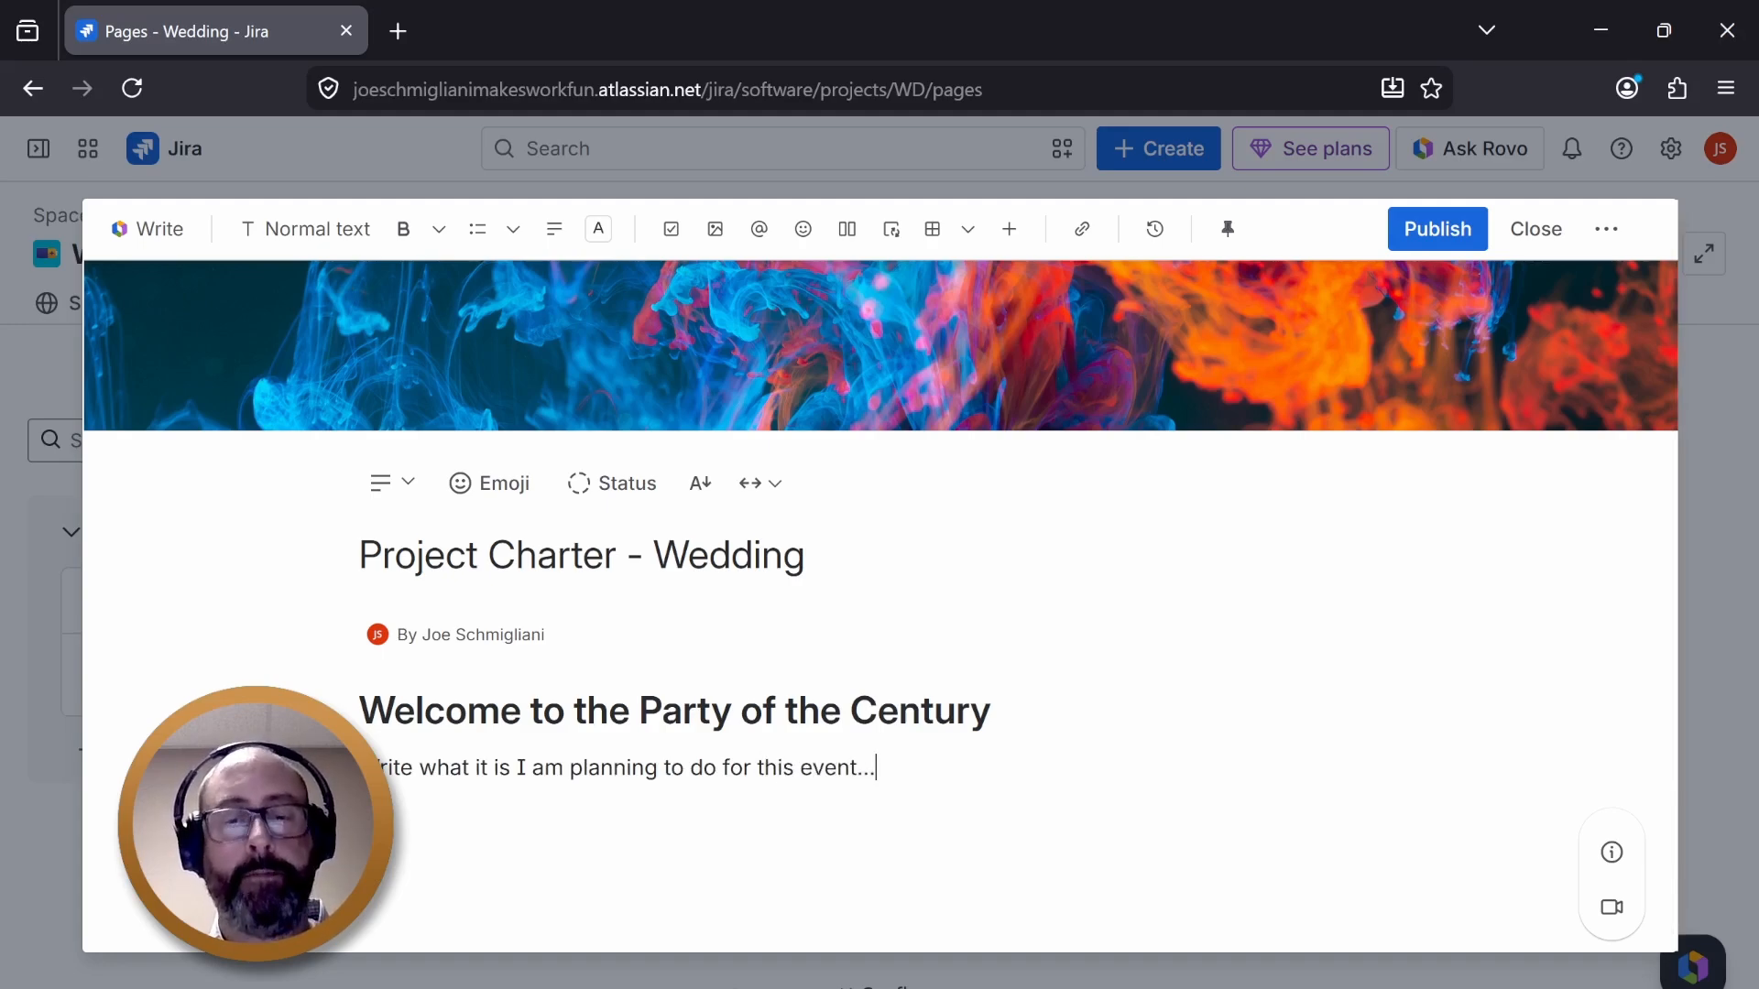
pyautogui.write('and this mus')
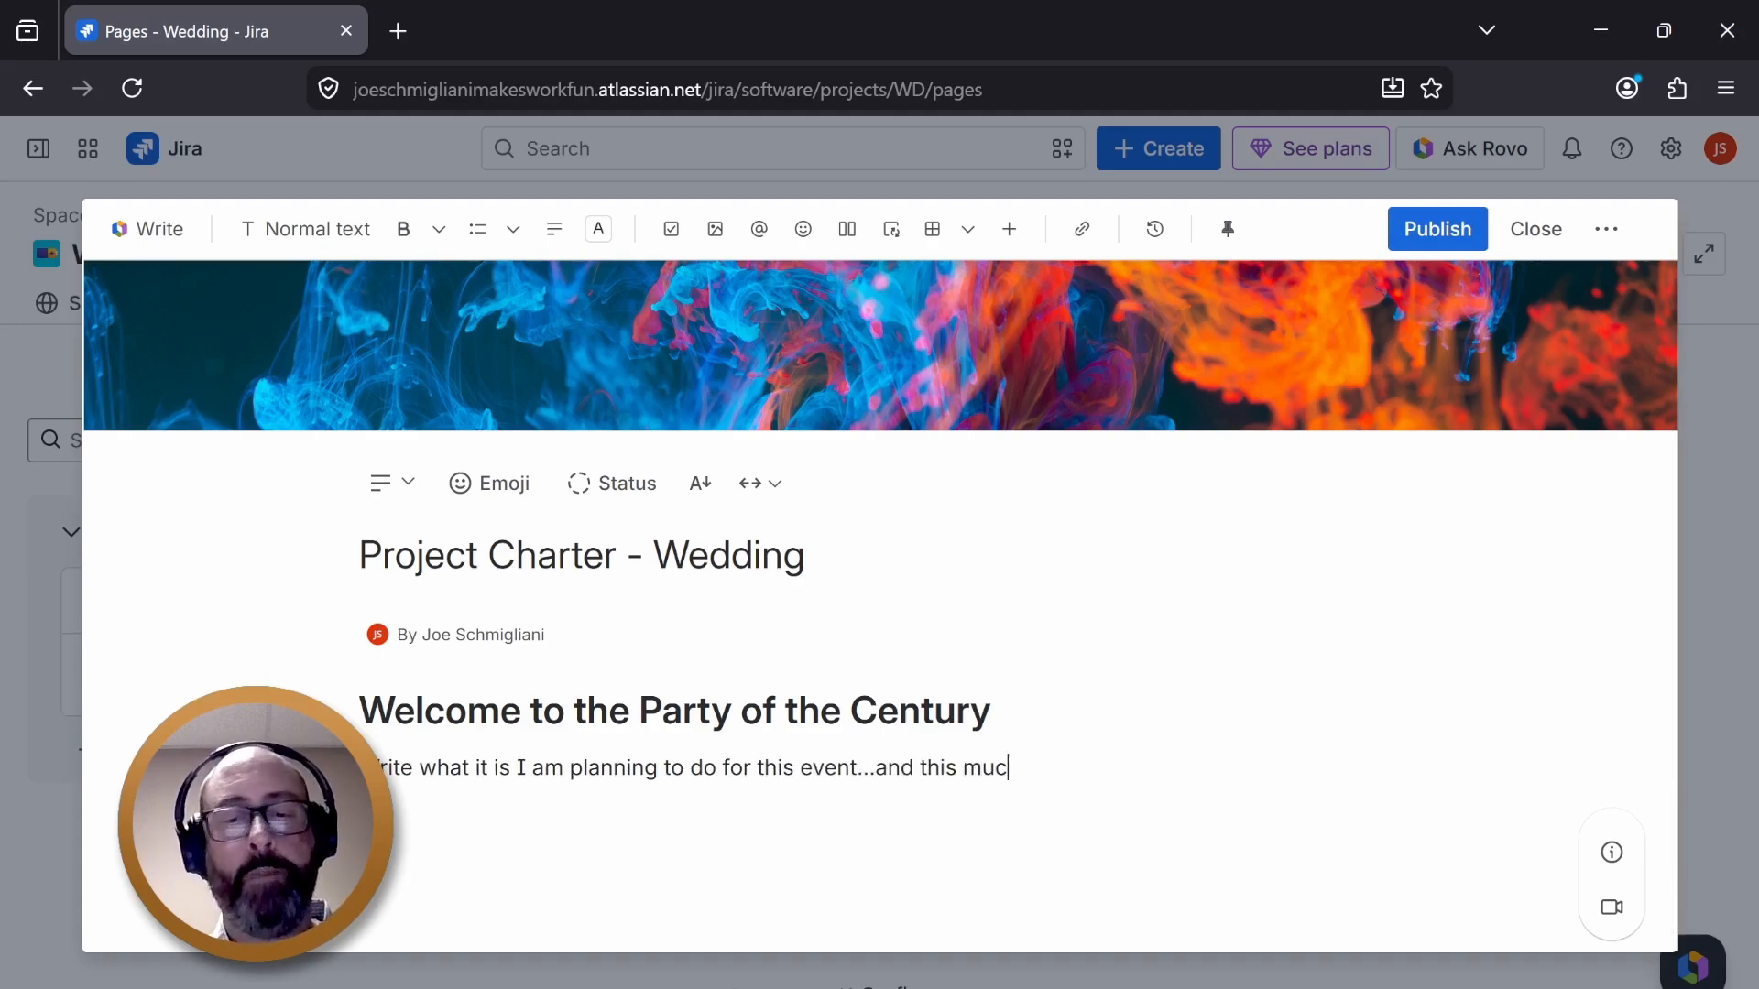
pyautogui.write('t be ')
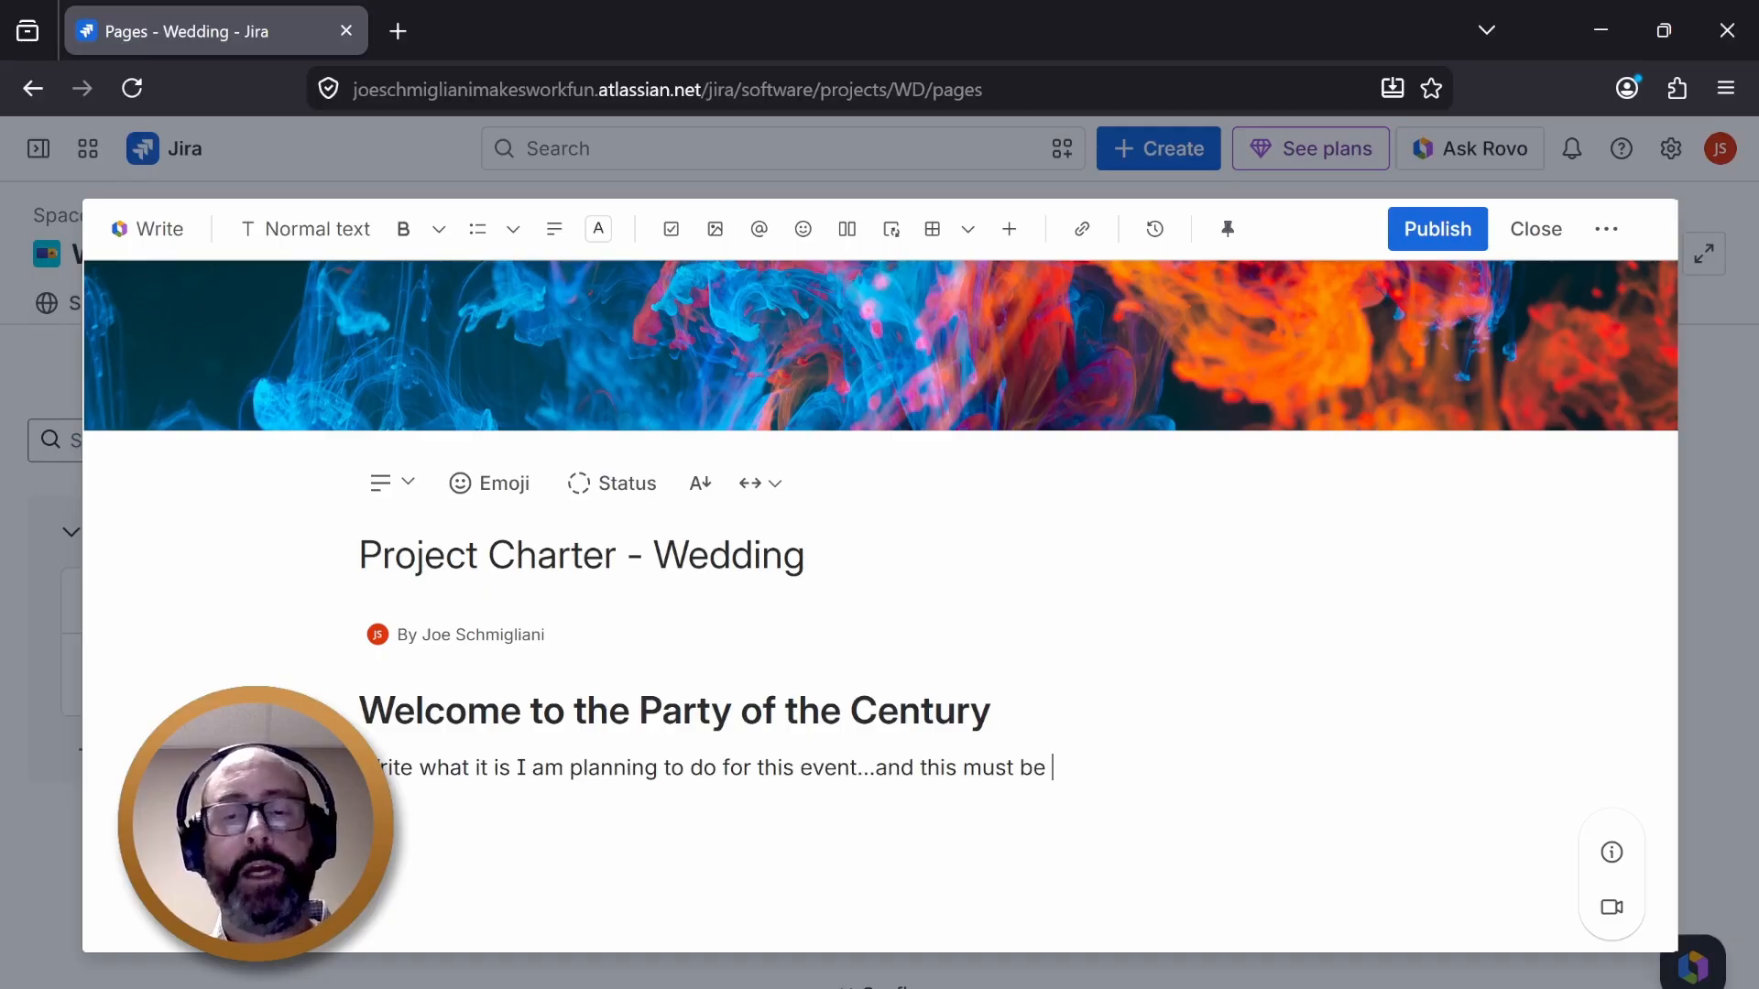
pyautogui.write('25')
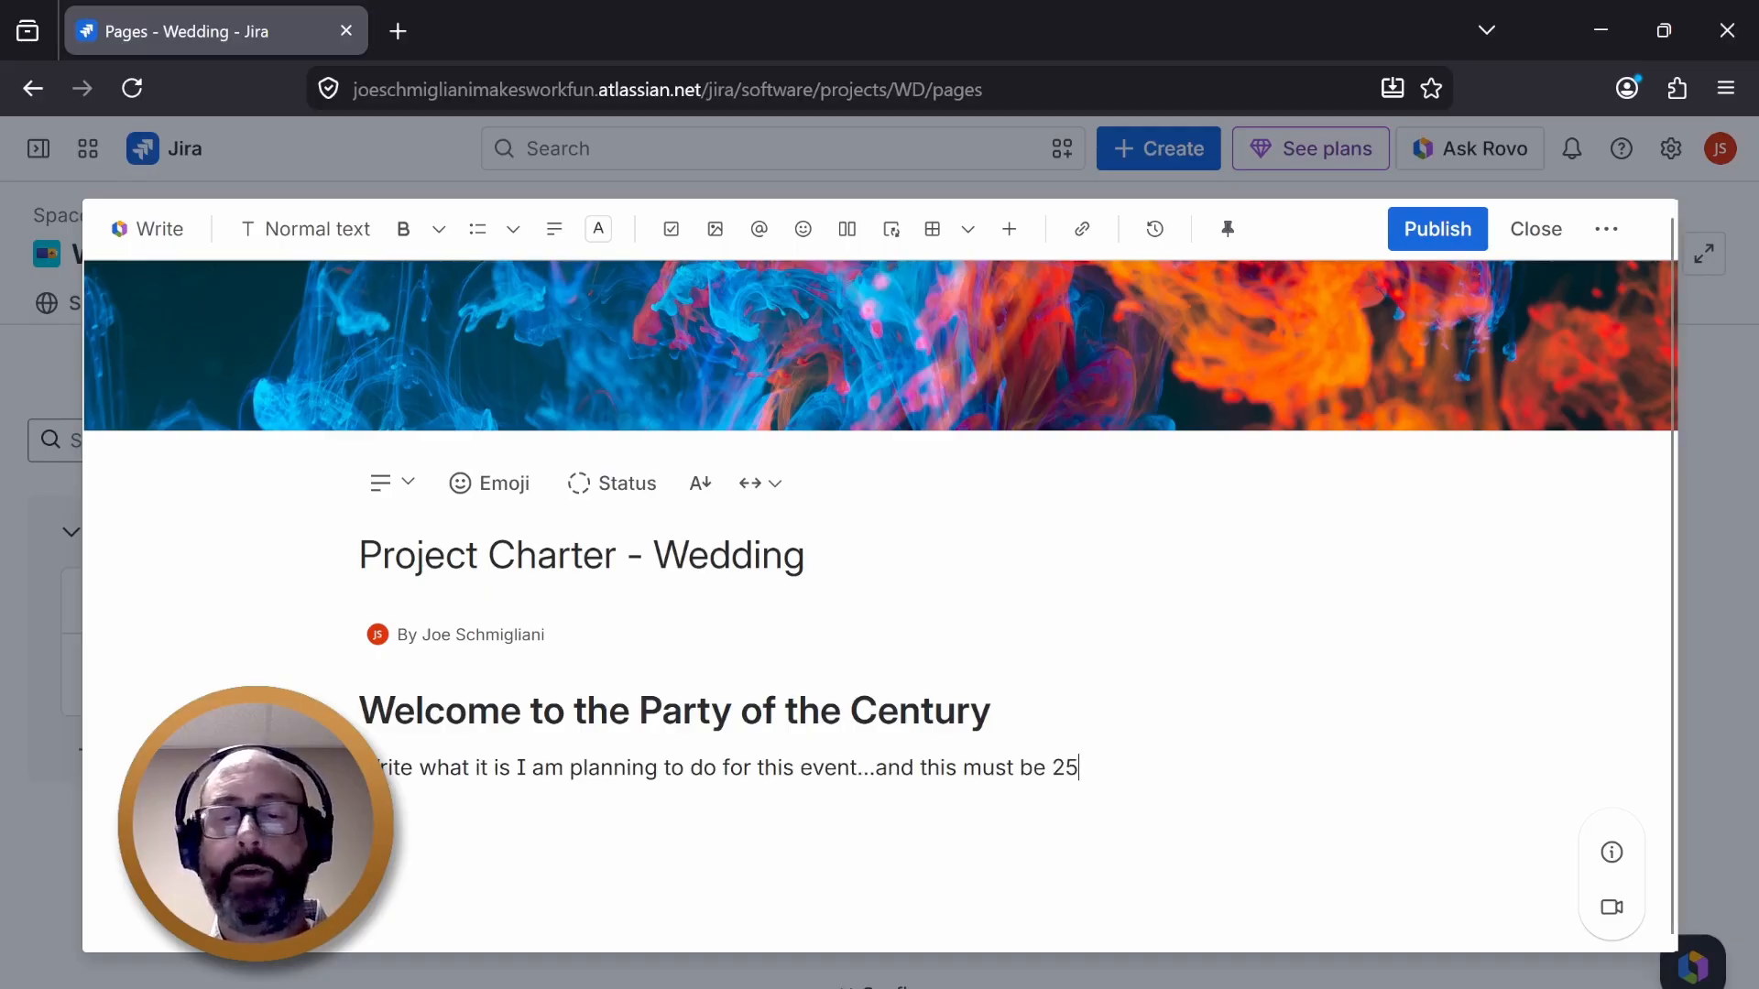
pyautogui.write('0 words. ')
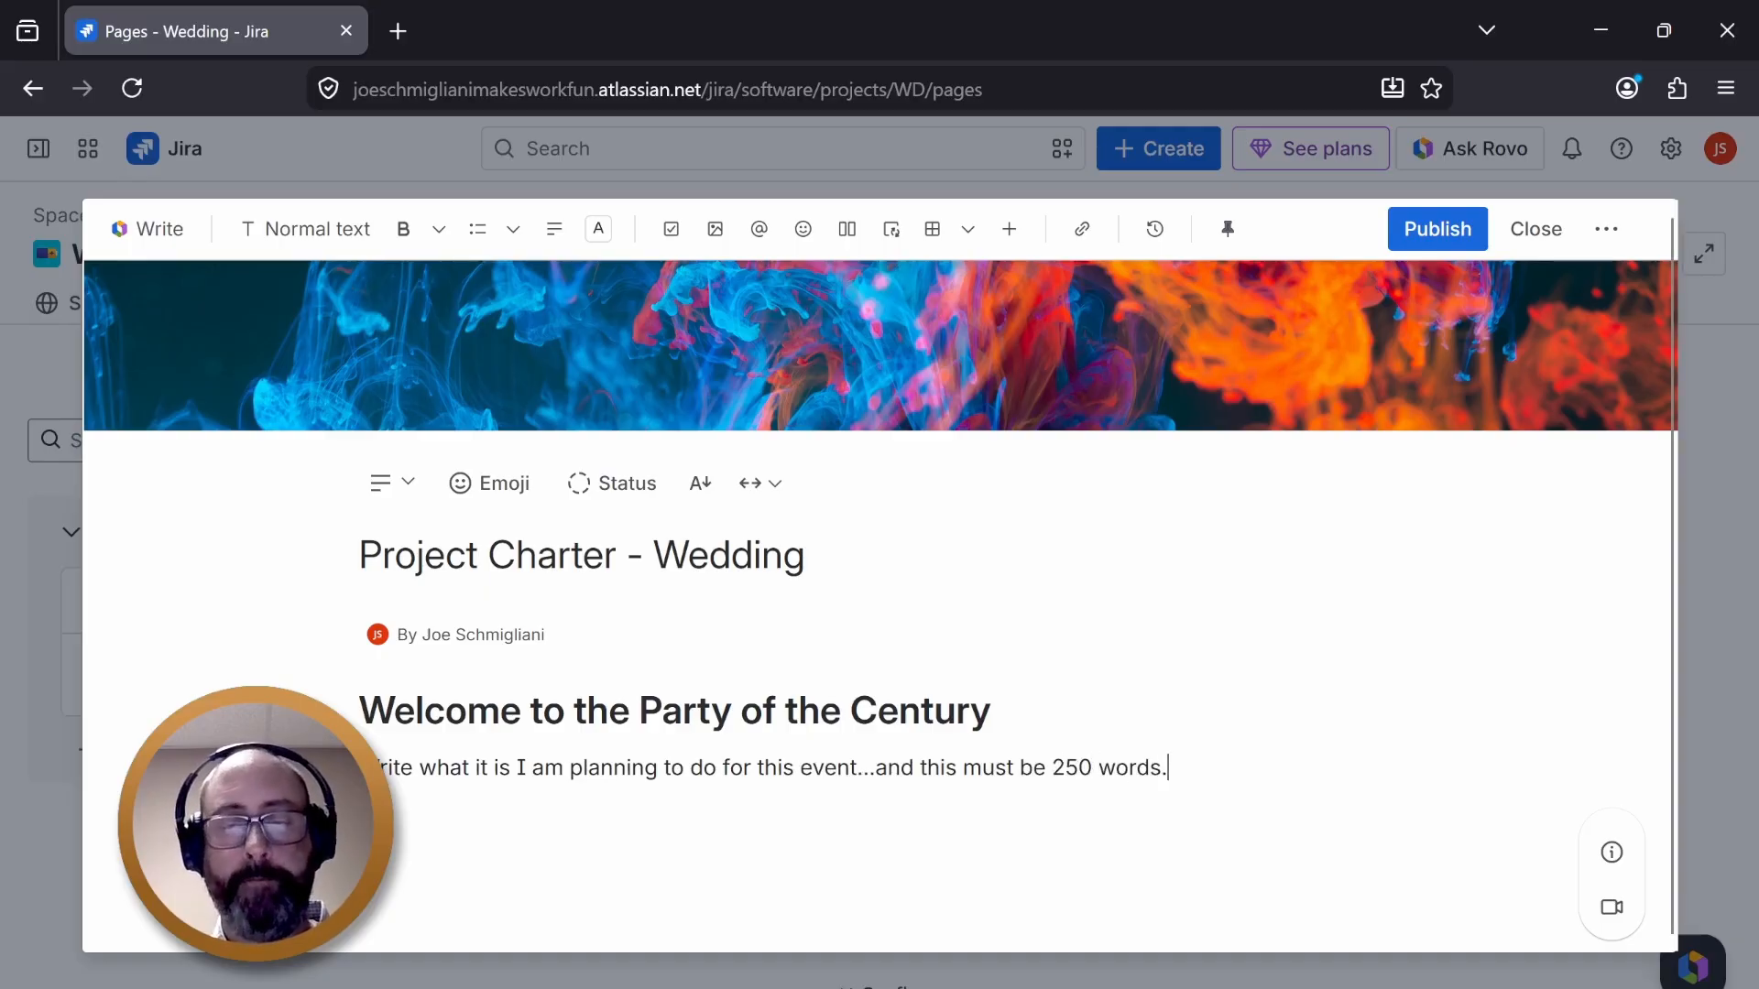
pyautogui.write('ANd th')
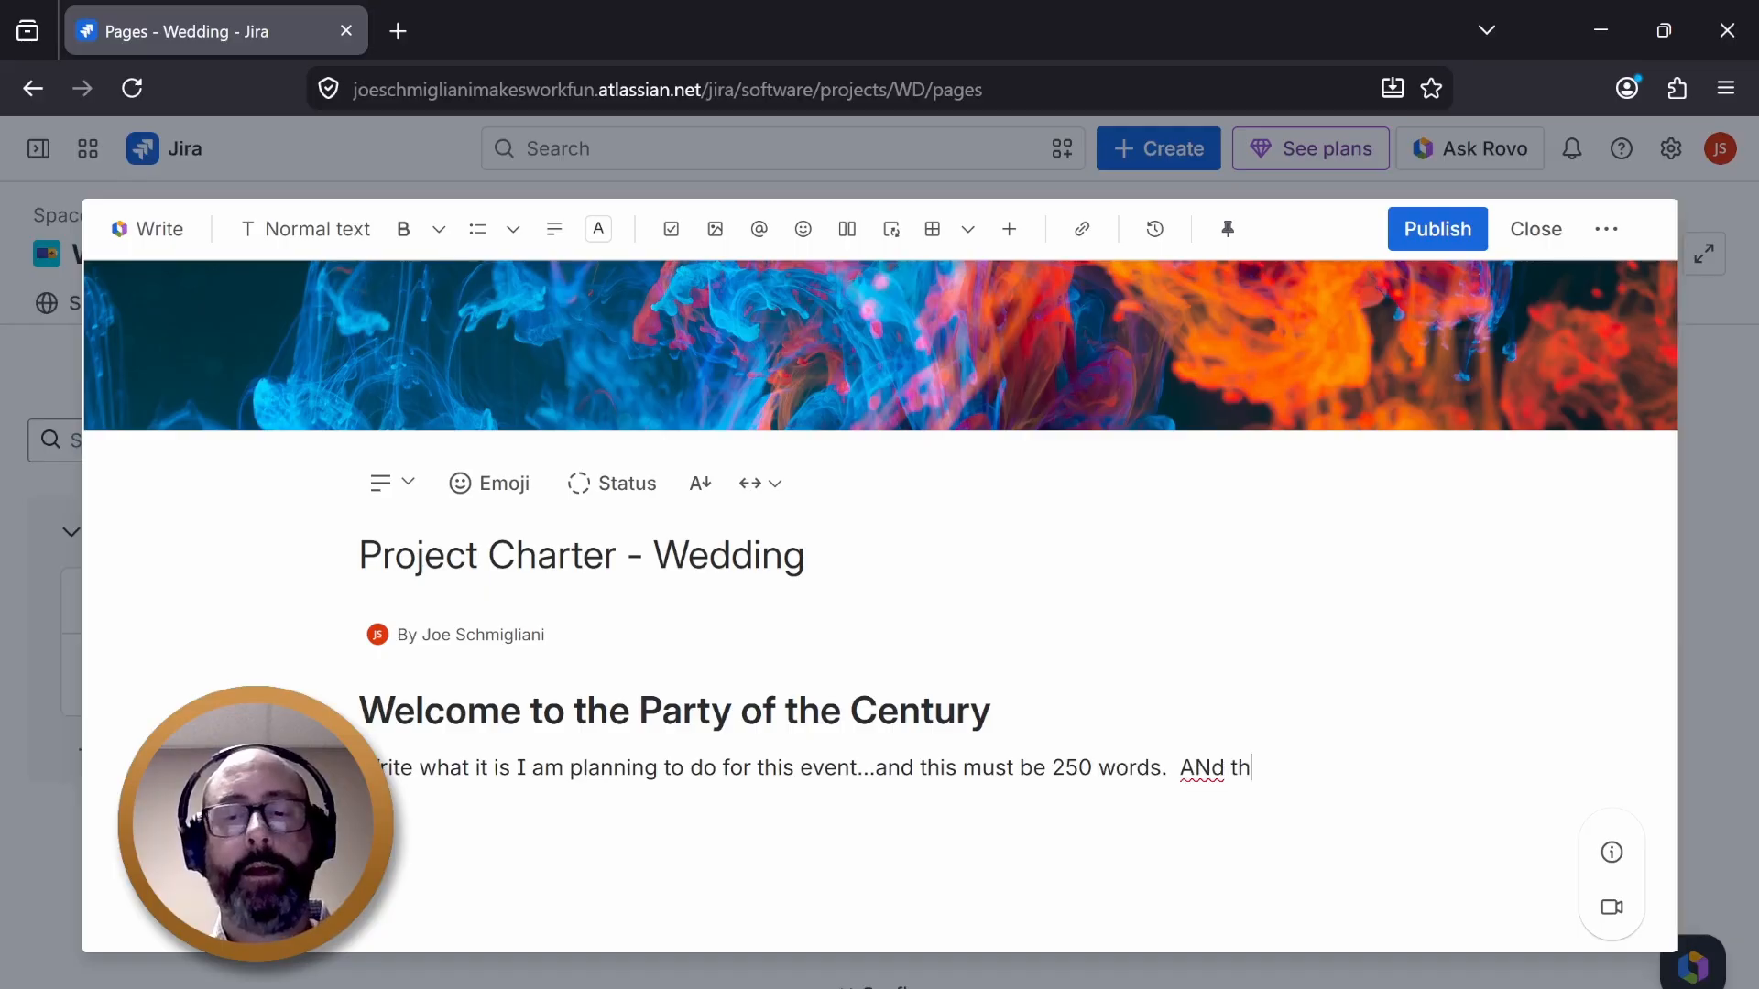
pyautogui.press('BackSpace')
pyautogui.press('BackSpace')
pyautogui.press('BackSpace')
pyautogui.press('BackSpace')
pyautogui.press('BackSpace')
pyautogui.press('BackSpace')
pyautogui.write('Th')
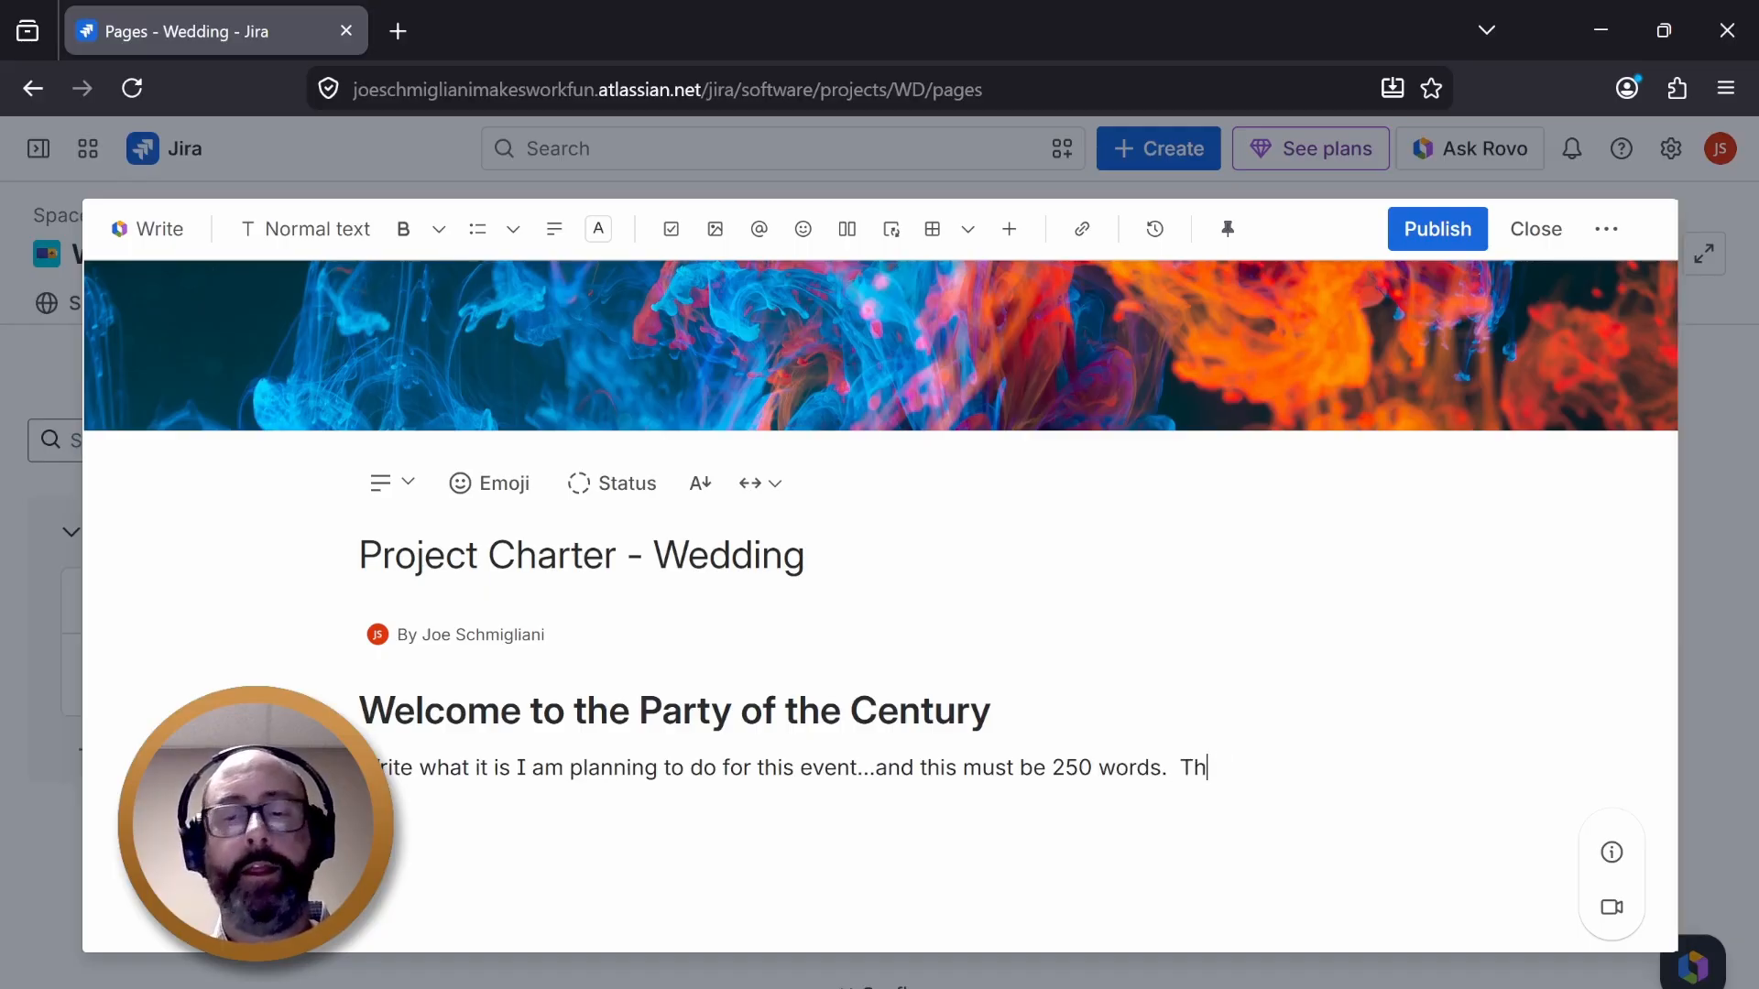
pyautogui.write('is is due S')
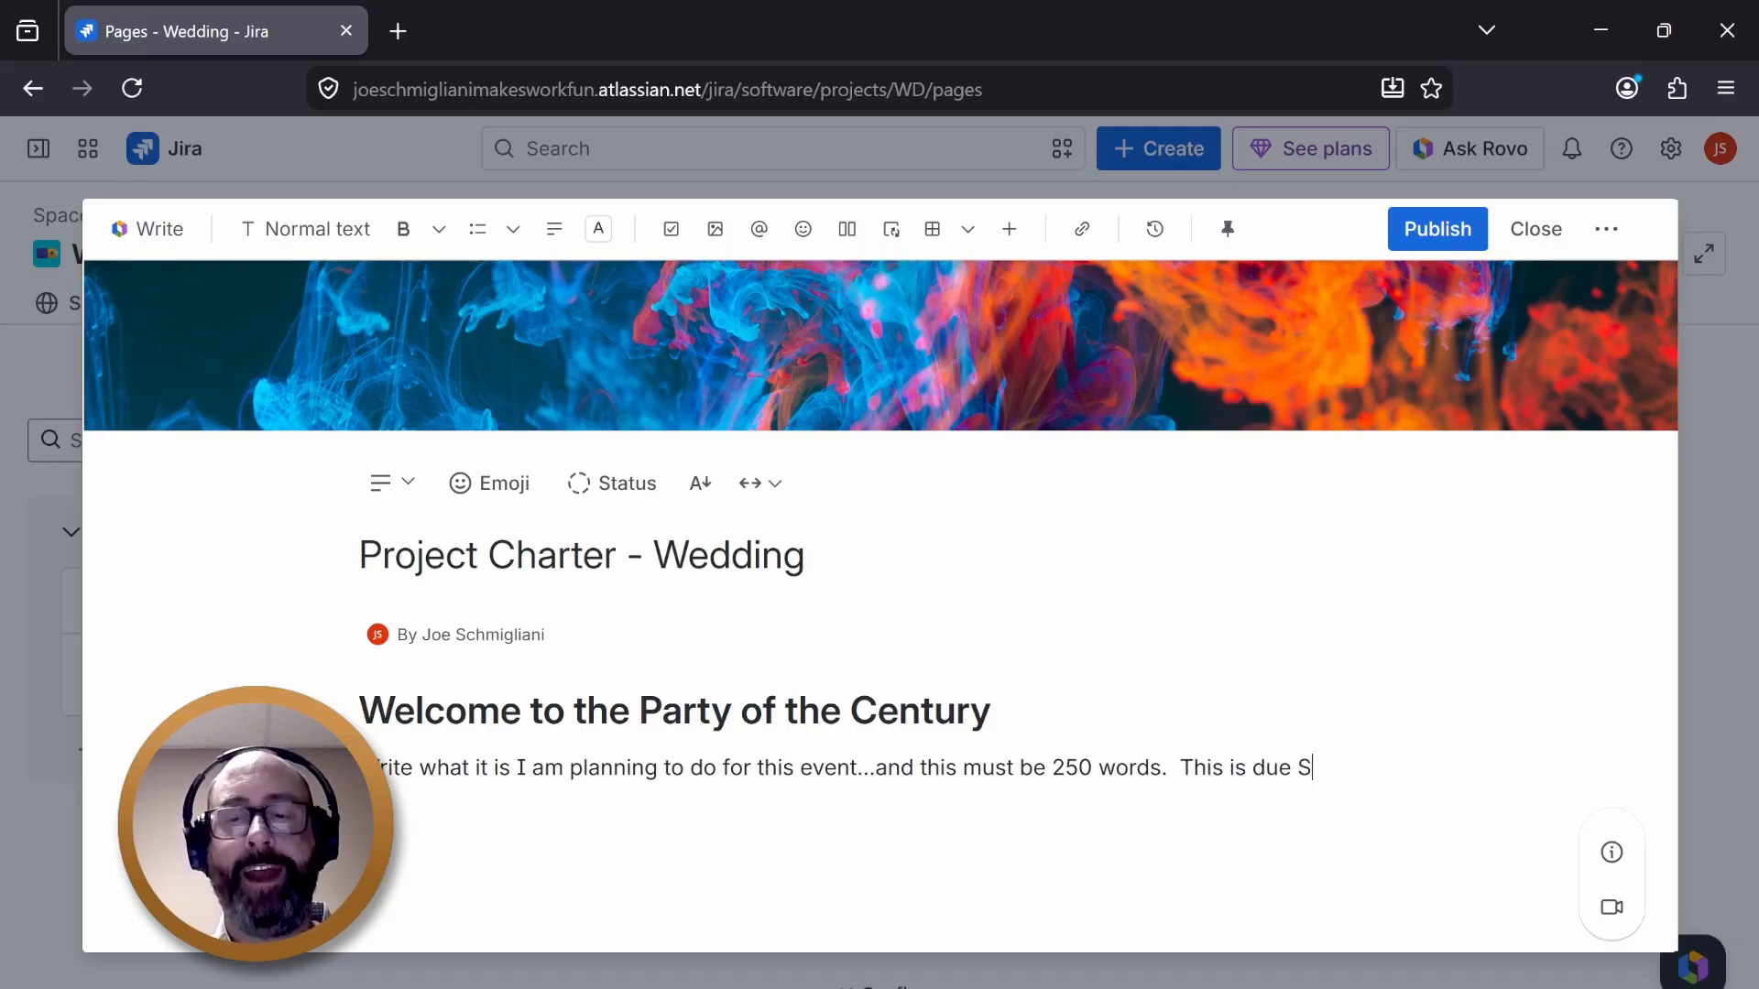
pyautogui.write('unday.')
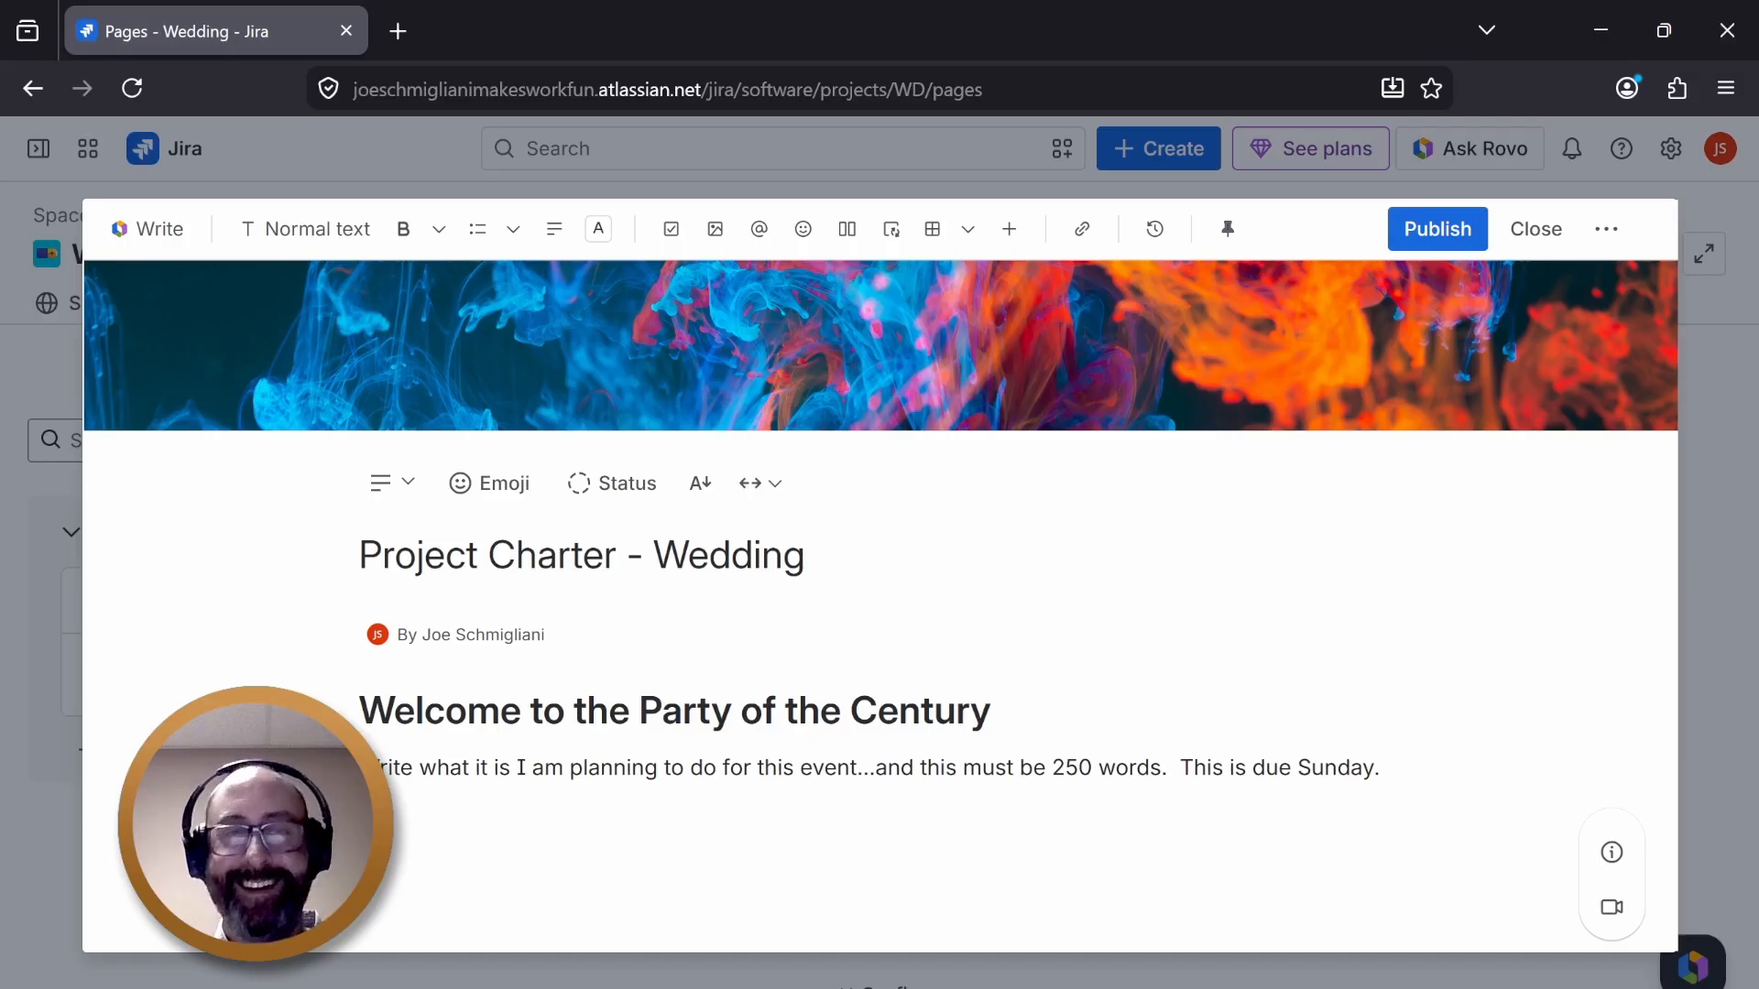
pyautogui.write('.')
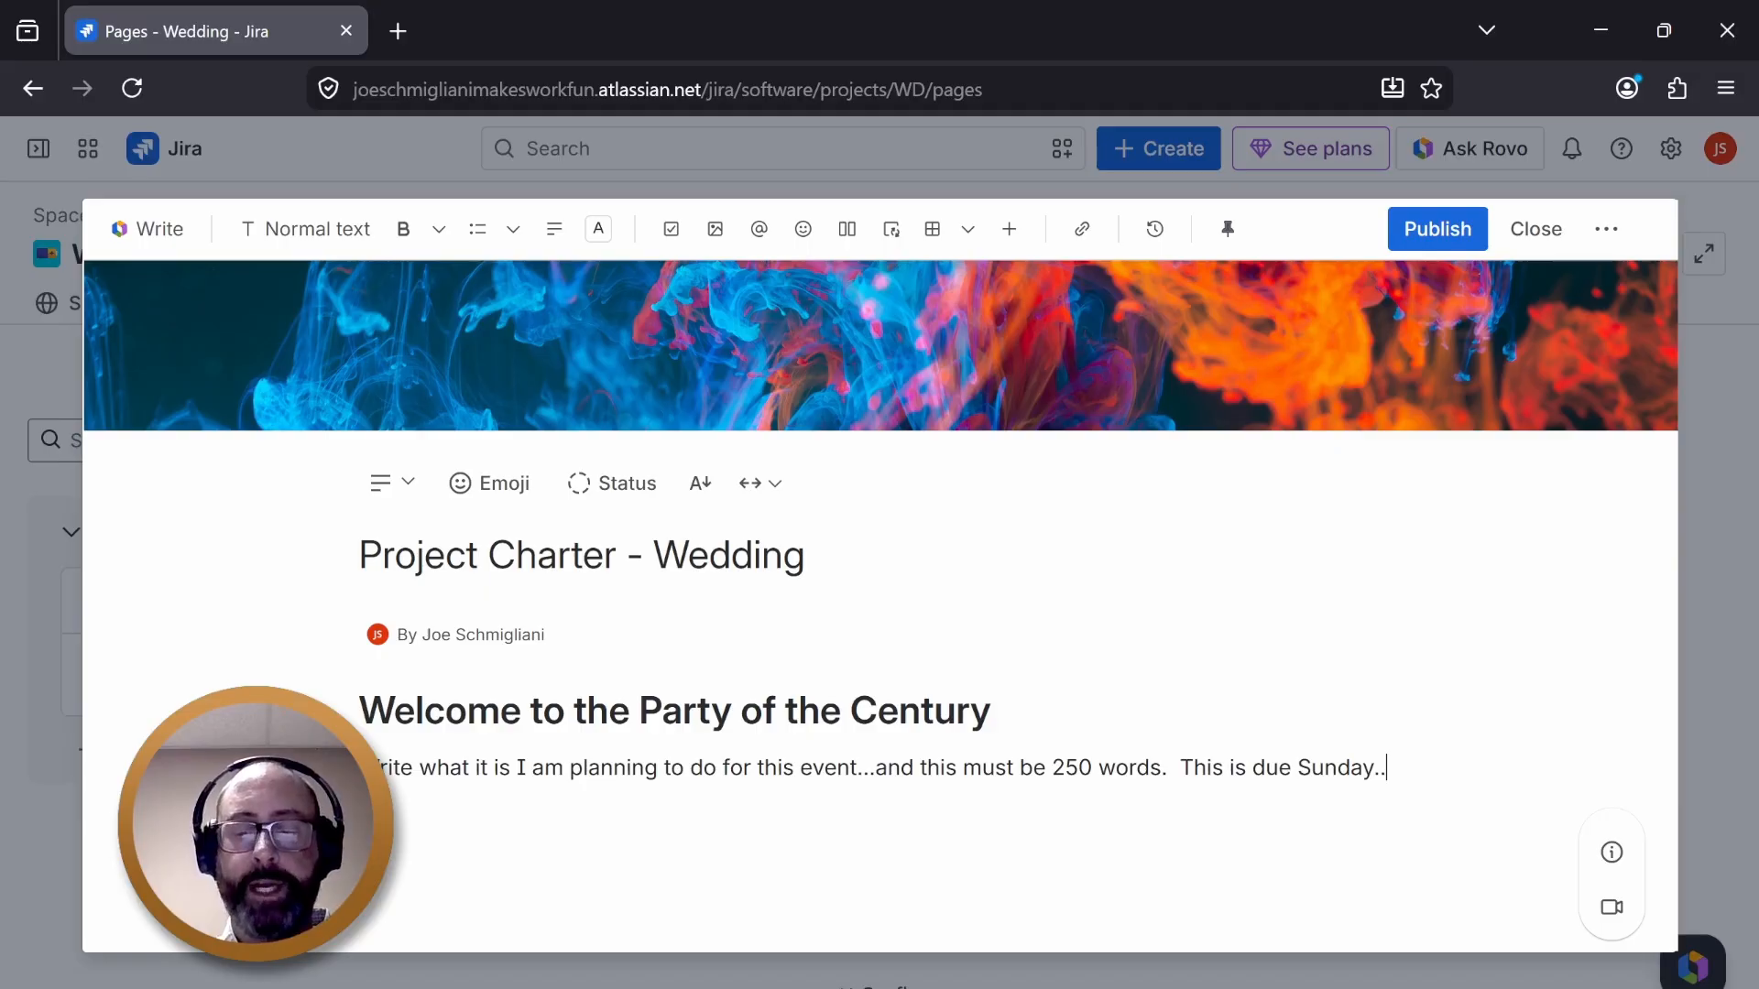
pyautogui.write('.')
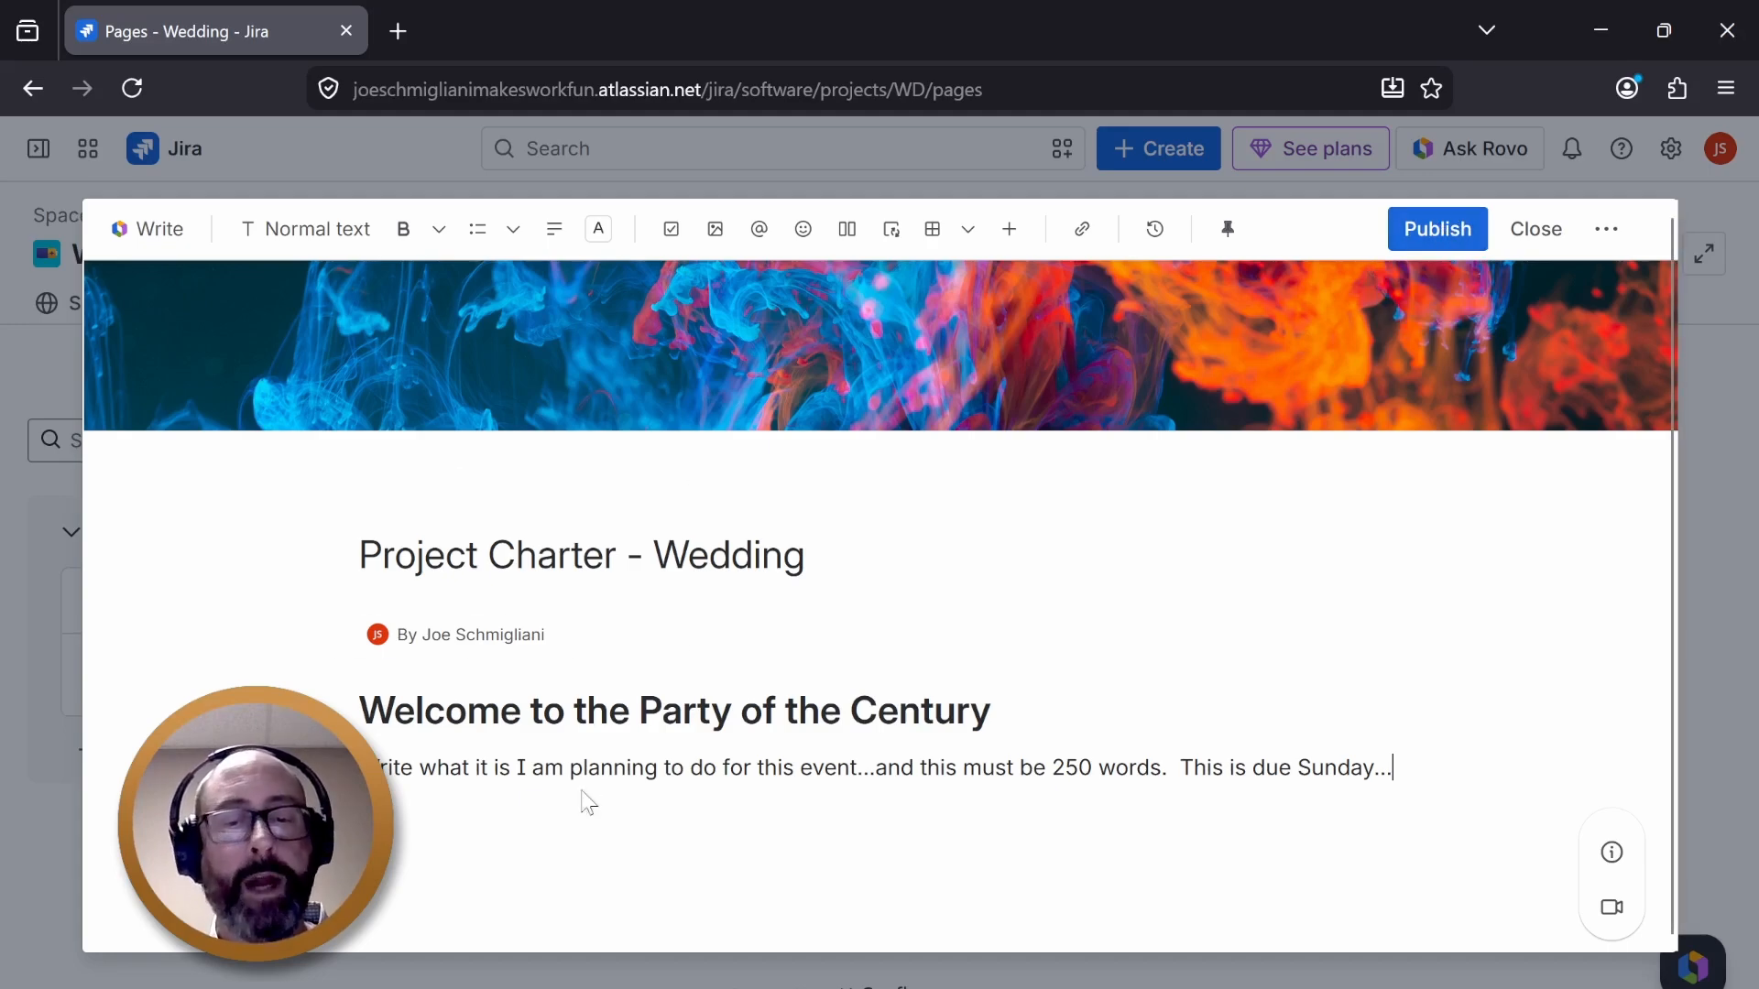
# - Select different phrases of the paragraph to examine the text selection toolbar options
pyautogui.moveTo(965, 777); pyautogui.dragTo(1161, 768)
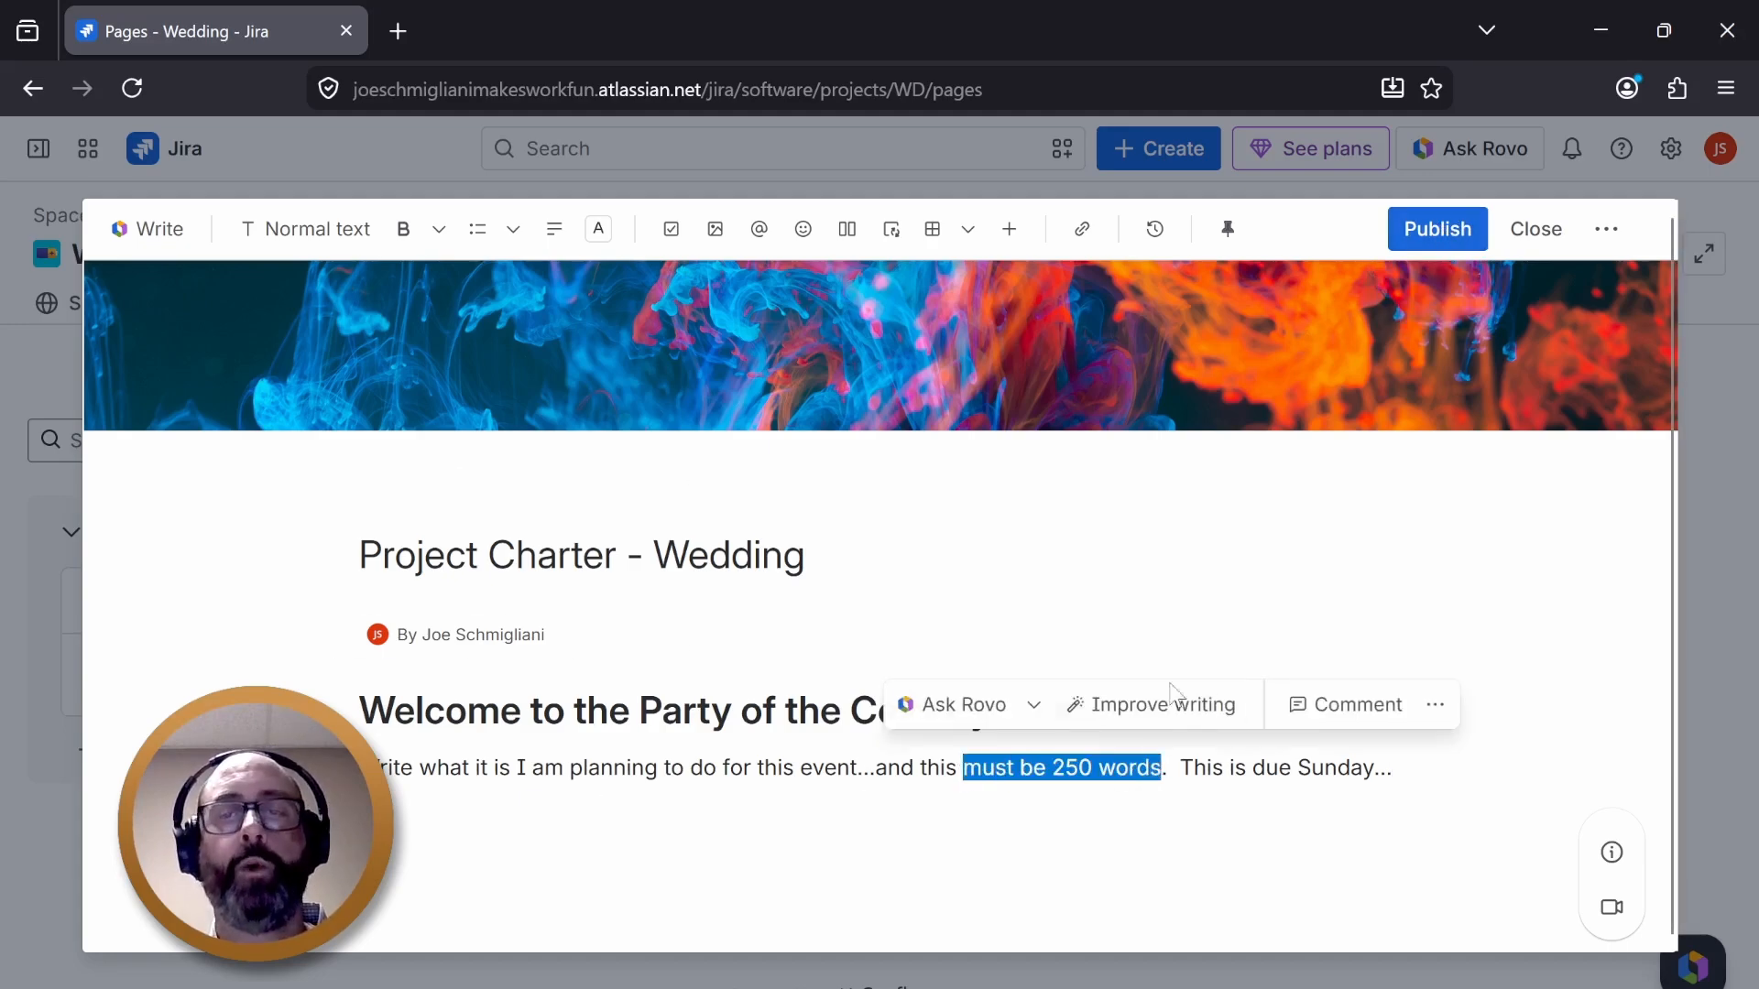
pyautogui.click(1208, 769)
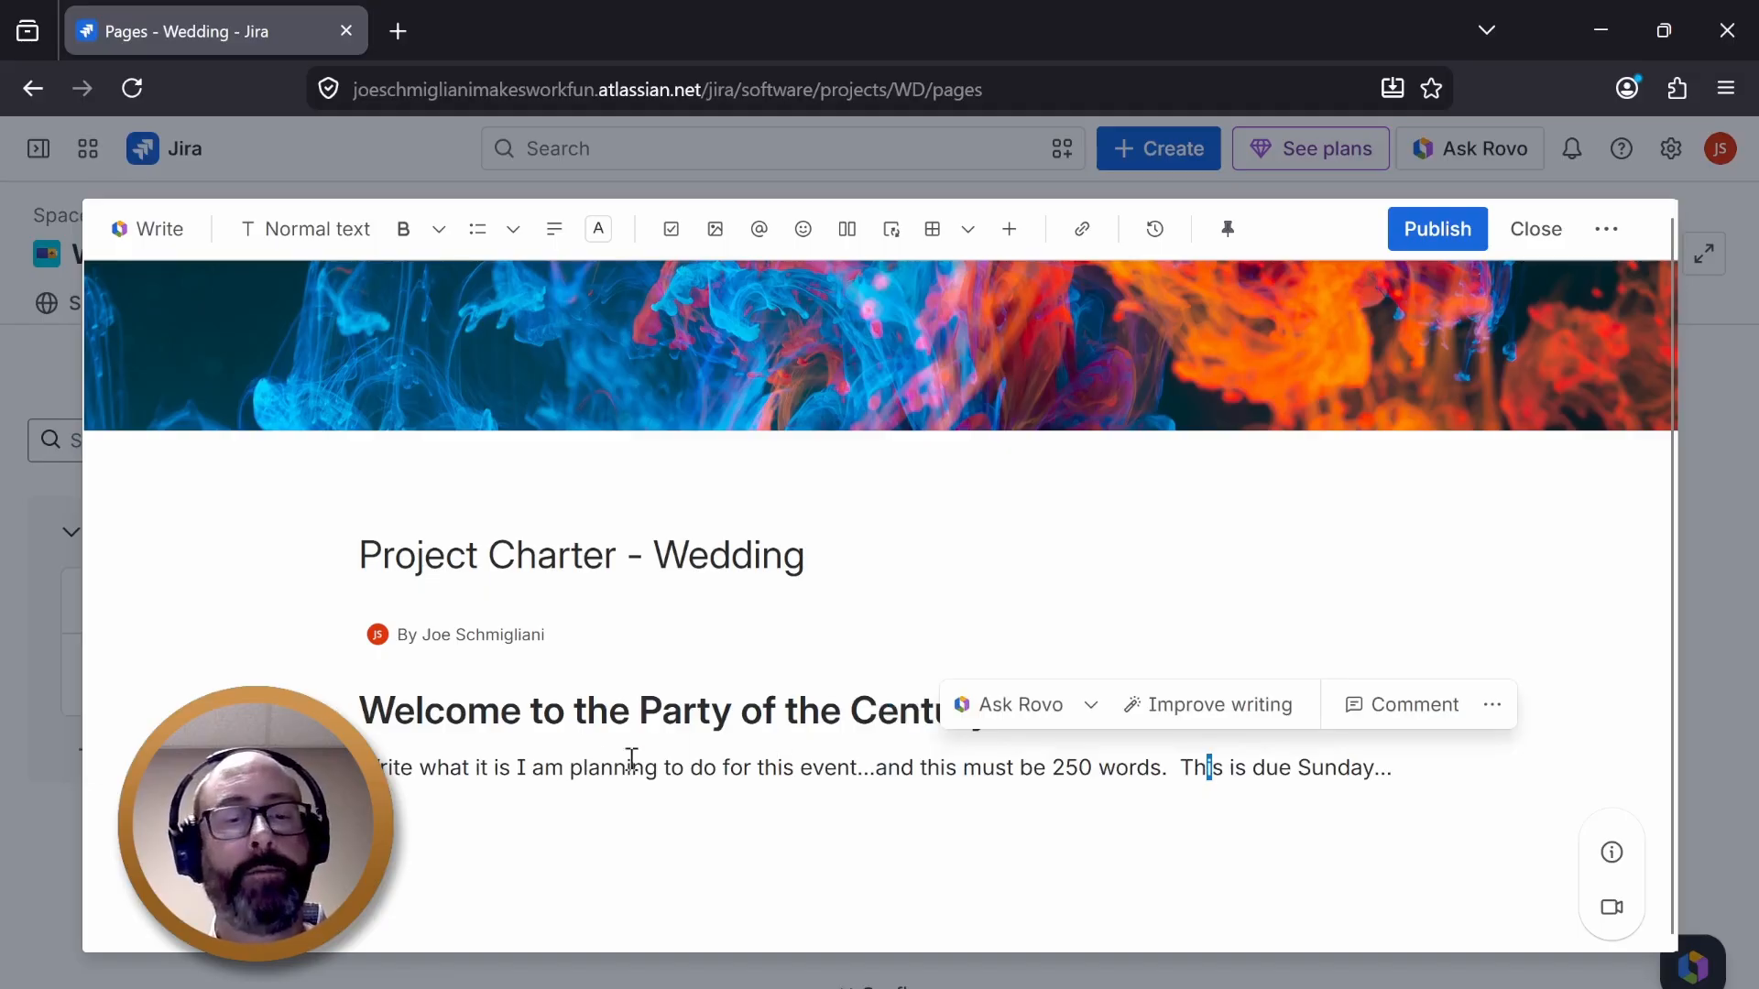
pyautogui.moveTo(544, 767); pyautogui.dragTo(1079, 765)
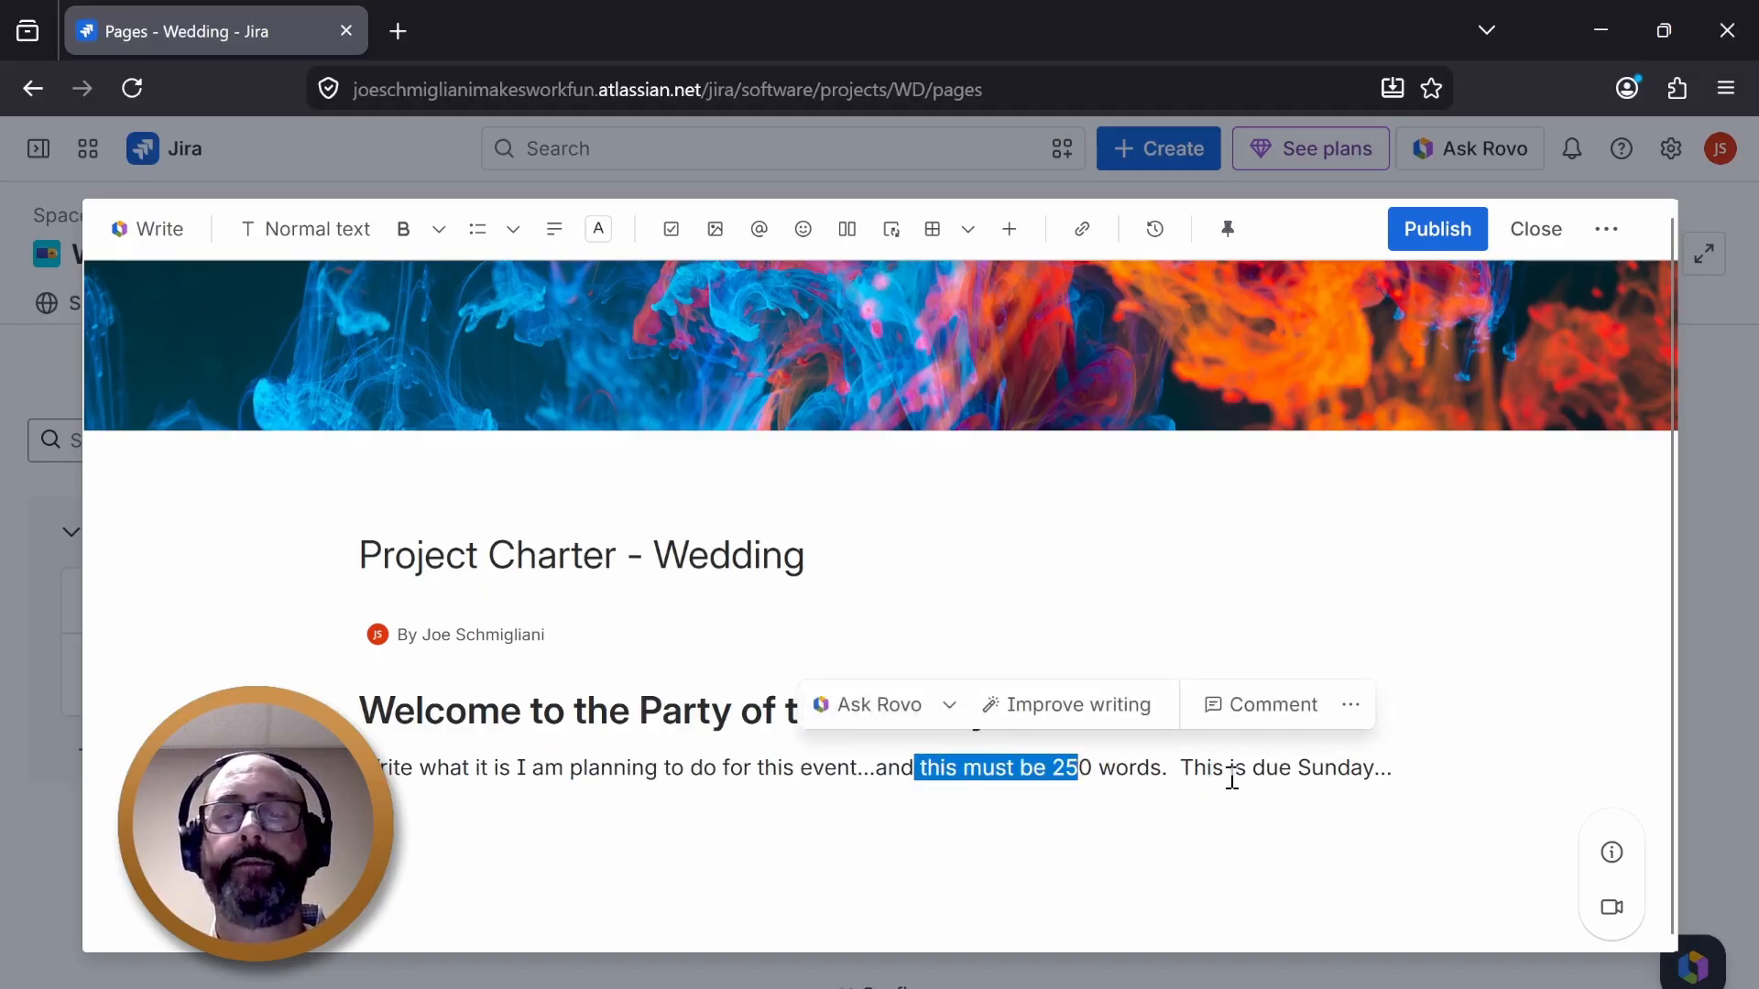
pyautogui.click(1191, 766)
pyautogui.moveTo(1401, 774); pyautogui.dragTo(847, 769)
pyautogui.moveTo(657, 770); pyautogui.dragTo(534, 769)
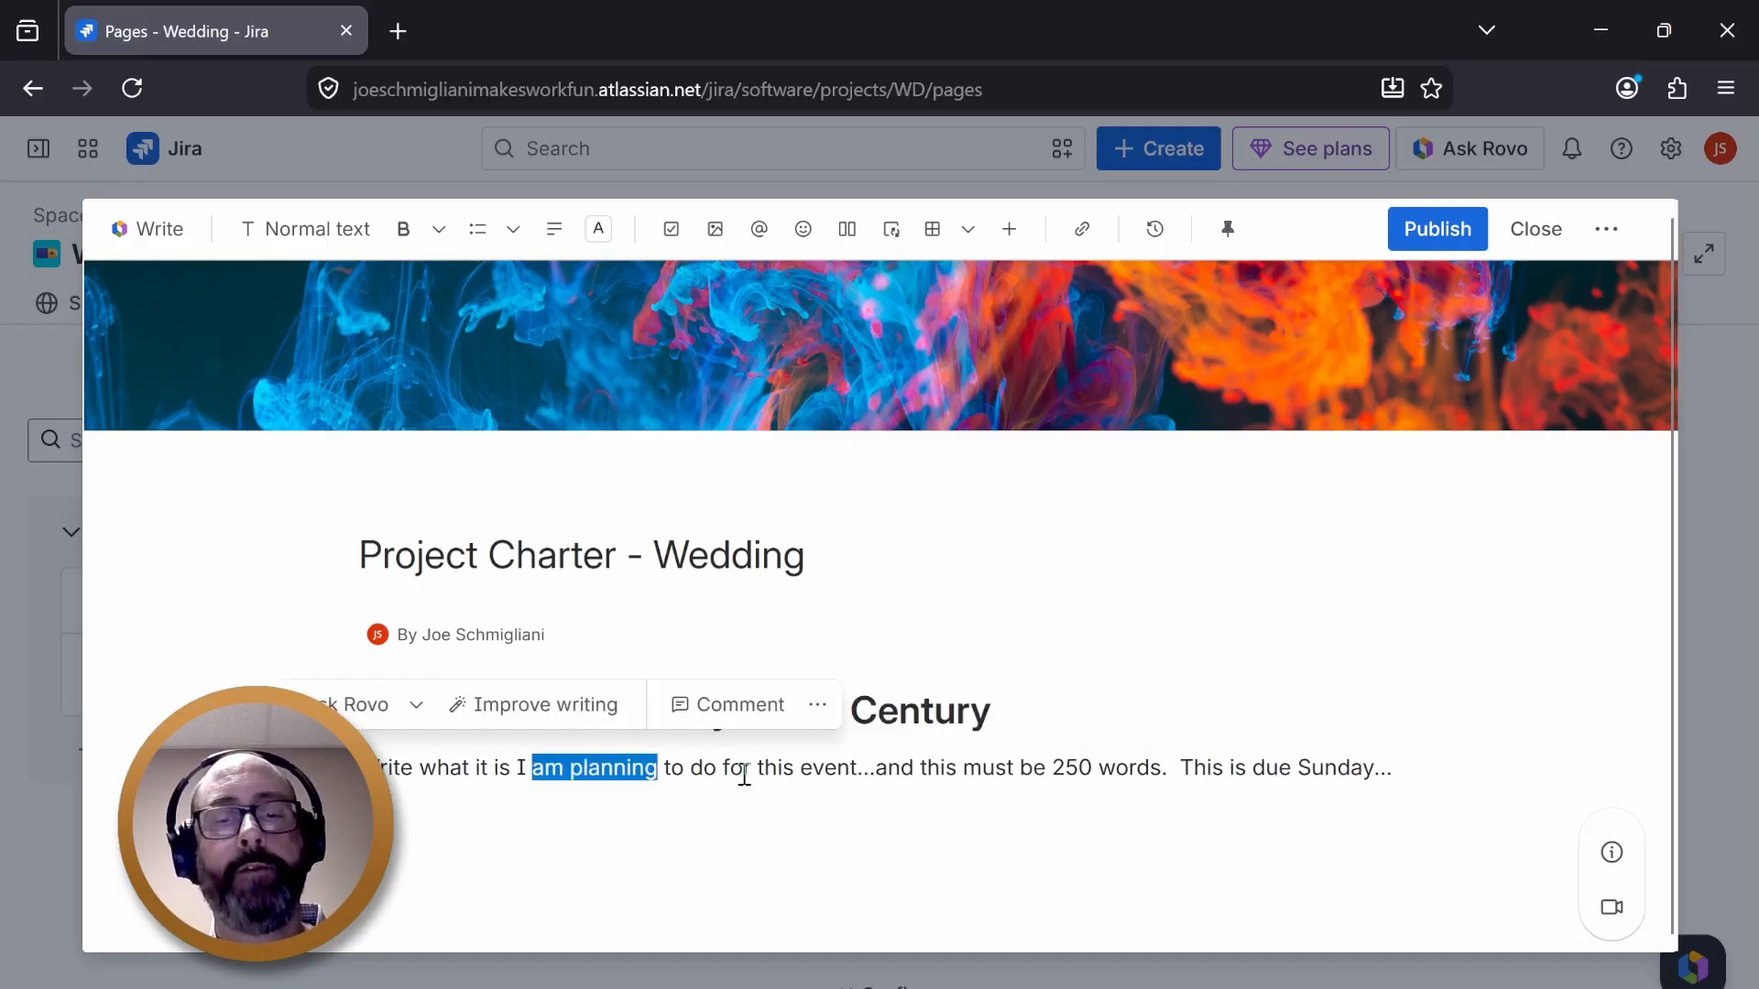
pyautogui.moveTo(800, 769); pyautogui.dragTo(1170, 772)
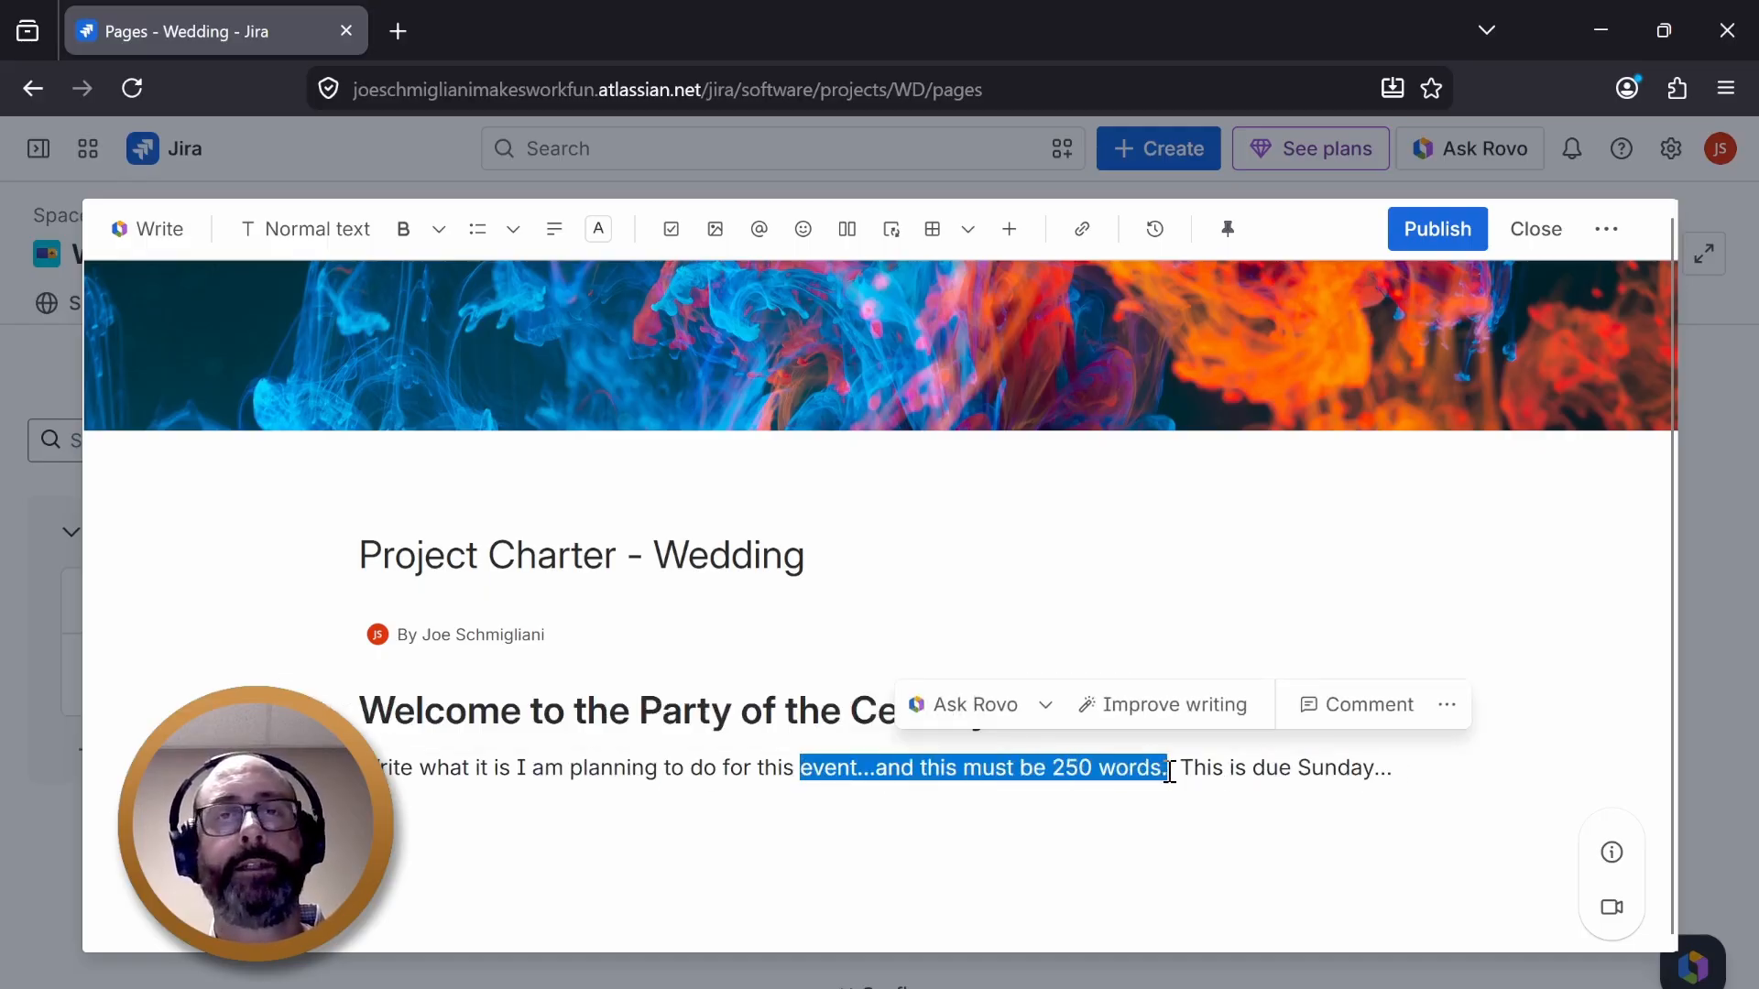
pyautogui.click(1365, 763)
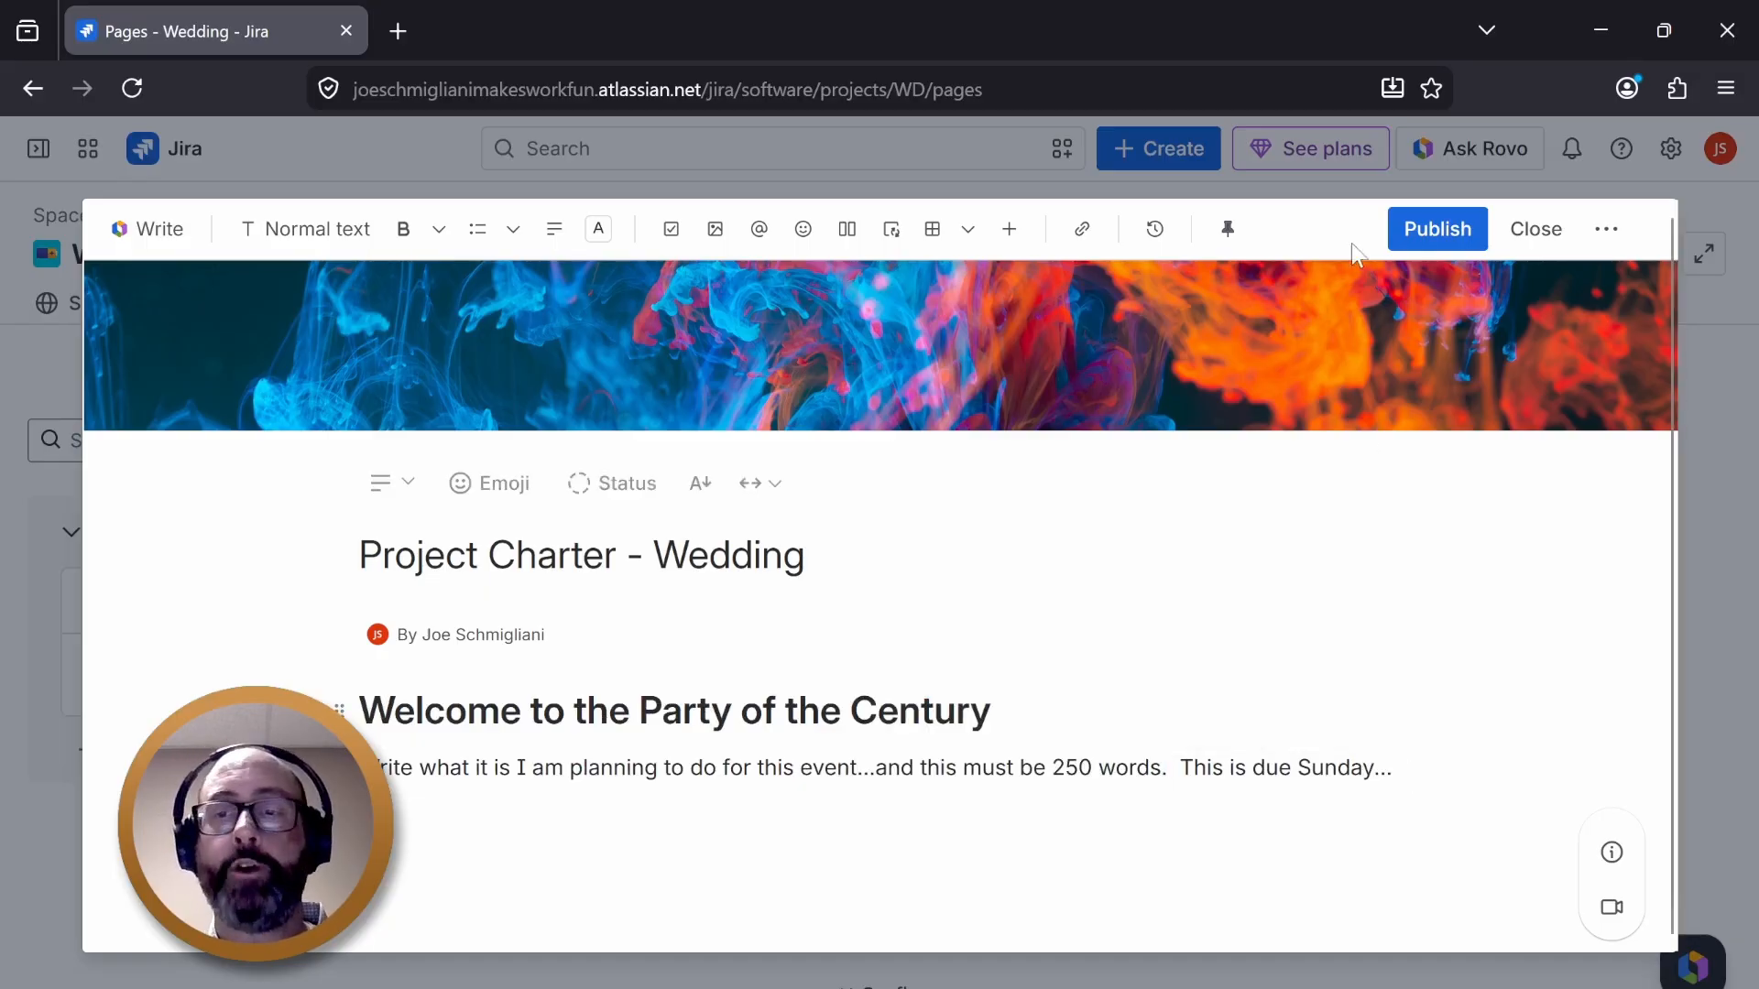
# - Publish the Project Charter page and close the page viewer
pyautogui.click(1426, 234)
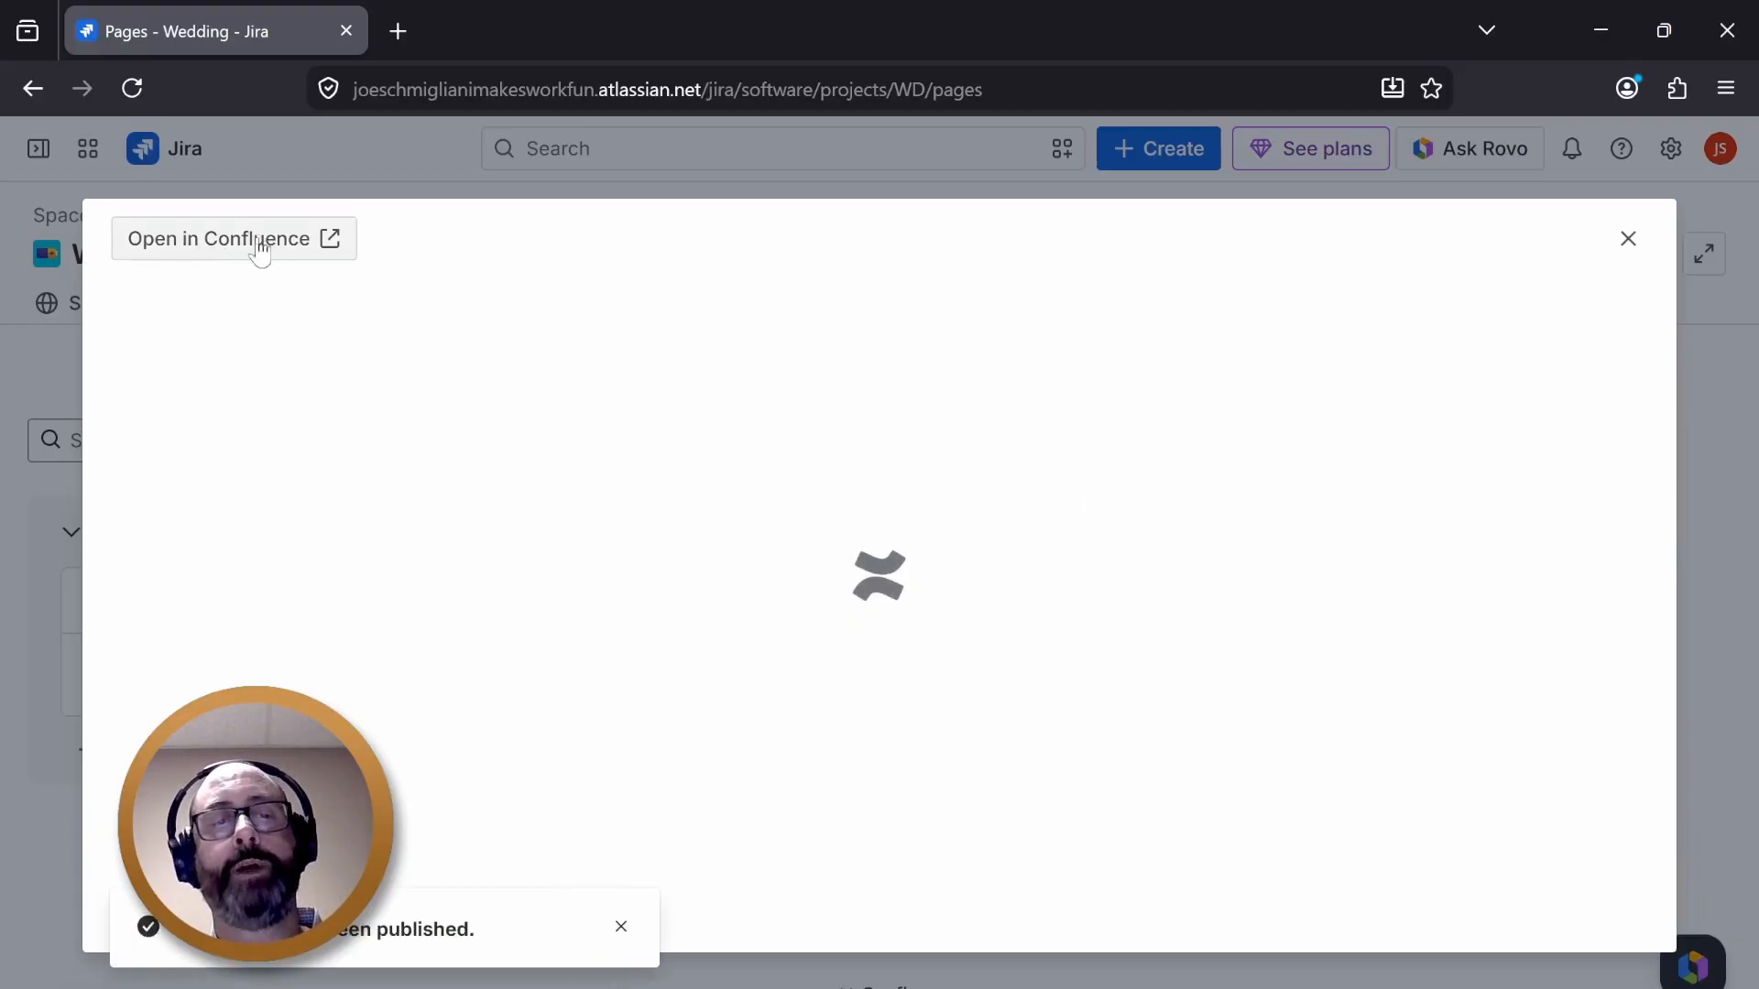
pyautogui.click(1628, 238)
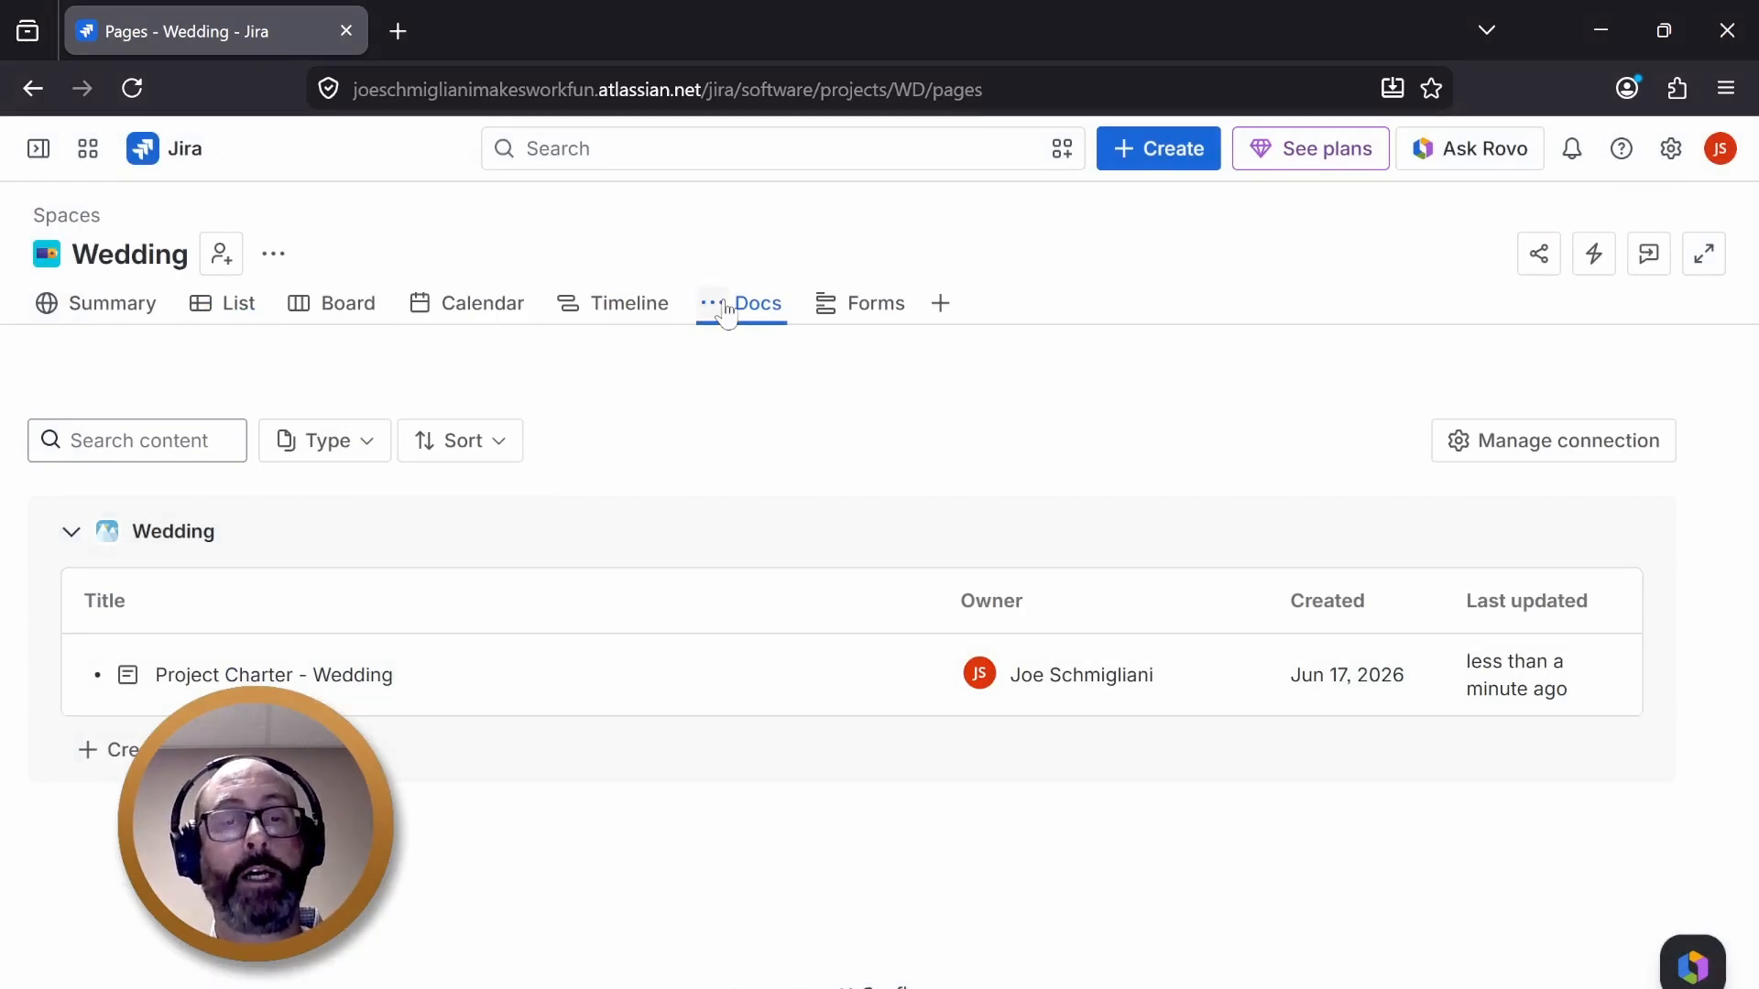
# - Open the Project Charter - Wedding page preview beside the Docs list and scroll through its content
pyautogui.click(385, 687)
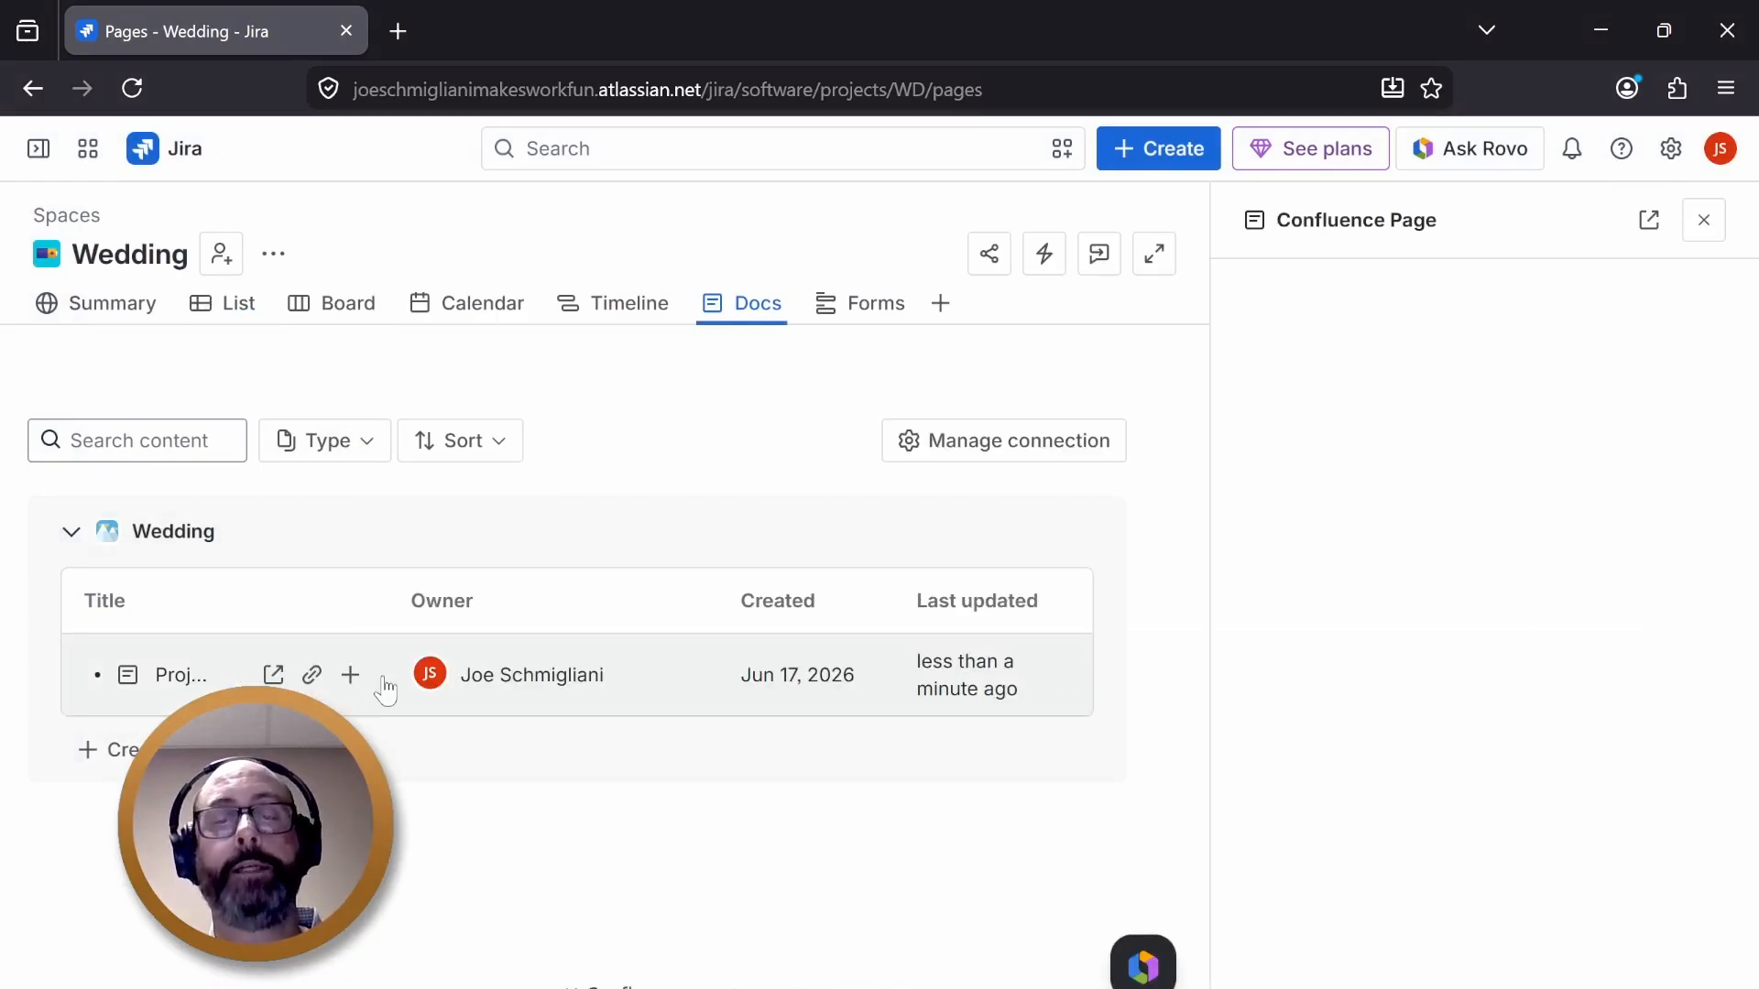
pyautogui.scroll(-2, 1412, 807)
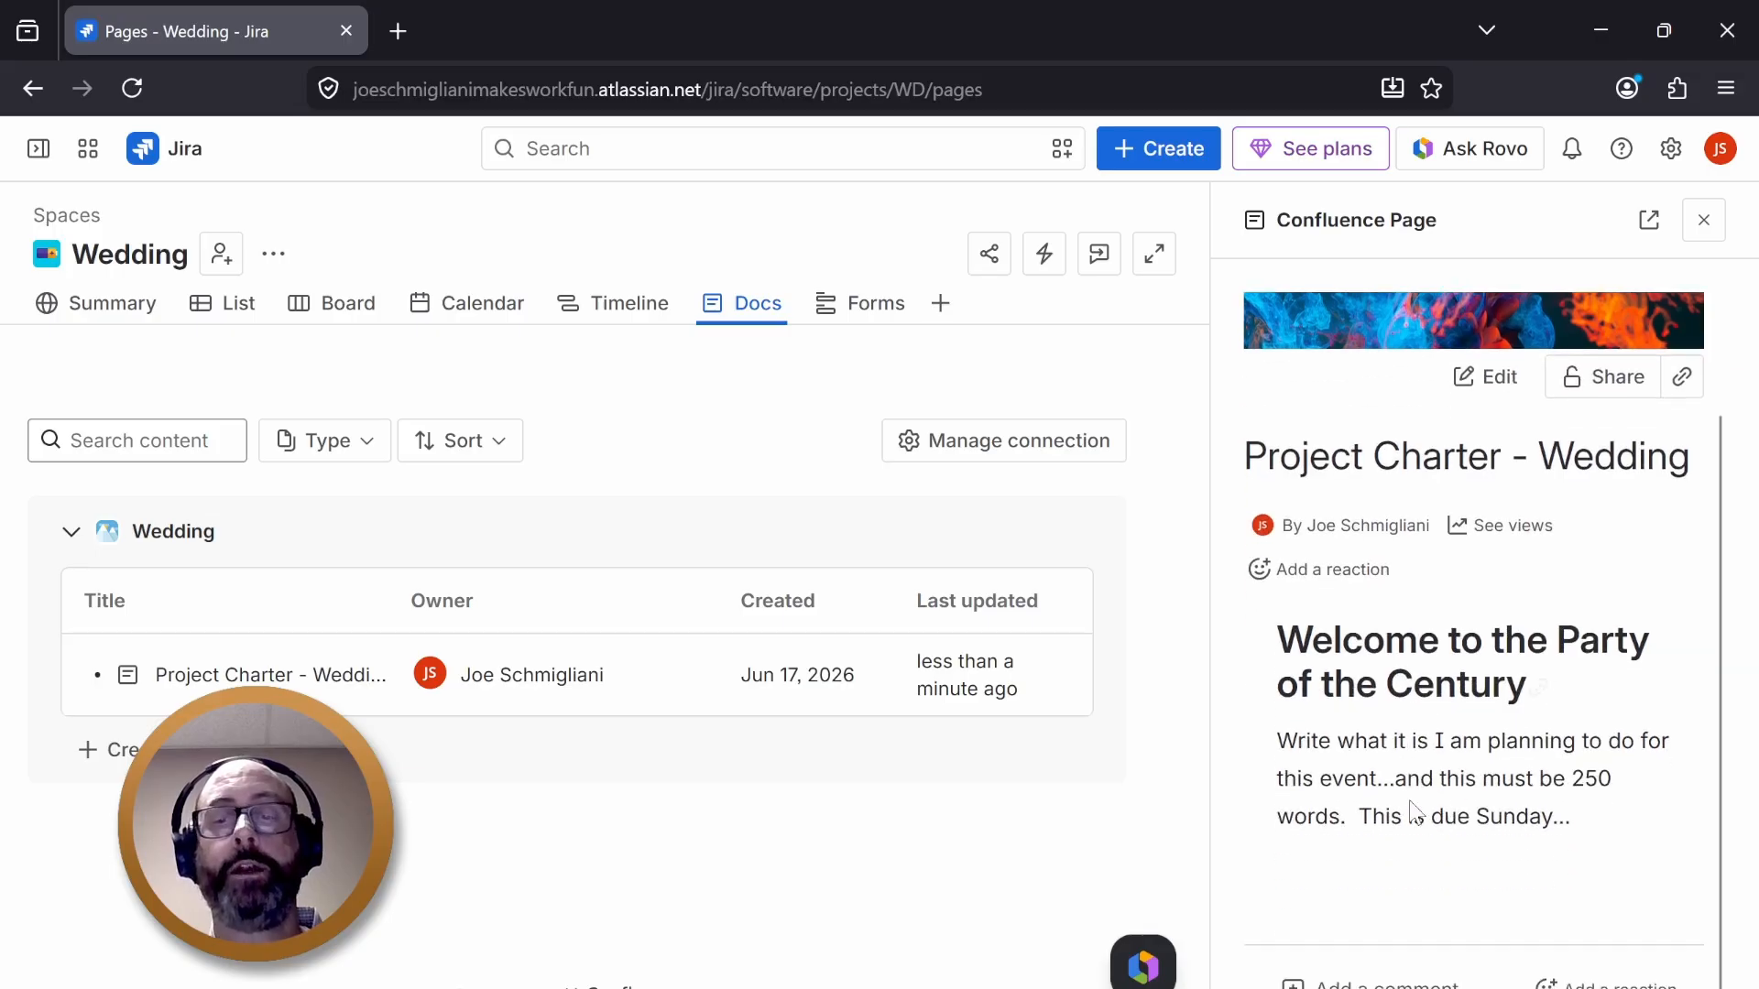
pyautogui.scroll(2, 1413, 811)
pyautogui.scroll(-2, 1415, 810)
pyautogui.scroll(2, 1505, 934)
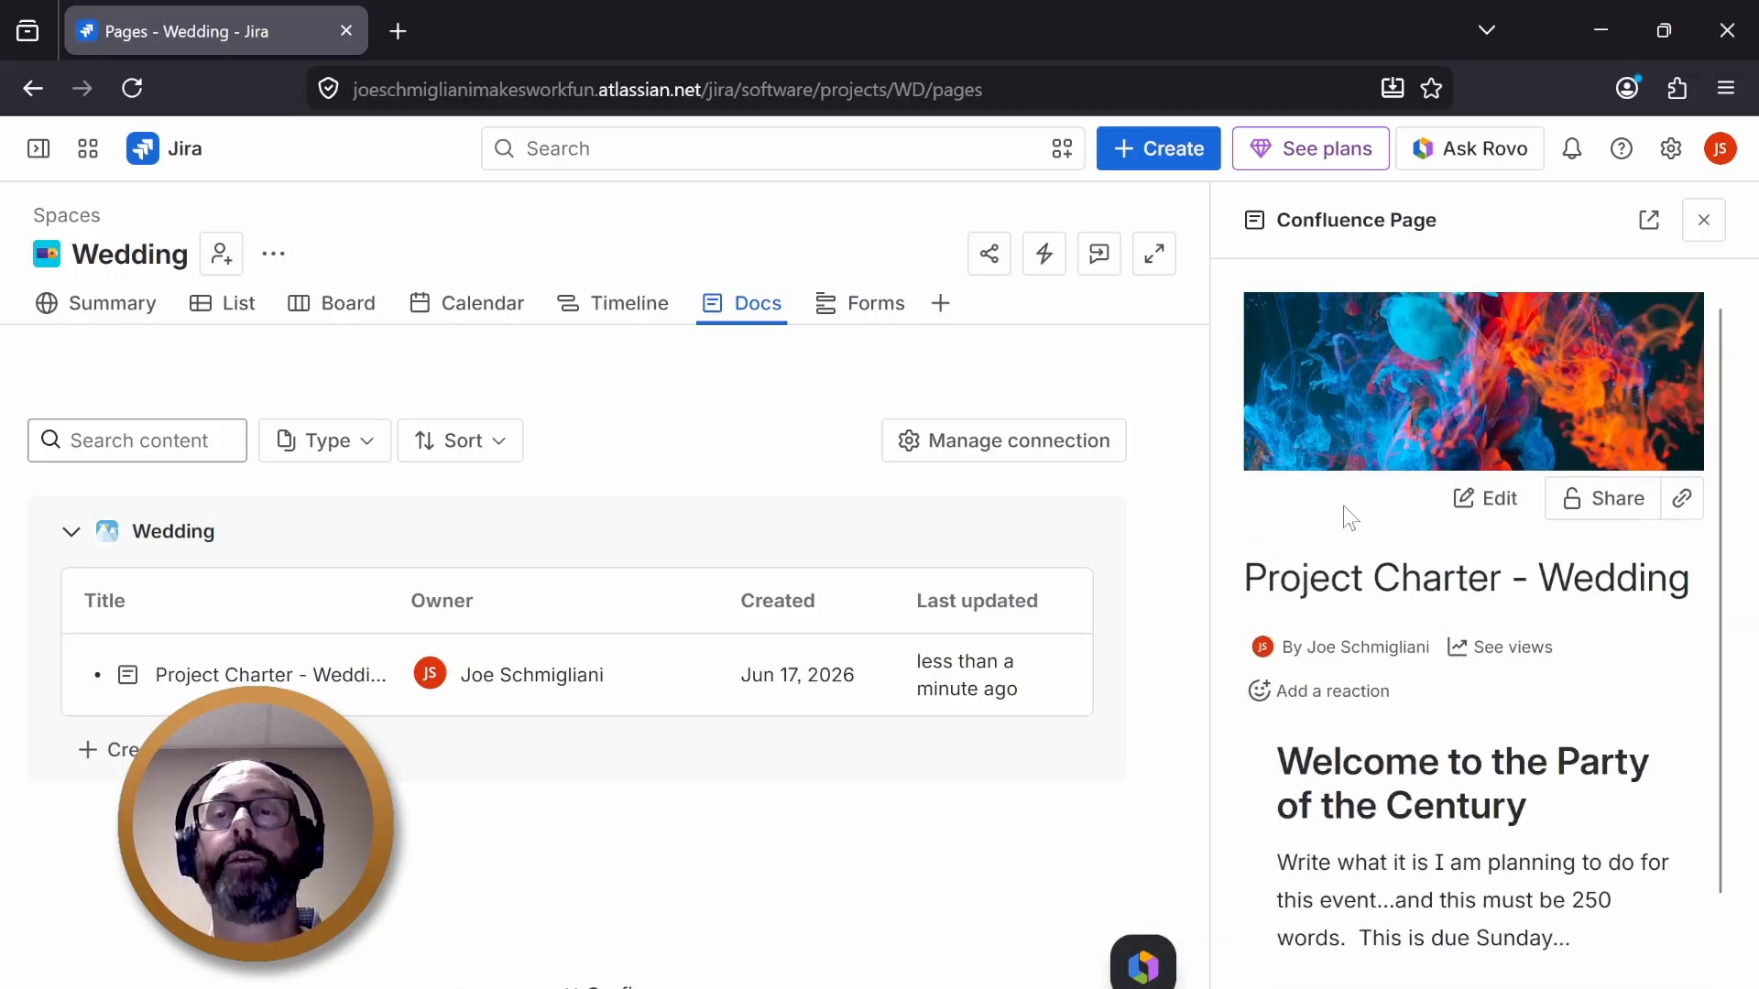
# - Browse the Wedding space's Summary, Board, List and Docs views
pyautogui.scroll(-2, 1436, 704)
pyautogui.scroll(2, 1385, 733)
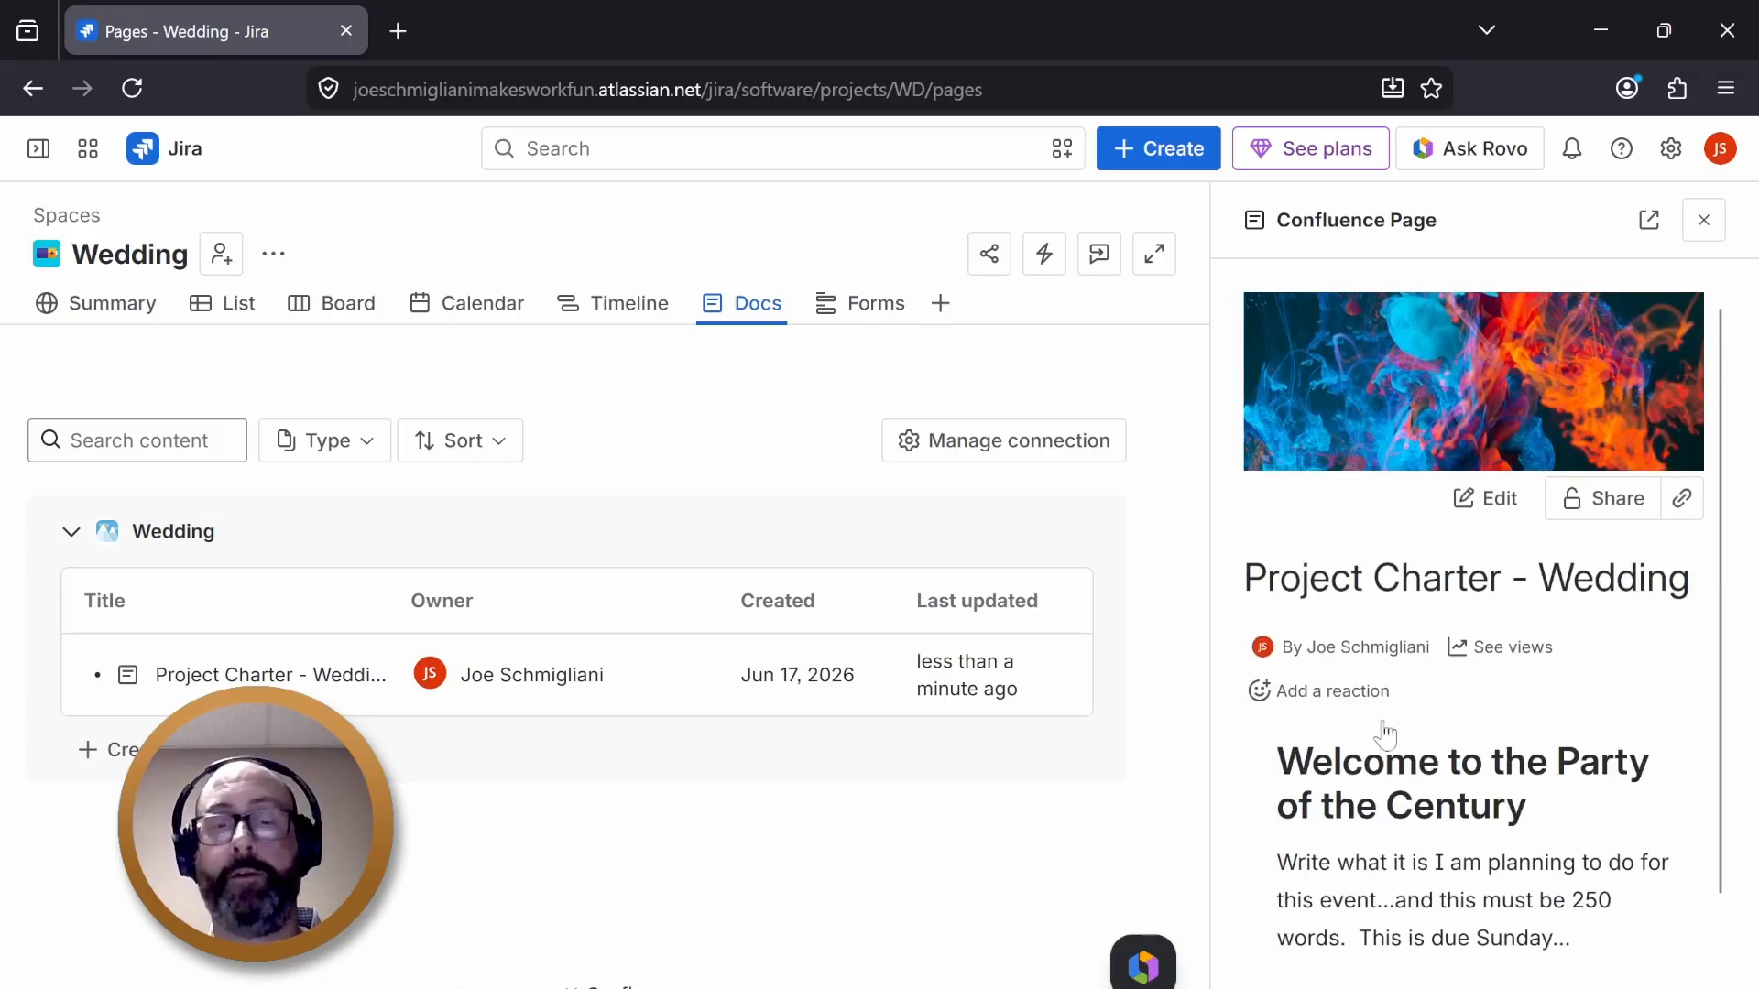
pyautogui.click(142, 316)
pyautogui.click(323, 310)
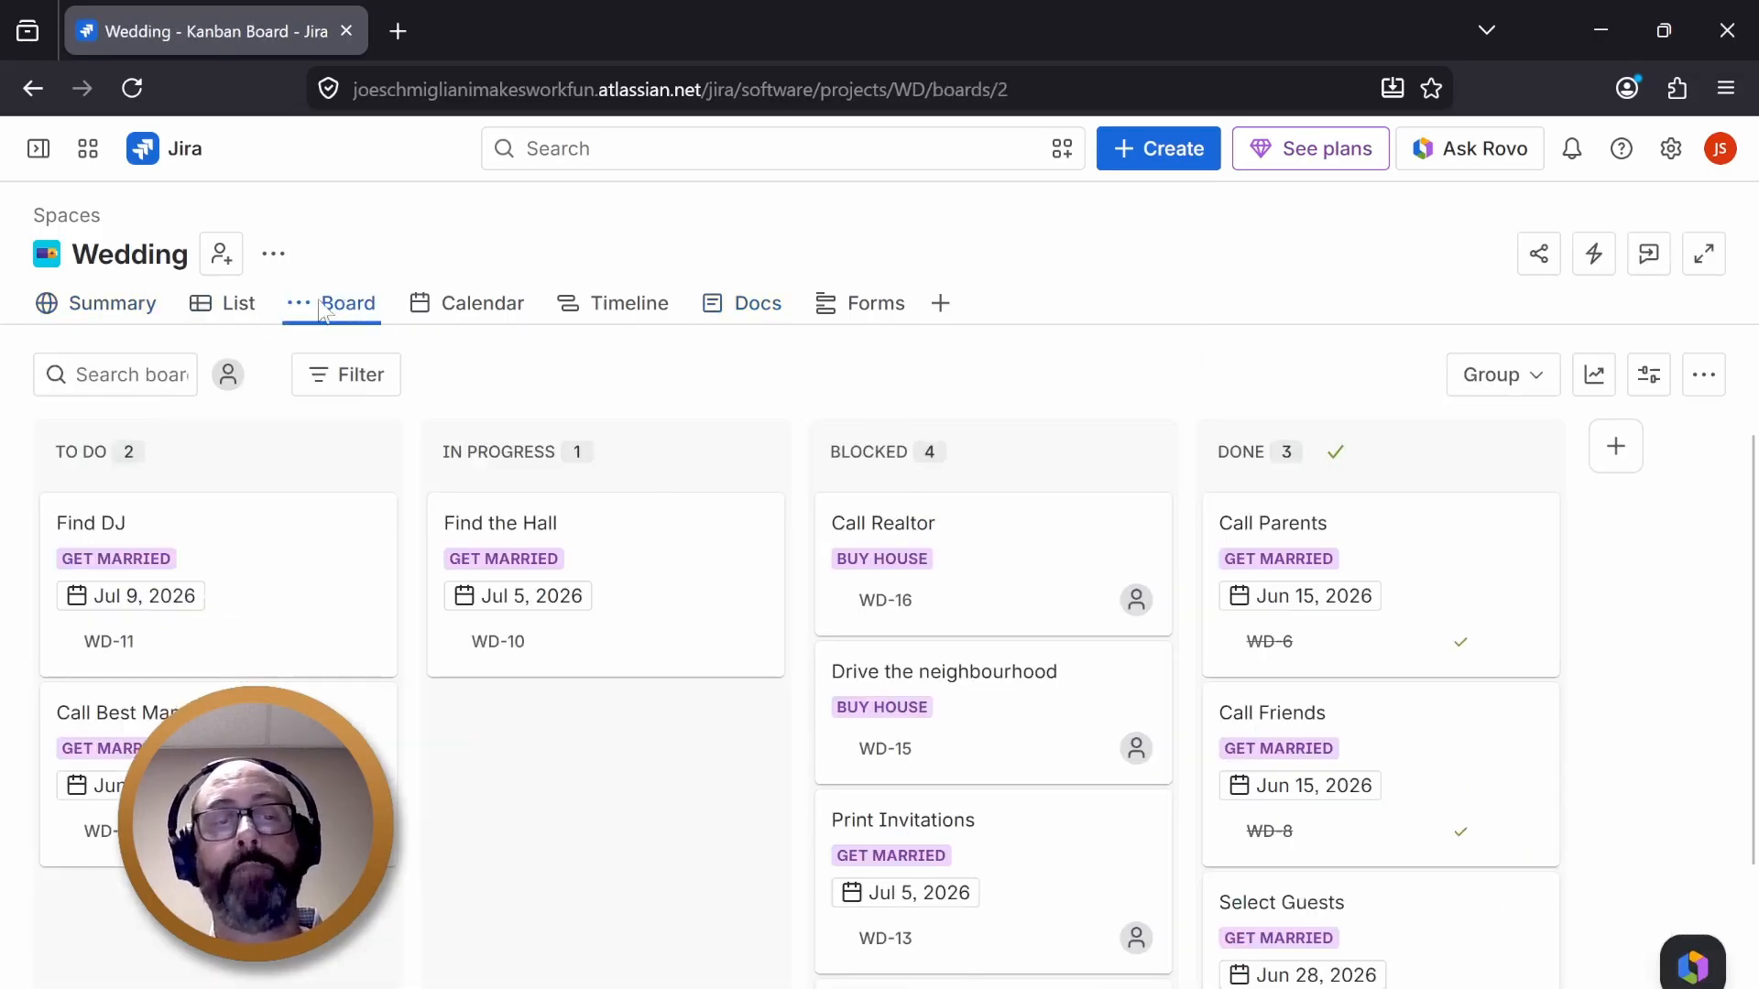
pyautogui.click(236, 305)
pyautogui.click(742, 321)
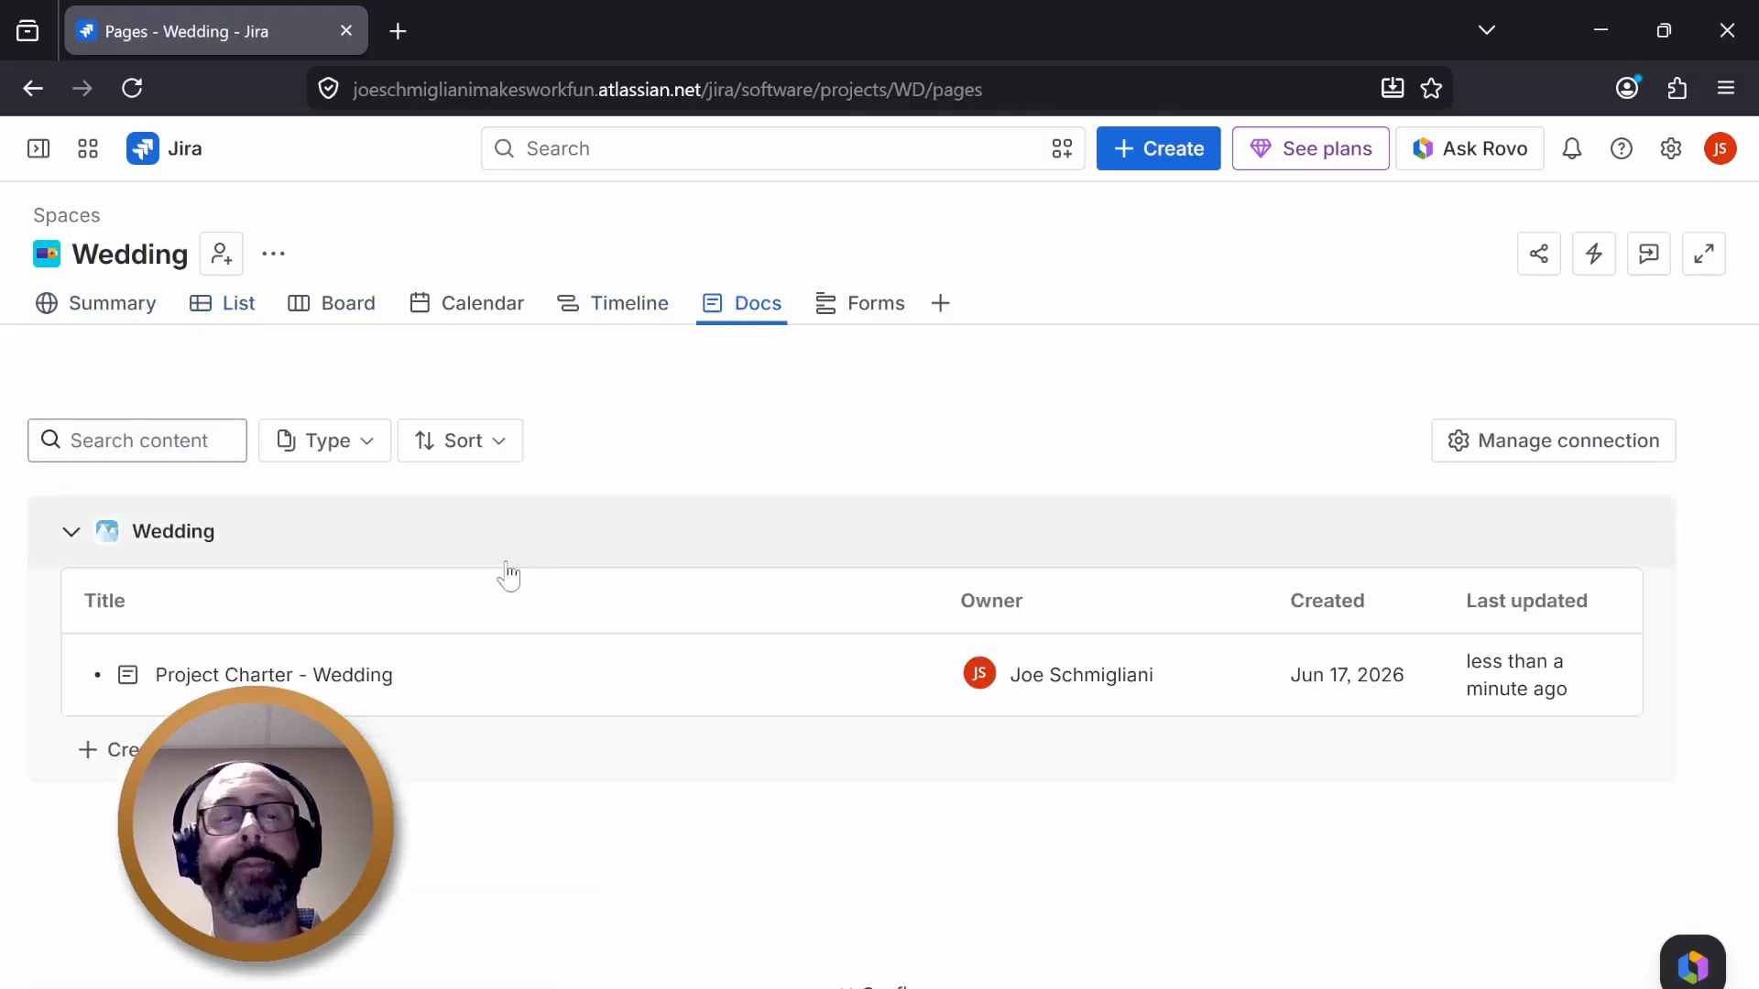
# - Open the Project Charter - Wedding page preview, select its paragraph text, and close the preview
pyautogui.click(545, 682)
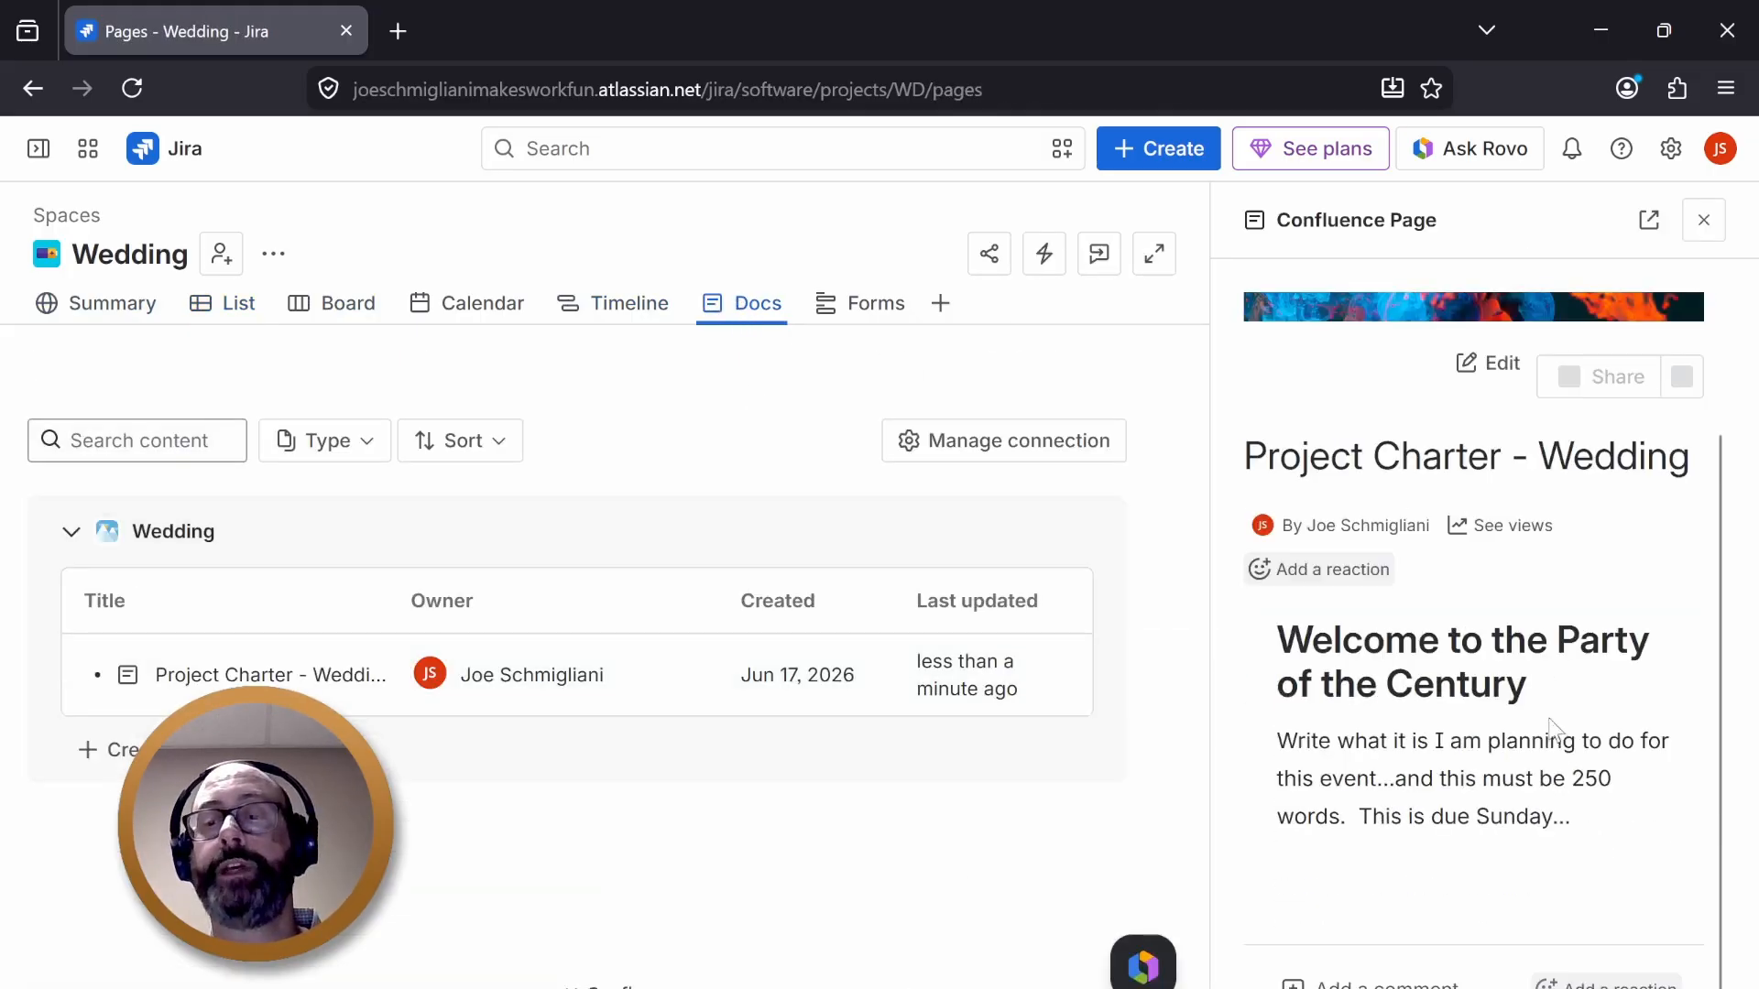
pyautogui.moveTo(1310, 740); pyautogui.dragTo(1562, 850)
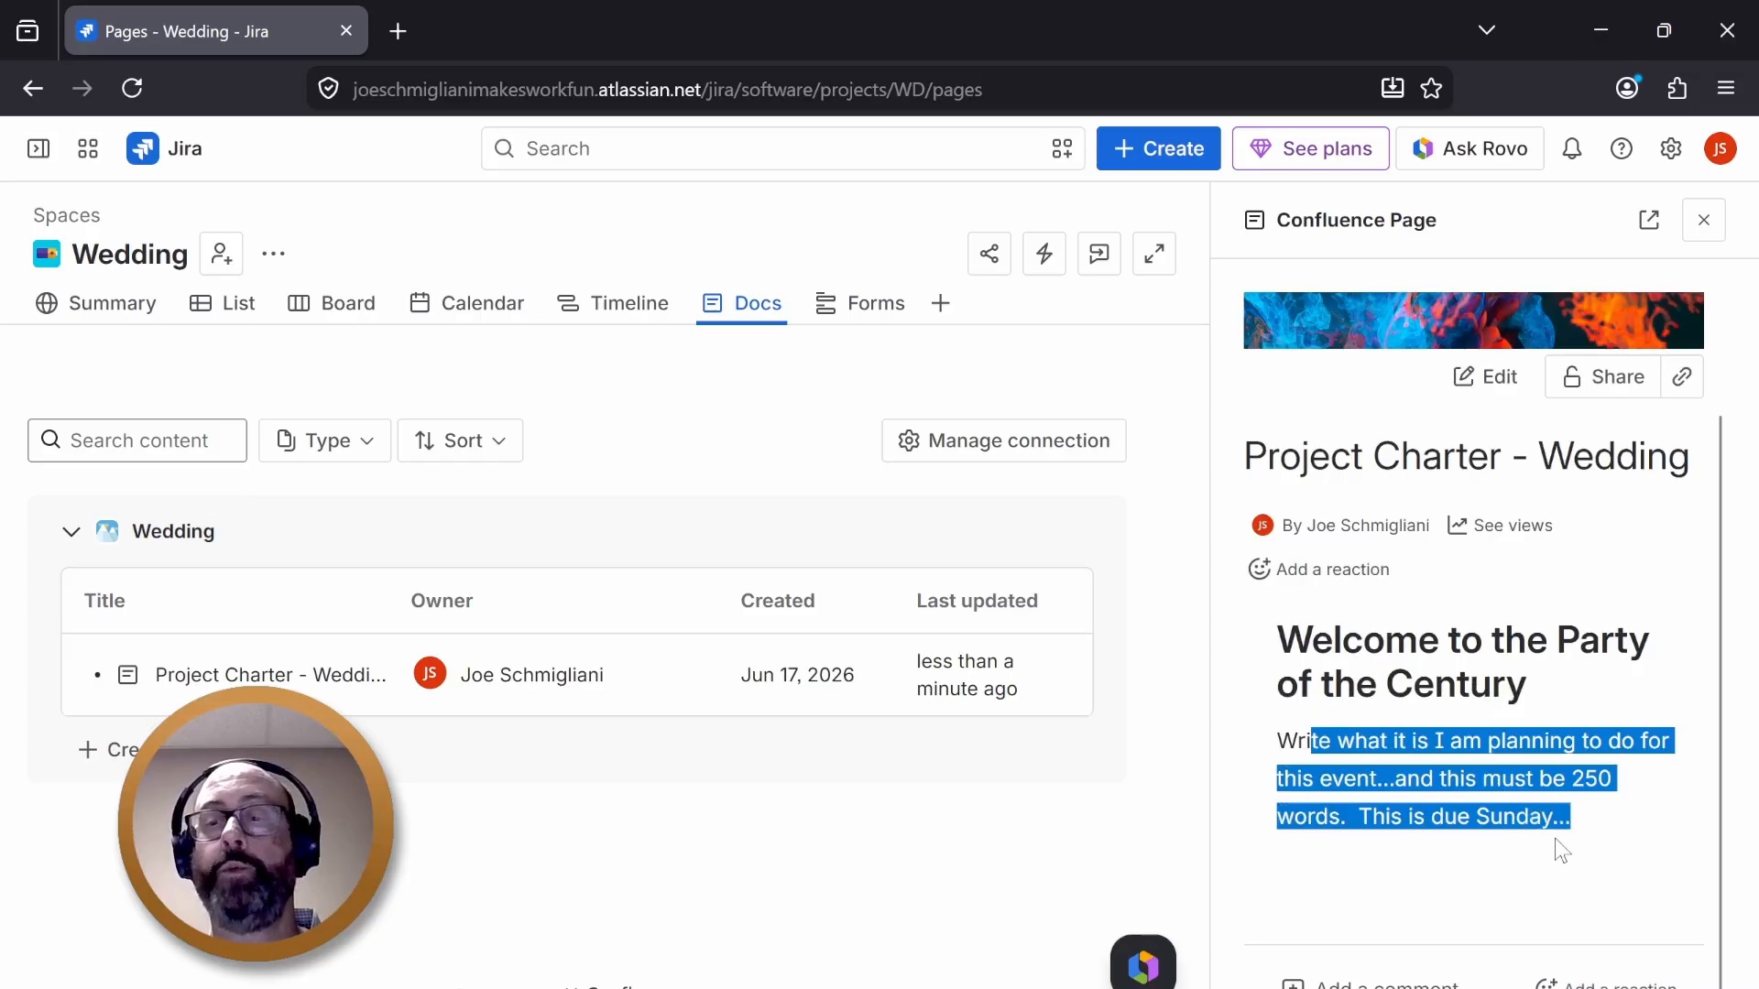
pyautogui.click(1555, 840)
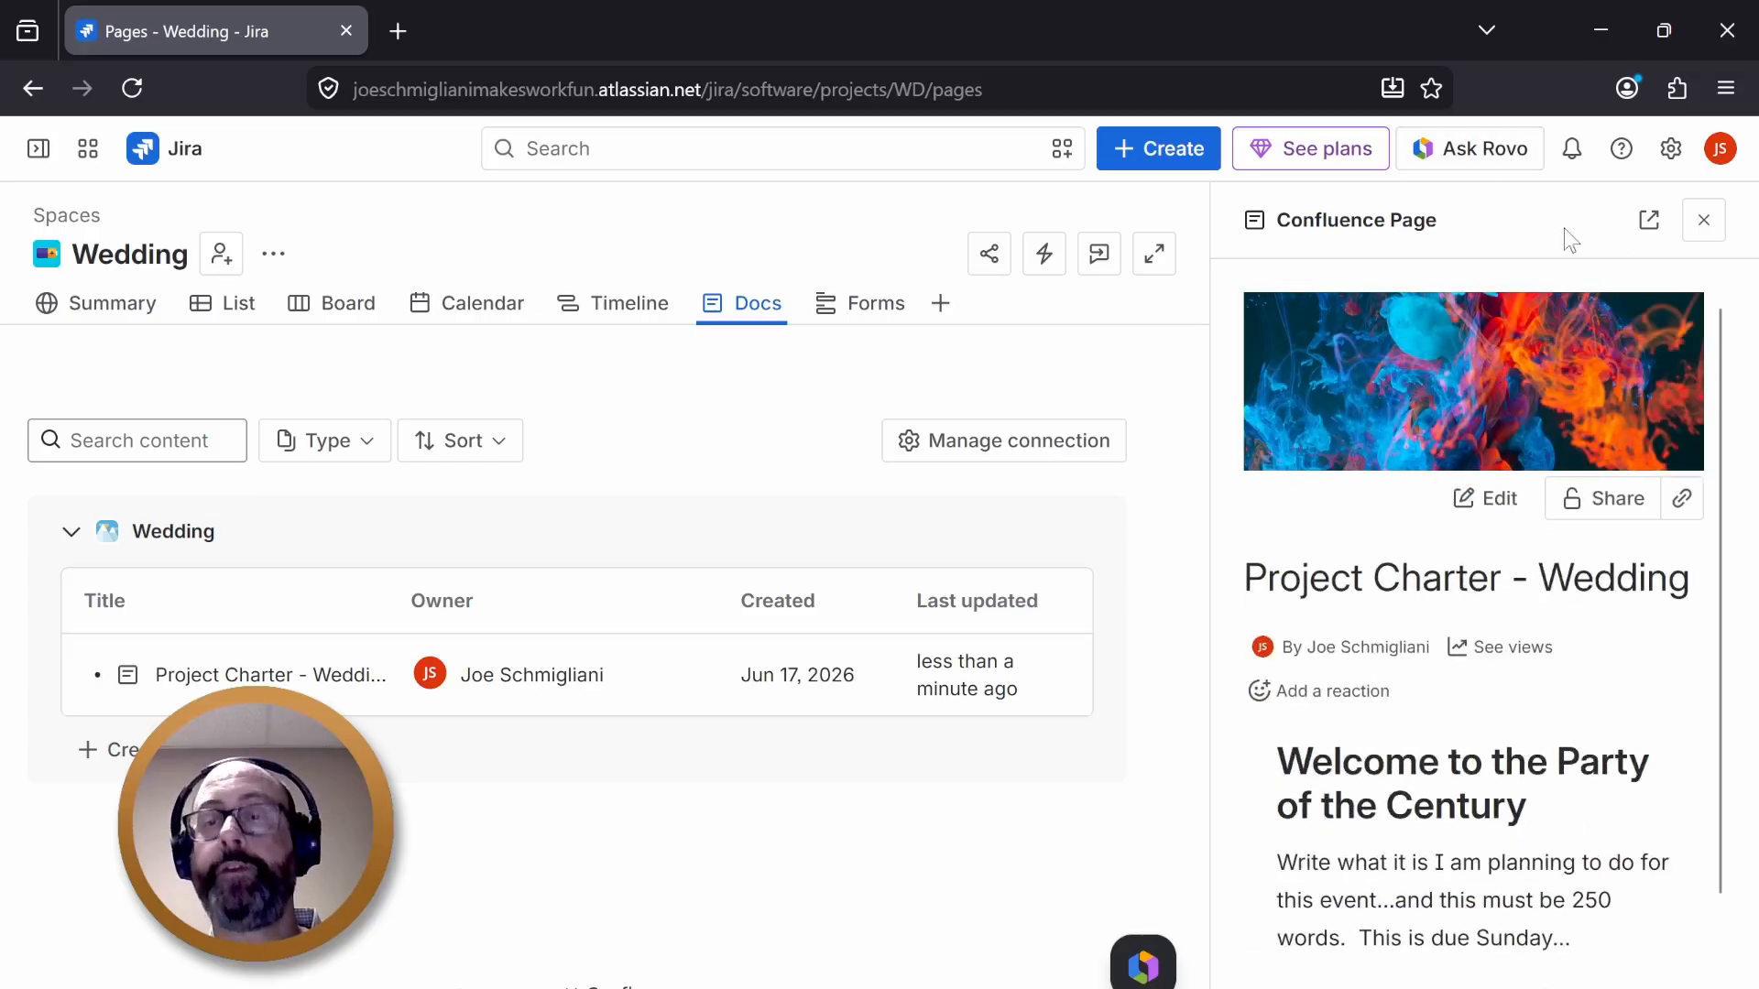
pyautogui.click(1693, 220)
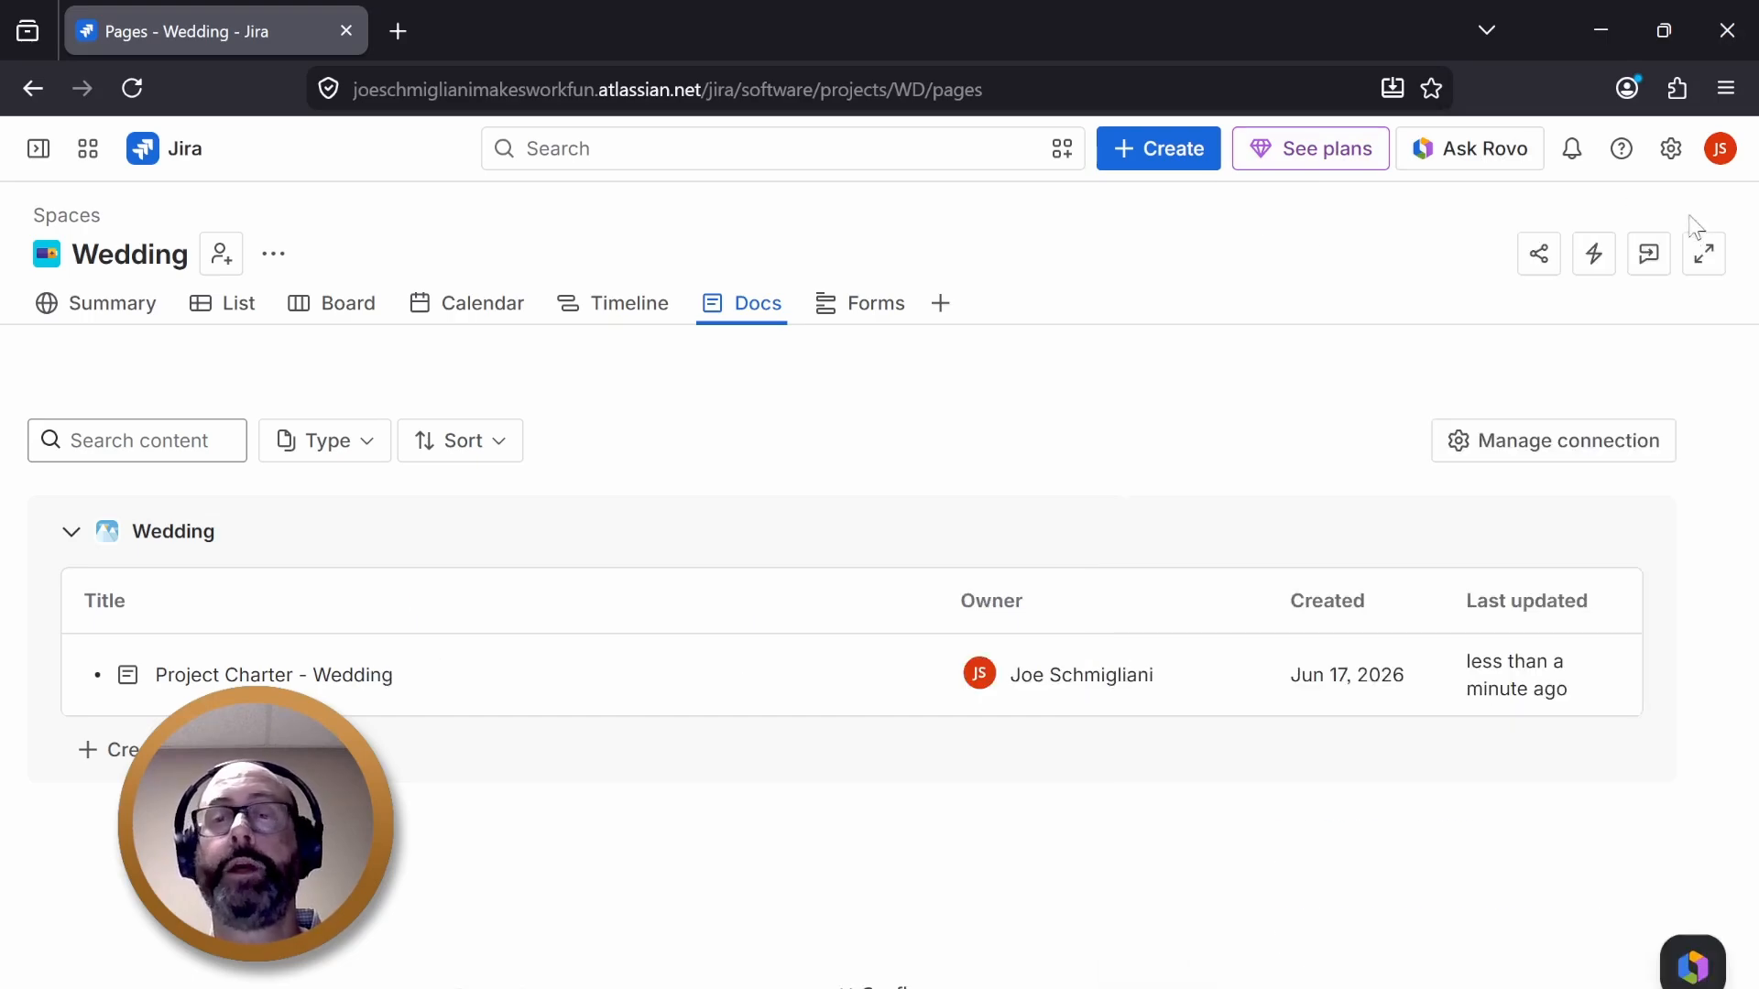
# - Open the Wedding space's Share dialog and try adding a contact by e-mail address, then clear the names field
pyautogui.click(1540, 259)
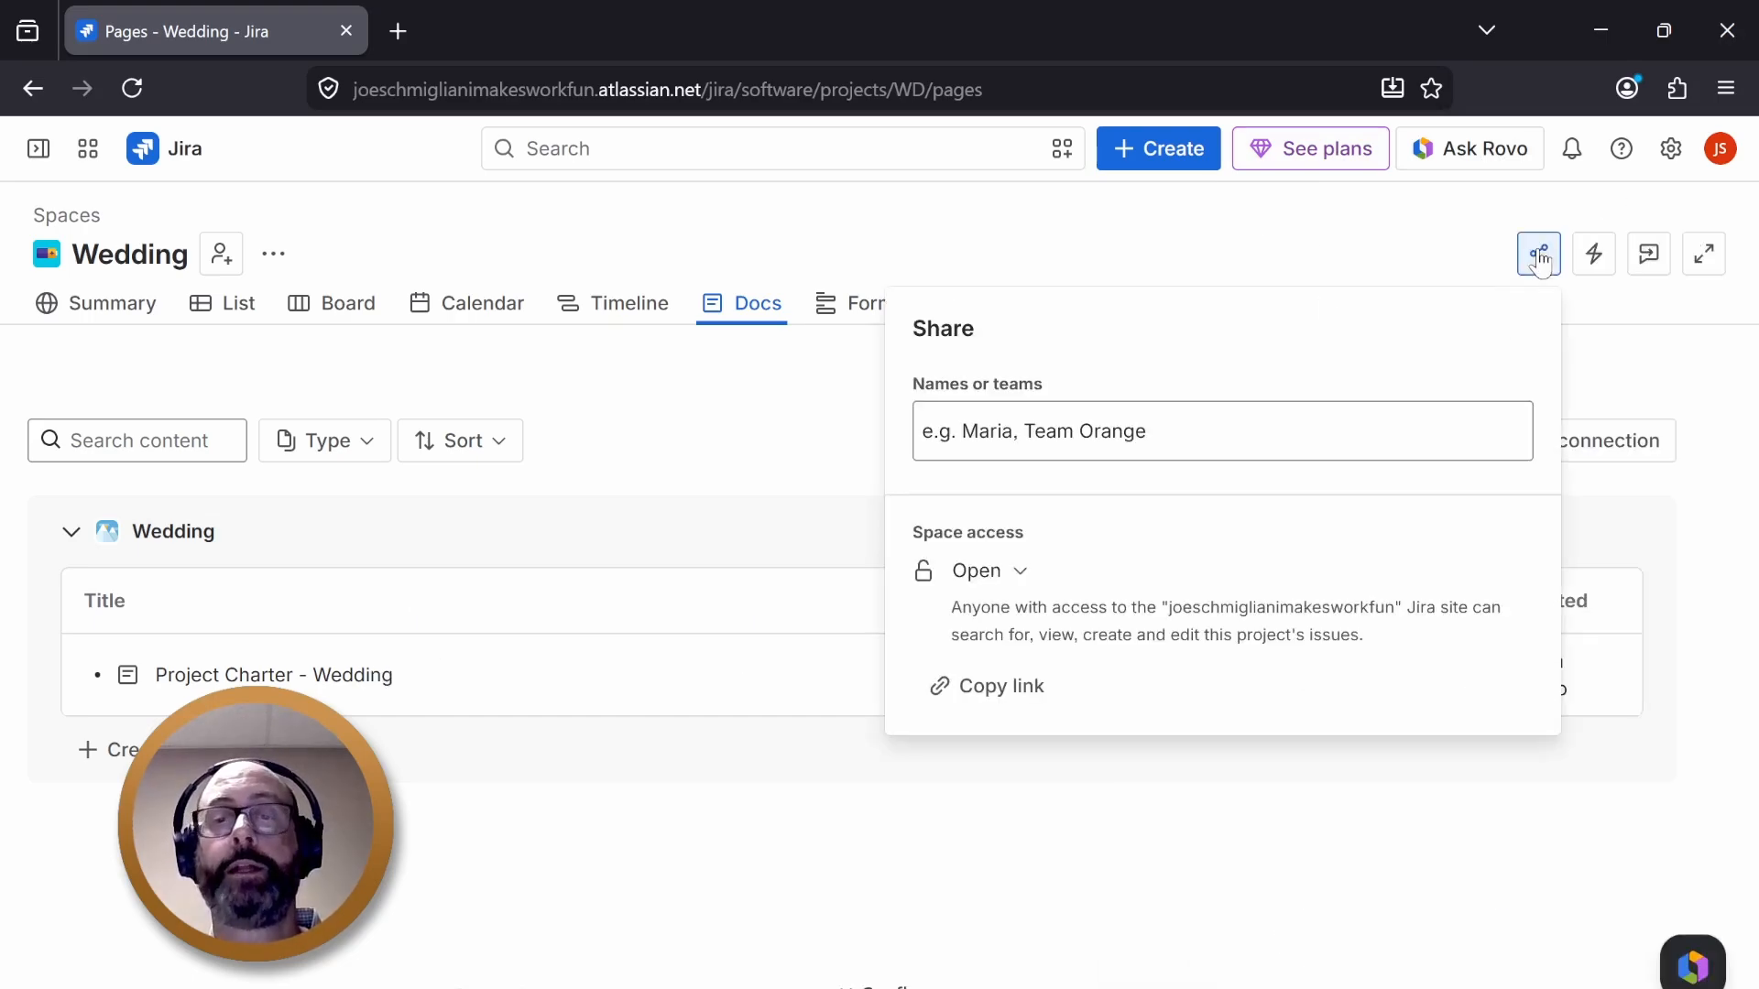
pyautogui.click(1059, 436)
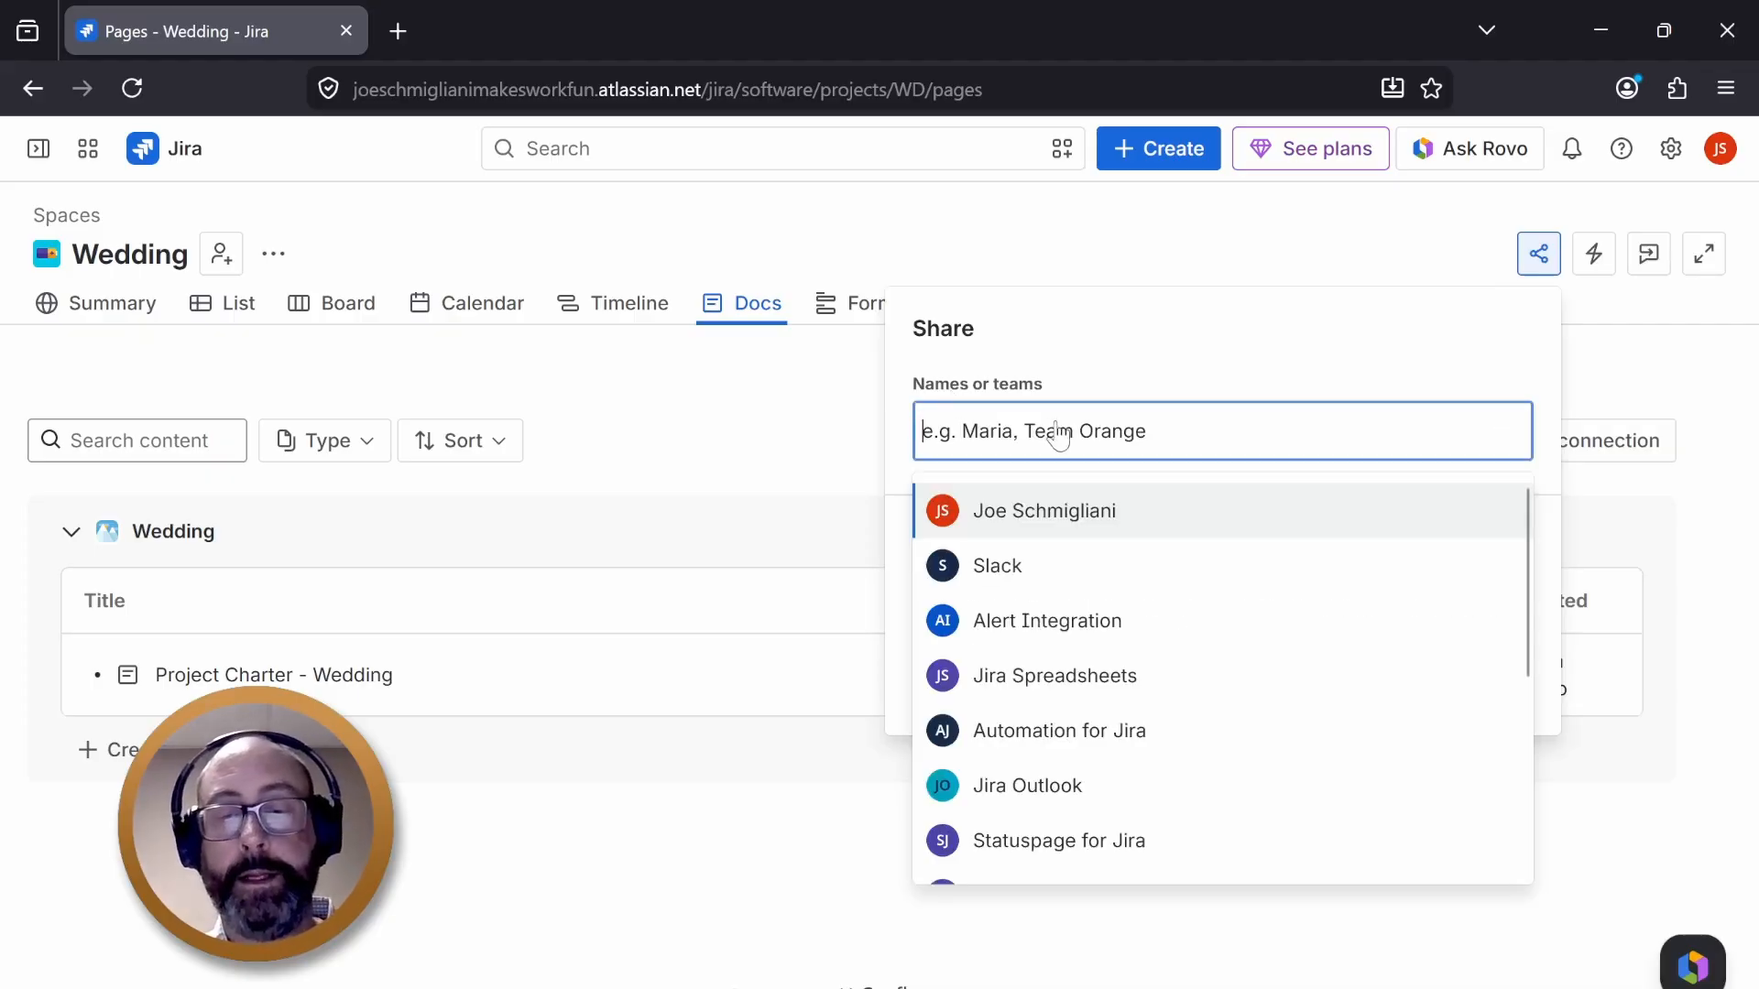
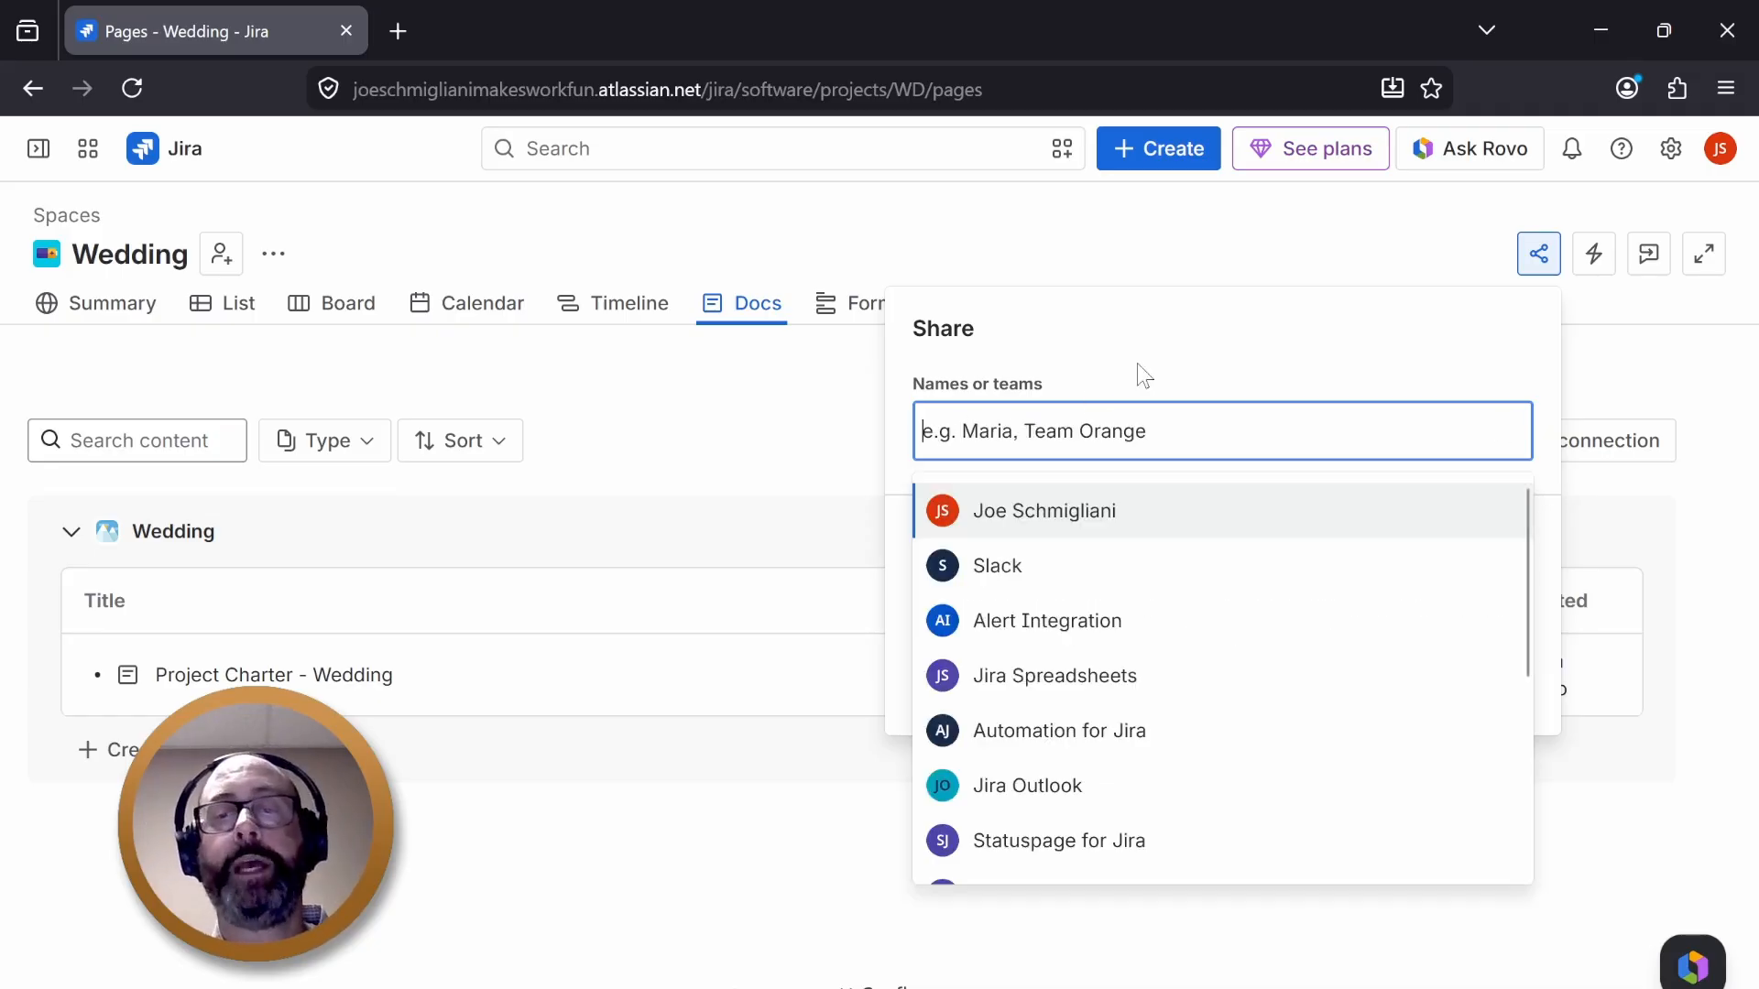
pyautogui.click(1144, 375)
# - Set the space access to Open, copy the space link, and close the Share dialog
pyautogui.click(995, 581)
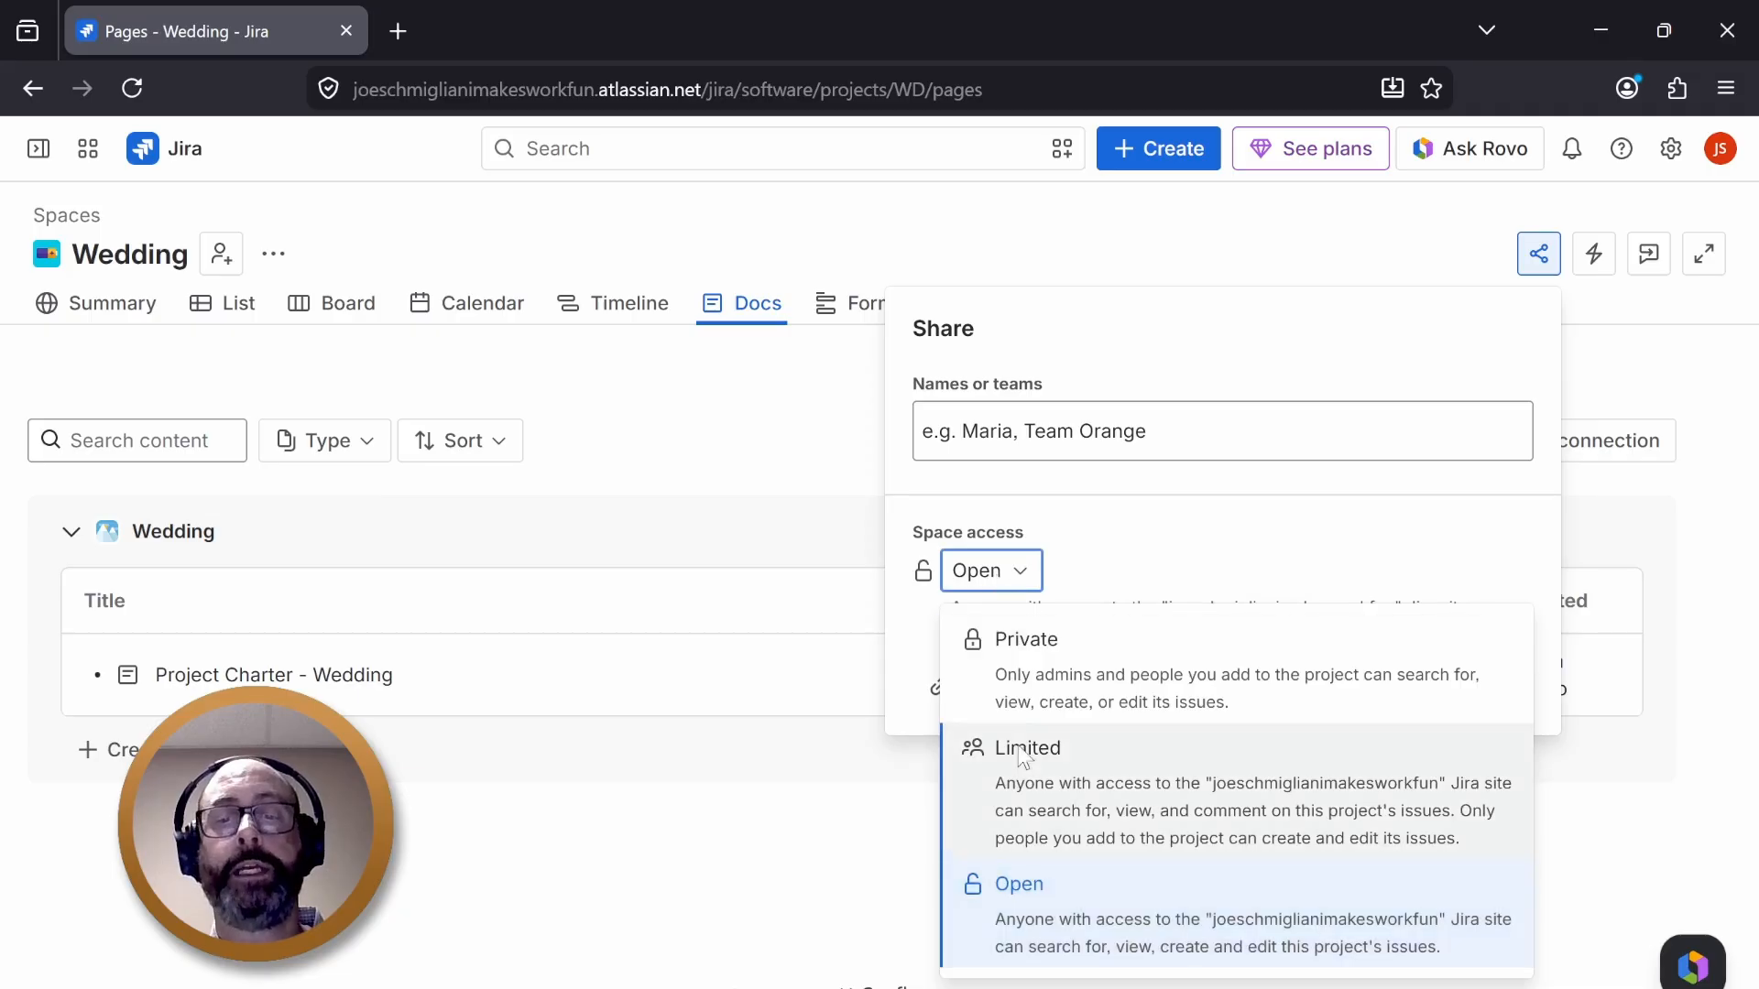
pyautogui.click(1036, 881)
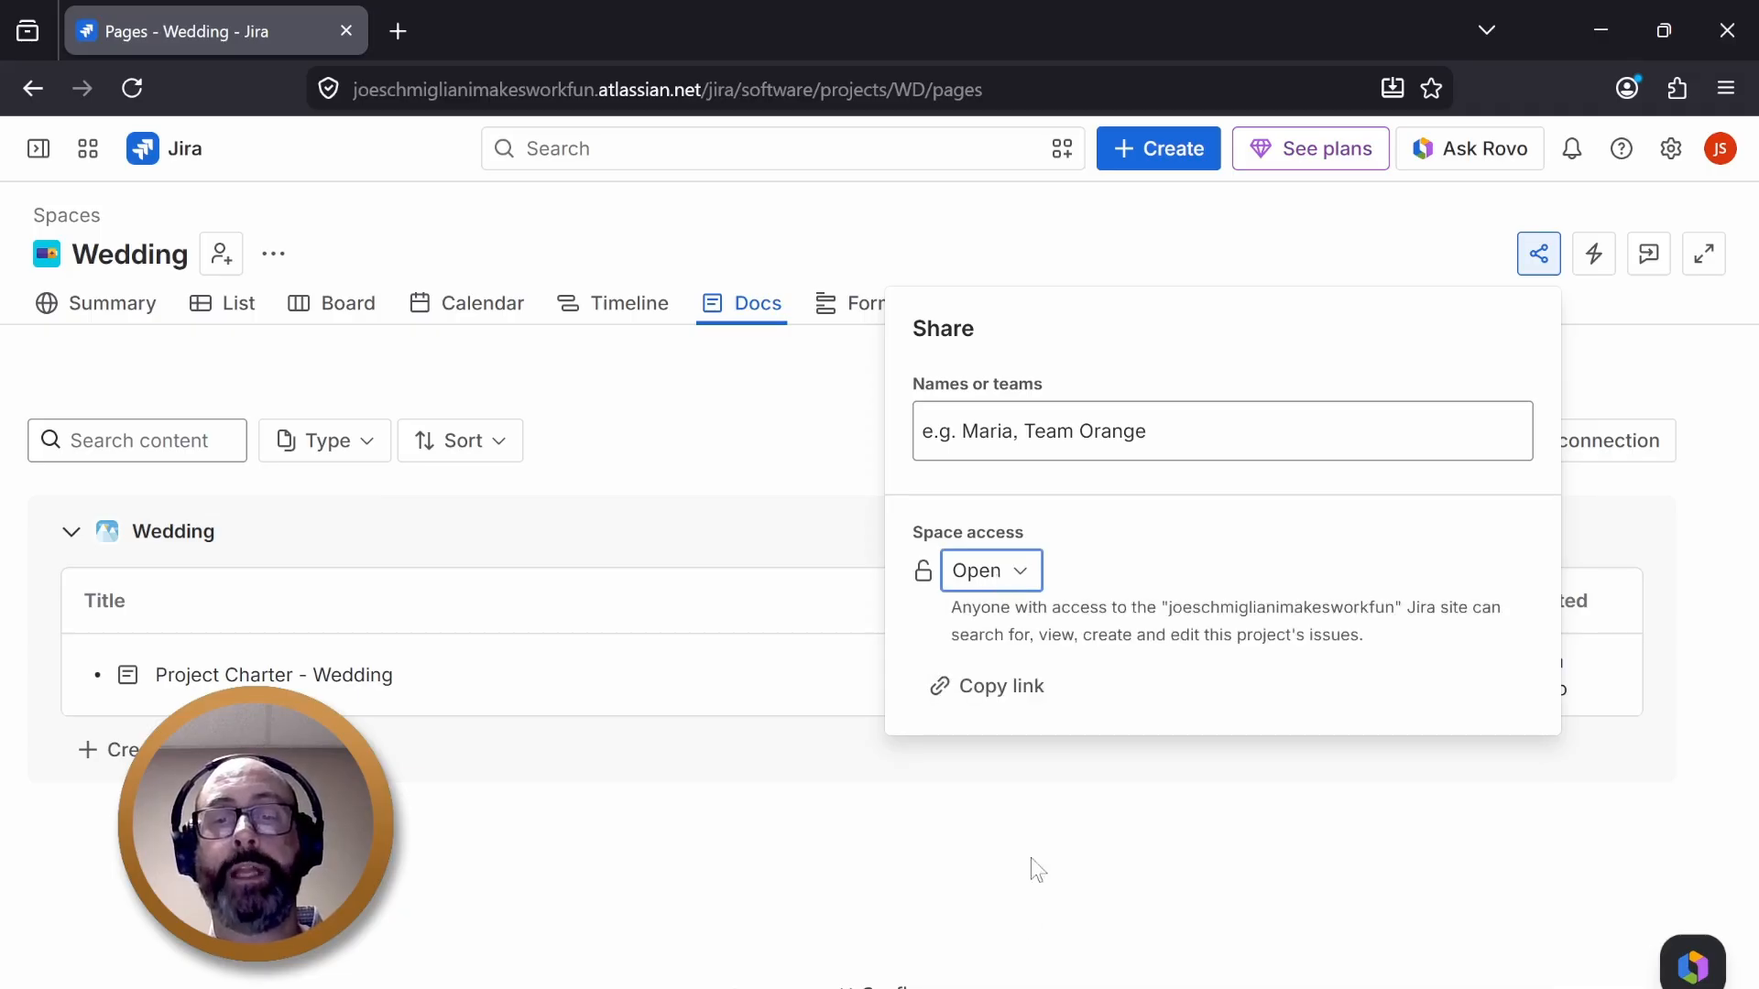
pyautogui.click(1081, 431)
pyautogui.click(1138, 359)
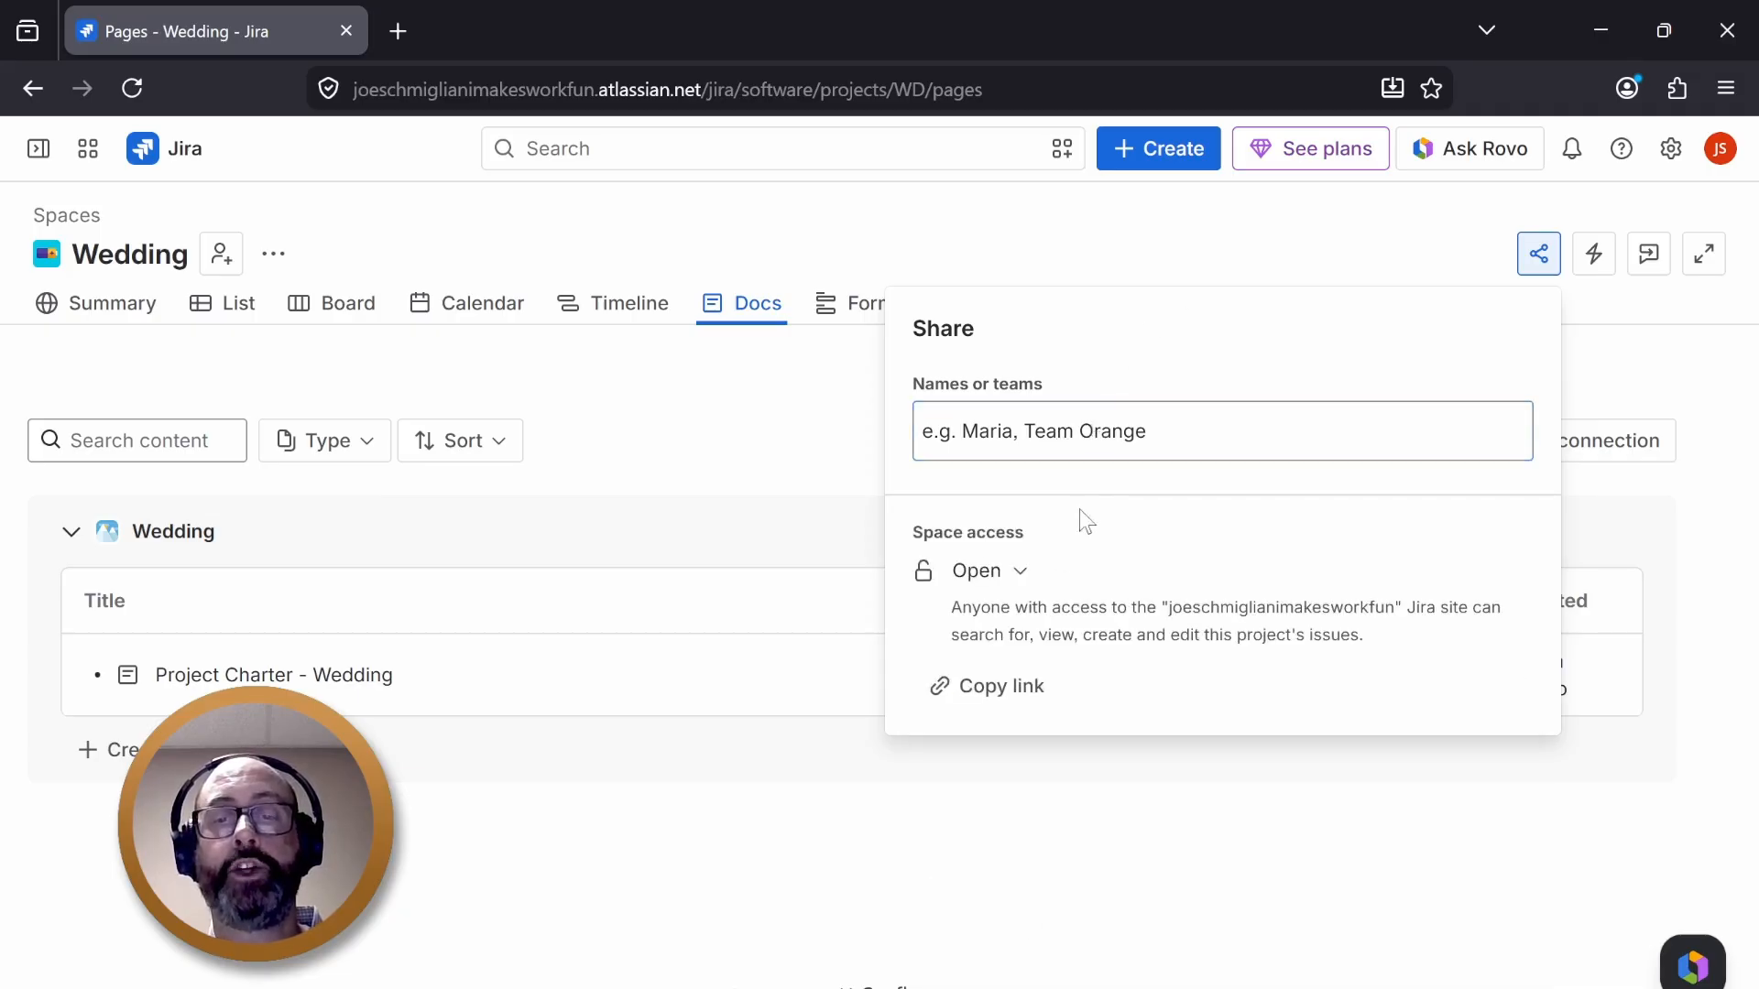
pyautogui.click(1006, 688)
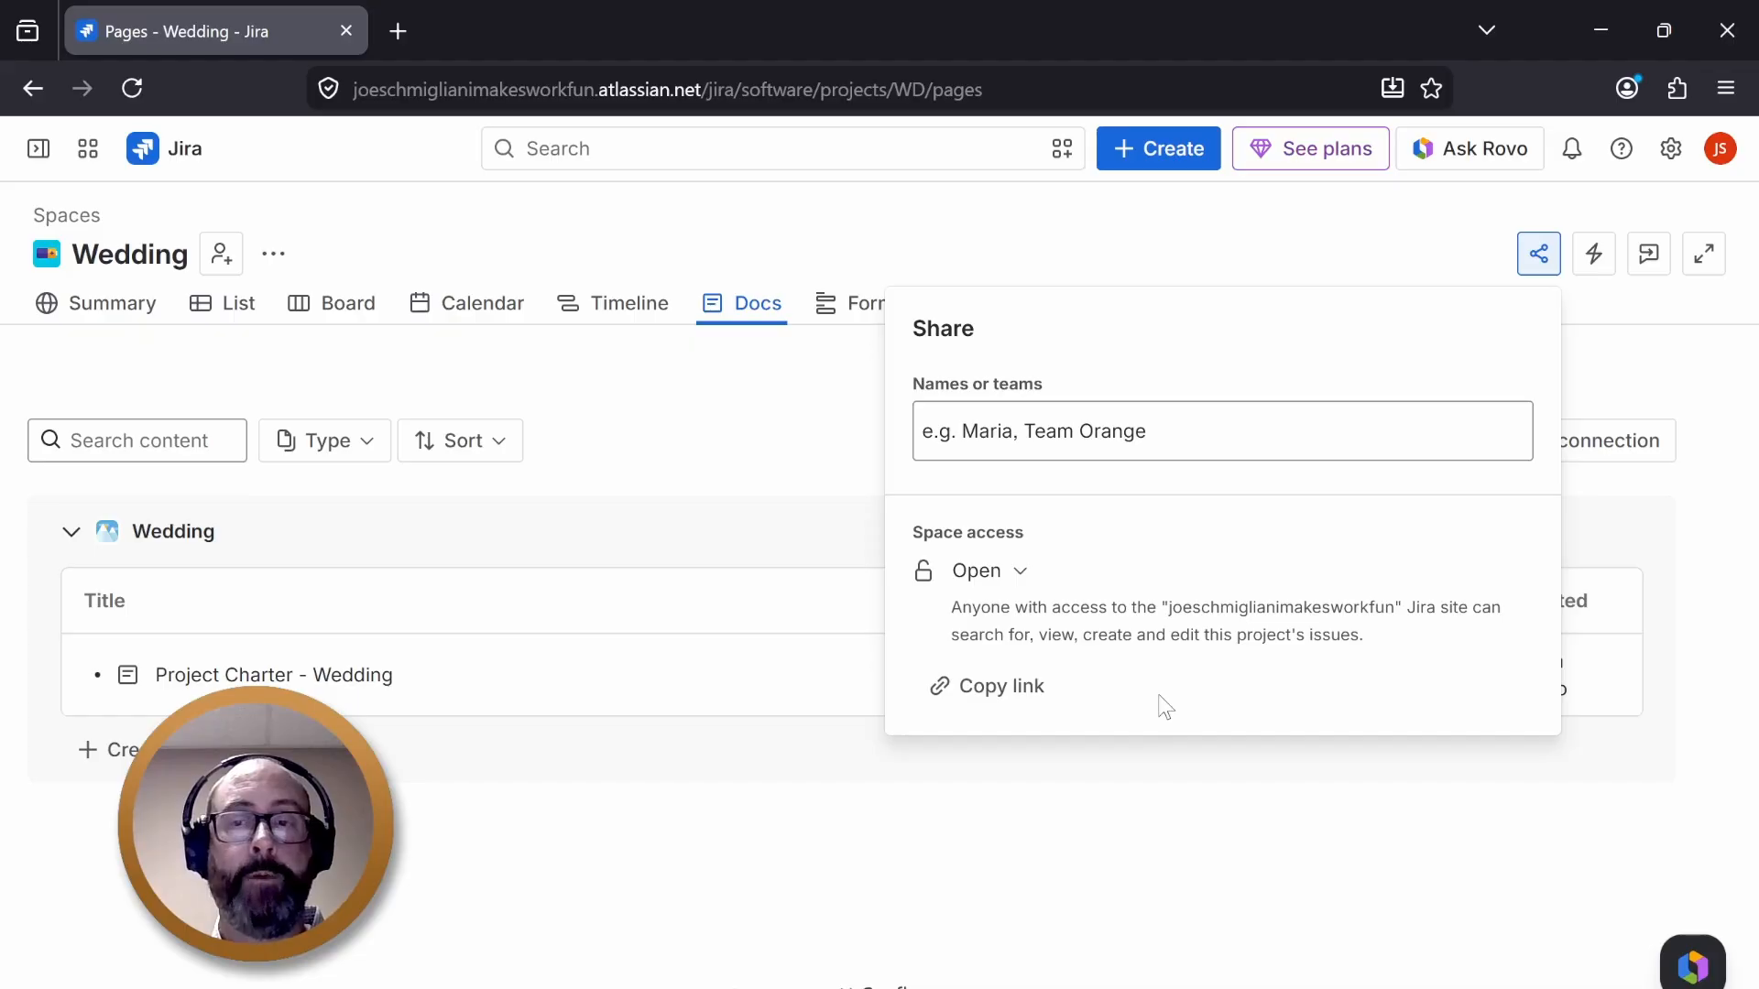
pyautogui.click(1249, 899)
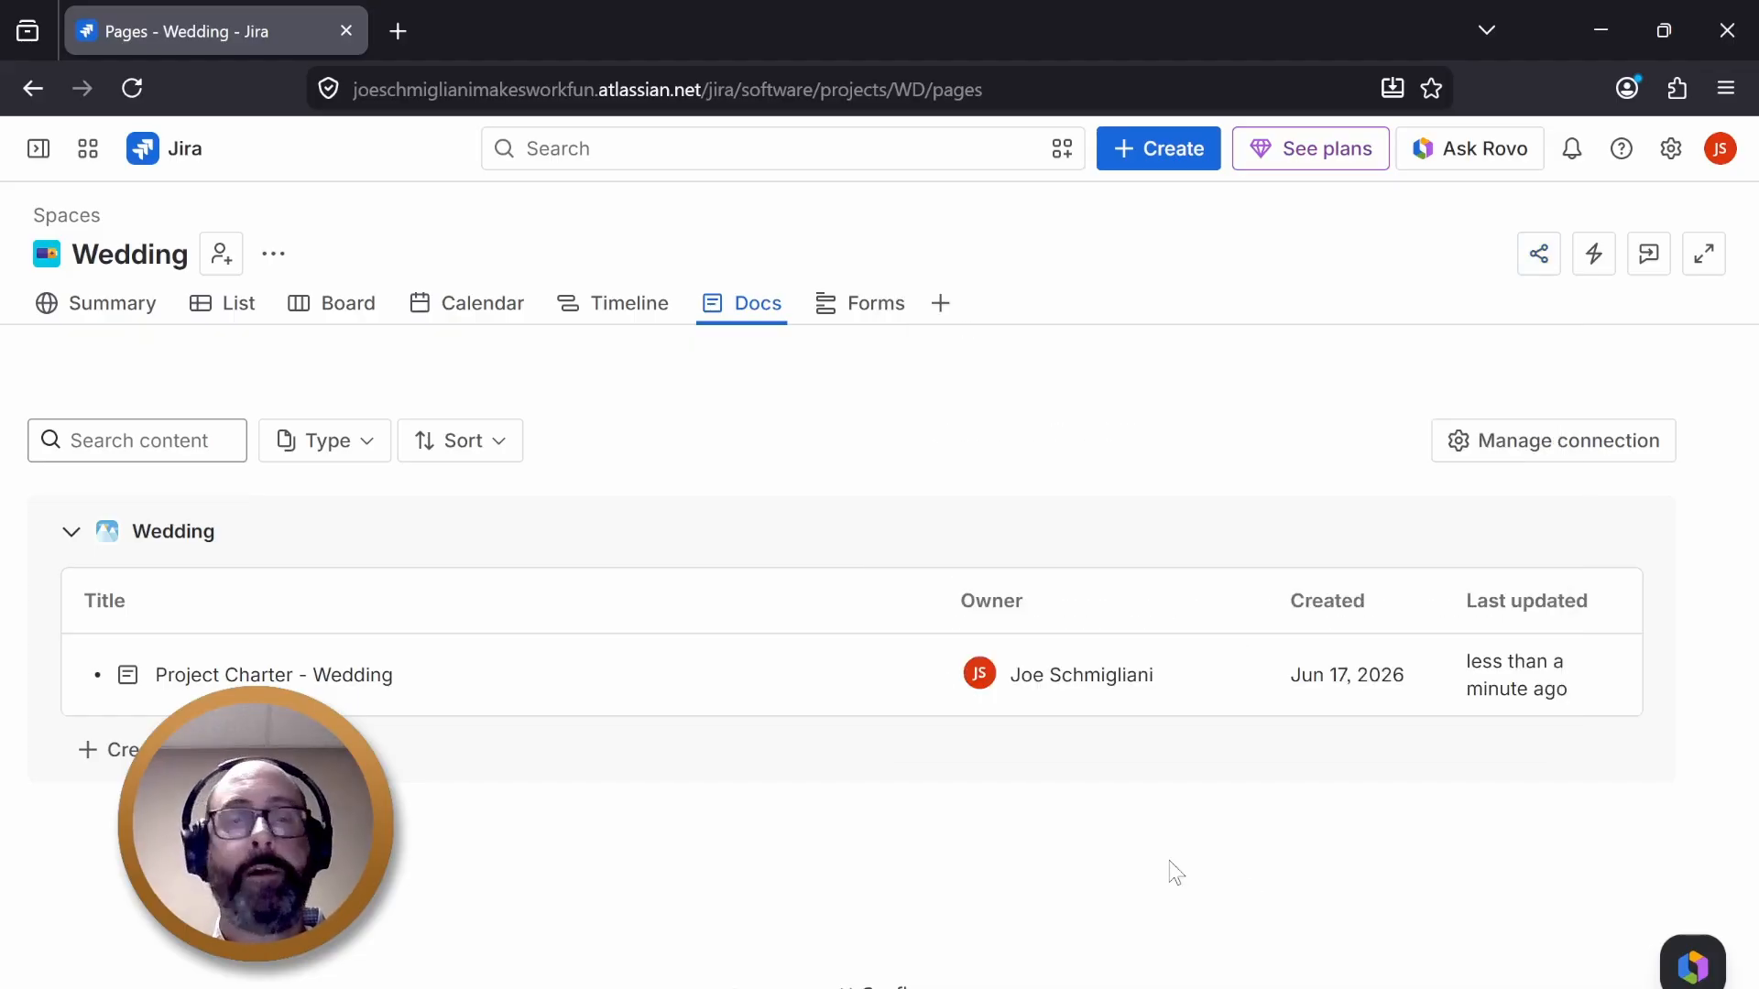